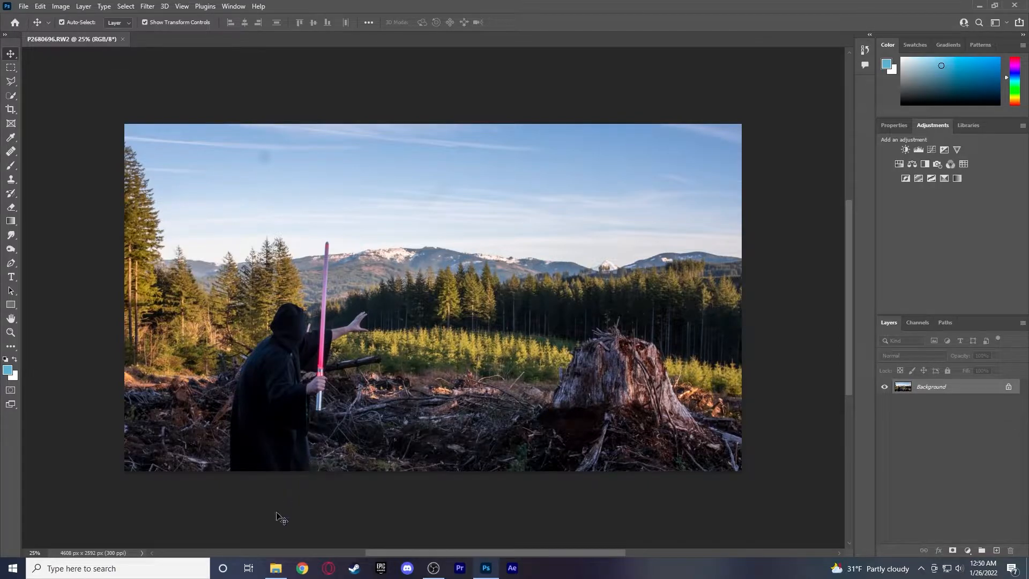
# Bring the raw photo P2680672 from the Camera folder of SW PS into the open P2680696 document
pyautogui.moveTo(277, 569)
pyautogui.click(282, 572)
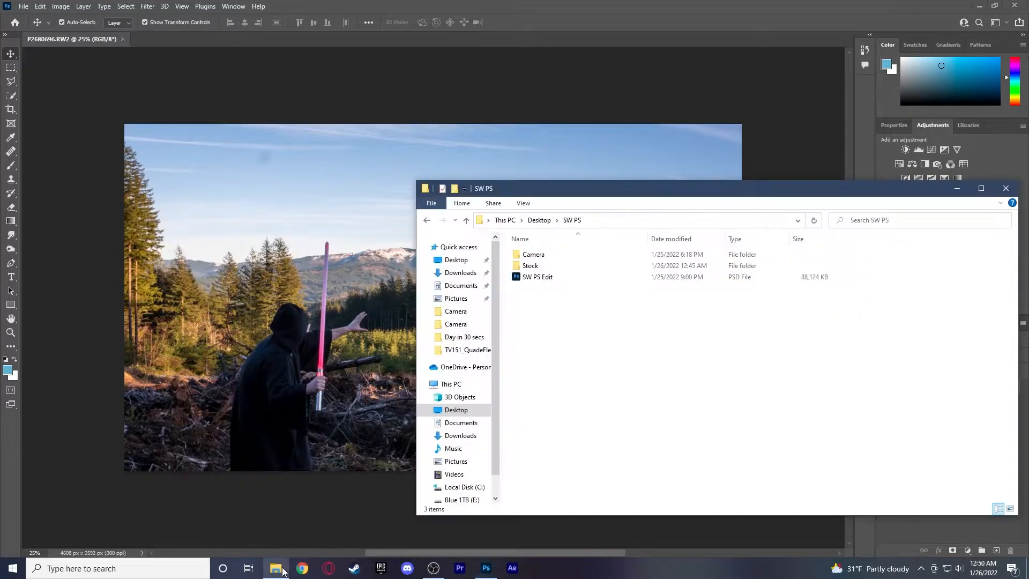
pyautogui.doubleClick(563, 255)
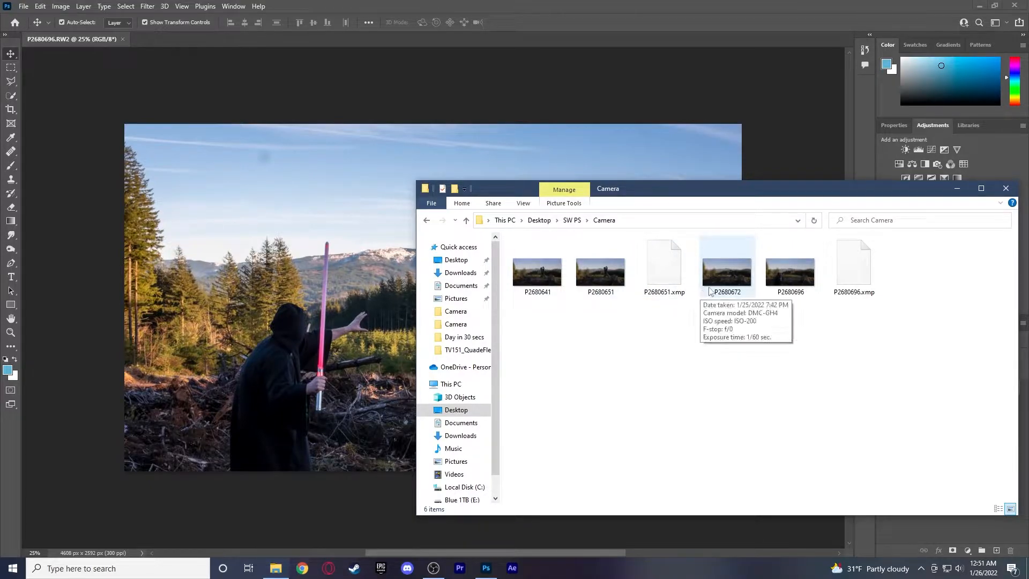
pyautogui.moveTo(719, 281); pyautogui.dragTo(386, 281)
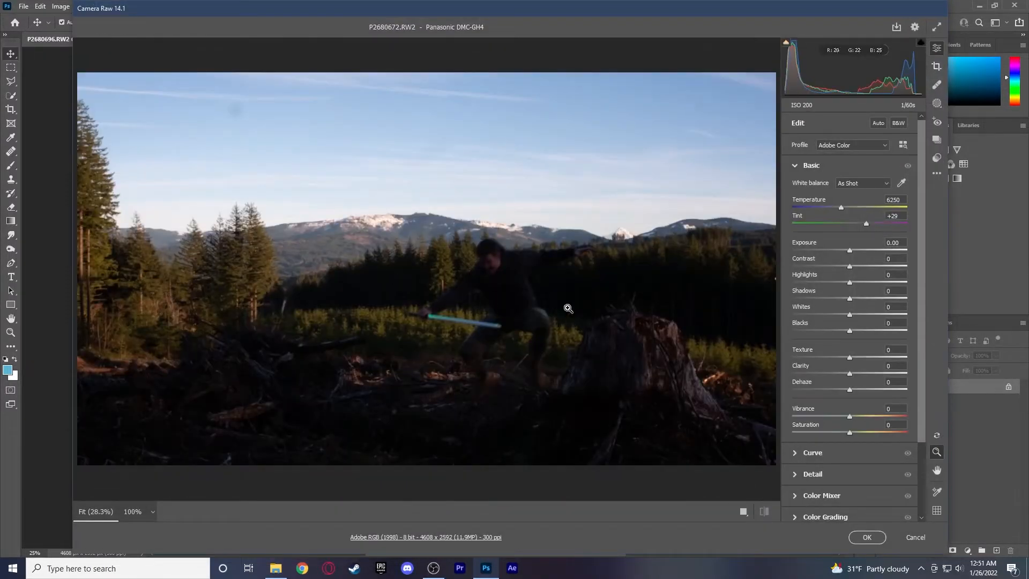
# Develop the raw photo with the Adobe Vivid profile and automatic tonal adjustments, and place it as a layer over the whole canvas
pyautogui.click(831, 148)
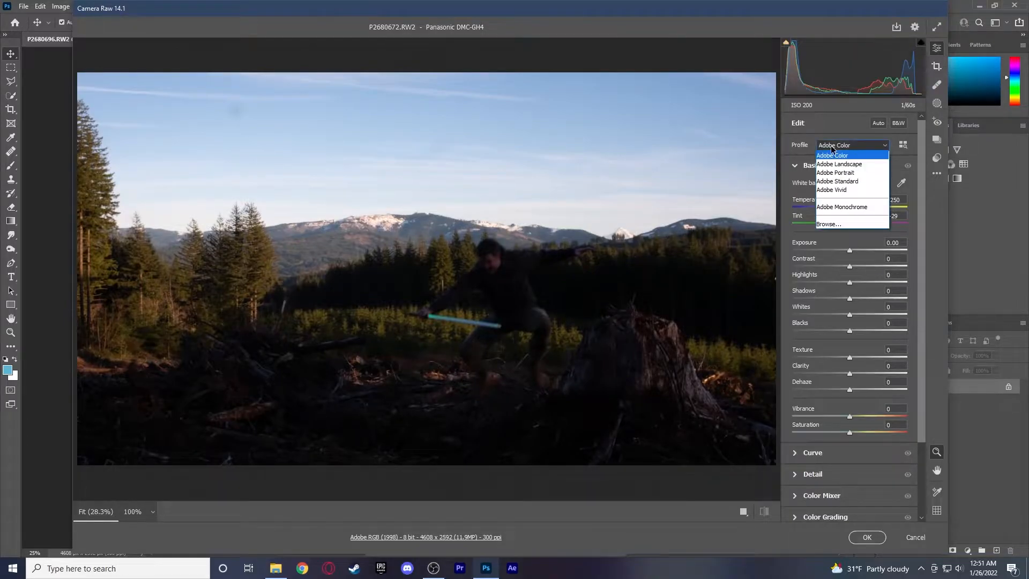
pyautogui.click(831, 191)
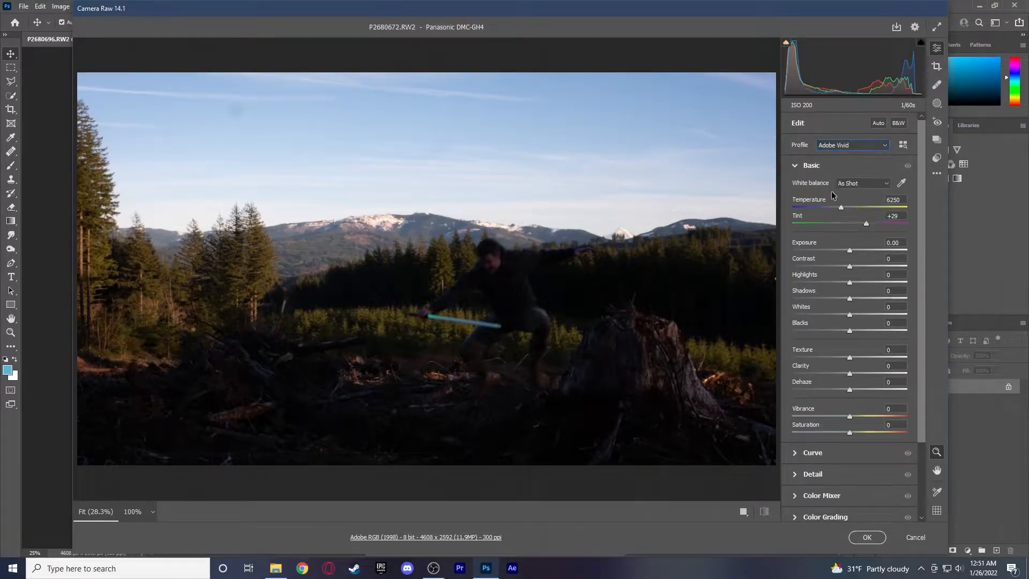
pyautogui.click(875, 125)
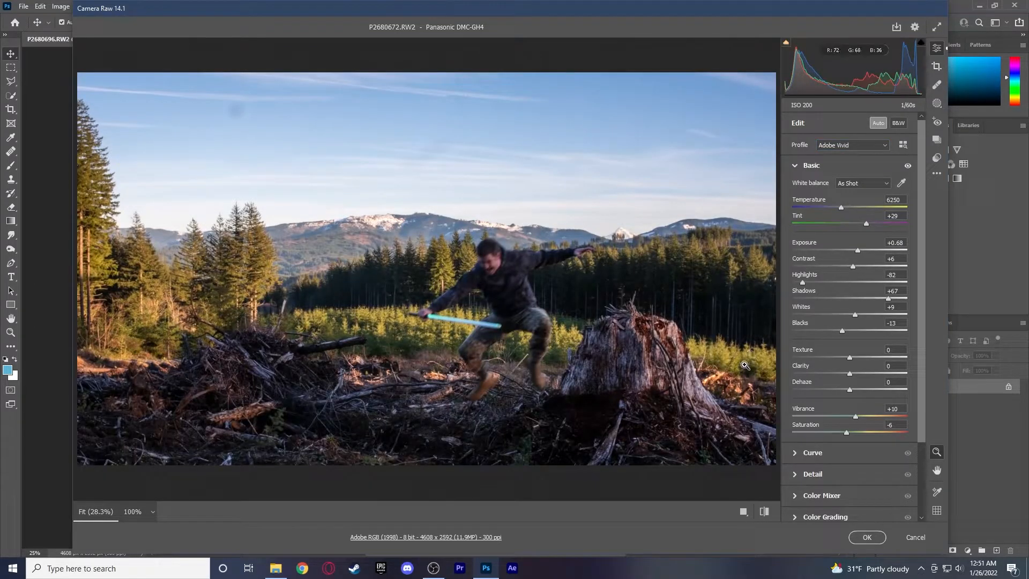
pyautogui.click(860, 538)
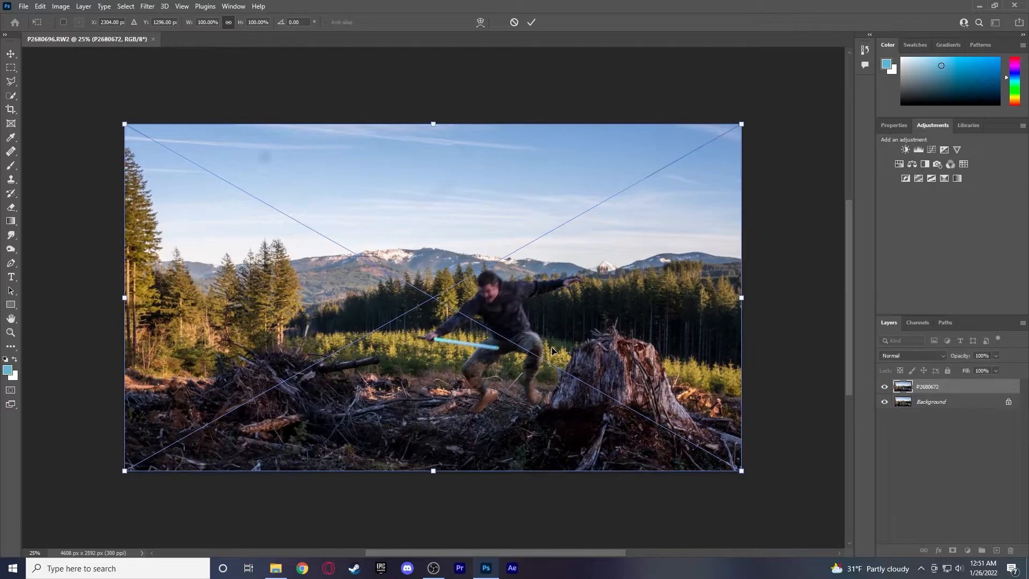
pyautogui.moveTo(451, 353)
pyautogui.mouseDown()
pyautogui.moveTo(485, 333)
pyautogui.moveTo(512, 297)
pyautogui.moveTo(585, 320)
pyautogui.moveTo(508, 349)
pyautogui.moveTo(439, 350)
pyautogui.moveTo(453, 353)
pyautogui.mouseUp()
pyautogui.press('Return')
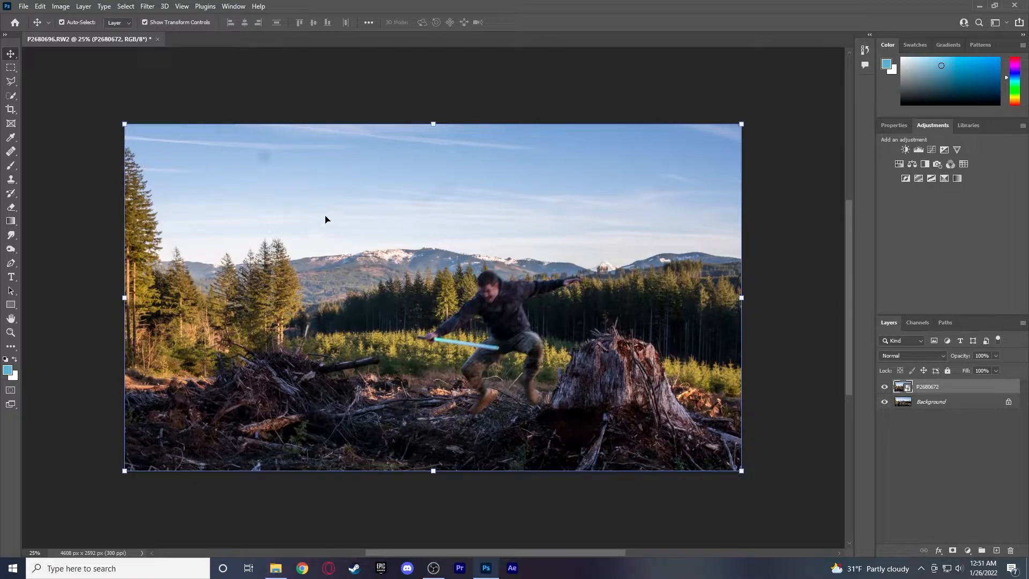
# Marquee-select a rectangle around the jumping man, invert the selection and try to delete the surroundings
pyautogui.rightClick(8, 69)
pyautogui.click(69, 72)
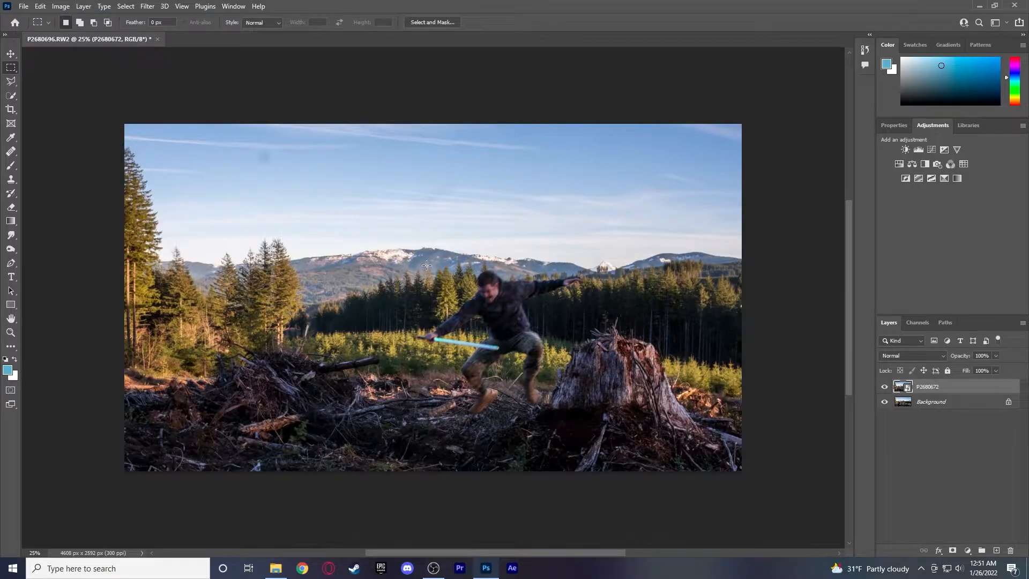
pyautogui.moveTo(410, 257); pyautogui.dragTo(591, 418)
pyautogui.hotkey('ctrl', 'shift', 'i')
pyautogui.press('Delete')
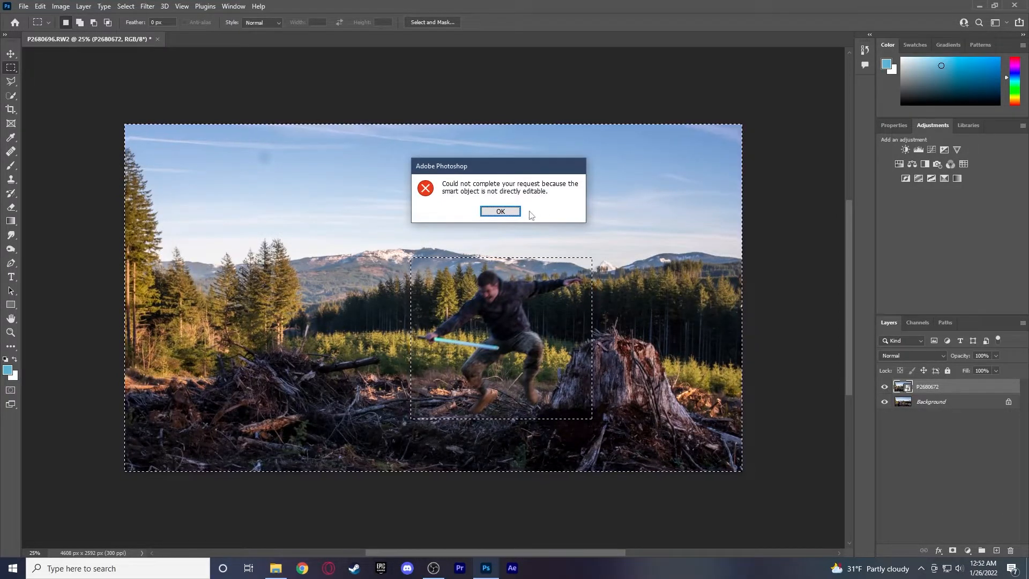
pyautogui.click(517, 211)
# Rasterize the P2680672 layer, delete everything outside the rectangle around the jumping man and deselect
pyautogui.rightClick(970, 387)
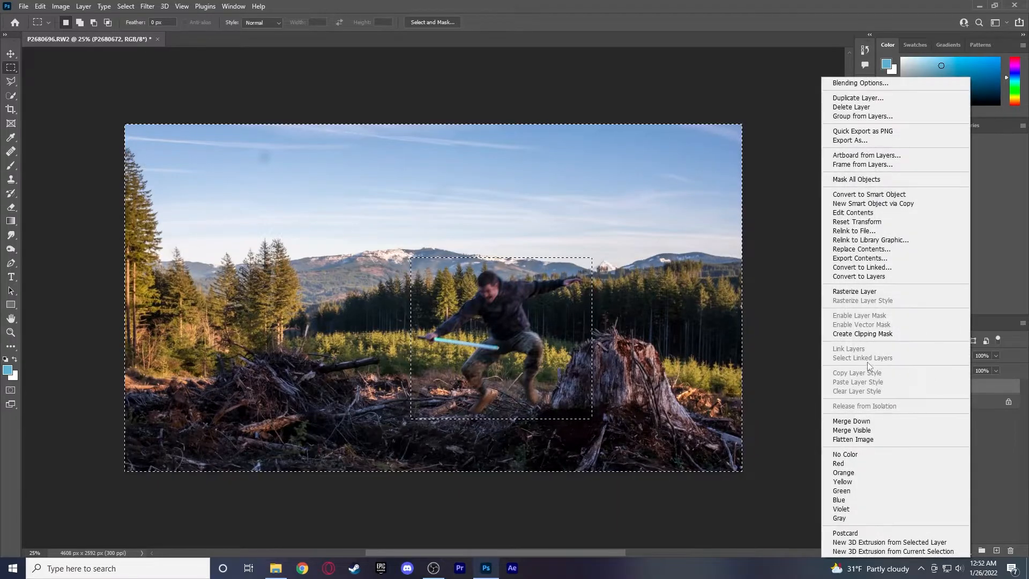
pyautogui.click(855, 291)
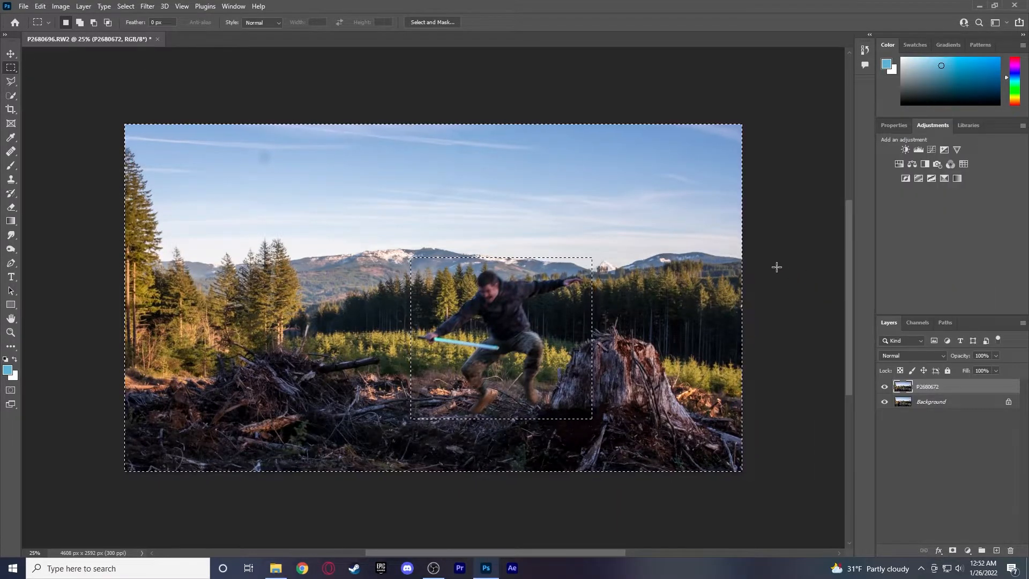
pyautogui.press('Delete')
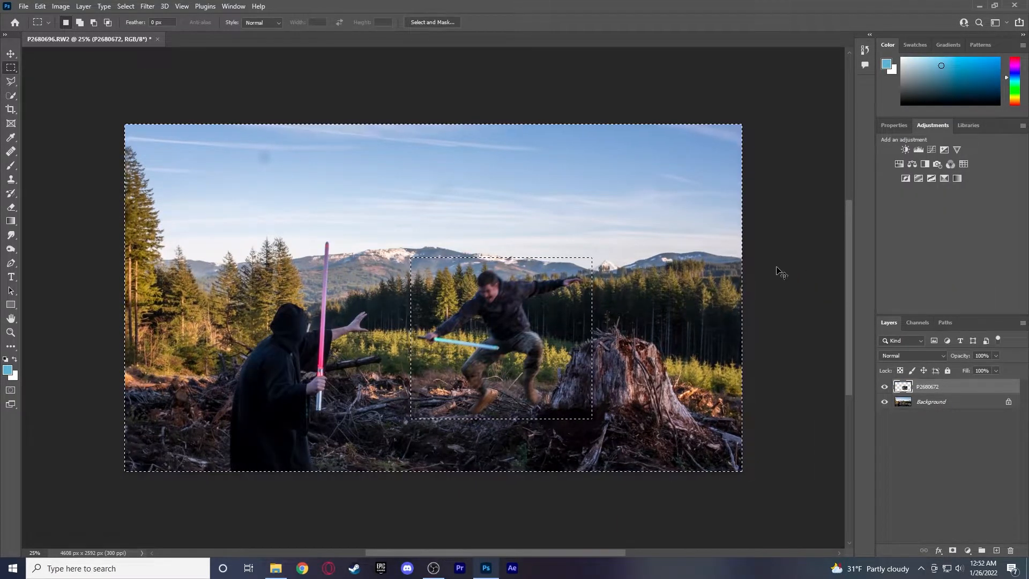
pyautogui.hotkey('ctrl', 'd')
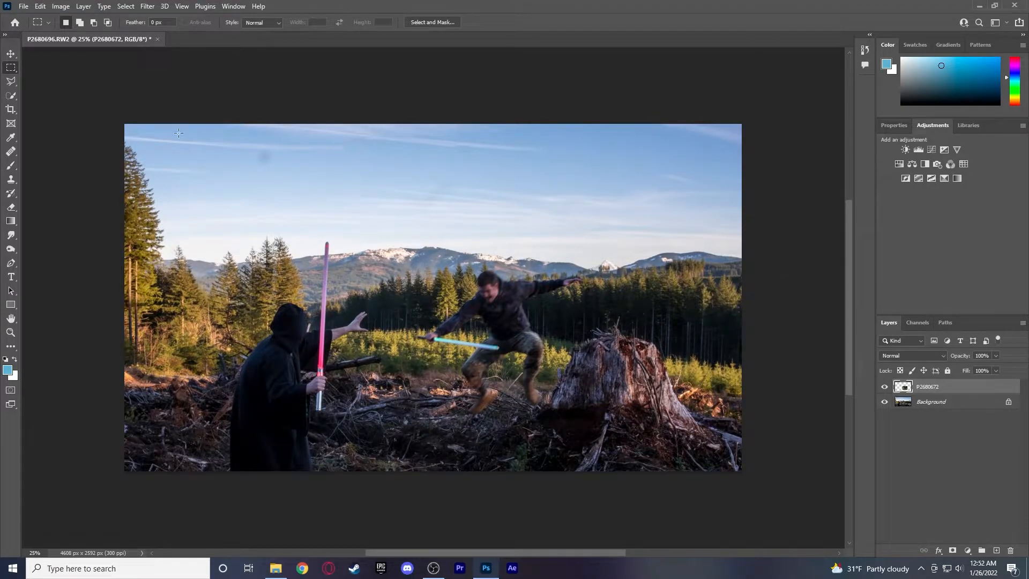
# Move the jumping man's layer upward and slightly left in the scene, and hide the Background layer
pyautogui.click(10, 54)
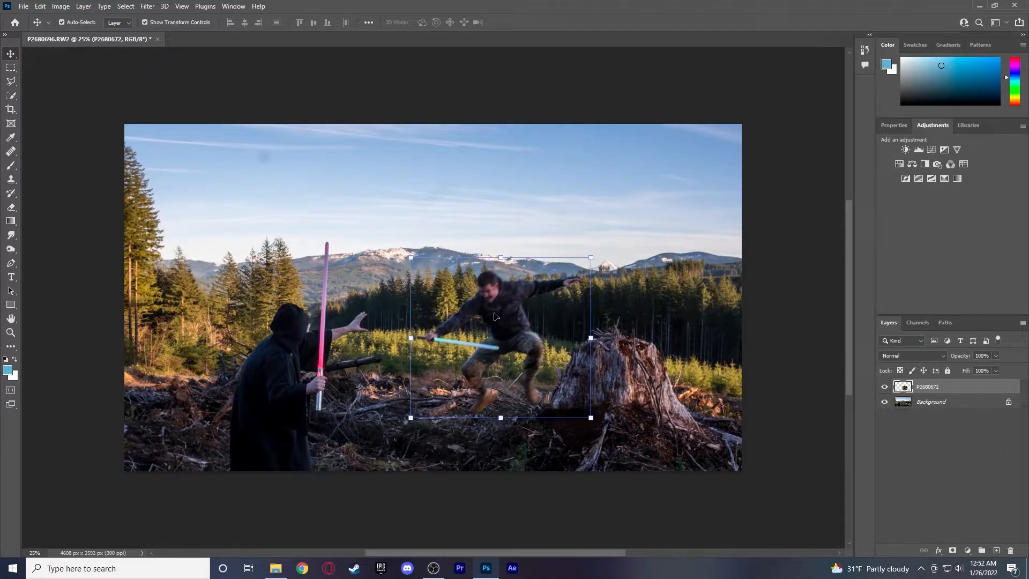
pyautogui.moveTo(504, 329); pyautogui.dragTo(494, 281)
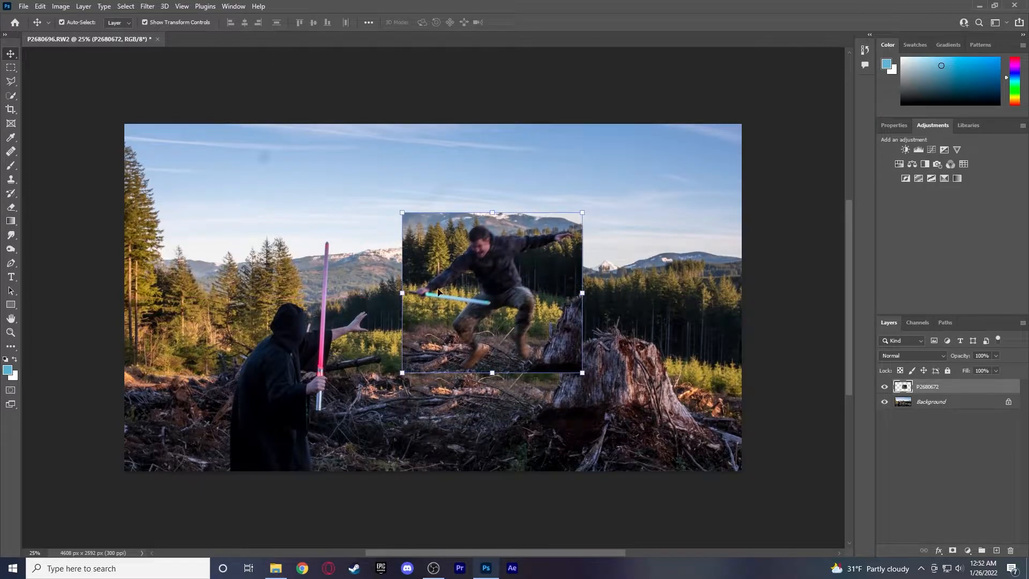
pyautogui.click(11, 333)
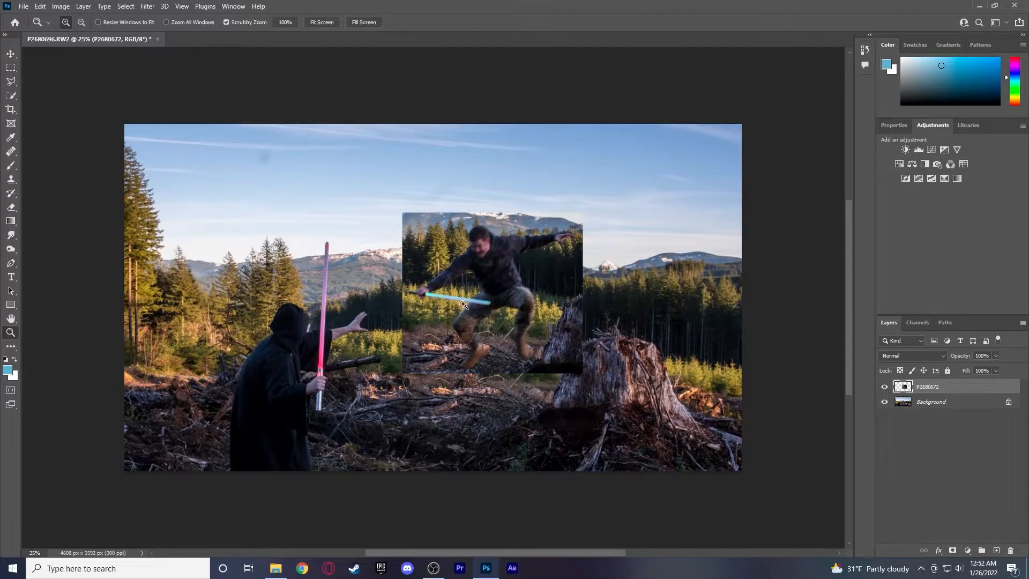
pyautogui.click(480, 299)
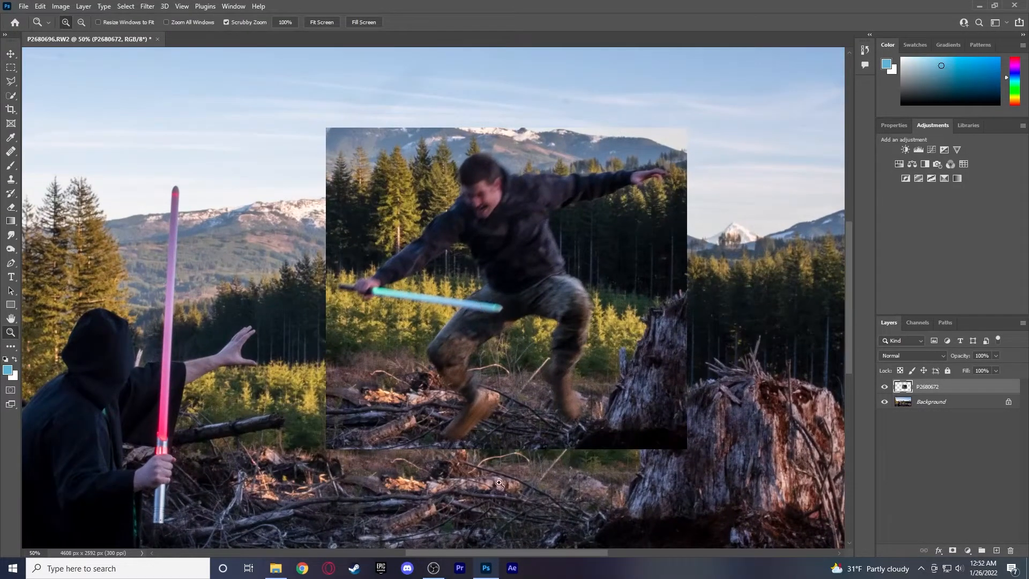
pyautogui.moveTo(497, 552); pyautogui.dragTo(517, 552)
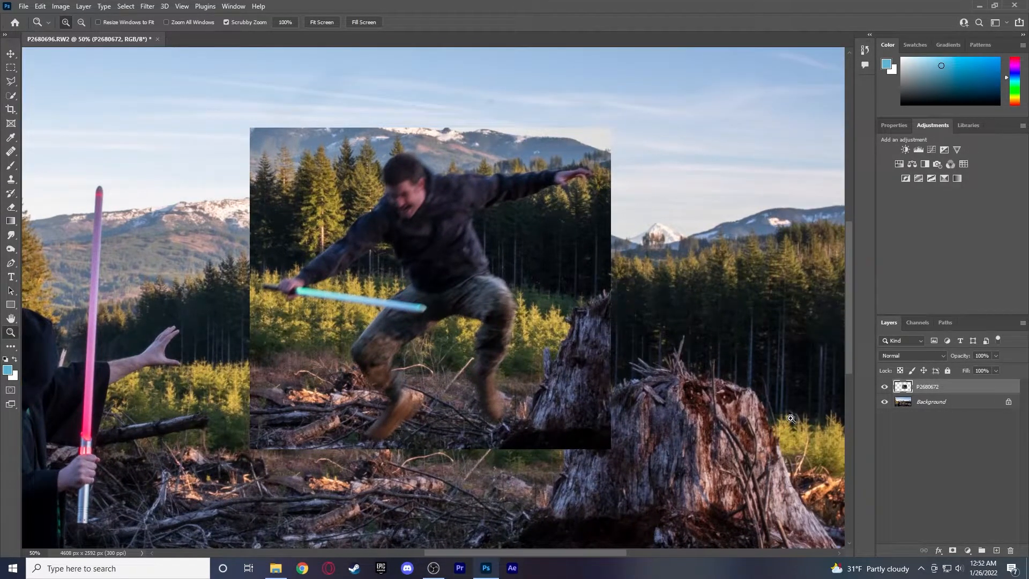
pyautogui.click(884, 402)
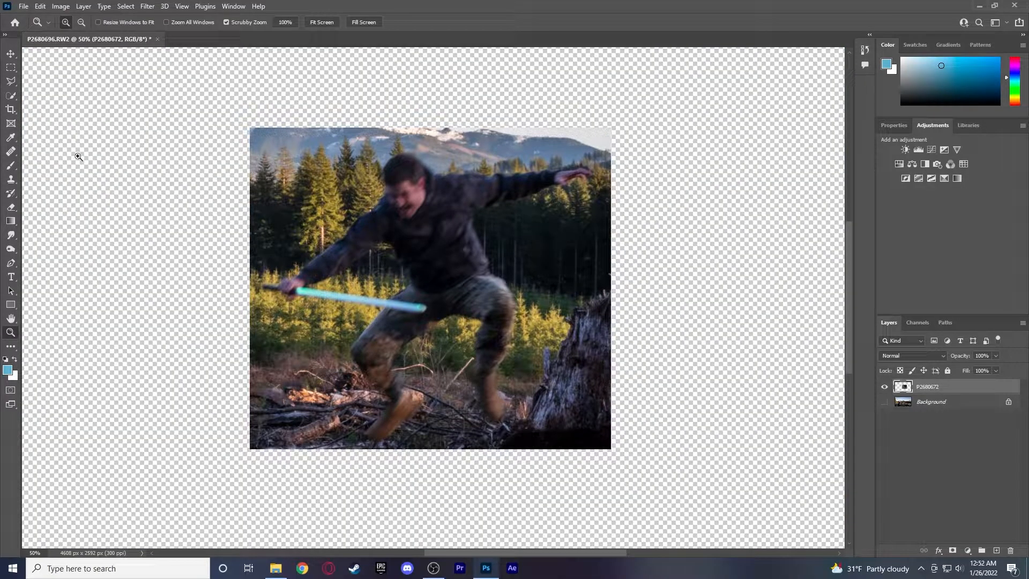
# Quick-select the trees and mountains left of the man's head and above his saber arm, delete them and deselect
pyautogui.click(10, 96)
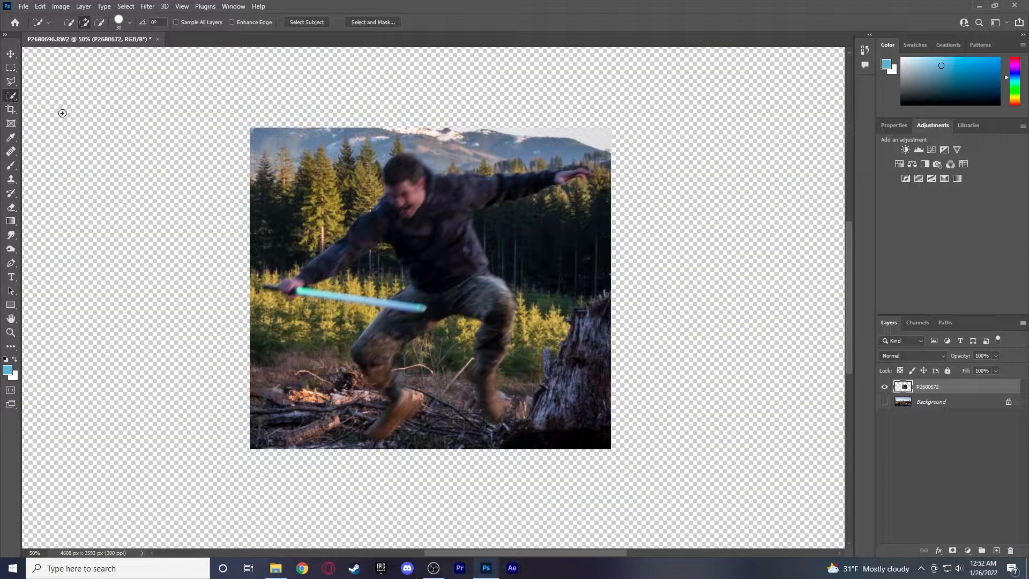
pyautogui.moveTo(280, 164)
pyautogui.mouseDown()
pyautogui.moveTo(258, 147)
pyautogui.moveTo(269, 133)
pyautogui.moveTo(378, 150)
pyautogui.moveTo(291, 195)
pyautogui.mouseUp()
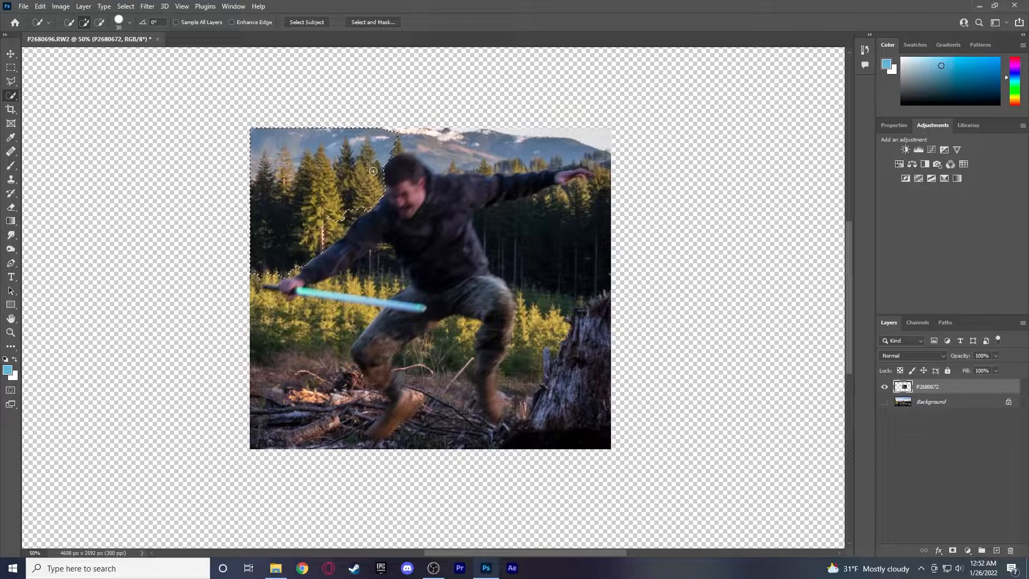
pyautogui.press('Delete')
pyautogui.hotkey('ctrl', 'd')
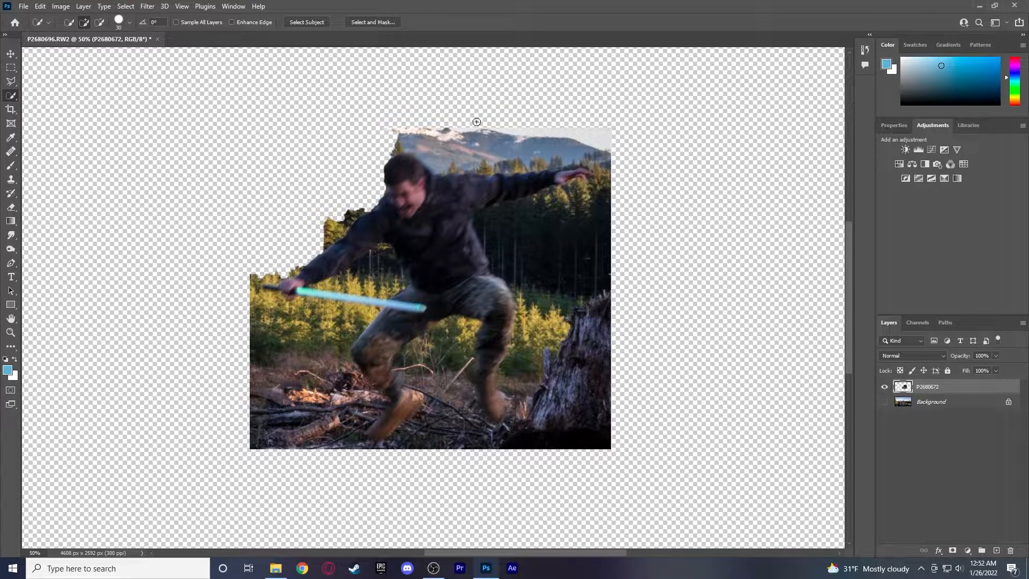
# Quick-select and delete the mountains and sky above the man's shoulders and outstretched arm, keeping his hand out of the selection
pyautogui.moveTo(397, 149)
pyautogui.mouseDown()
pyautogui.moveTo(423, 129)
pyautogui.moveTo(552, 147)
pyautogui.moveTo(486, 166)
pyautogui.moveTo(605, 163)
pyautogui.mouseUp()
pyautogui.press('alt')
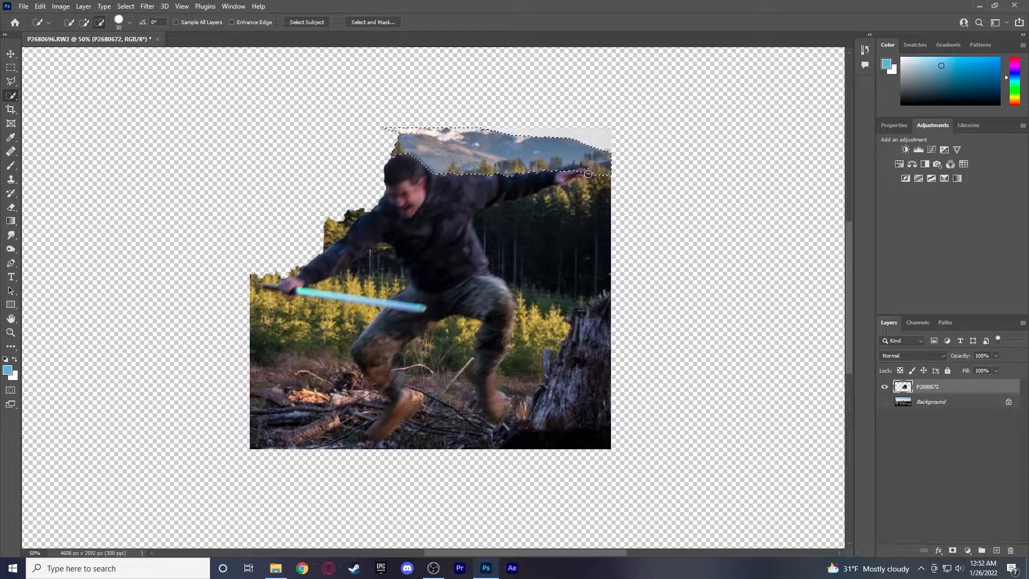
pyautogui.press('alt')
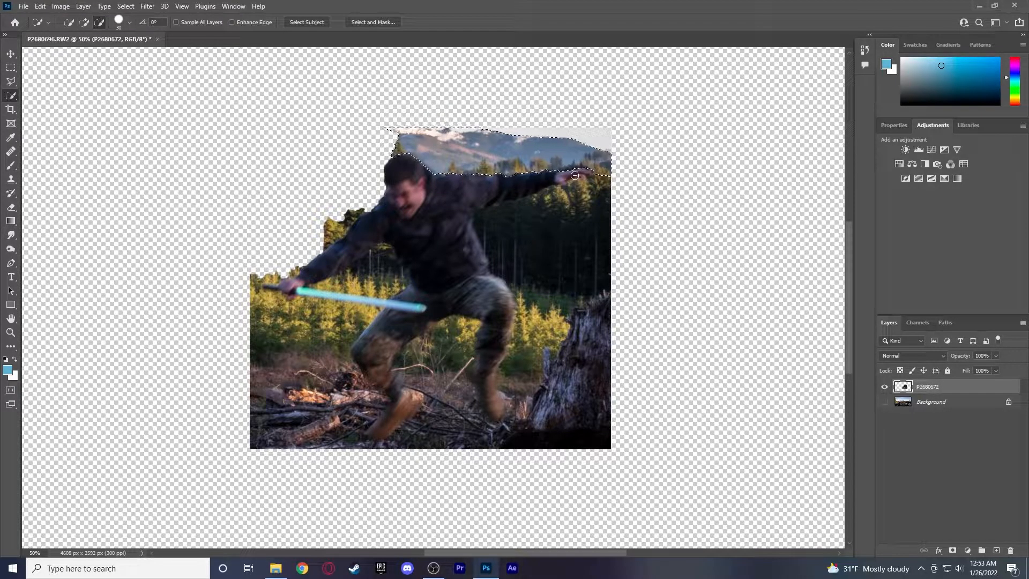
pyautogui.press('alt')
pyautogui.press('Delete')
pyautogui.hotkey('ctrl', 'd')
pyautogui.moveTo(501, 132); pyautogui.dragTo(606, 132)
pyautogui.press('Delete')
pyautogui.hotkey('ctrl', 'd')
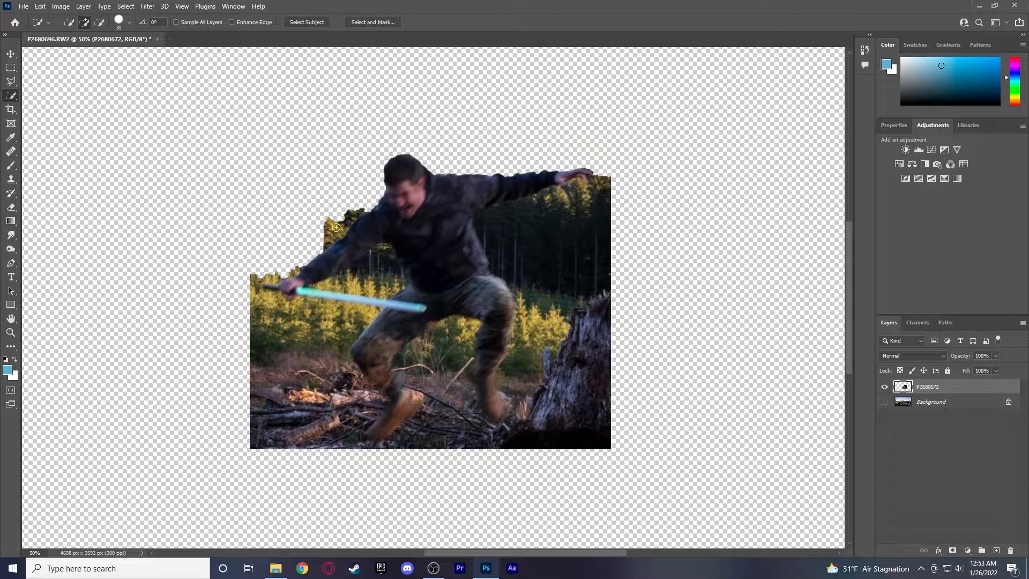
# Remove the leftover trees above the man's saber arm and the background in the gap between that arm and his torso
pyautogui.moveTo(343, 217); pyautogui.dragTo(355, 207)
pyautogui.hotkey('ctrl', 'd')
pyautogui.press('Delete')
pyautogui.moveTo(274, 326)
pyautogui.mouseDown()
pyautogui.moveTo(266, 363)
pyautogui.moveTo(306, 414)
pyautogui.moveTo(343, 429)
pyautogui.moveTo(358, 396)
pyautogui.moveTo(375, 420)
pyautogui.moveTo(381, 397)
pyautogui.mouseUp()
pyautogui.hotkey('ctrl', 'd')
pyautogui.moveTo(380, 275)
pyautogui.mouseDown()
pyautogui.moveTo(378, 292)
pyautogui.moveTo(386, 249)
pyautogui.moveTo(398, 276)
pyautogui.moveTo(386, 248)
pyautogui.mouseUp()
pyautogui.press('Delete')
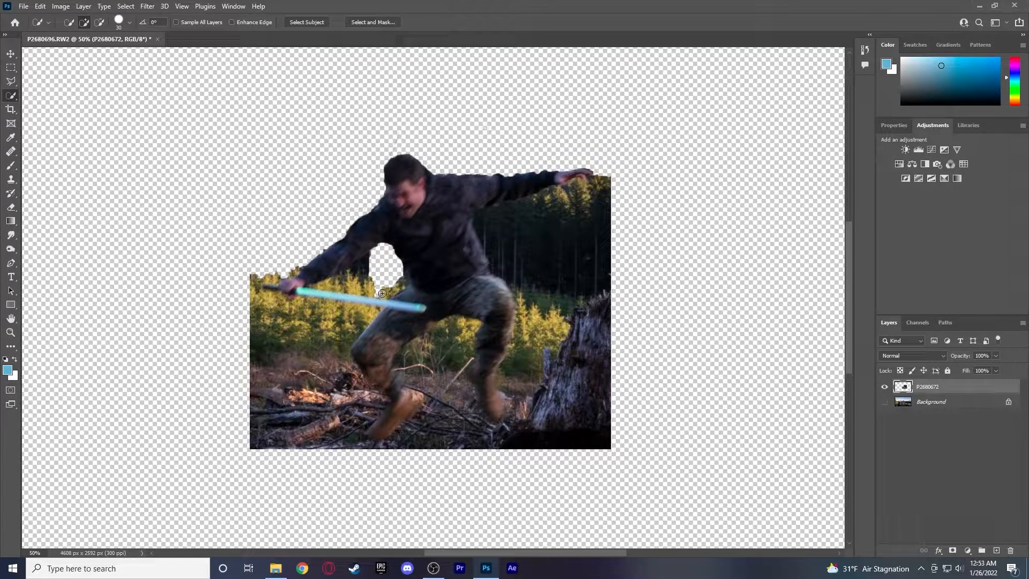
pyautogui.moveTo(391, 289); pyautogui.dragTo(401, 284)
pyautogui.press('alt')
# Quick-select the remaining forest between the underside of the saber arm and the blade, excluding the sleeve, and delete it
pyautogui.click(12, 332)
pyautogui.click(399, 279)
pyautogui.click(400, 279)
pyautogui.click(399, 280)
pyautogui.scroll(1, 378, 288)
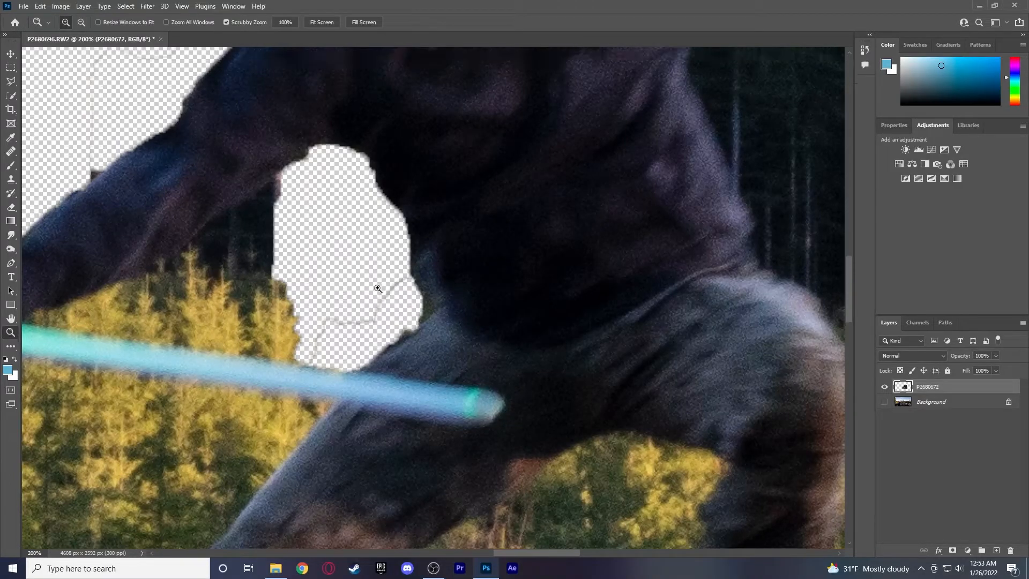
pyautogui.click(13, 210)
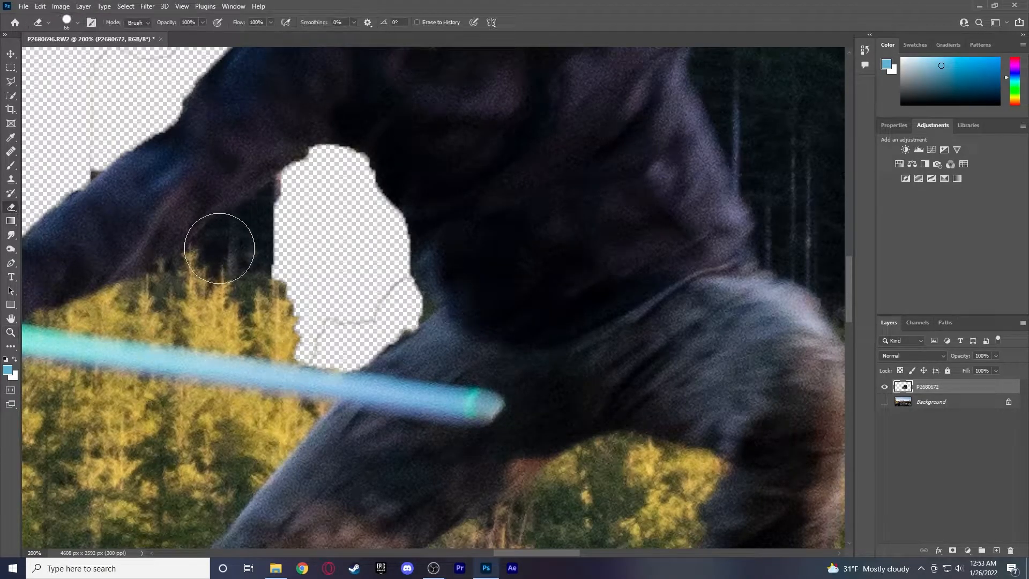
pyautogui.click(15, 99)
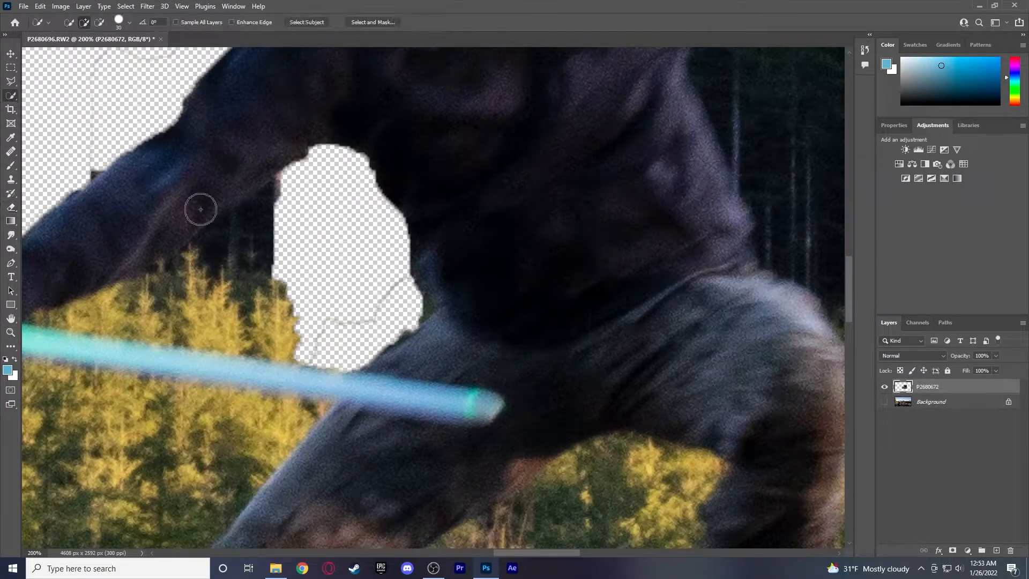
pyautogui.moveTo(271, 197)
pyautogui.mouseDown()
pyautogui.moveTo(205, 286)
pyautogui.moveTo(270, 302)
pyautogui.moveTo(291, 321)
pyautogui.moveTo(139, 312)
pyautogui.mouseUp()
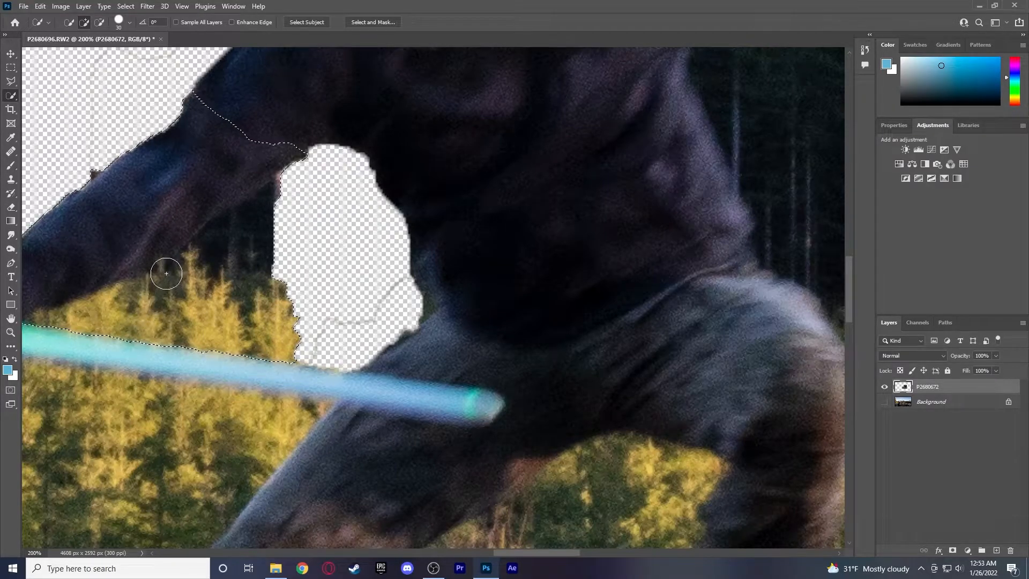
pyautogui.scroll(1, 166, 271)
pyautogui.moveTo(232, 143)
pyautogui.mouseDown()
pyautogui.moveTo(246, 124)
pyautogui.moveTo(138, 226)
pyautogui.mouseUp()
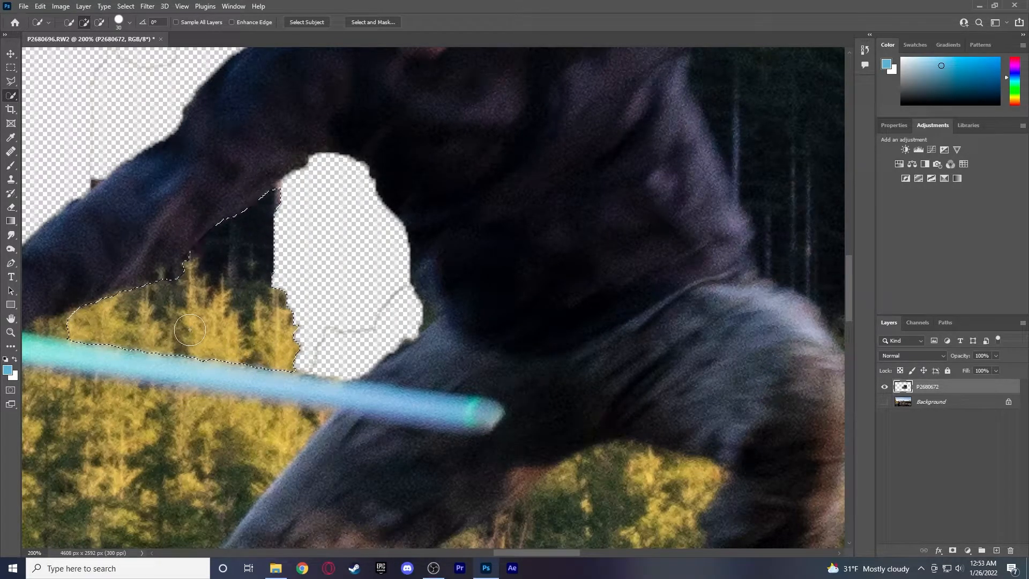
pyautogui.press('Delete')
pyautogui.hotkey('ctrl', 'd')
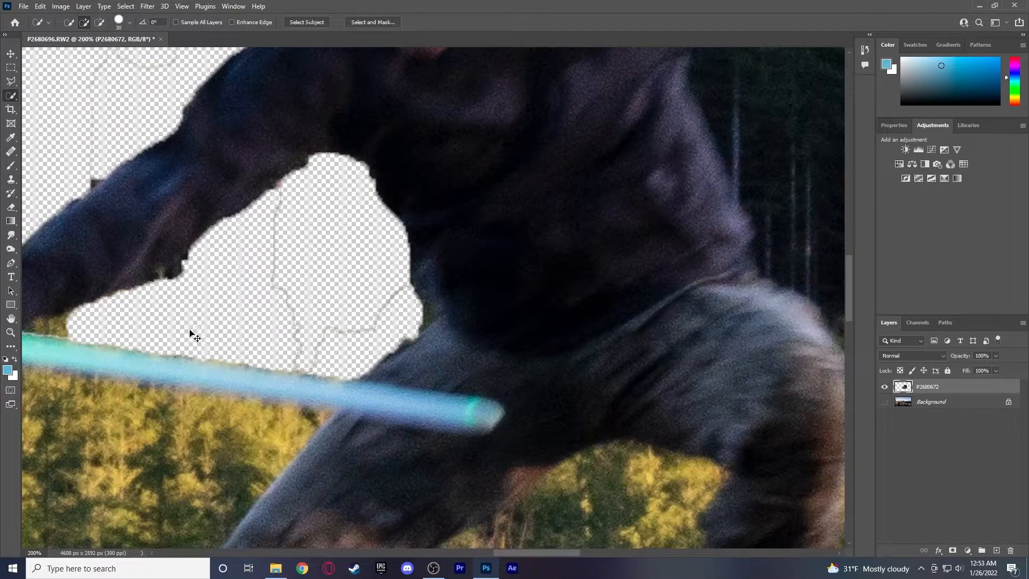
# Erase the leftover fringes and faint outlines in the gap between the saber arm, the torso and the blade
pyautogui.click(10, 209)
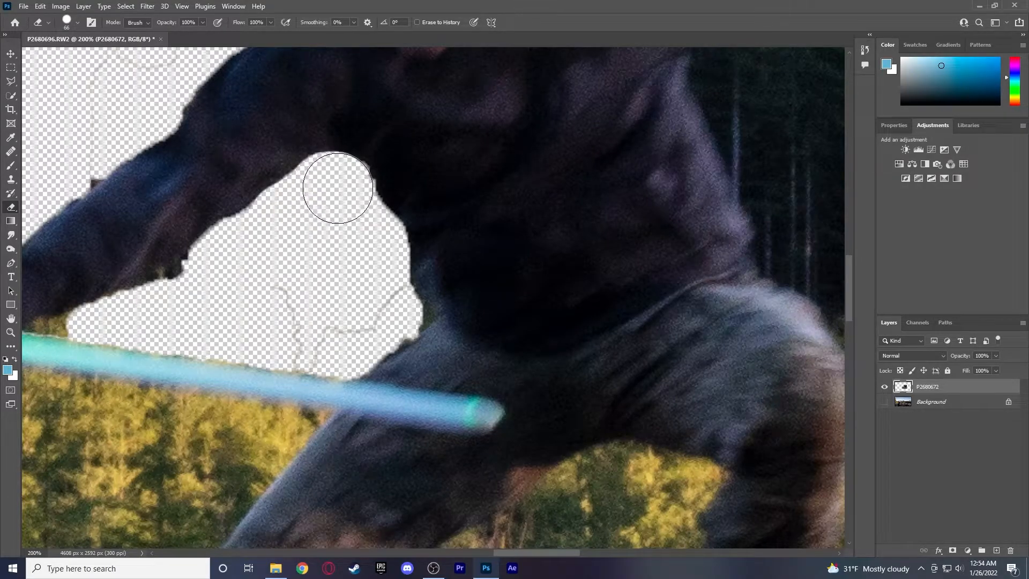
pyautogui.moveTo(341, 189)
pyautogui.mouseDown()
pyautogui.moveTo(354, 263)
pyautogui.moveTo(368, 271)
pyautogui.moveTo(375, 256)
pyautogui.moveTo(396, 308)
pyautogui.moveTo(379, 323)
pyautogui.moveTo(345, 343)
pyautogui.moveTo(295, 332)
pyautogui.moveTo(290, 305)
pyautogui.moveTo(217, 273)
pyautogui.moveTo(143, 315)
pyautogui.moveTo(186, 309)
pyautogui.mouseUp()
pyautogui.scroll(3, 248, 289)
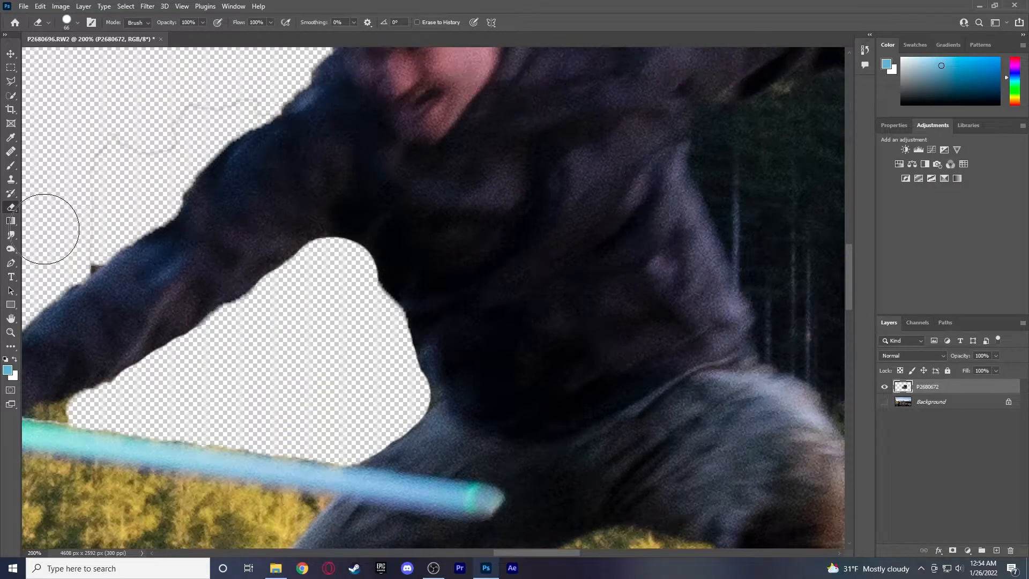
# Erase the faint outlines and leftover edge bits above the man's saber arm and shoulder
pyautogui.moveTo(48, 262)
pyautogui.mouseDown()
pyautogui.moveTo(137, 143)
pyautogui.moveTo(156, 140)
pyautogui.moveTo(108, 217)
pyautogui.moveTo(153, 189)
pyautogui.moveTo(205, 128)
pyautogui.moveTo(158, 195)
pyautogui.moveTo(243, 132)
pyautogui.mouseUp()
pyautogui.scroll(1, 176, 150)
pyautogui.scroll(1, 243, 132)
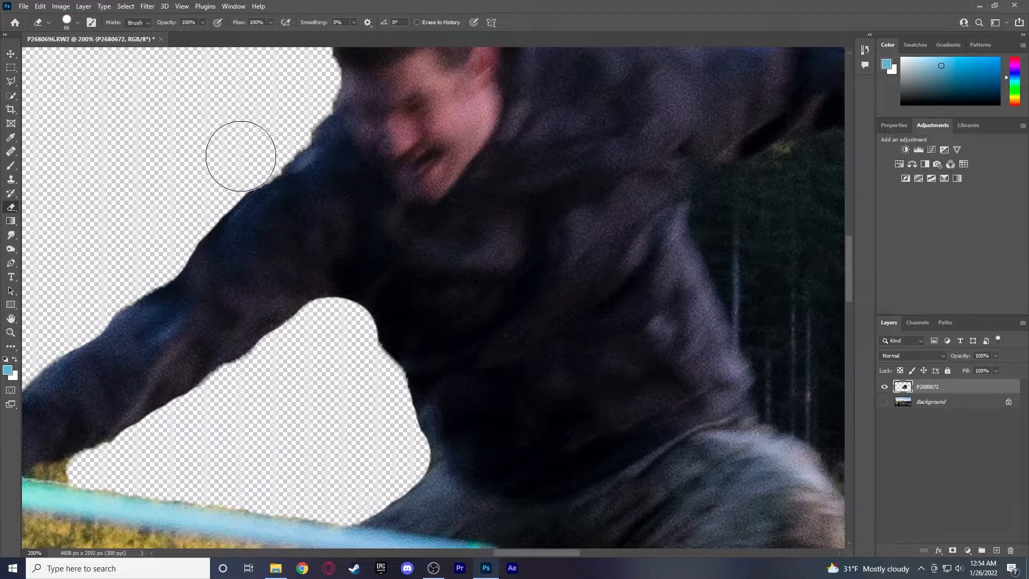
pyautogui.scroll(2, 269, 134)
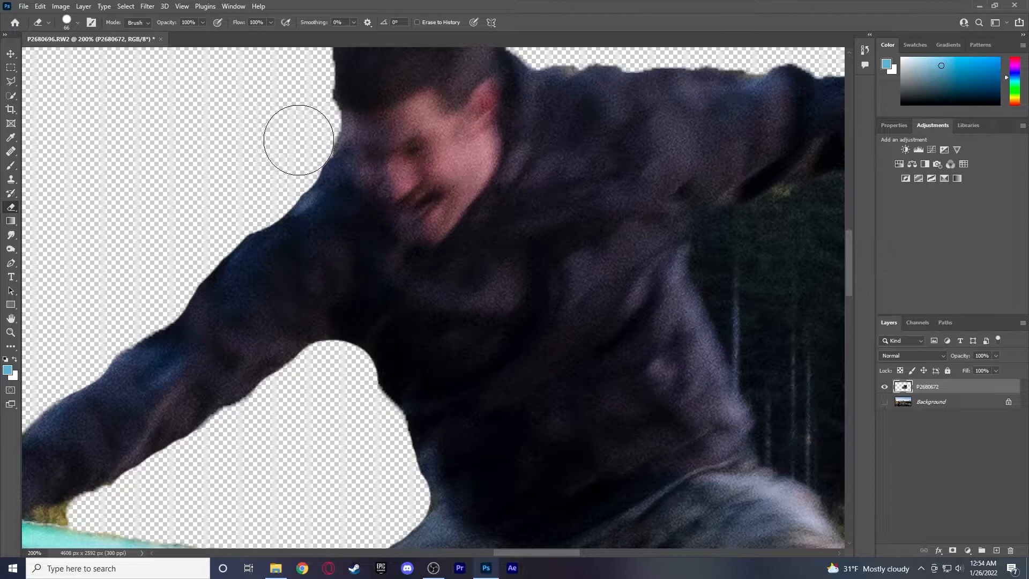
pyautogui.scroll(2, 304, 126)
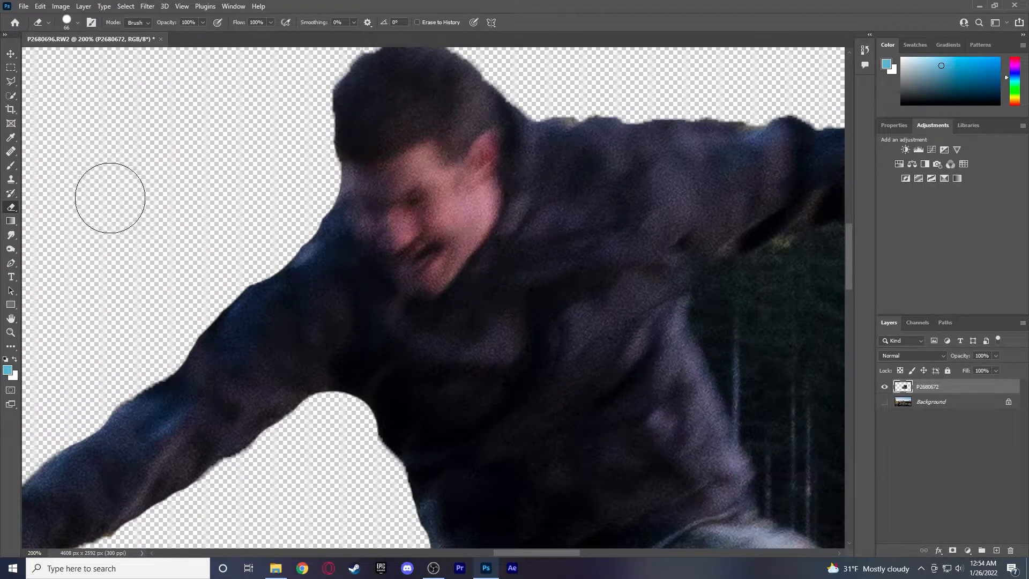
pyautogui.scroll(-2, 161, 214)
pyautogui.scroll(-8, 192, 230)
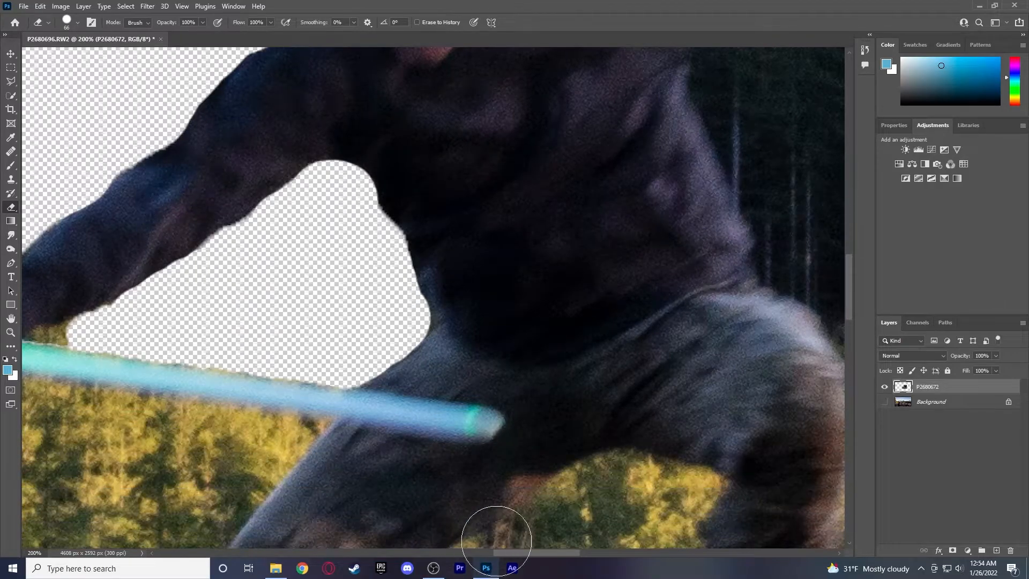
pyautogui.moveTo(509, 552); pyautogui.dragTo(468, 552)
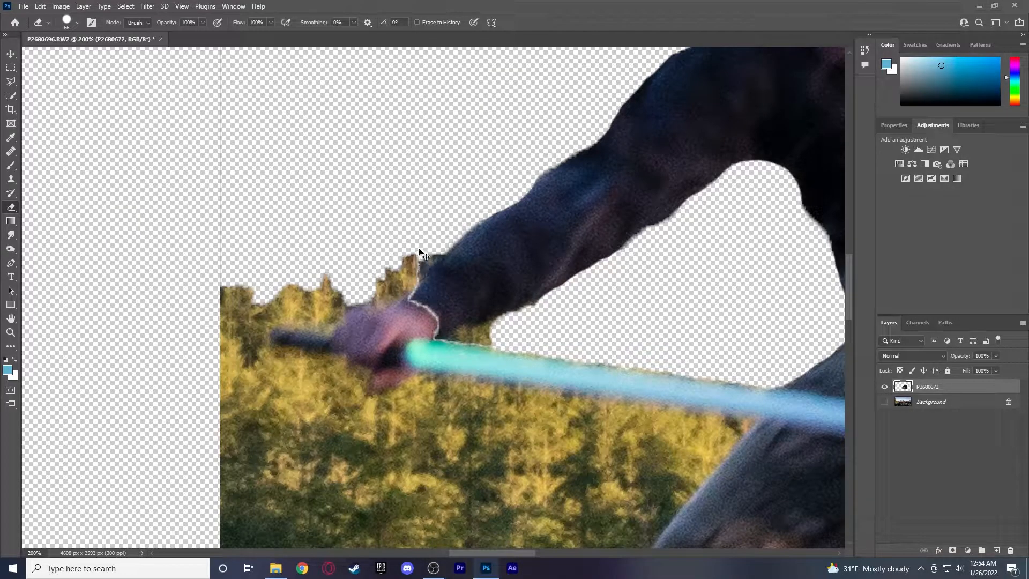
# Undo the recent eraser strokes around the saber arm until the selection between the arm and the blade is active again
pyautogui.hotkey('ctrl', 'z')
pyautogui.hotkey('ctrl', 'z')
pyautogui.hotkey('ctrl', 'z')
pyautogui.hotkey('ctrl', 'z')
pyautogui.hotkey('ctrl', 'z')
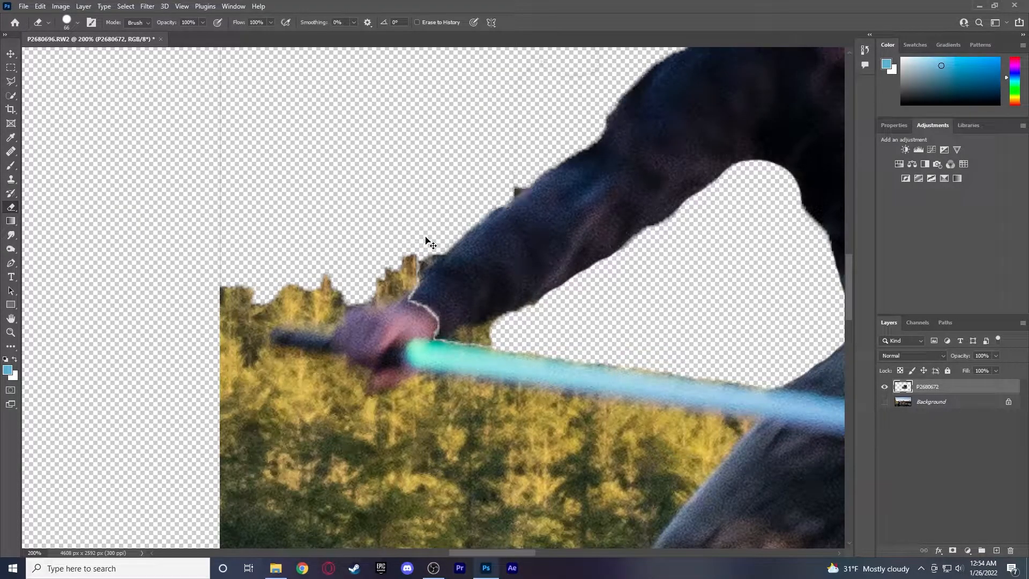
pyautogui.hotkey('ctrl', 'z')
pyautogui.hotkey('ctrl', 'z')
pyautogui.hotkey('ctrl', 'z')
pyautogui.hotkey('ctrl', 'z')
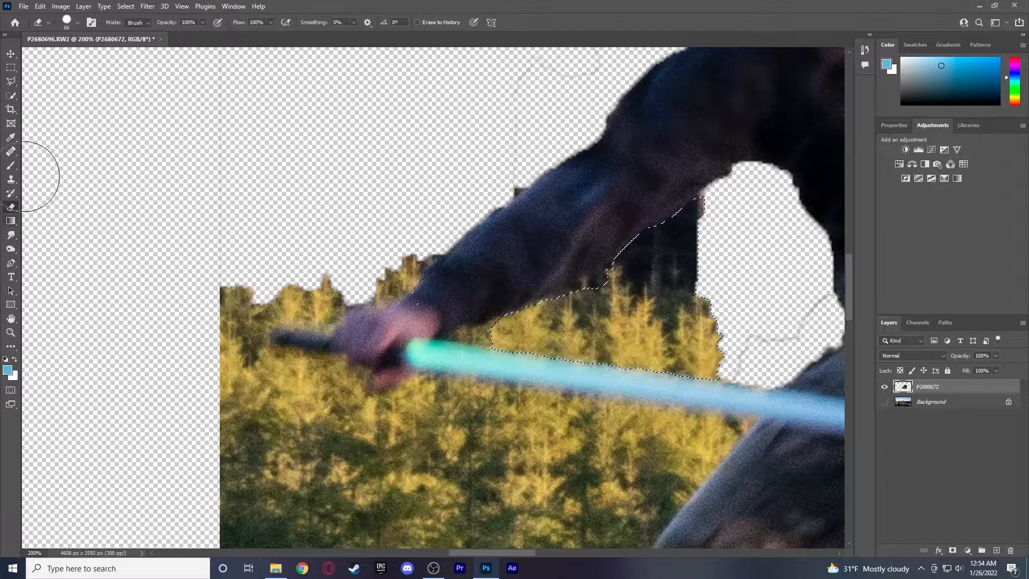
# Delete the selected forest between the underside of the saber arm and the blade, and clear the selection
pyautogui.click(13, 98)
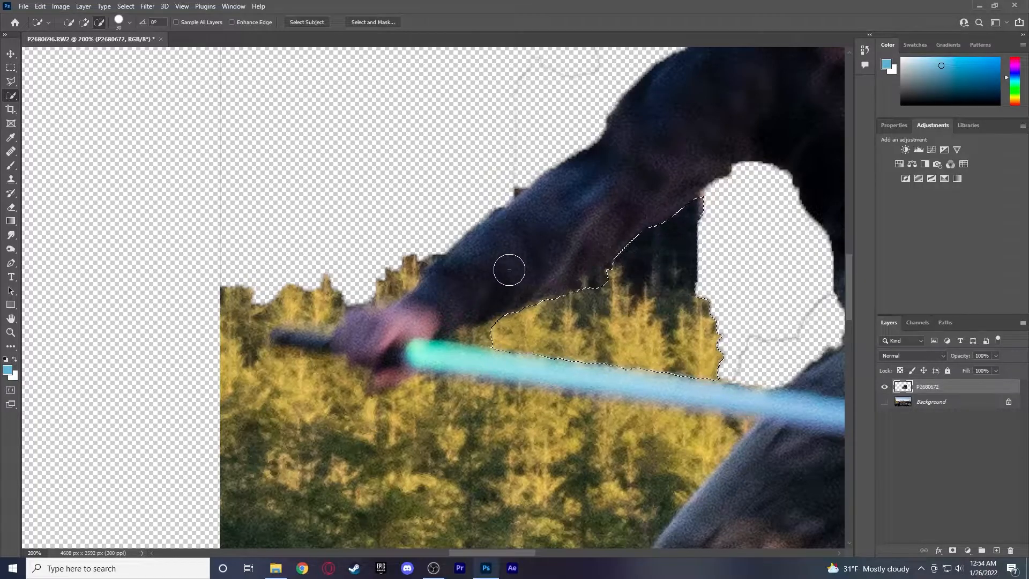
pyautogui.press('Delete')
pyautogui.hotkey('ctrl', 'd')
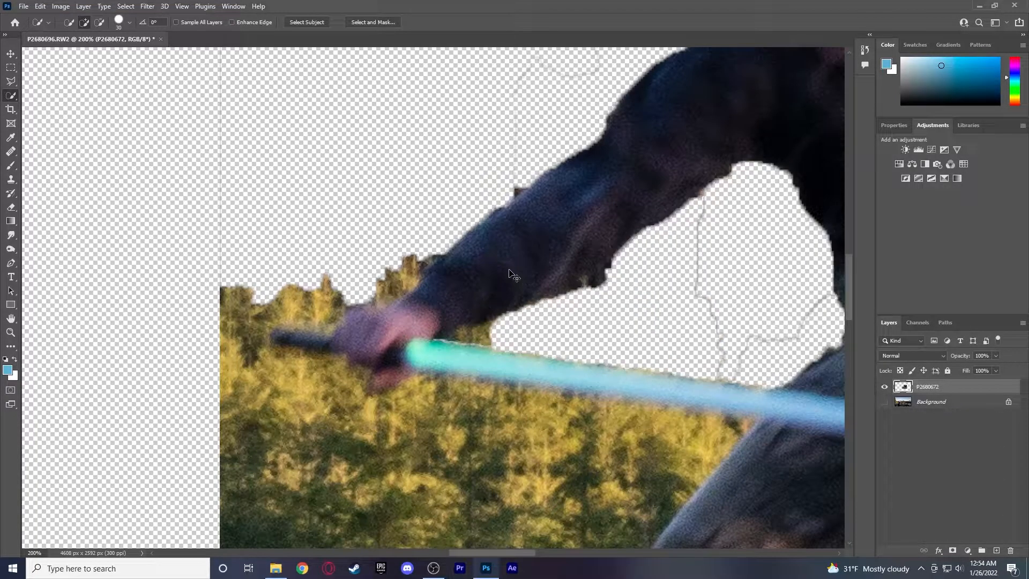
pyautogui.click(477, 335)
pyautogui.hotkey('ctrl', 'd')
# Quick-select and delete the trees above the man's fist and saber hilt, keeping the hilt out of the selection
pyautogui.moveTo(409, 248); pyautogui.dragTo(377, 279)
pyautogui.hotkey('ctrl', 'z')
pyautogui.press('Delete')
pyautogui.moveTo(366, 283); pyautogui.dragTo(240, 303)
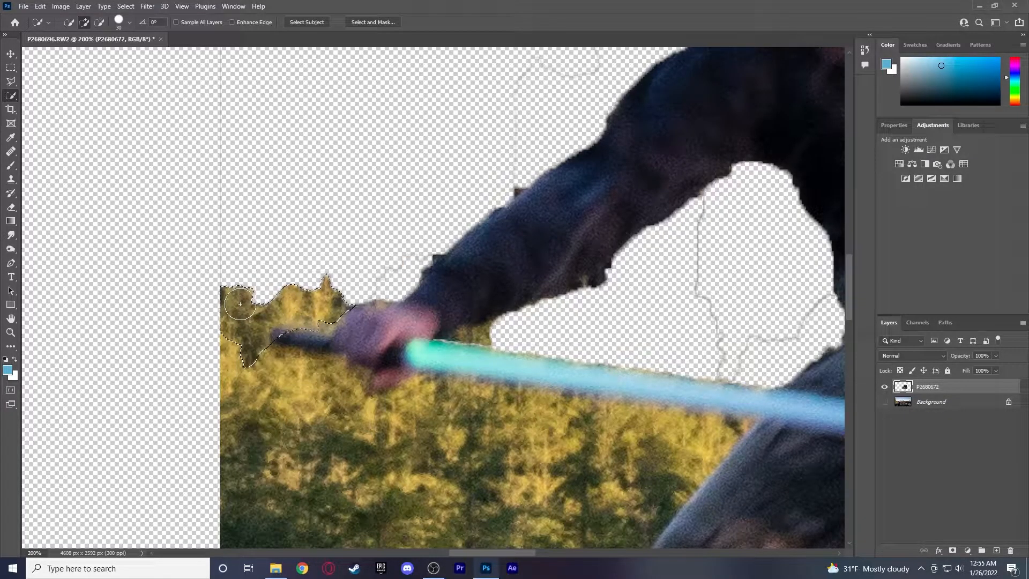
pyautogui.moveTo(270, 335); pyautogui.dragTo(336, 336)
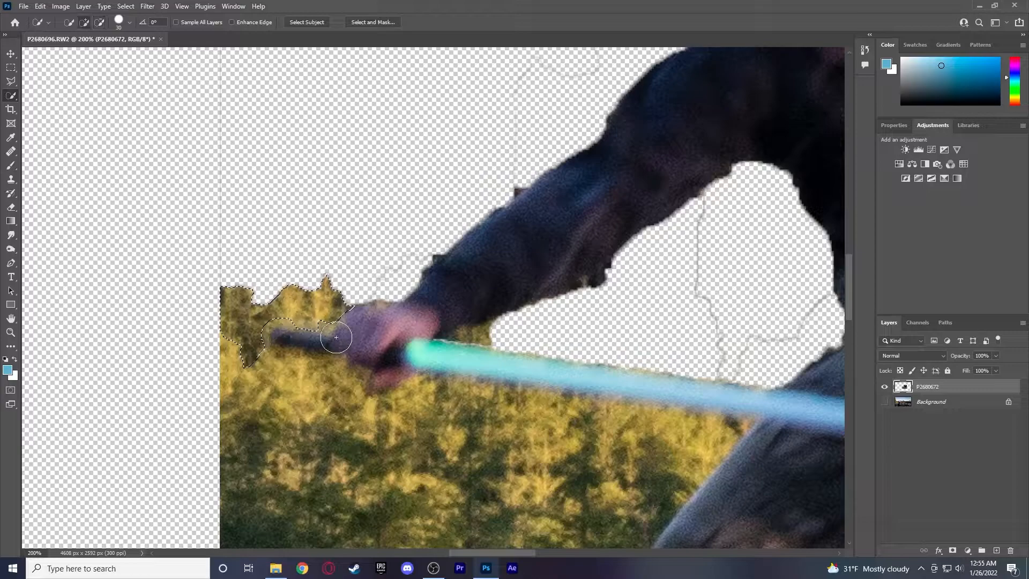
pyautogui.press('Delete')
# Quick-select and delete the yellow trees directly below the saber hilt and fist
pyautogui.scroll(-2, 344, 369)
pyautogui.scroll(-5, 344, 368)
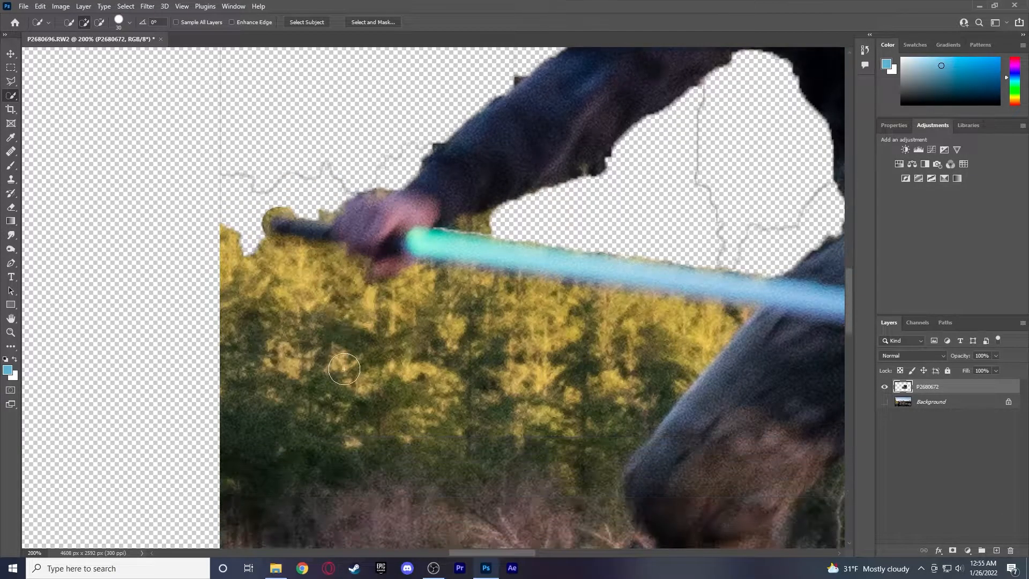
pyautogui.moveTo(229, 284)
pyautogui.mouseDown()
pyautogui.moveTo(322, 348)
pyautogui.moveTo(343, 381)
pyautogui.moveTo(326, 375)
pyautogui.moveTo(331, 336)
pyautogui.mouseUp()
pyautogui.press('Delete')
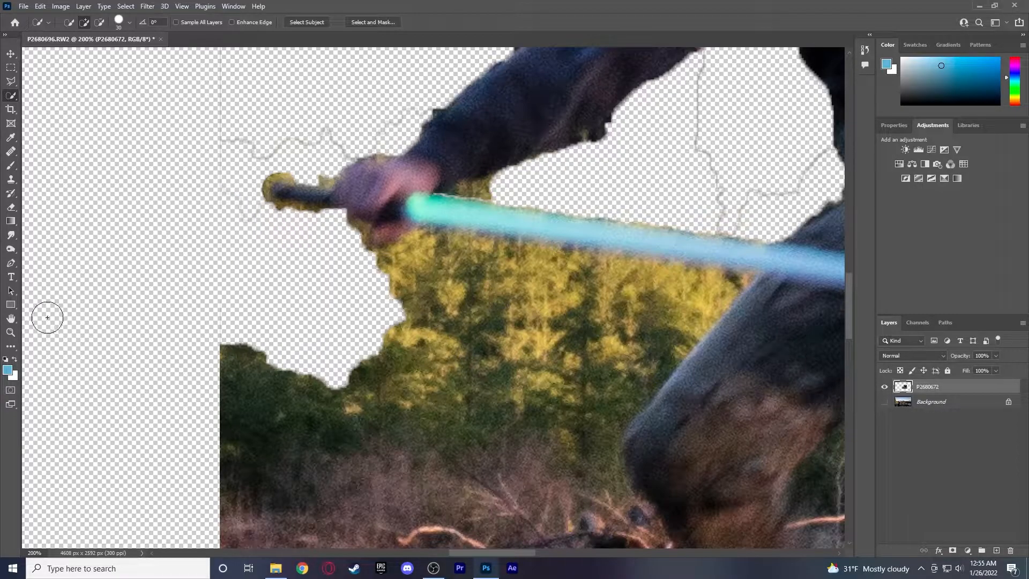
# Quick-select the large tree stump and the dark ground at its base, delete them, and clear the selection
pyautogui.click(10, 333)
pyautogui.keyDown('alt'); pyautogui.click(392, 336); pyautogui.keyUp('alt')
pyautogui.keyDown('alt'); pyautogui.click(393, 336); pyautogui.keyUp('alt')
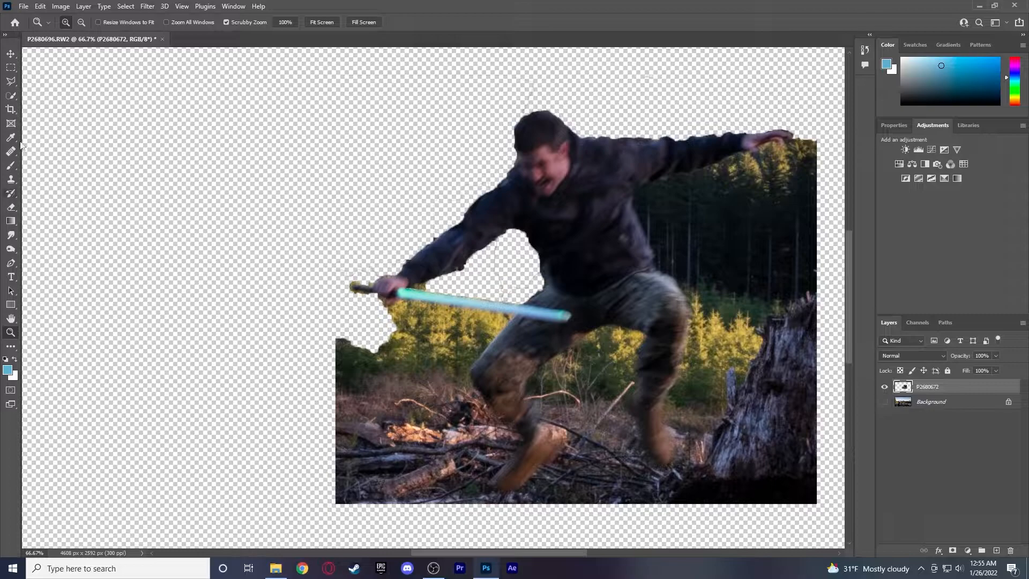
pyautogui.click(10, 95)
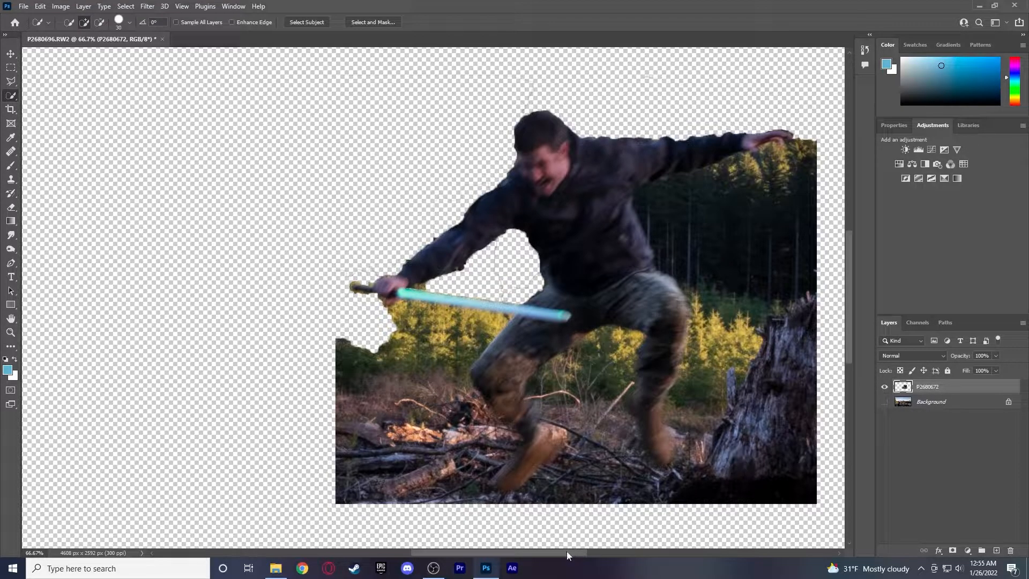
pyautogui.moveTo(567, 552); pyautogui.dragTo(612, 551)
pyautogui.moveTo(553, 468); pyautogui.dragTo(559, 423)
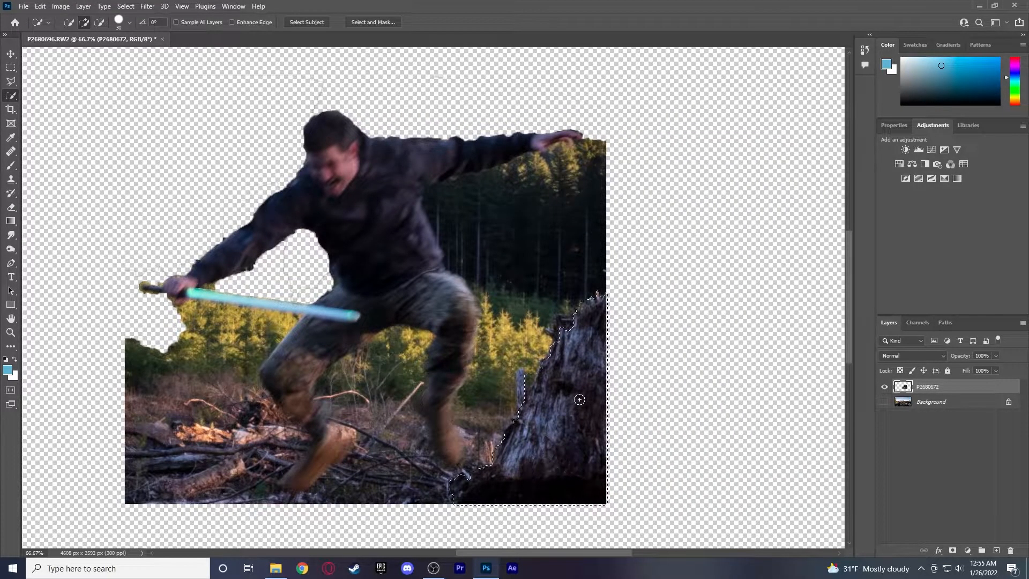
pyautogui.press('Delete')
pyautogui.hotkey('ctrl', 'd')
# Quick-select the dark forest beneath the man's outstretched arm, exclude his hand and sleeve, and delete it
pyautogui.moveTo(561, 260)
pyautogui.mouseDown()
pyautogui.moveTo(561, 241)
pyautogui.moveTo(446, 158)
pyautogui.moveTo(478, 150)
pyautogui.mouseUp()
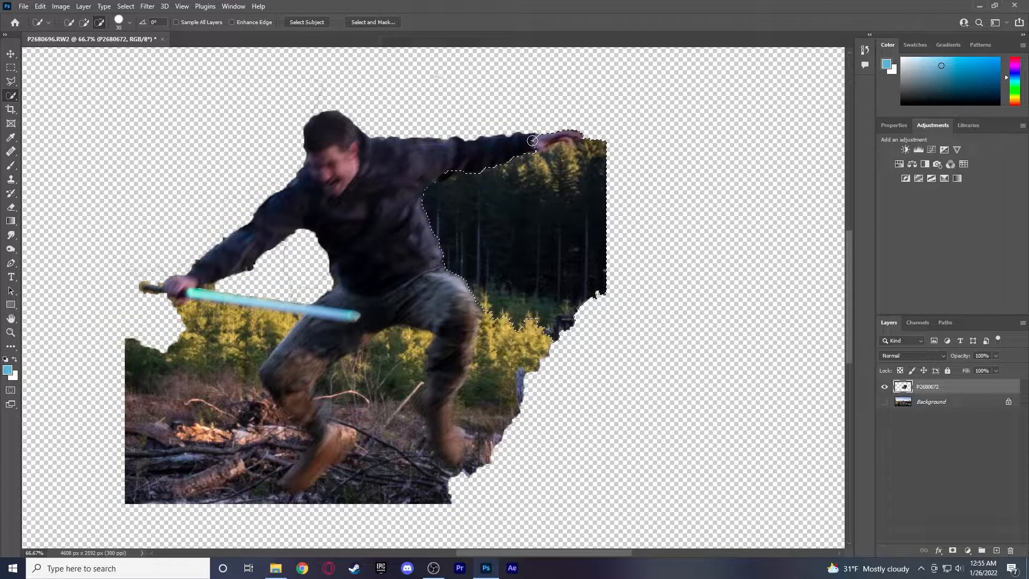
pyautogui.moveTo(546, 143); pyautogui.dragTo(532, 145)
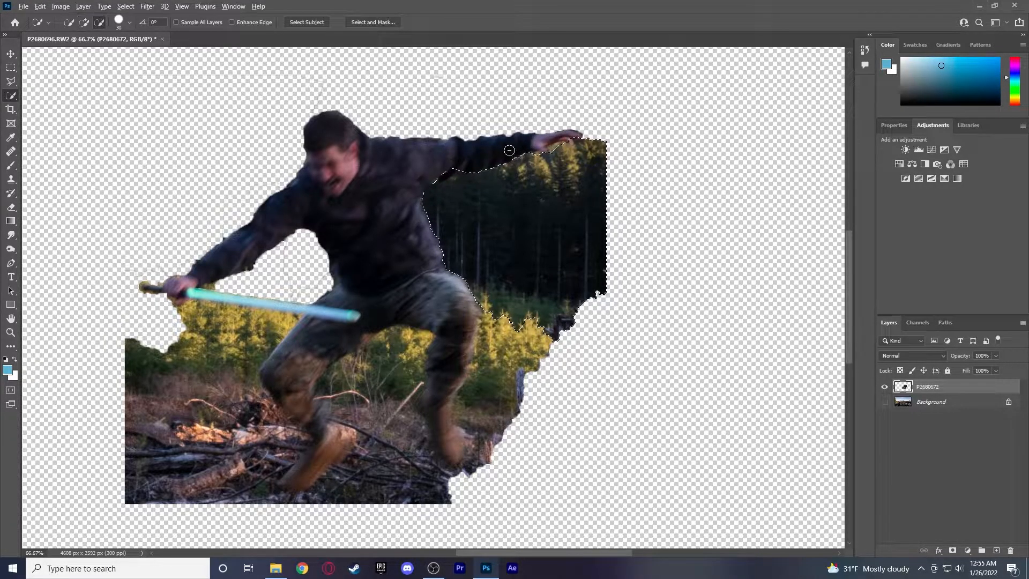
pyautogui.keyDown('alt'); pyautogui.click(454, 165); pyautogui.keyUp('alt')
pyautogui.moveTo(454, 165); pyautogui.dragTo(431, 175)
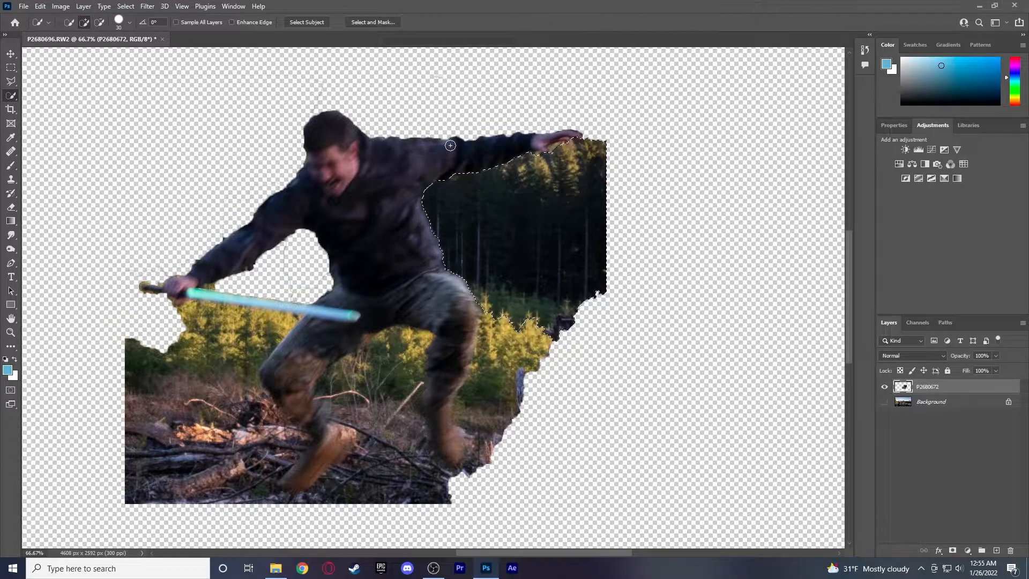
pyautogui.press('Delete')
pyautogui.hotkey('ctrl', 'd')
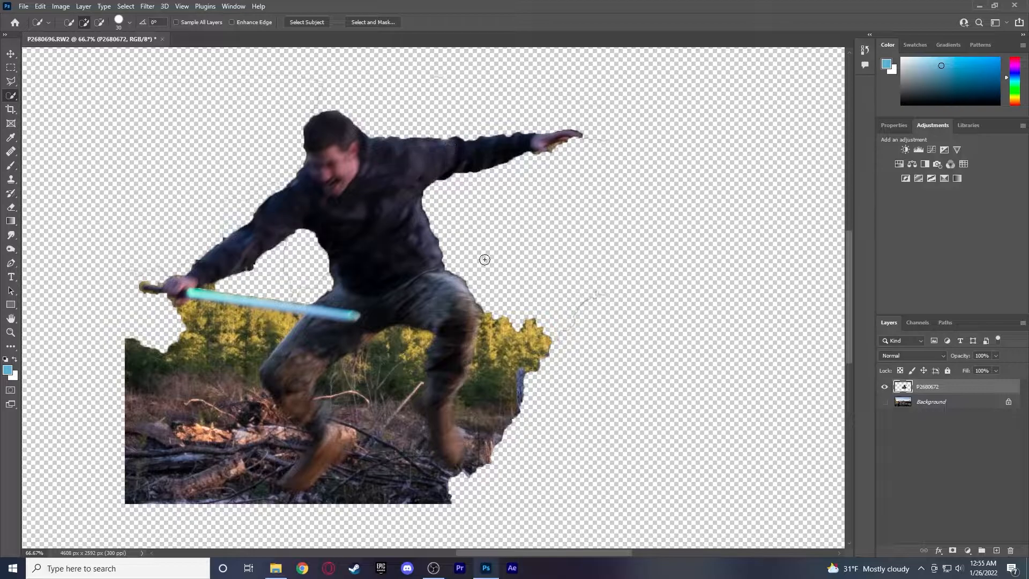
# Quick-select and delete the remaining trees and brush along the outer side of the leg farther from the saber hand
pyautogui.moveTo(516, 374)
pyautogui.mouseDown()
pyautogui.moveTo(494, 420)
pyautogui.moveTo(460, 421)
pyautogui.mouseUp()
pyautogui.moveTo(480, 368); pyautogui.dragTo(484, 344)
pyautogui.moveTo(451, 392); pyautogui.dragTo(452, 429)
pyautogui.press('Delete')
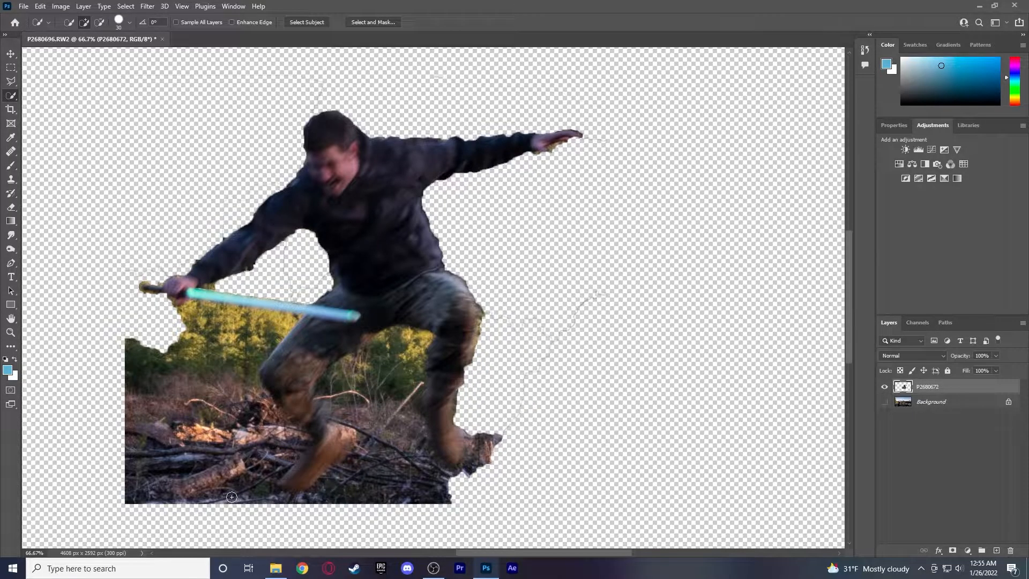
# Quick-select and delete the forest, logs and ground below the blade, outside the leg on the saber side
pyautogui.moveTo(153, 384); pyautogui.dragTo(138, 364)
pyautogui.moveTo(142, 465); pyautogui.dragTo(165, 501)
pyautogui.moveTo(255, 485)
pyautogui.mouseDown()
pyautogui.moveTo(260, 440)
pyautogui.moveTo(279, 422)
pyautogui.mouseUp()
pyautogui.press('Delete')
pyautogui.hotkey('ctrl', 'd')
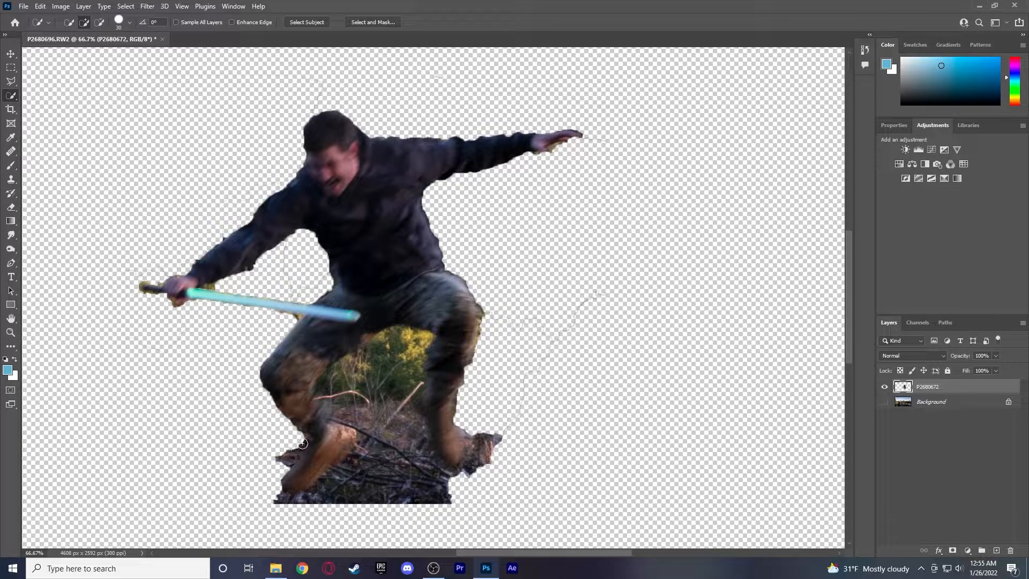
# Quick-select and delete the strip of branches and ground beneath the man's boots, leaving the boots intact
pyautogui.moveTo(373, 495)
pyautogui.mouseDown()
pyautogui.moveTo(429, 494)
pyautogui.moveTo(315, 455)
pyautogui.moveTo(323, 480)
pyautogui.moveTo(311, 436)
pyautogui.moveTo(310, 451)
pyautogui.moveTo(333, 442)
pyautogui.mouseUp()
pyautogui.press('alt')
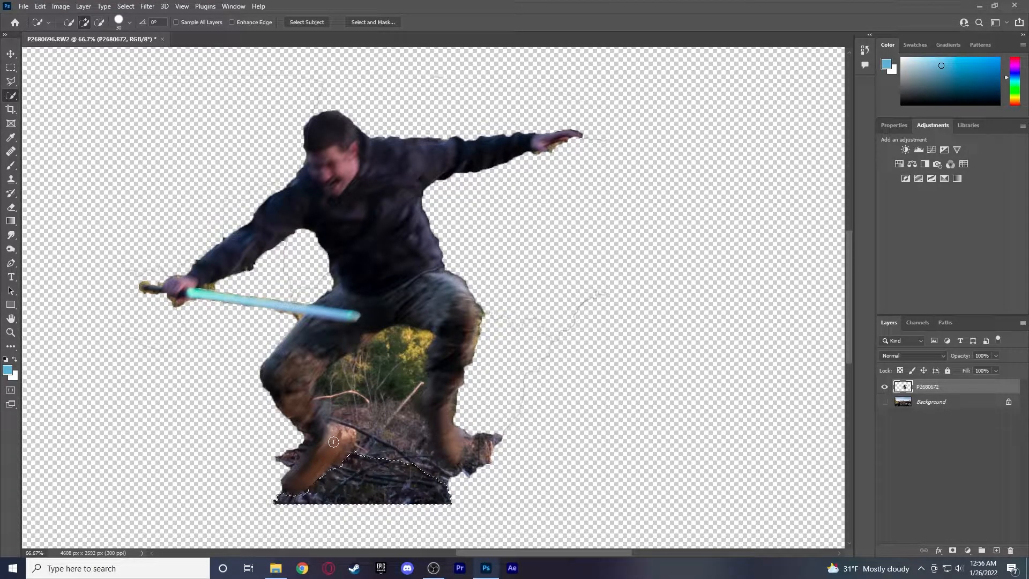
pyautogui.press('Delete')
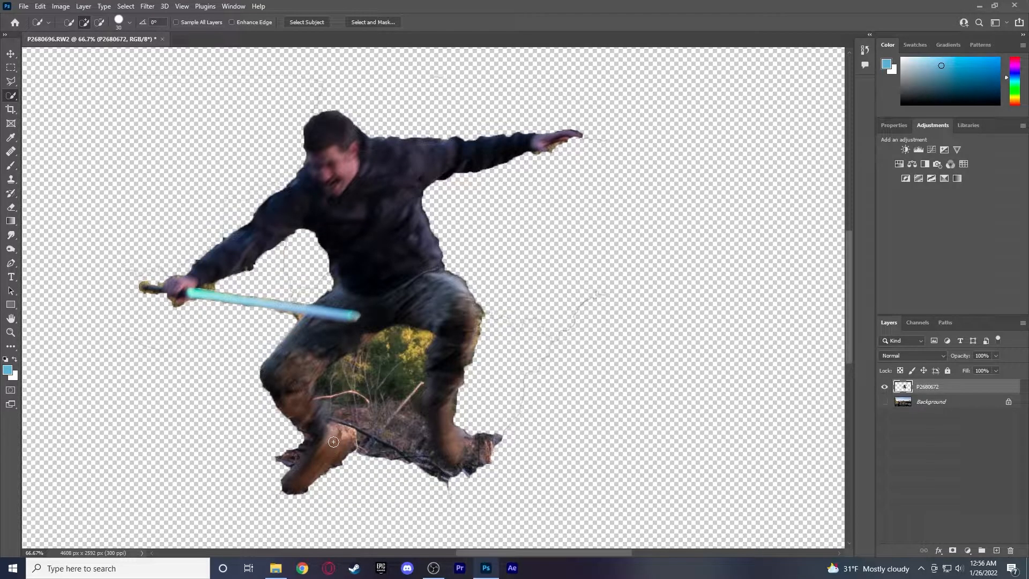
pyautogui.hotkey('ctrl', 'z')
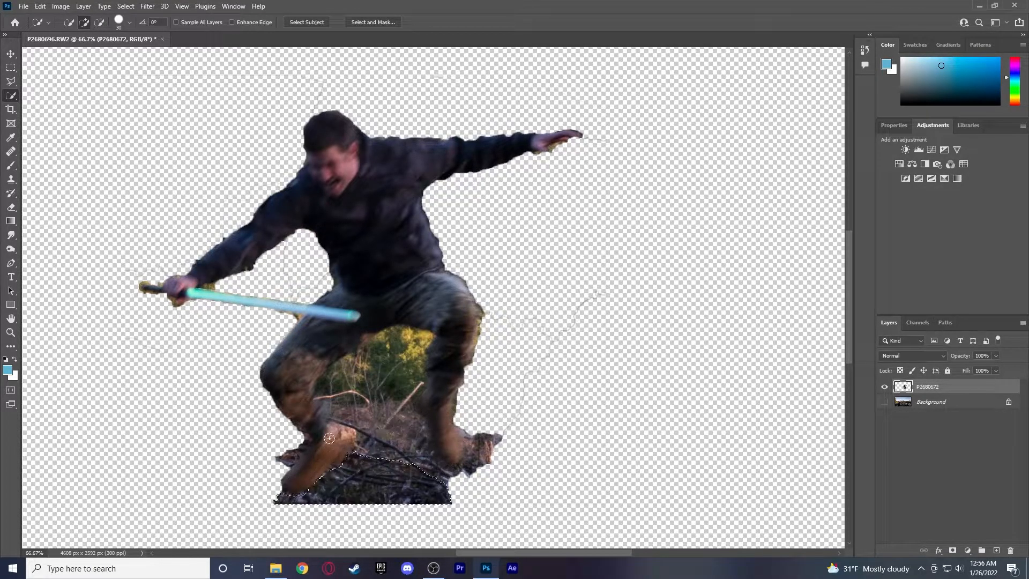
pyautogui.press('alt')
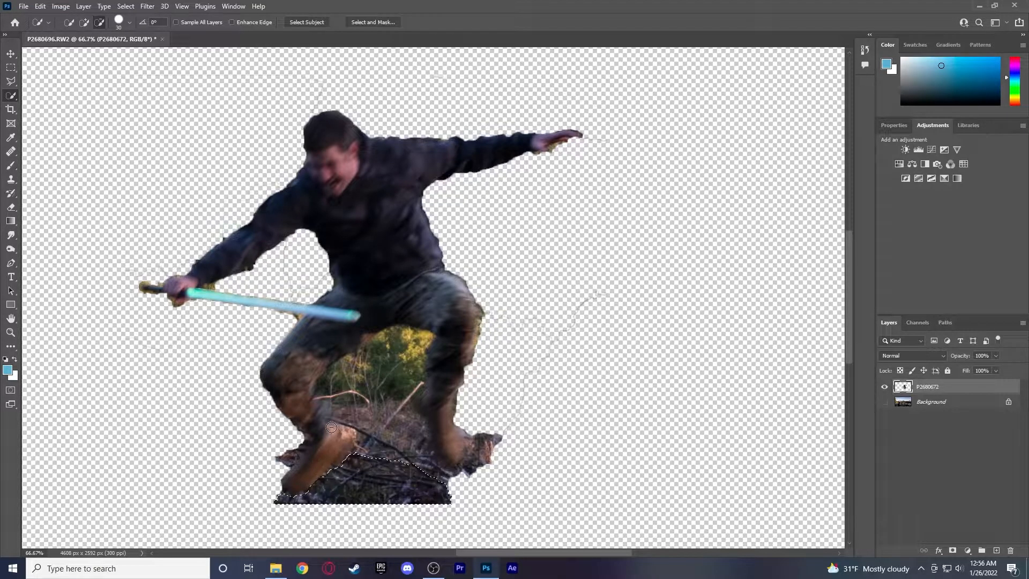
pyautogui.press('Delete')
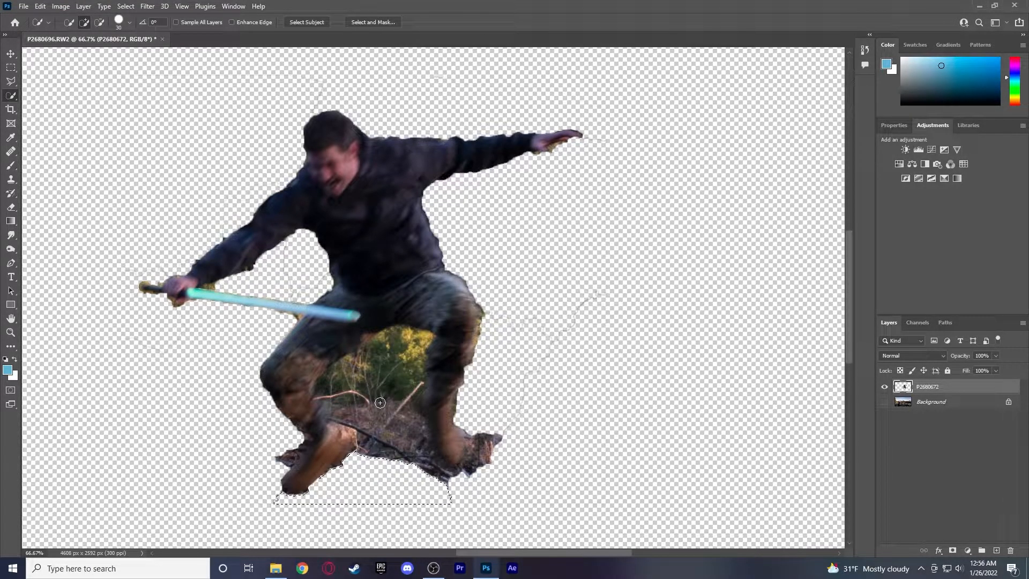
# Quick-select the trees and brush between the man's legs, keep the trousers out of the selection, and delete it
pyautogui.moveTo(340, 469)
pyautogui.mouseDown()
pyautogui.moveTo(384, 447)
pyautogui.moveTo(373, 378)
pyautogui.moveTo(382, 387)
pyautogui.mouseUp()
pyautogui.keyDown('alt'); pyautogui.click(467, 316); pyautogui.keyUp('alt')
pyautogui.moveTo(462, 338); pyautogui.dragTo(450, 330)
pyautogui.moveTo(442, 397); pyautogui.dragTo(442, 422)
pyautogui.press('Delete')
# Remove the leftover foliage beside the saber-side shin and boot, and the wood scrap at the other boot
pyautogui.moveTo(363, 417)
pyautogui.mouseDown()
pyautogui.moveTo(322, 392)
pyautogui.moveTo(336, 385)
pyautogui.mouseUp()
pyautogui.hotkey('ctrl', 'd')
pyautogui.press('Delete')
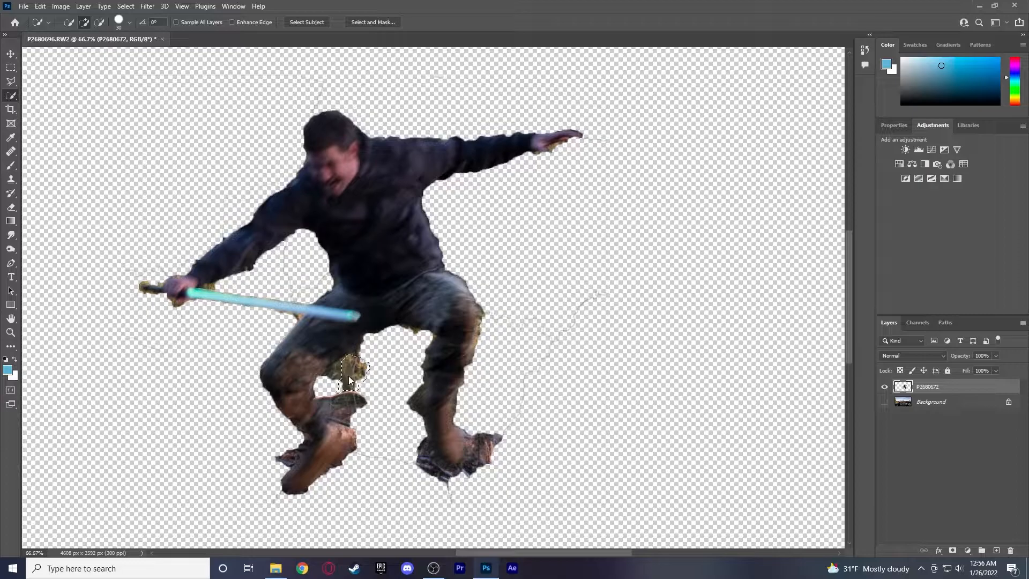
pyautogui.press('Delete')
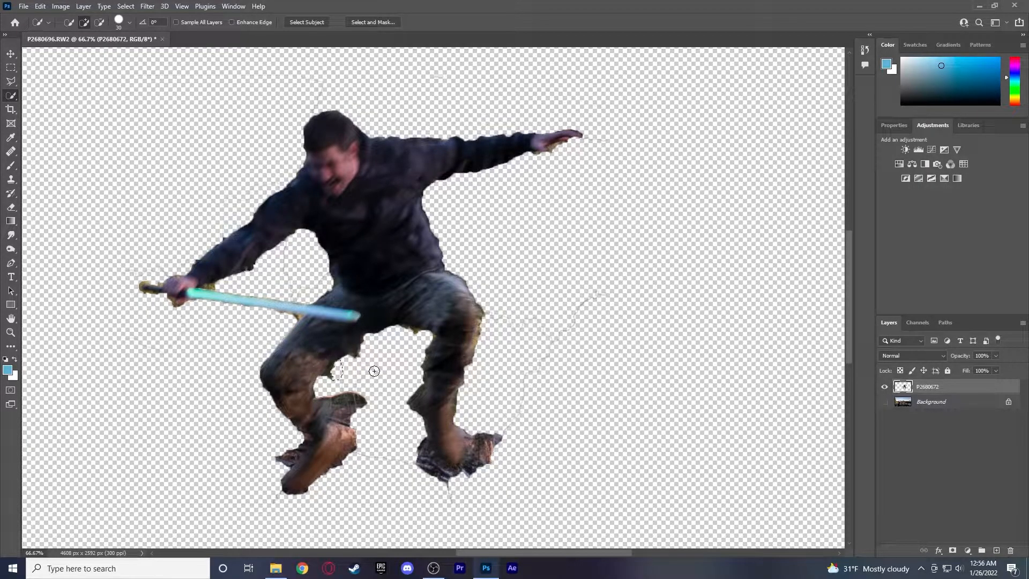
pyautogui.press('Delete')
pyautogui.hotkey('ctrl', 'd')
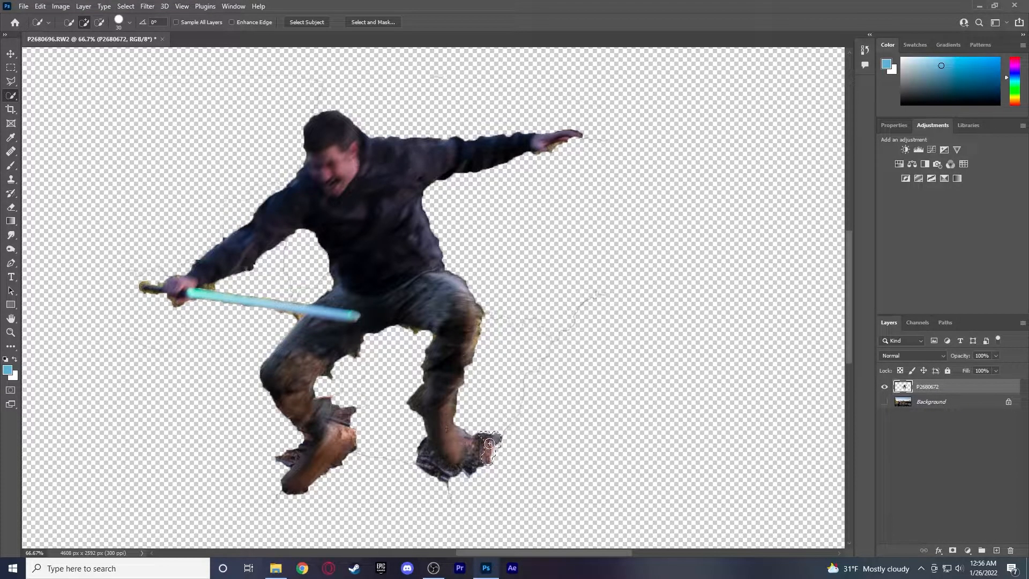
pyautogui.press('Delete')
pyautogui.scroll(3, 266, 302)
pyautogui.scroll(-1, 231, 288)
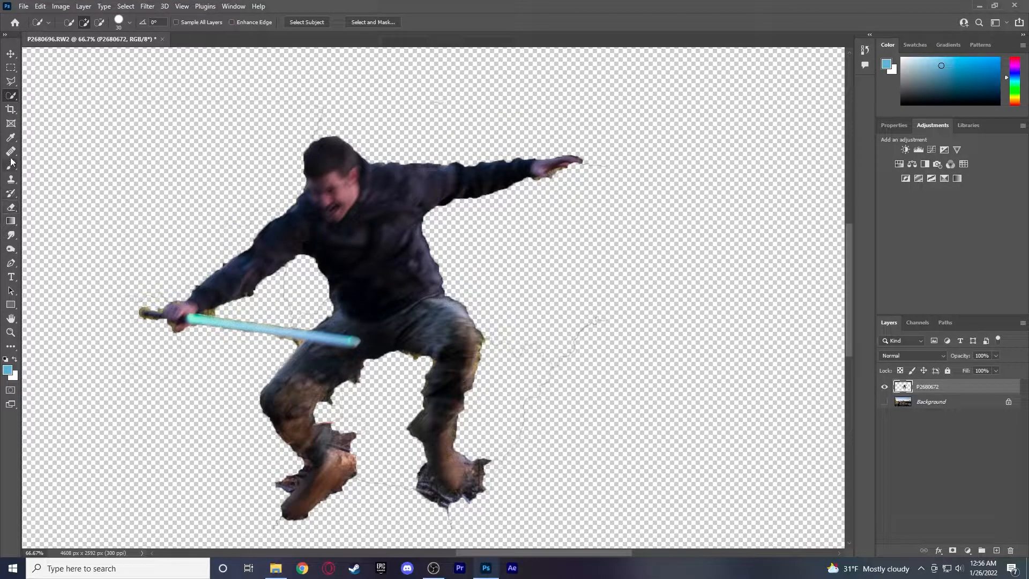
# Add a new layer beneath the man's cutout and fill it with the light blue foreground color
pyautogui.click(996, 550)
pyautogui.moveTo(926, 379); pyautogui.dragTo(943, 404)
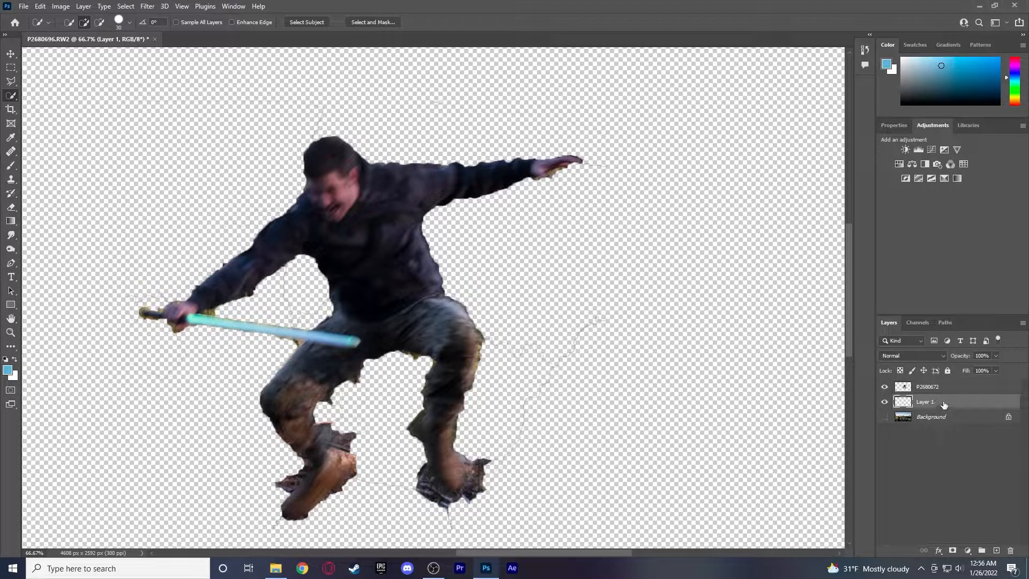
pyautogui.click(14, 225)
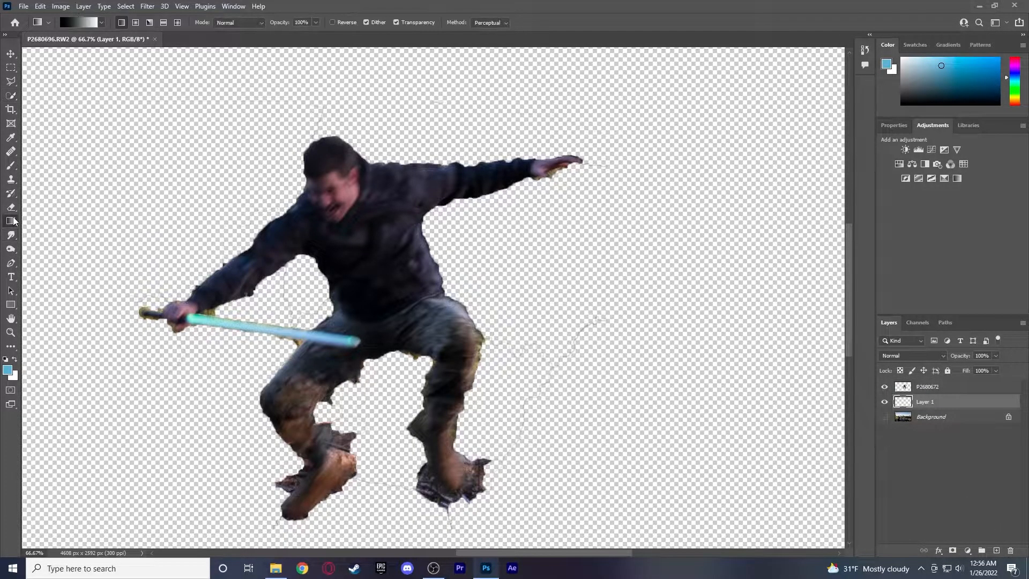
pyautogui.click(69, 261)
pyautogui.scroll(1, 75, 274)
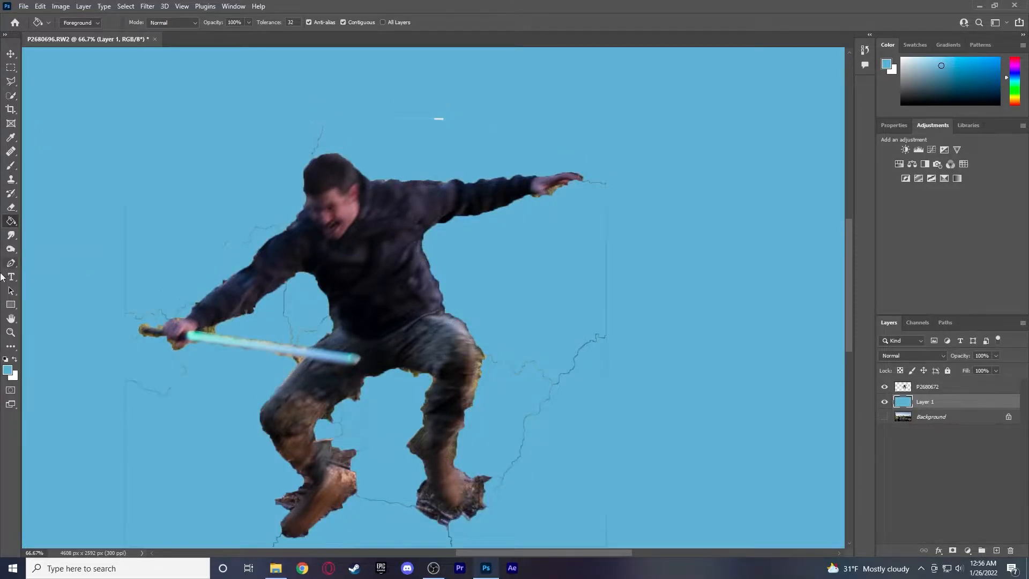
# With the Eraser on the man's cutout layer, erase the faint stray lines around his saber arm, head and outstretched hand
pyautogui.click(11, 207)
pyautogui.scroll(2, 128, 236)
pyautogui.moveTo(110, 160)
pyautogui.mouseDown()
pyautogui.moveTo(179, 148)
pyautogui.moveTo(177, 156)
pyautogui.mouseUp()
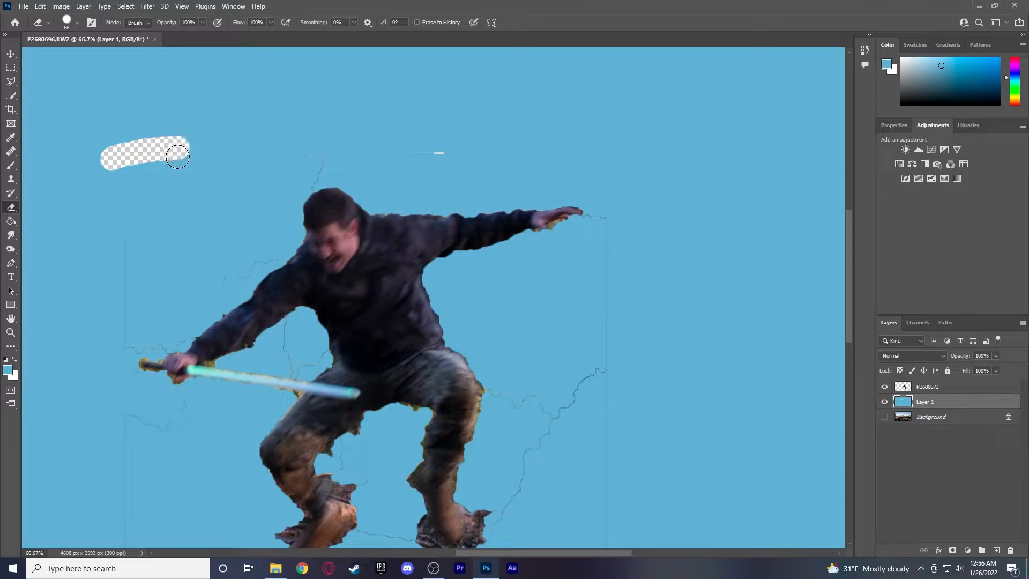
pyautogui.hotkey('ctrl', 'z')
pyautogui.click(973, 389)
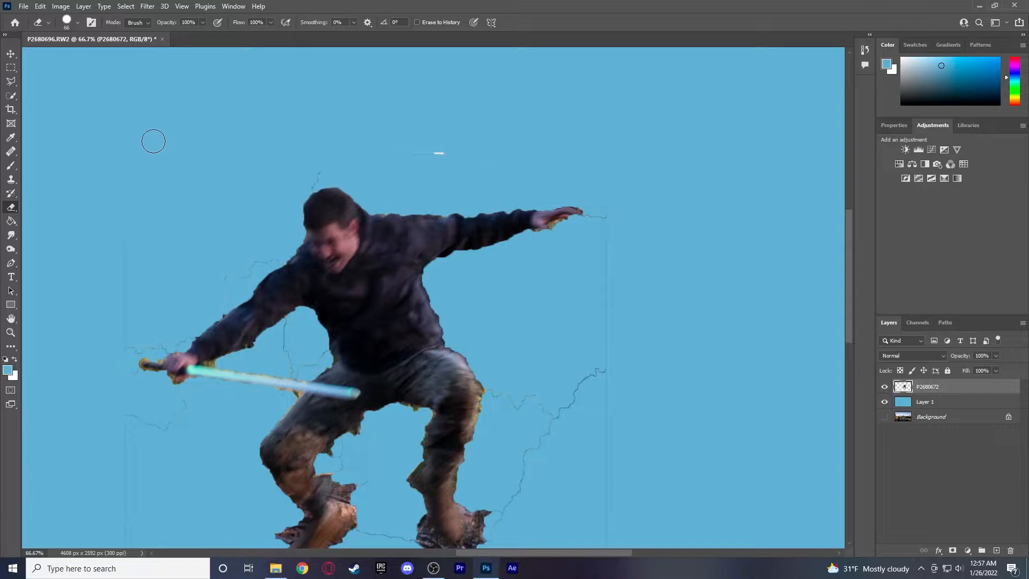
pyautogui.moveTo(123, 342); pyautogui.dragTo(174, 341)
pyautogui.moveTo(216, 309)
pyautogui.mouseDown()
pyautogui.moveTo(241, 265)
pyautogui.moveTo(247, 258)
pyautogui.moveTo(246, 273)
pyautogui.moveTo(270, 258)
pyautogui.mouseUp()
pyautogui.moveTo(315, 165)
pyautogui.mouseDown()
pyautogui.moveTo(359, 146)
pyautogui.moveTo(475, 145)
pyautogui.moveTo(404, 156)
pyautogui.moveTo(511, 158)
pyautogui.mouseUp()
pyautogui.moveTo(613, 199)
pyautogui.mouseDown()
pyautogui.moveTo(592, 220)
pyautogui.moveTo(586, 198)
pyautogui.mouseUp()
pyautogui.moveTo(600, 198)
pyautogui.mouseDown()
pyautogui.moveTo(610, 225)
pyautogui.moveTo(605, 416)
pyautogui.mouseUp()
# Erase the stray lines beyond the man's rear leg and smooth the outer edge of that leg, hip and torso
pyautogui.scroll(-4, 600, 402)
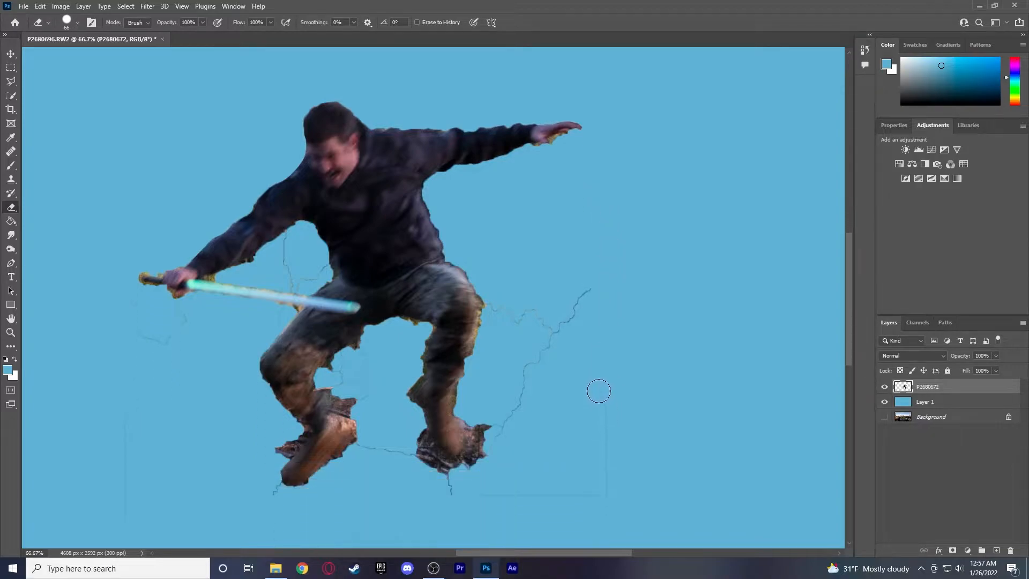
pyautogui.moveTo(520, 471)
pyautogui.mouseDown()
pyautogui.moveTo(440, 464)
pyautogui.moveTo(461, 457)
pyautogui.moveTo(479, 422)
pyautogui.moveTo(486, 429)
pyautogui.moveTo(524, 384)
pyautogui.moveTo(607, 235)
pyautogui.moveTo(525, 305)
pyautogui.moveTo(507, 290)
pyautogui.moveTo(474, 347)
pyautogui.moveTo(480, 416)
pyautogui.moveTo(462, 376)
pyautogui.moveTo(493, 267)
pyautogui.mouseUp()
pyautogui.scroll(1, 493, 290)
pyautogui.scroll(1, 492, 297)
pyautogui.moveTo(488, 336)
pyautogui.mouseDown()
pyautogui.moveTo(482, 288)
pyautogui.moveTo(457, 255)
pyautogui.mouseUp()
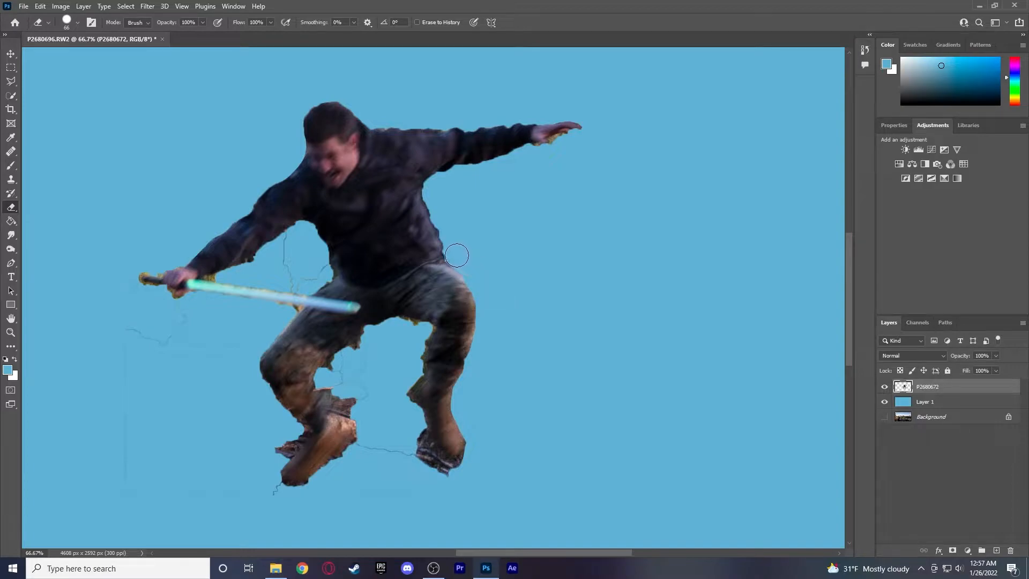
pyautogui.scroll(1, 493, 262)
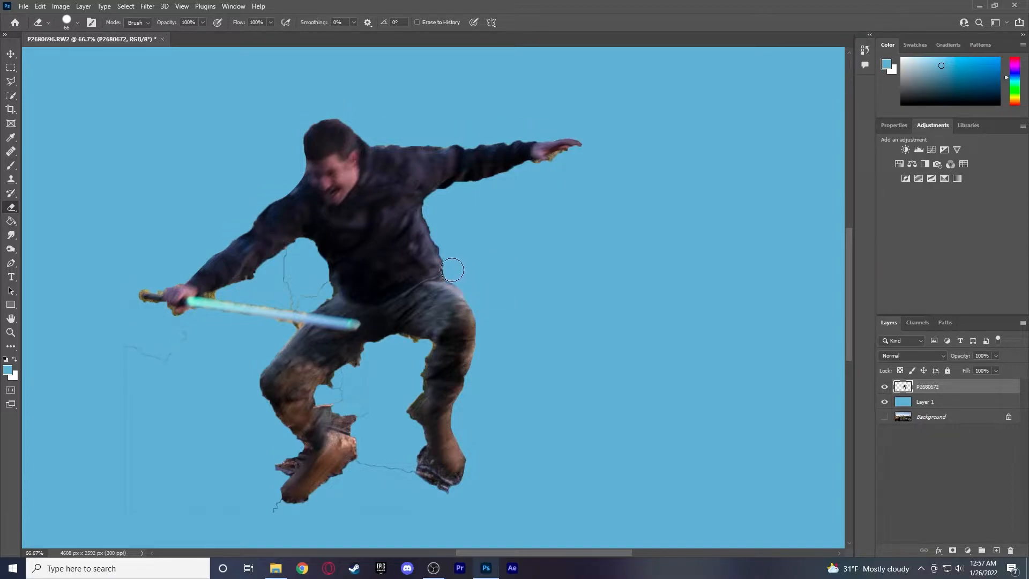
pyautogui.moveTo(454, 258); pyautogui.dragTo(435, 212)
pyautogui.scroll(1, 482, 224)
pyautogui.scroll(-1, 460, 300)
# Erase the wood scraps around the rear boot and the leftover foliage along the inner edge of that leg
pyautogui.moveTo(474, 459)
pyautogui.mouseDown()
pyautogui.moveTo(451, 485)
pyautogui.moveTo(427, 490)
pyautogui.moveTo(433, 495)
pyautogui.mouseUp()
pyautogui.hotkey('ctrl', 'z')
pyautogui.hotkey('ctrl', 'z')
pyautogui.hotkey('ctrl', 'z')
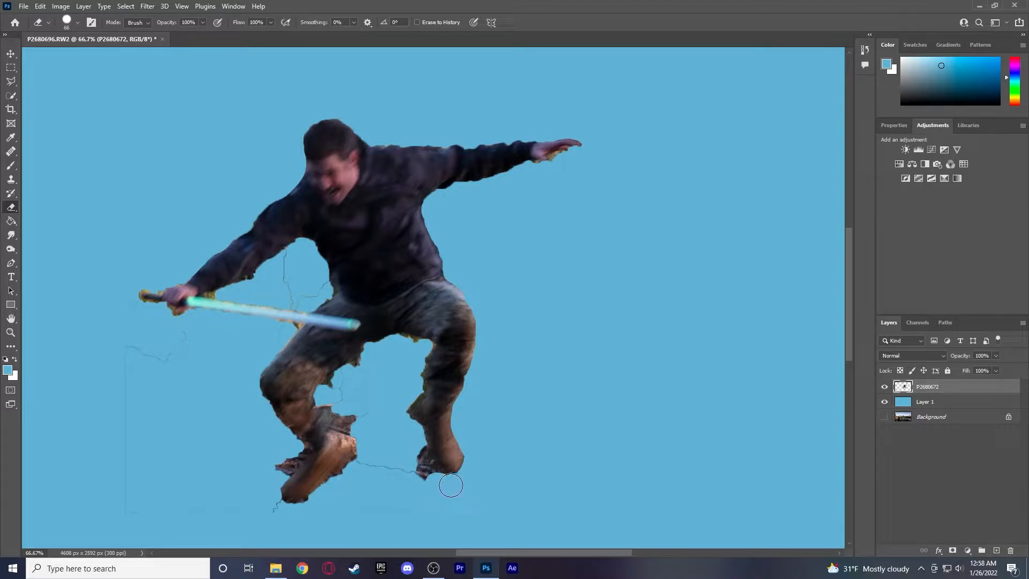
pyautogui.moveTo(433, 479); pyautogui.dragTo(420, 464)
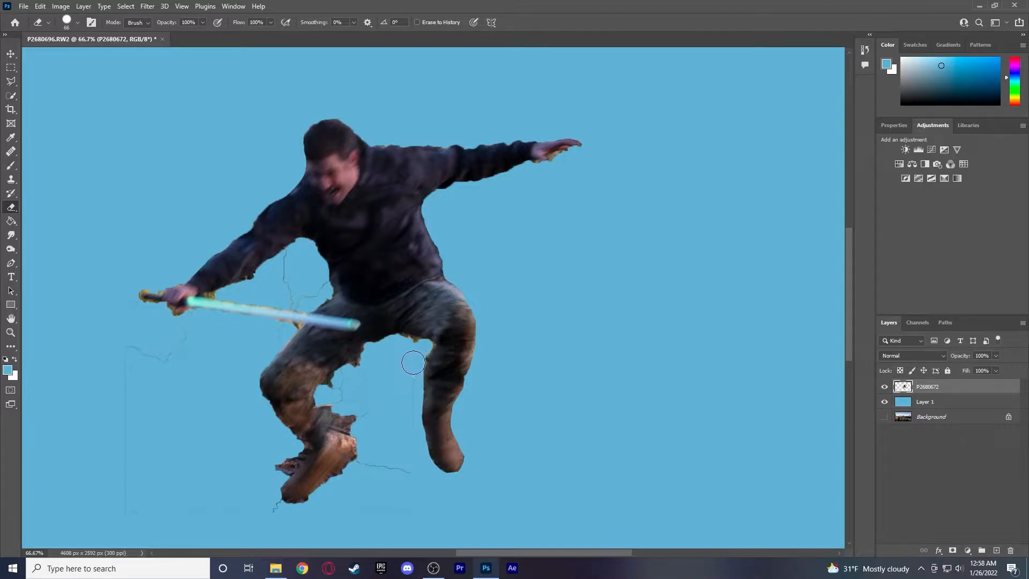
pyautogui.moveTo(413, 357); pyautogui.dragTo(412, 393)
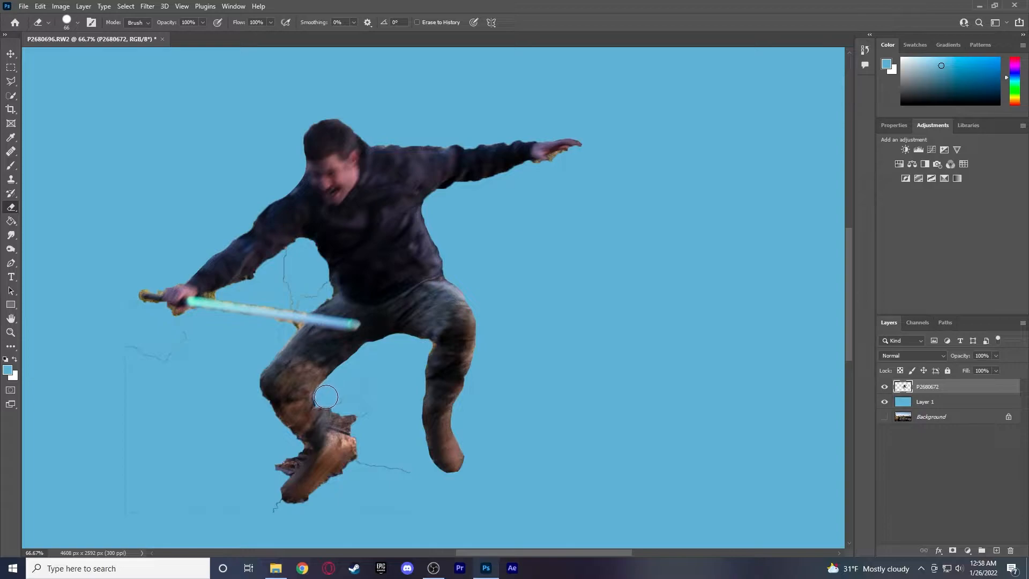
# Erase the stray lines between the boots and below the saber-side boot, plus the faint outline beneath the saber hand
pyautogui.moveTo(378, 427)
pyautogui.mouseDown()
pyautogui.moveTo(347, 400)
pyautogui.moveTo(366, 386)
pyautogui.moveTo(358, 405)
pyautogui.moveTo(381, 477)
pyautogui.moveTo(399, 466)
pyautogui.moveTo(408, 491)
pyautogui.moveTo(386, 520)
pyautogui.moveTo(358, 523)
pyautogui.moveTo(369, 512)
pyautogui.moveTo(363, 456)
pyautogui.mouseUp()
pyautogui.moveTo(321, 505); pyautogui.dragTo(272, 509)
pyautogui.moveTo(115, 508)
pyautogui.mouseDown()
pyautogui.moveTo(121, 358)
pyautogui.moveTo(139, 349)
pyautogui.moveTo(194, 348)
pyautogui.mouseUp()
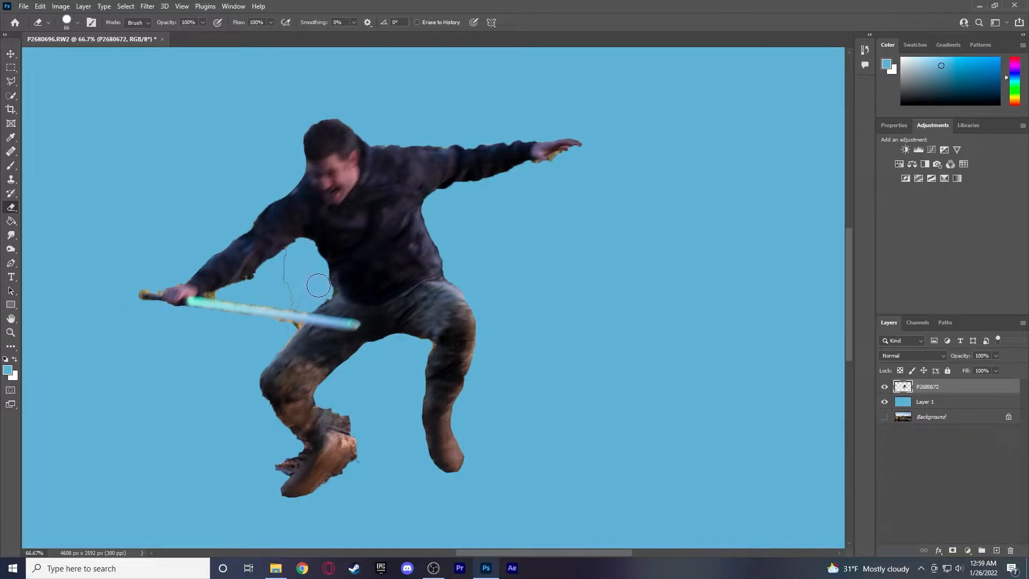
# Erase the thin lines in the gap between saber arm and torso, and the wood scraps around the saber-side boot
pyautogui.moveTo(306, 250)
pyautogui.mouseDown()
pyautogui.moveTo(278, 272)
pyautogui.moveTo(297, 291)
pyautogui.mouseUp()
pyautogui.moveTo(308, 302)
pyautogui.mouseDown()
pyautogui.moveTo(293, 281)
pyautogui.moveTo(278, 281)
pyautogui.moveTo(281, 268)
pyautogui.moveTo(238, 292)
pyautogui.mouseUp()
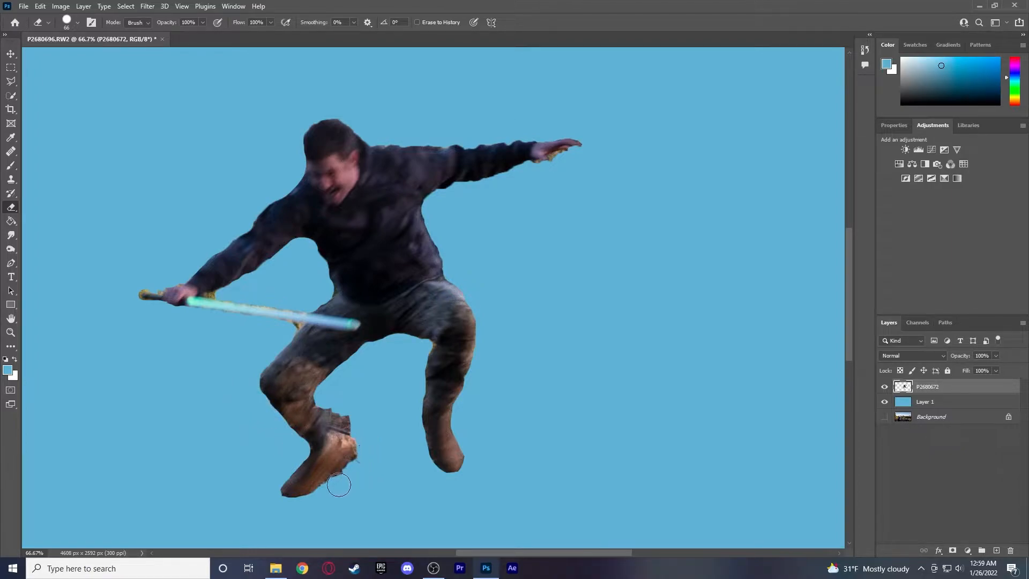
pyautogui.moveTo(330, 491)
pyautogui.mouseDown()
pyautogui.moveTo(357, 444)
pyautogui.moveTo(317, 409)
pyautogui.mouseUp()
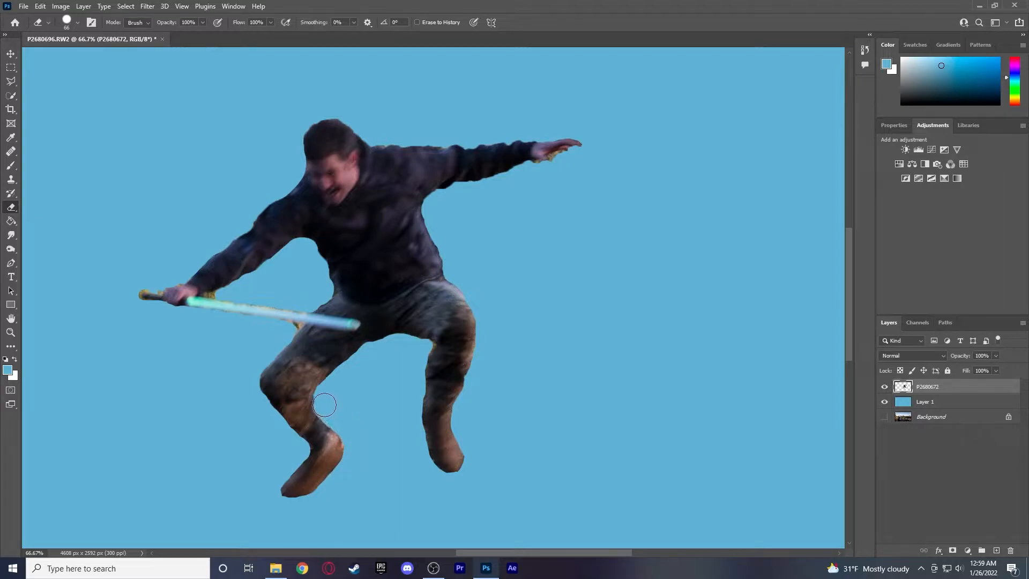
pyautogui.scroll(1, 375, 419)
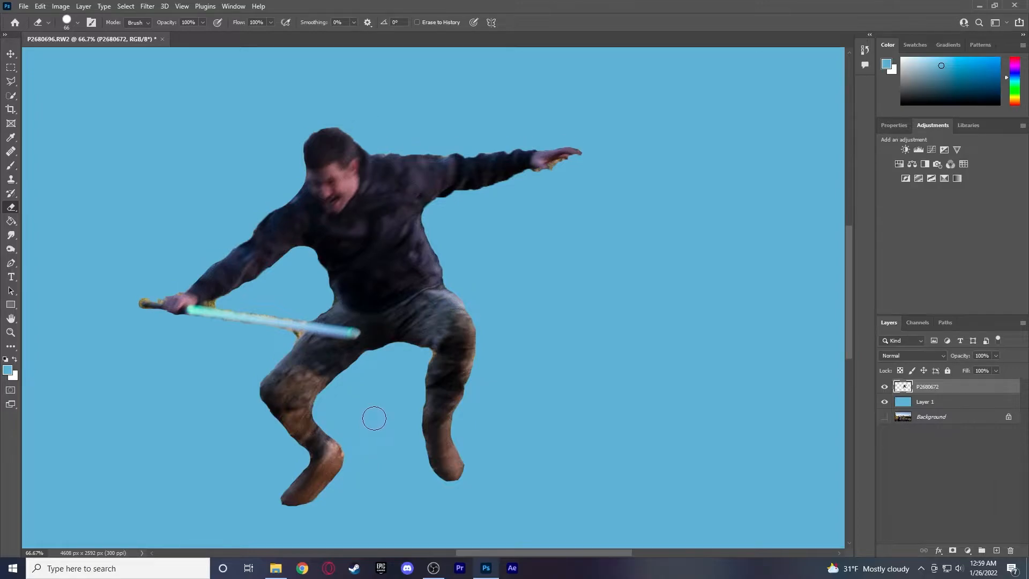
# Set the eraser size to 30 px and erase the foliage fringe along both edges of the saber blade near the thigh
pyautogui.click(10, 332)
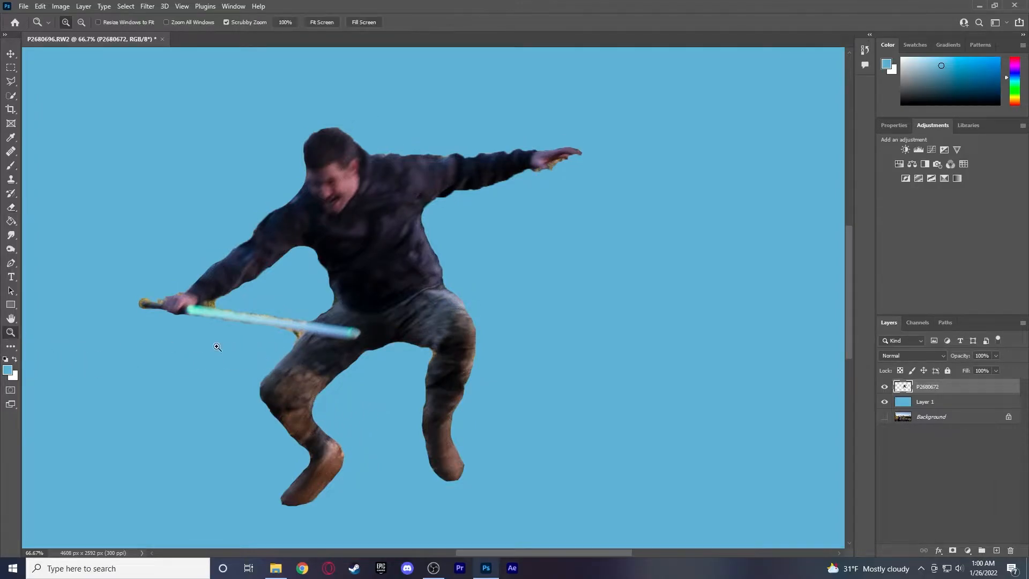
pyautogui.click(283, 341)
pyautogui.click(283, 341)
pyautogui.click(285, 344)
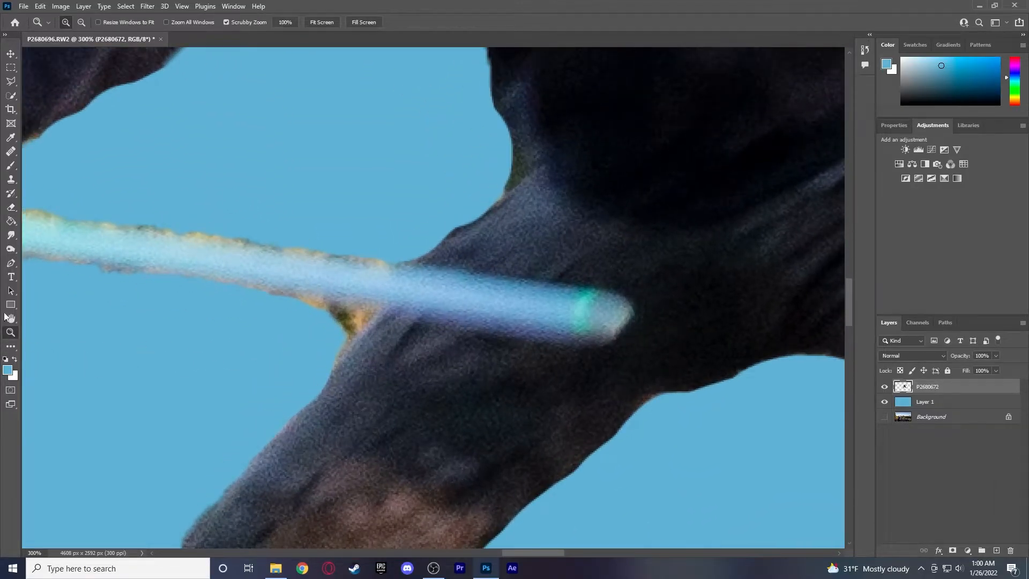
pyautogui.click(10, 208)
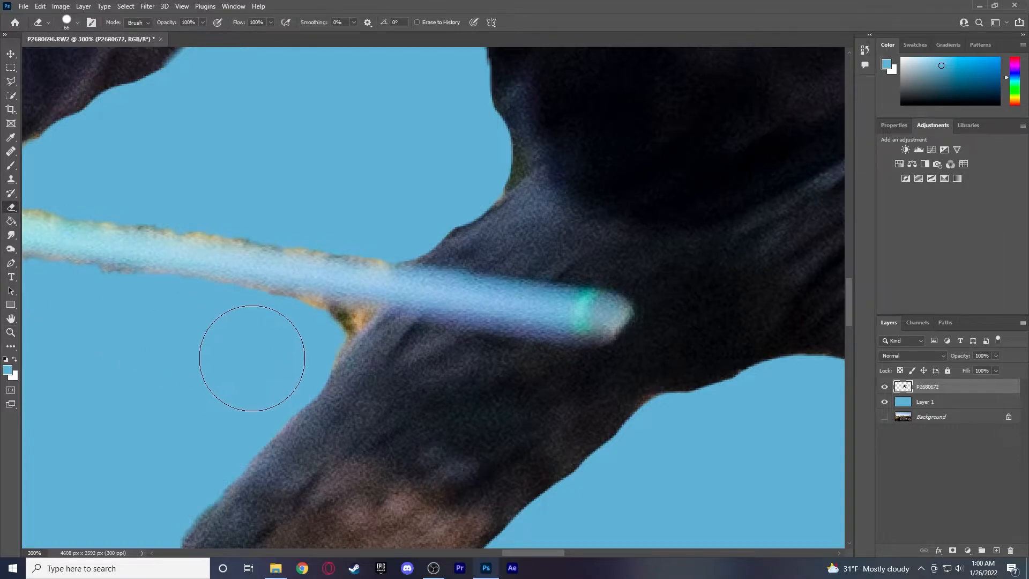
pyautogui.rightClick(285, 347)
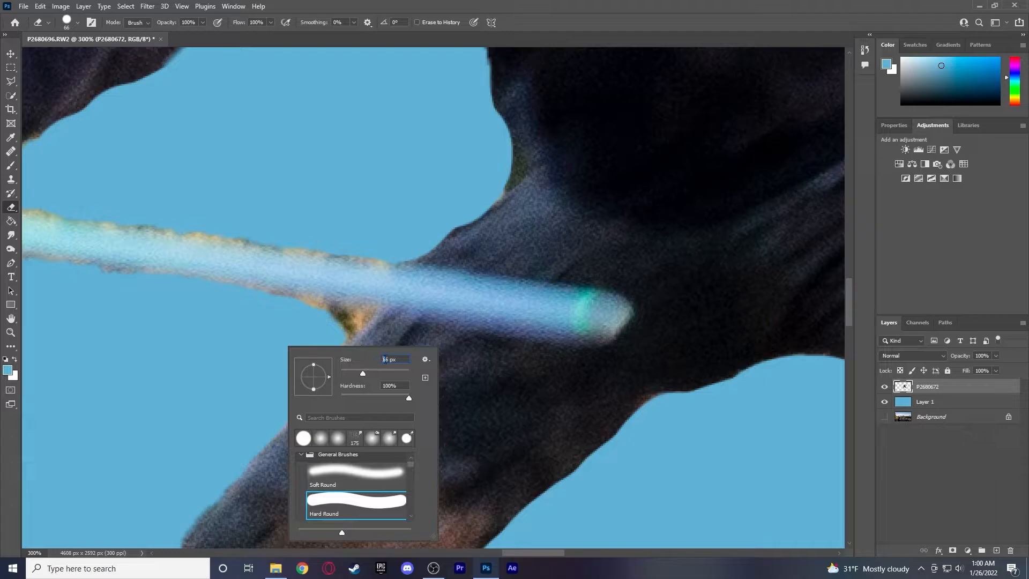
pyautogui.write('0')
pyautogui.press('Return')
pyautogui.moveTo(308, 372)
pyautogui.mouseDown()
pyautogui.moveTo(335, 333)
pyautogui.moveTo(328, 323)
pyautogui.moveTo(141, 291)
pyautogui.moveTo(72, 292)
pyautogui.moveTo(267, 330)
pyautogui.moveTo(344, 324)
pyautogui.moveTo(291, 316)
pyautogui.mouseUp()
pyautogui.moveTo(362, 254)
pyautogui.mouseDown()
pyautogui.moveTo(390, 243)
pyautogui.moveTo(145, 212)
pyautogui.moveTo(66, 216)
pyautogui.mouseUp()
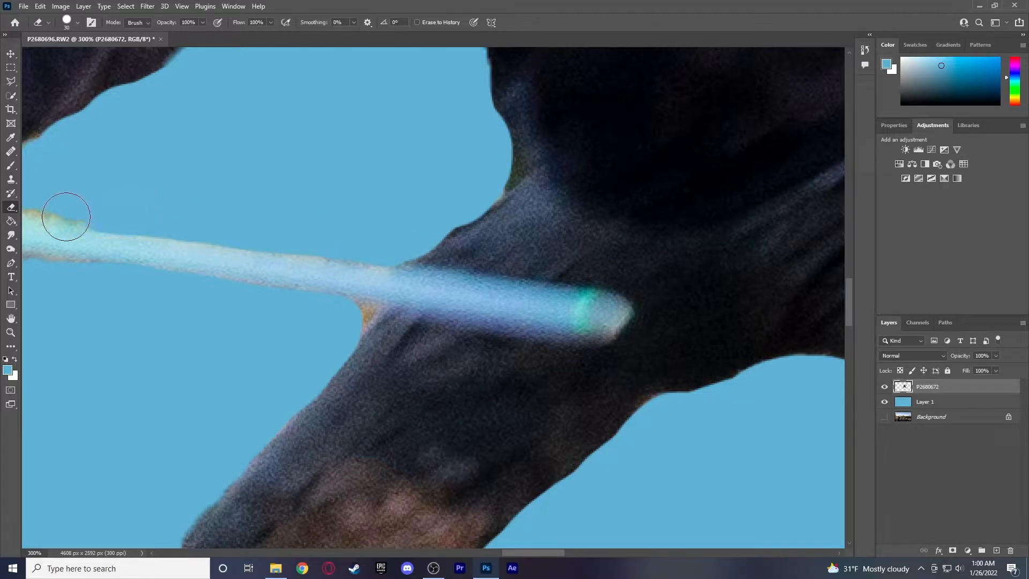
# Erase the yellow foliage fringe along the rest of the blade and around the saber hilt and gripping hand
pyautogui.moveTo(531, 552); pyautogui.dragTo(494, 553)
pyautogui.moveTo(539, 279); pyautogui.dragTo(305, 254)
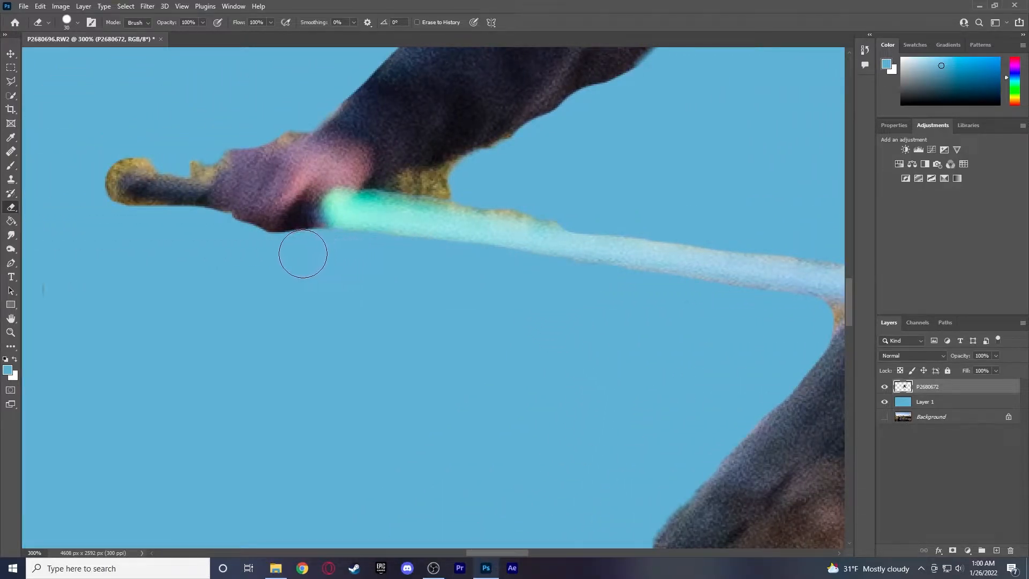
pyautogui.moveTo(622, 198)
pyautogui.mouseDown()
pyautogui.moveTo(561, 204)
pyautogui.moveTo(450, 177)
pyautogui.mouseUp()
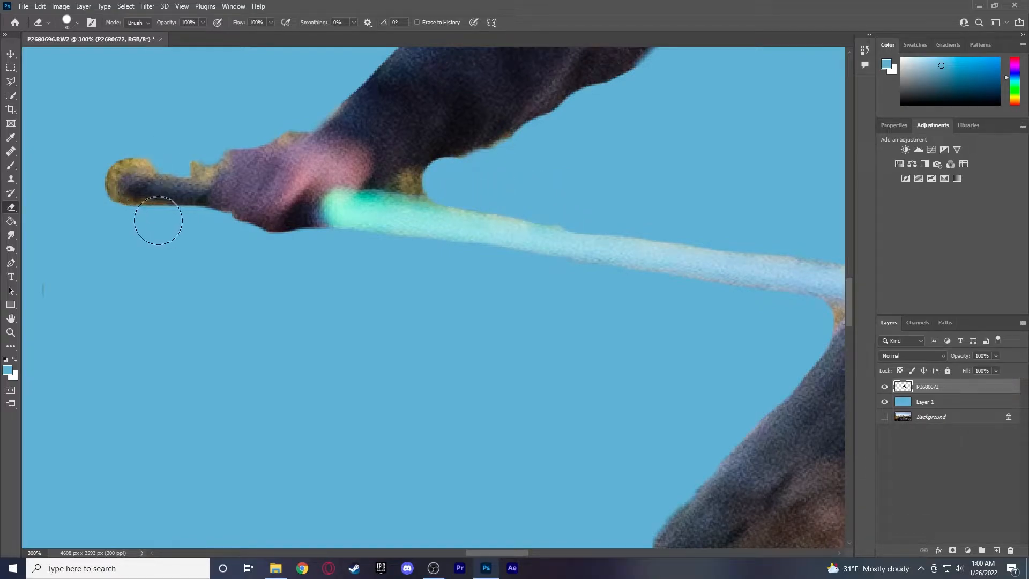
pyautogui.moveTo(156, 222)
pyautogui.mouseDown()
pyautogui.moveTo(114, 215)
pyautogui.moveTo(94, 193)
pyautogui.moveTo(95, 173)
pyautogui.moveTo(120, 143)
pyautogui.moveTo(201, 157)
pyautogui.moveTo(244, 119)
pyautogui.moveTo(308, 116)
pyautogui.moveTo(275, 121)
pyautogui.mouseUp()
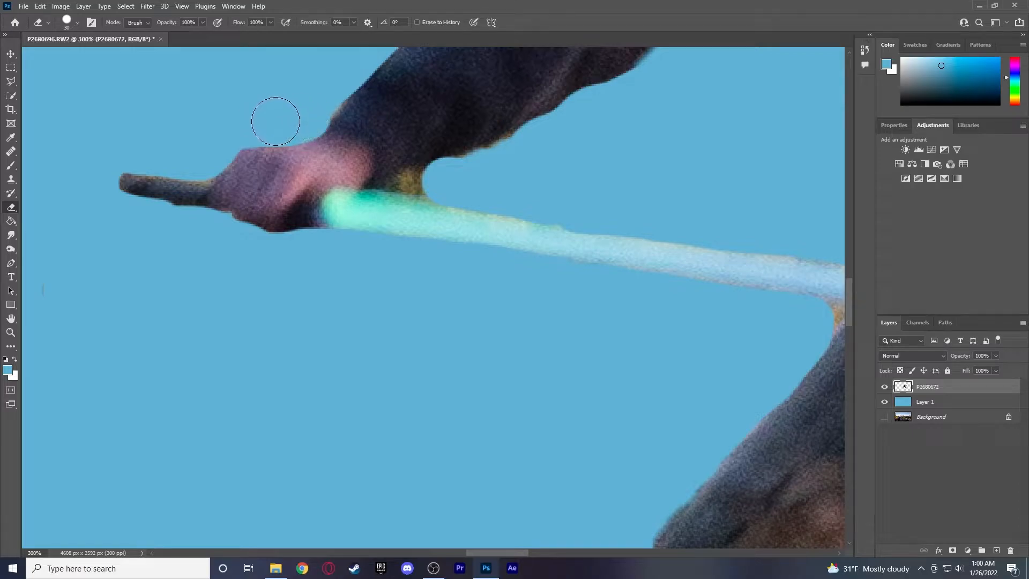
# Set the eraser size to 15 px and erase the foliage wedged between the sleeve and blade and along the sleeve's underside
pyautogui.rightClick(435, 182)
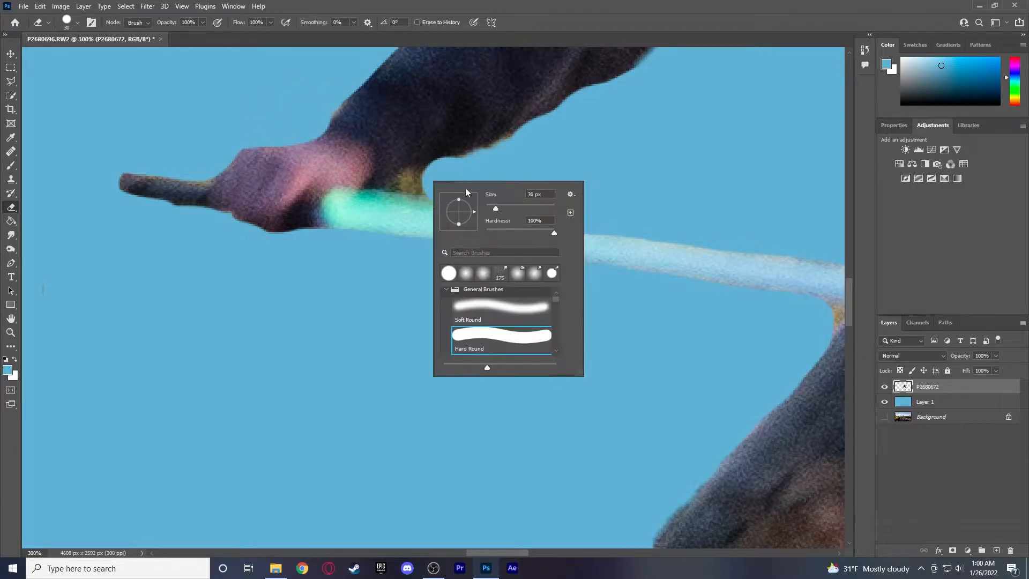
pyautogui.write('15')
pyautogui.press('Return')
pyautogui.moveTo(426, 185)
pyautogui.mouseDown()
pyautogui.moveTo(396, 187)
pyautogui.moveTo(467, 160)
pyautogui.mouseUp()
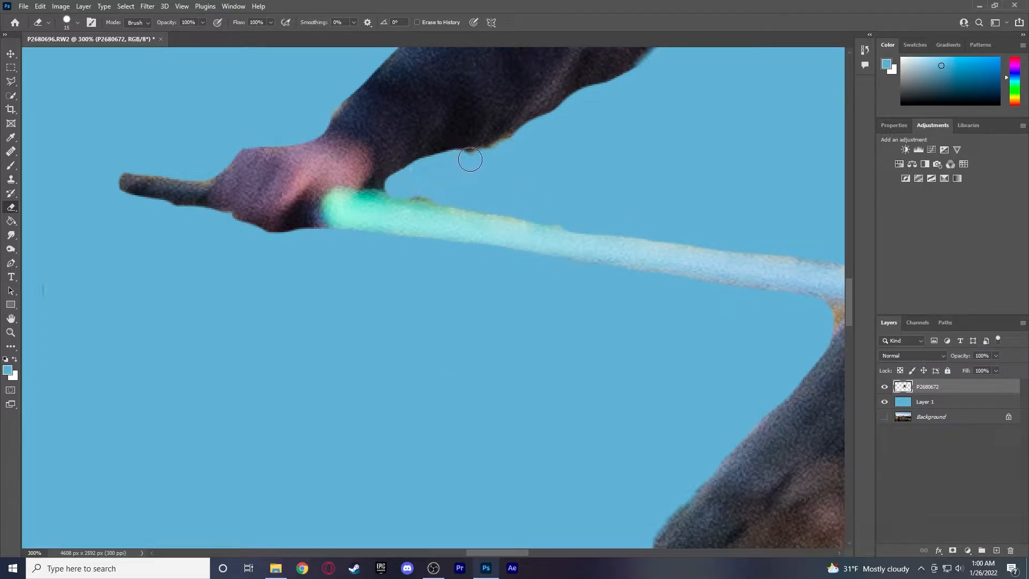
# Erase the brown scrap beneath the blade at the thigh and the leftover fringe where the thigh meets the waist
pyautogui.click(10, 332)
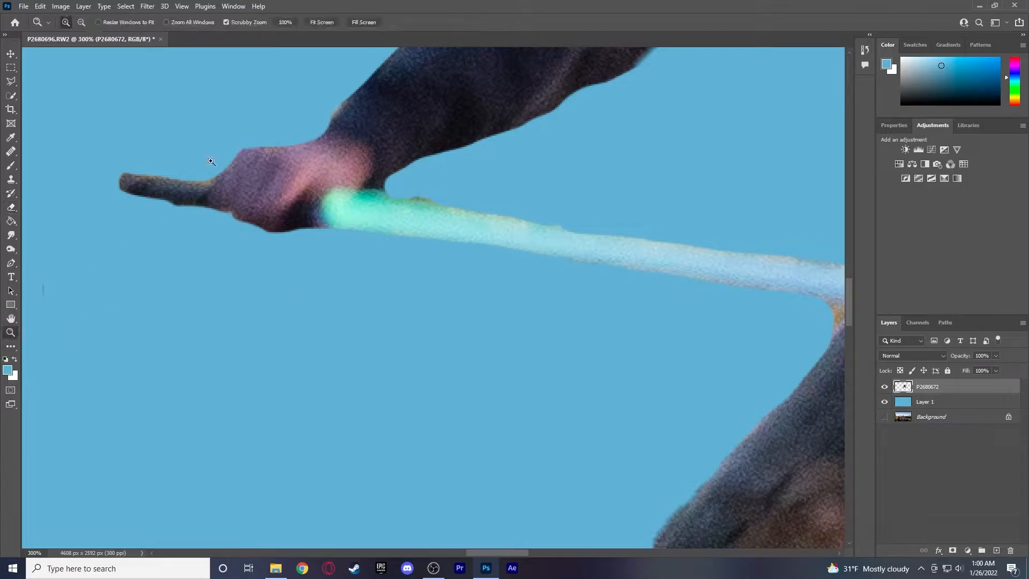
pyautogui.click(327, 23)
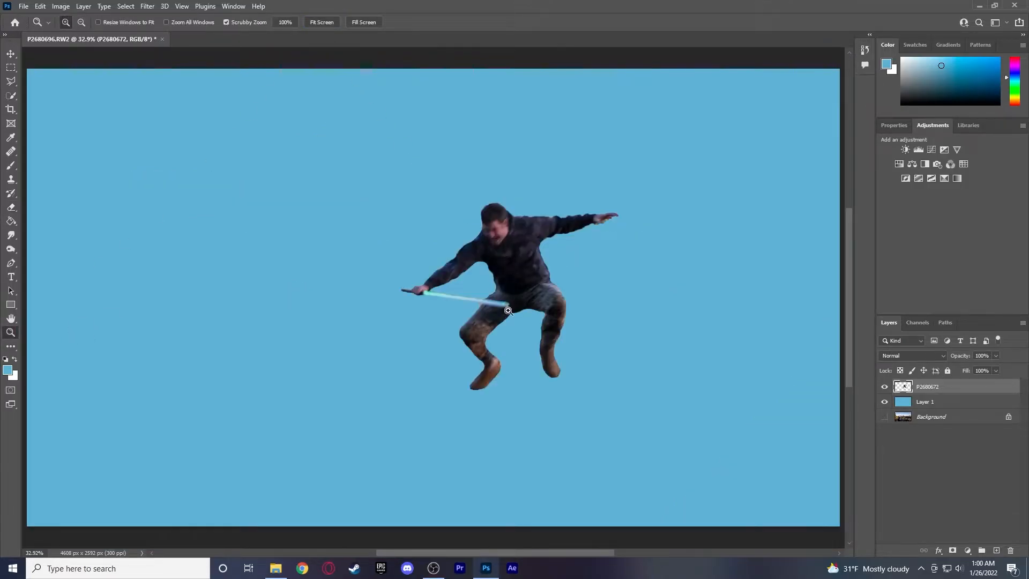
pyautogui.click(480, 308)
pyautogui.moveTo(484, 309); pyautogui.dragTo(535, 261)
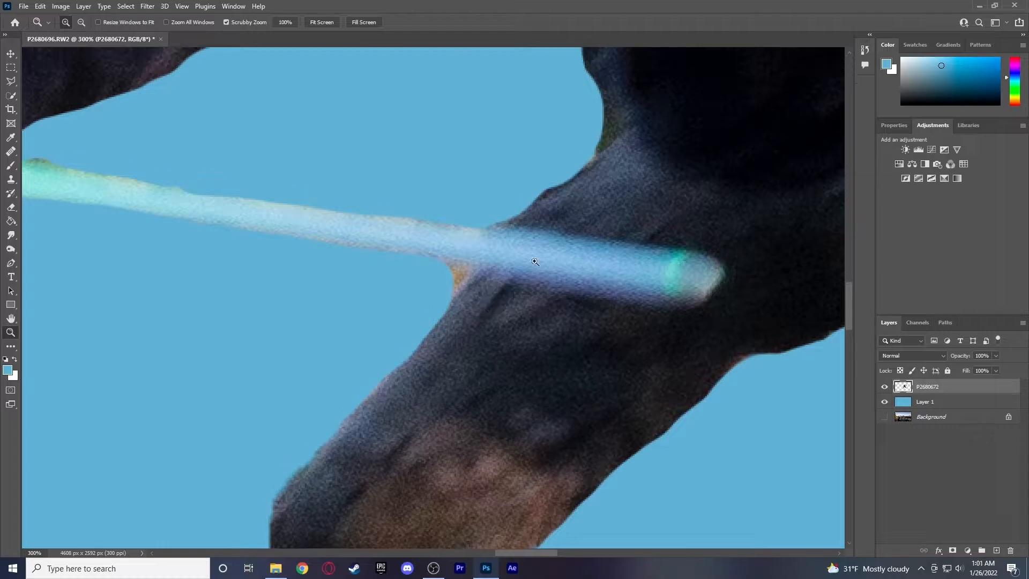
pyautogui.click(11, 208)
pyautogui.moveTo(440, 294)
pyautogui.mouseDown()
pyautogui.moveTo(453, 263)
pyautogui.moveTo(446, 273)
pyautogui.mouseUp()
pyautogui.moveTo(461, 193)
pyautogui.mouseDown()
pyautogui.moveTo(498, 215)
pyautogui.moveTo(610, 131)
pyautogui.mouseUp()
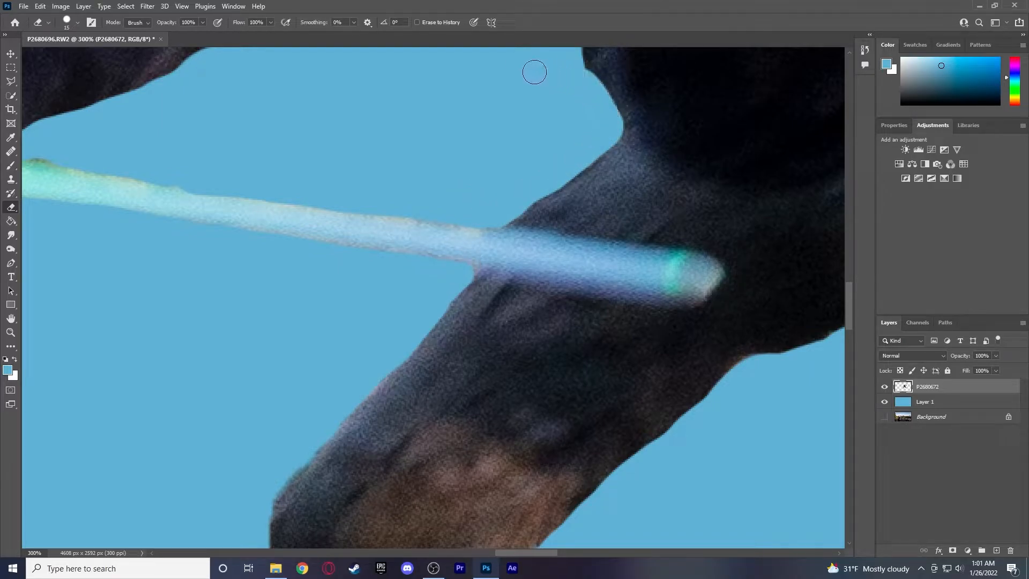
# Hide the light blue Layer 1, show the Background forest photo again, and delete Layer 1
pyautogui.scroll(3, 567, 152)
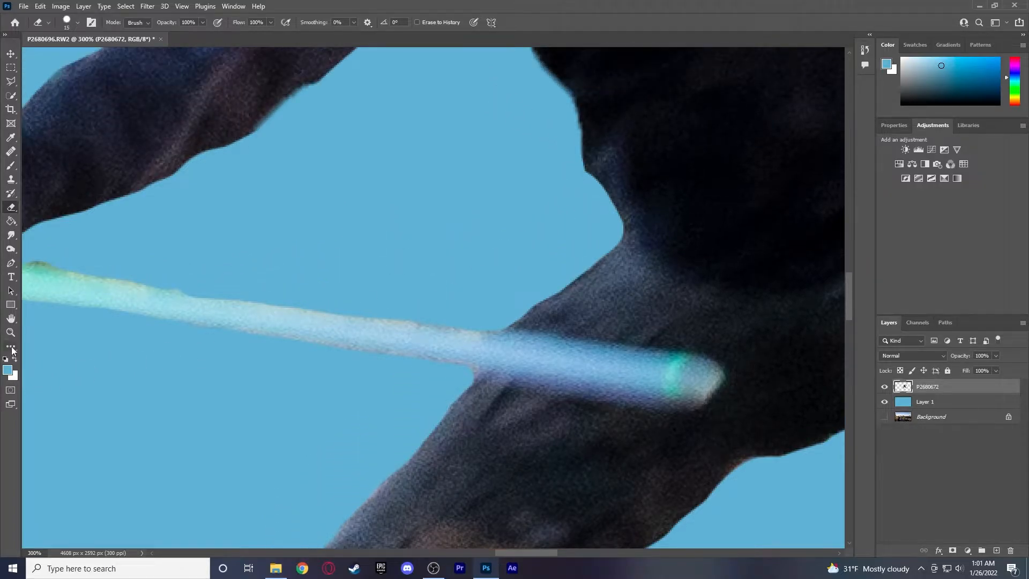
pyautogui.click(18, 332)
pyautogui.click(322, 23)
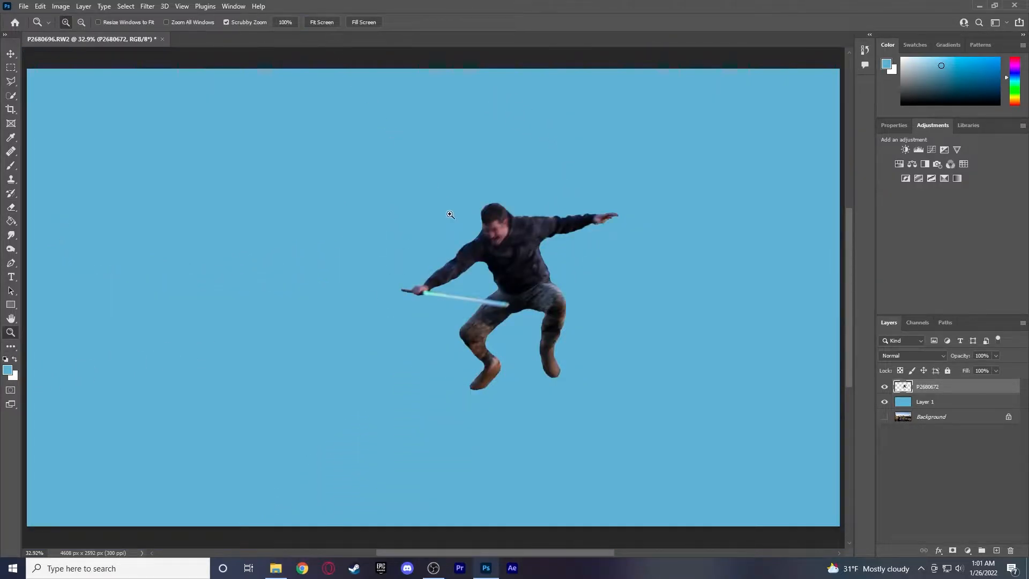
pyautogui.click(884, 402)
pyautogui.click(884, 417)
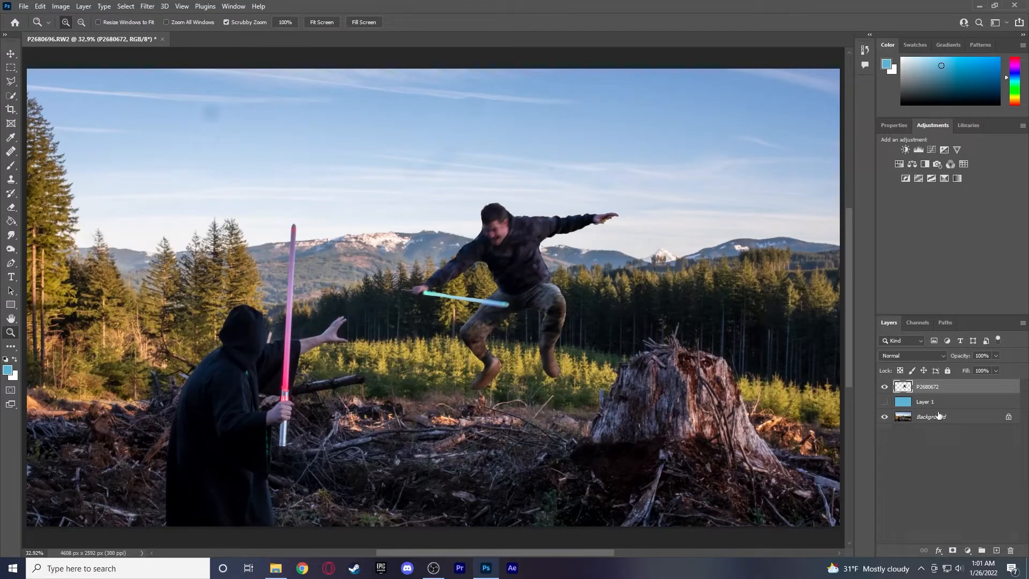
pyautogui.click(981, 403)
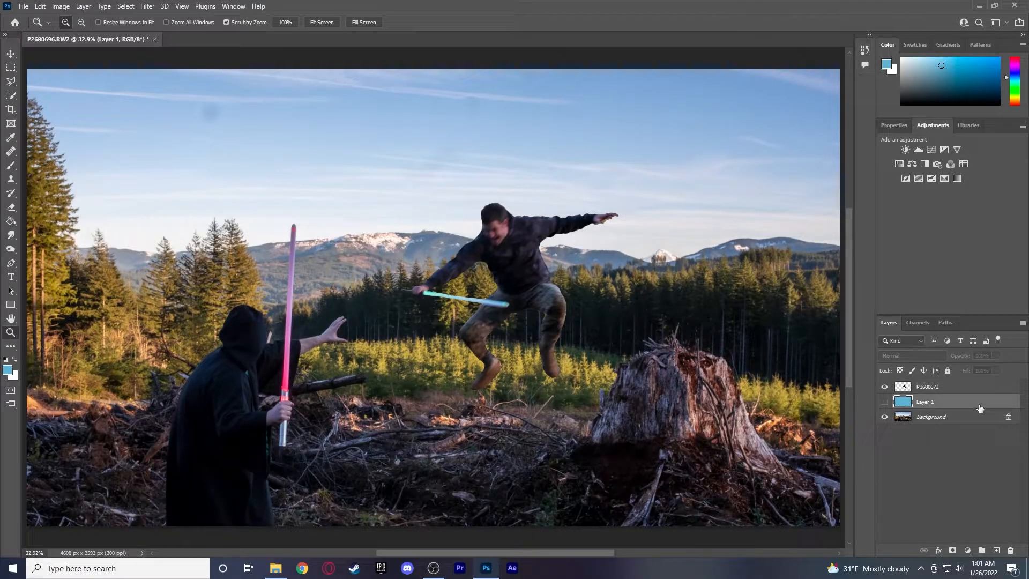
pyautogui.press('Delete')
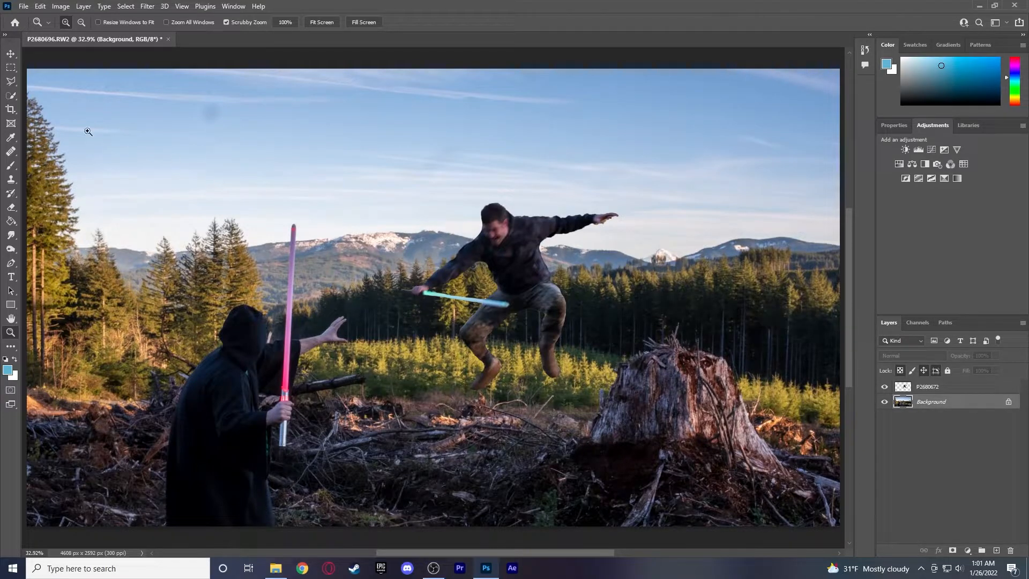
# Move the jumping man slightly up and to the left over the forest photo
pyautogui.click(11, 54)
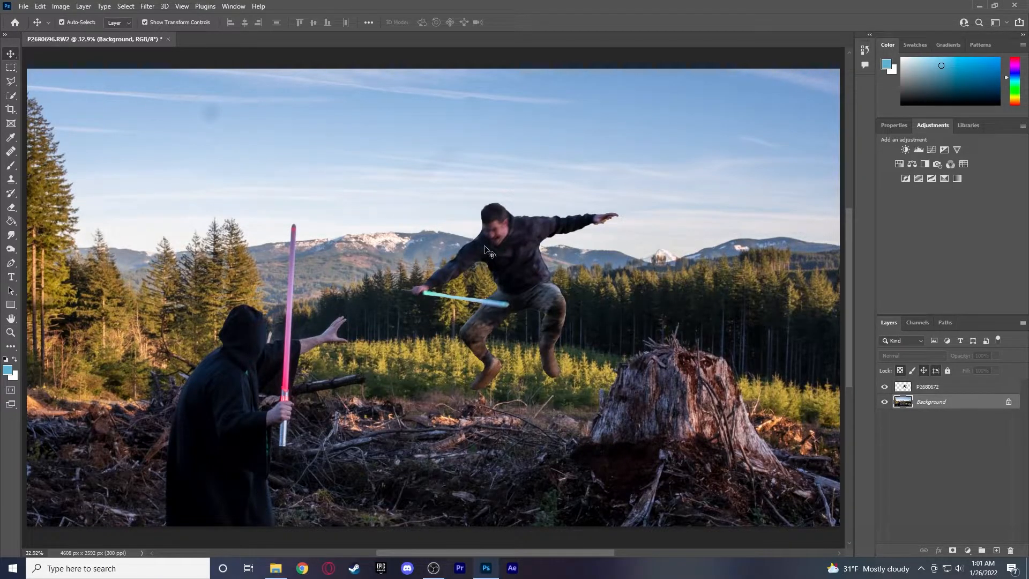
pyautogui.click(502, 255)
pyautogui.moveTo(502, 254); pyautogui.dragTo(502, 246)
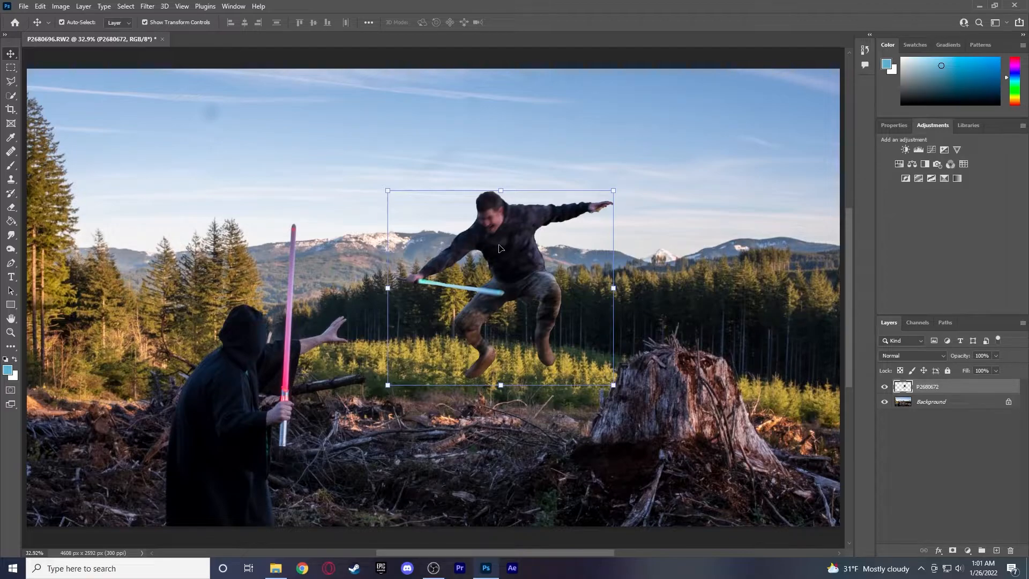
# Erase the leftover green foliage beneath the jumping man's outstretched empty hand
pyautogui.click(10, 333)
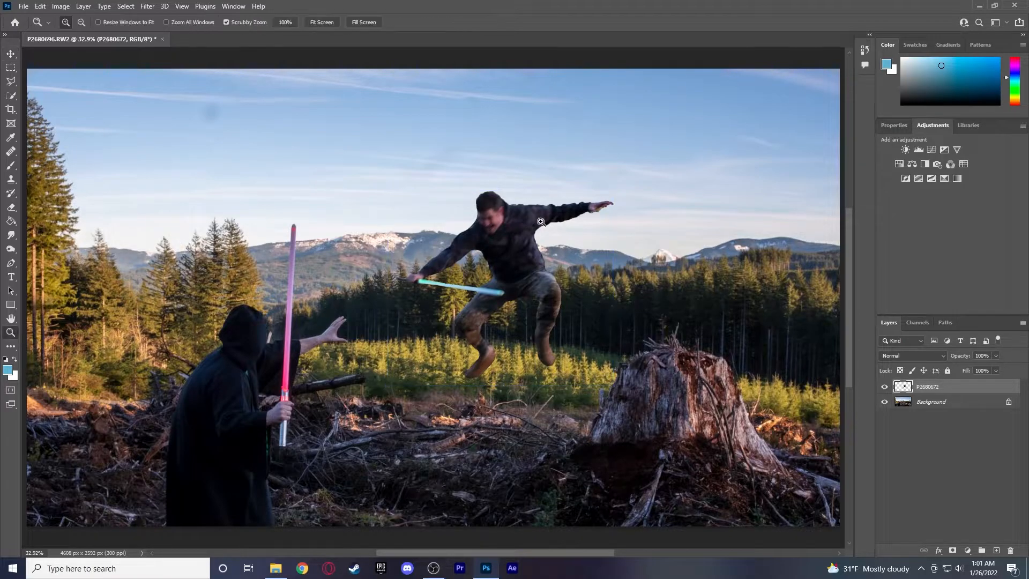
pyautogui.click(606, 220)
pyautogui.click(606, 219)
pyautogui.click(606, 219)
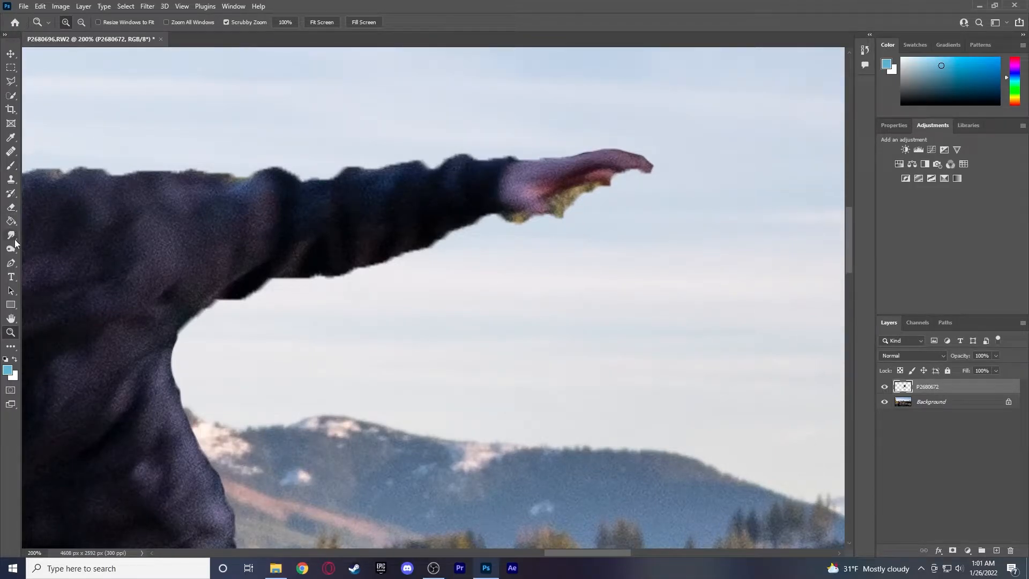
pyautogui.click(11, 207)
pyautogui.moveTo(510, 227)
pyautogui.mouseDown()
pyautogui.moveTo(560, 218)
pyautogui.moveTo(572, 209)
pyautogui.moveTo(556, 202)
pyautogui.moveTo(583, 192)
pyautogui.moveTo(618, 204)
pyautogui.moveTo(561, 207)
pyautogui.moveTo(503, 224)
pyautogui.mouseUp()
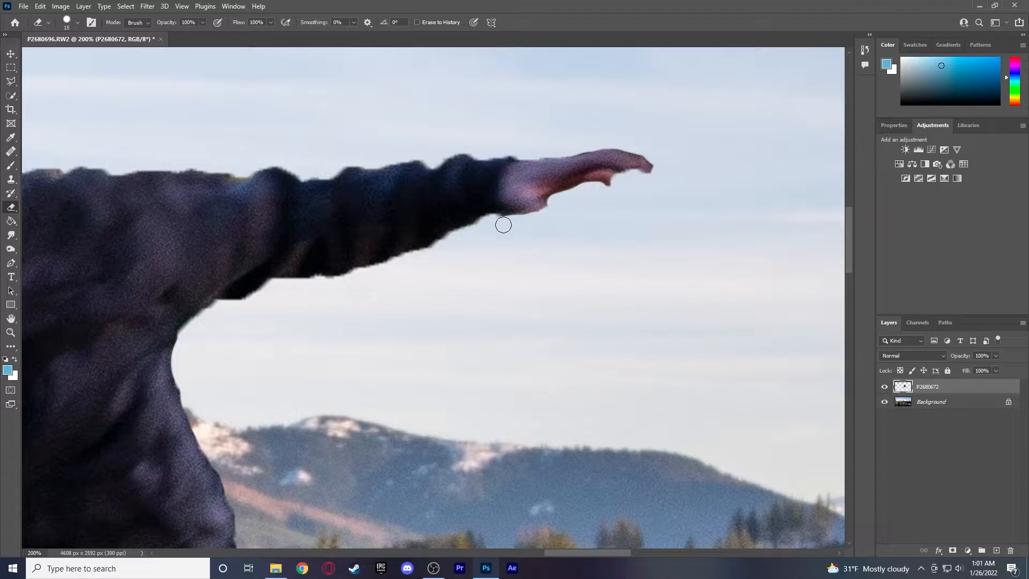
pyautogui.click(11, 332)
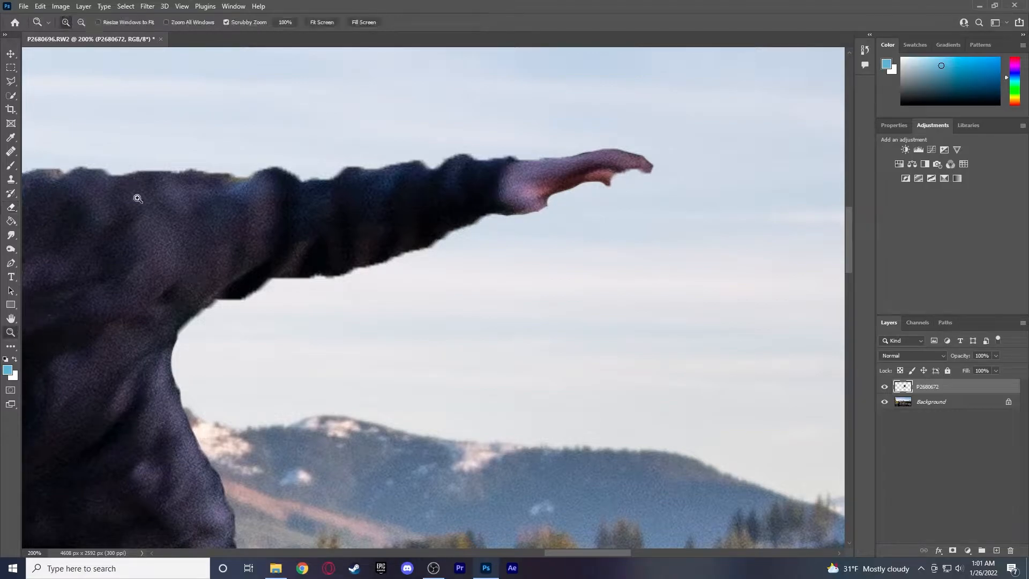
pyautogui.click(321, 22)
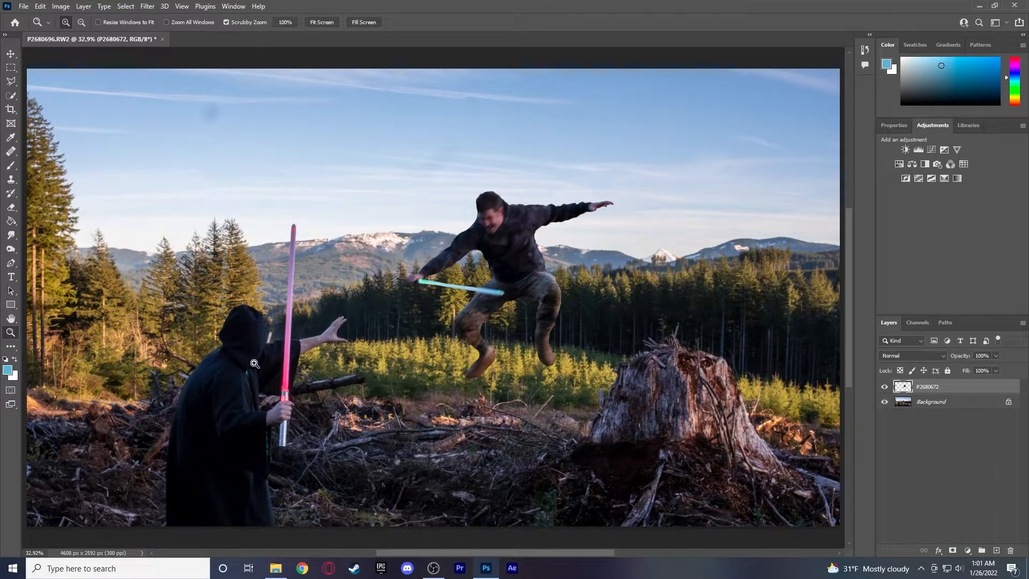
# Rename the jumping man's layer P2680672 to Jedi
pyautogui.doubleClick(927, 387)
pyautogui.write('Jedi')
pyautogui.press('Return')
pyautogui.click(956, 434)
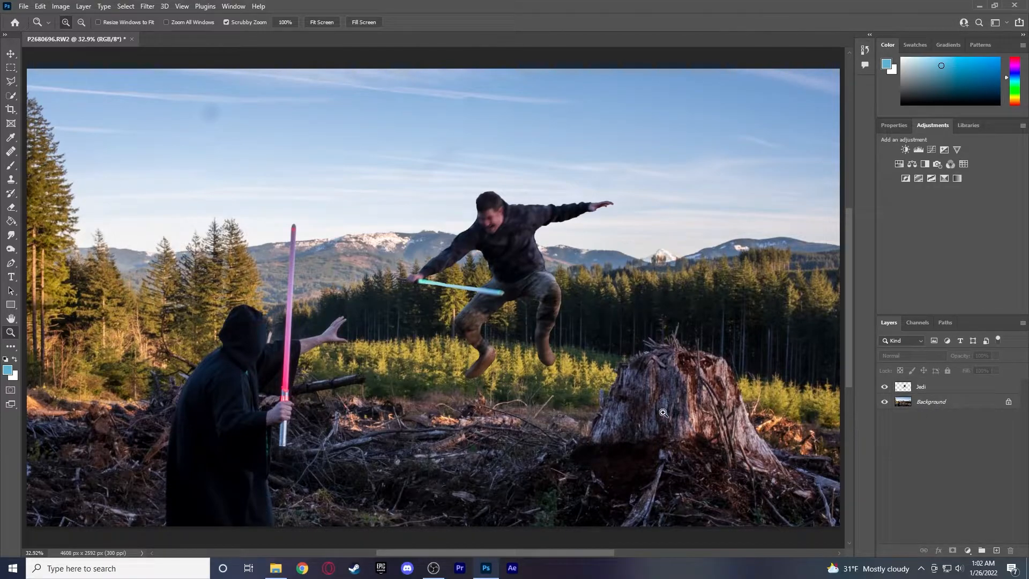
# Create a new empty layer above Jedi and name it Red Saber
pyautogui.click(995, 551)
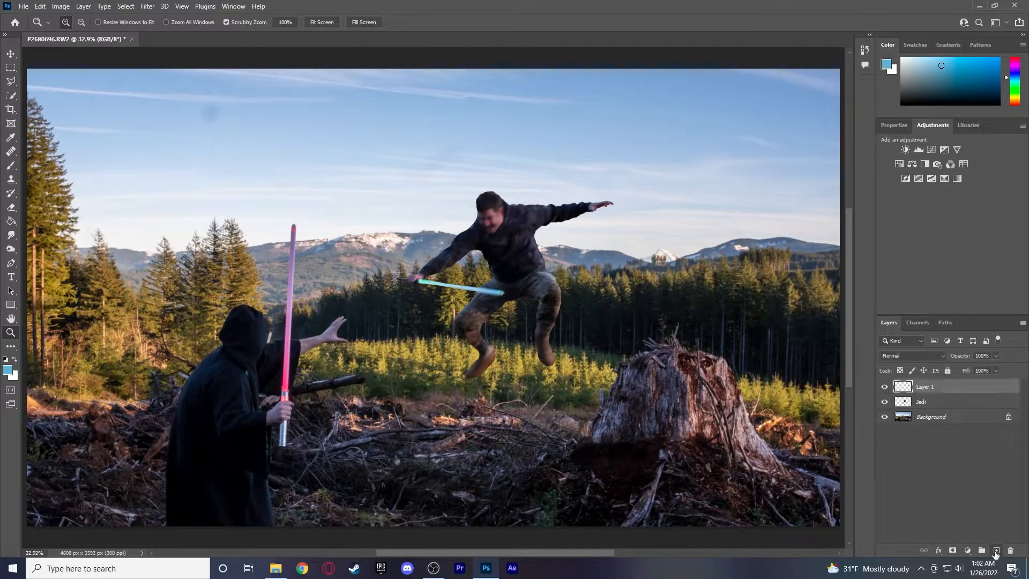
pyautogui.doubleClick(925, 387)
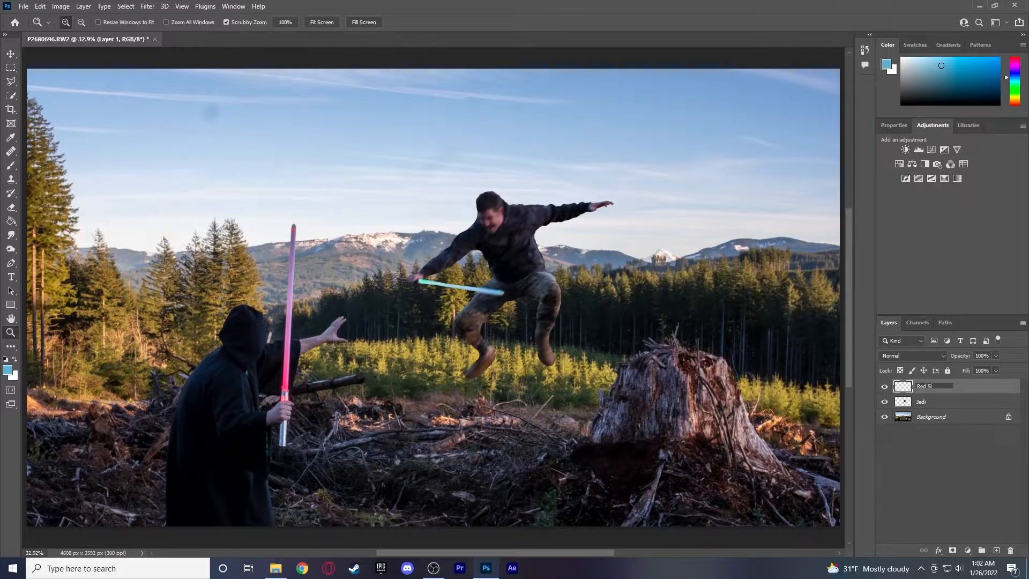
pyautogui.write('Red Saber')
pyautogui.press('Return')
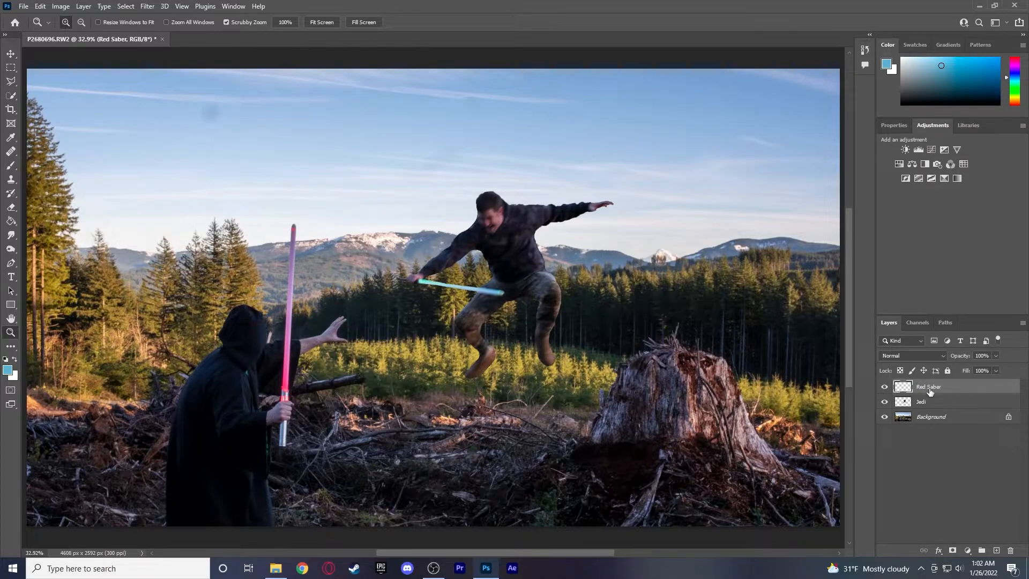
pyautogui.click(935, 445)
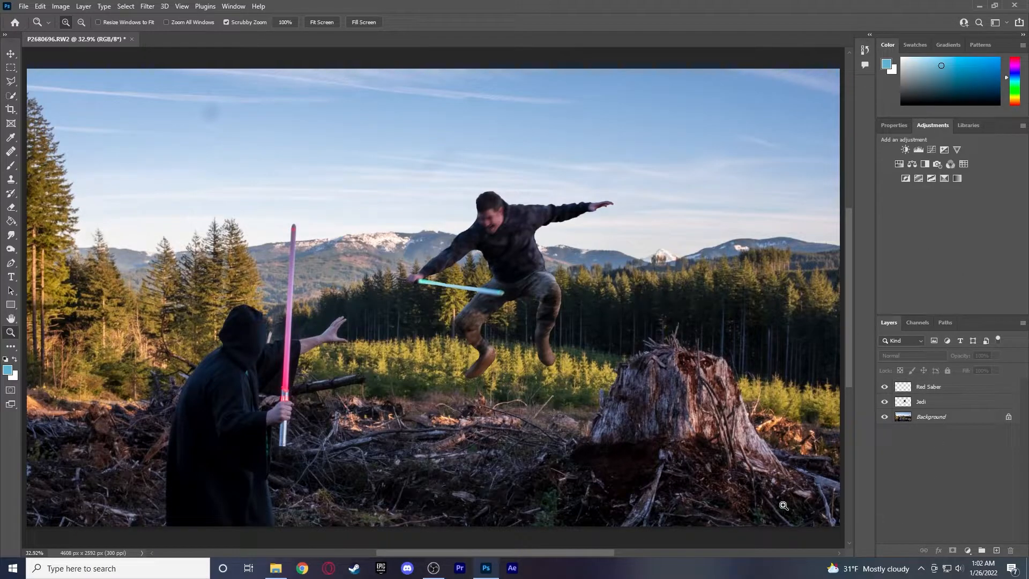
# Make white the foreground color and outline the hooded figure's red blade from hilt to tip with the Polygonal Lasso
pyautogui.click(15, 360)
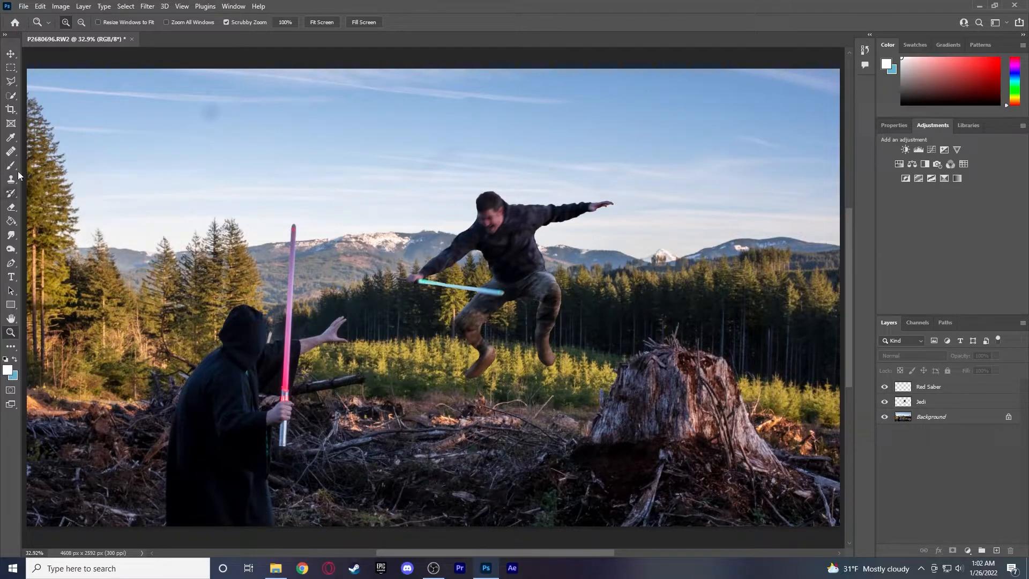
pyautogui.click(11, 82)
pyautogui.rightClick(11, 81)
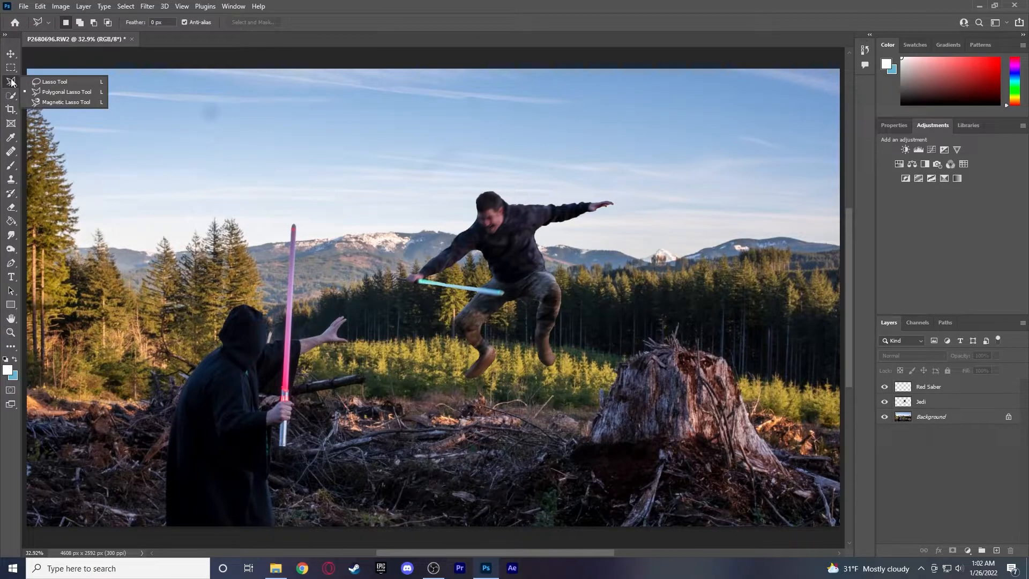
pyautogui.click(39, 90)
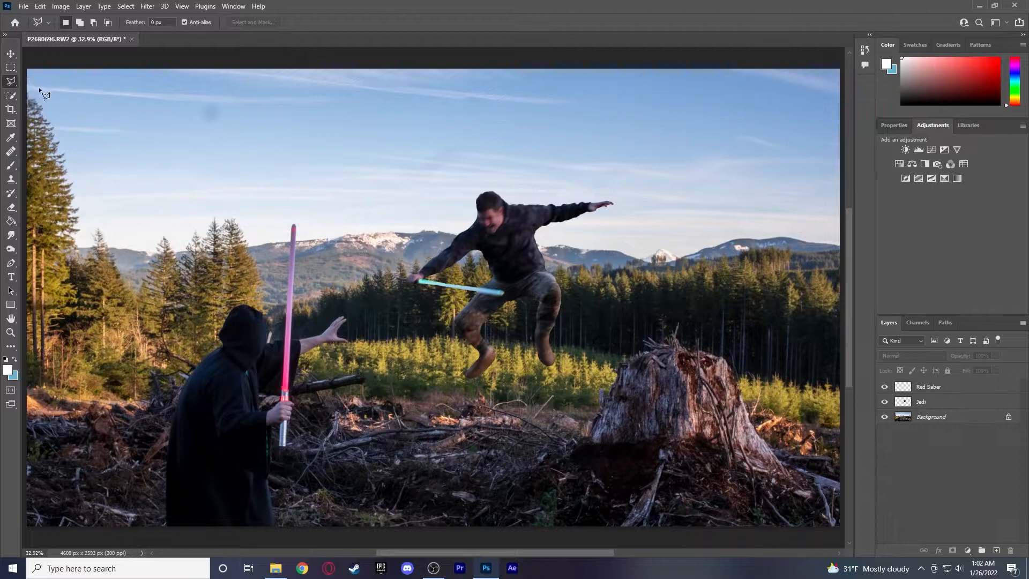
pyautogui.click(10, 332)
pyautogui.moveTo(290, 383); pyautogui.dragTo(283, 376)
pyautogui.scroll(2, 283, 377)
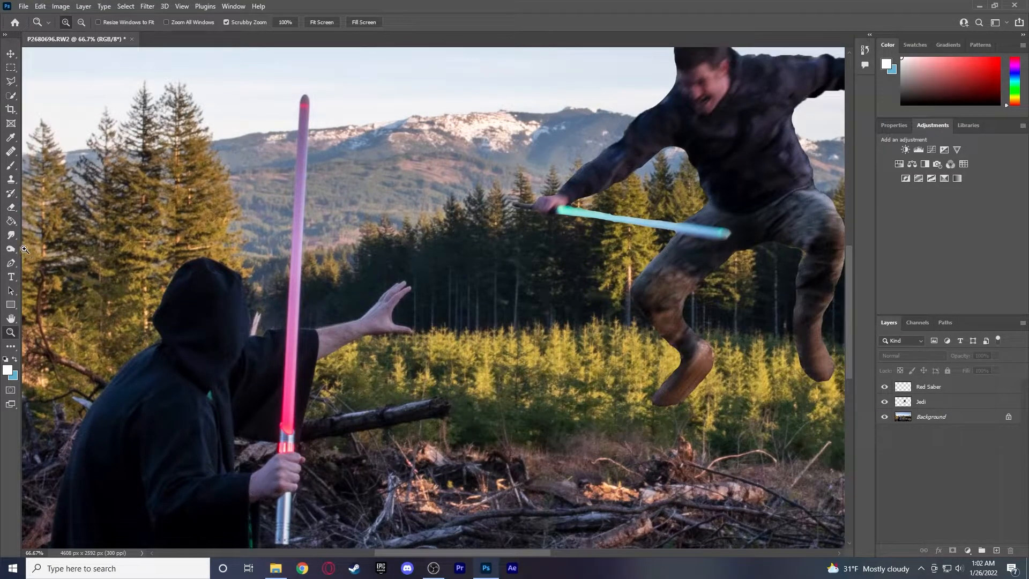
pyautogui.click(11, 81)
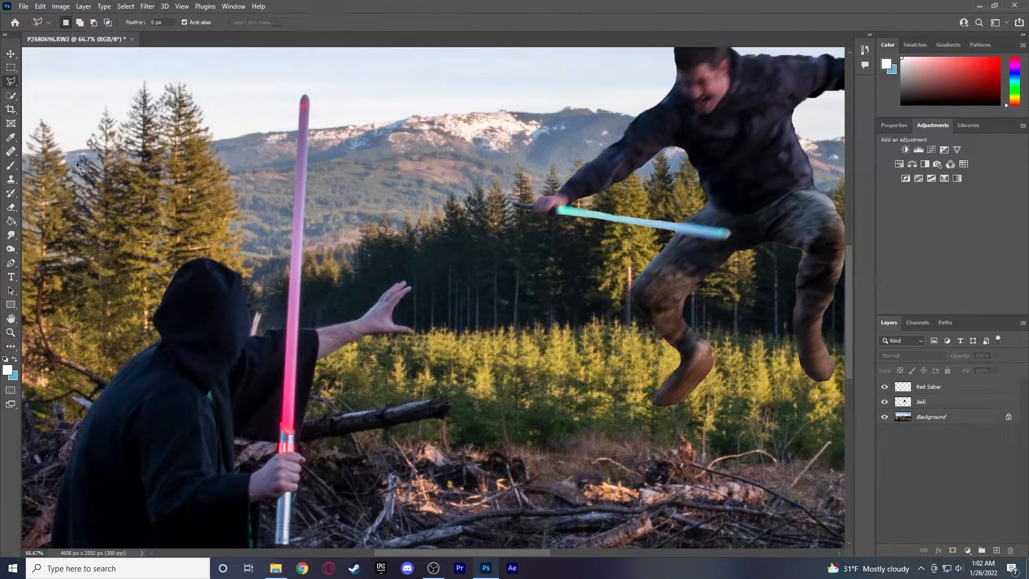
pyautogui.click(294, 429)
pyautogui.click(298, 322)
pyautogui.click(303, 240)
pyautogui.click(302, 96)
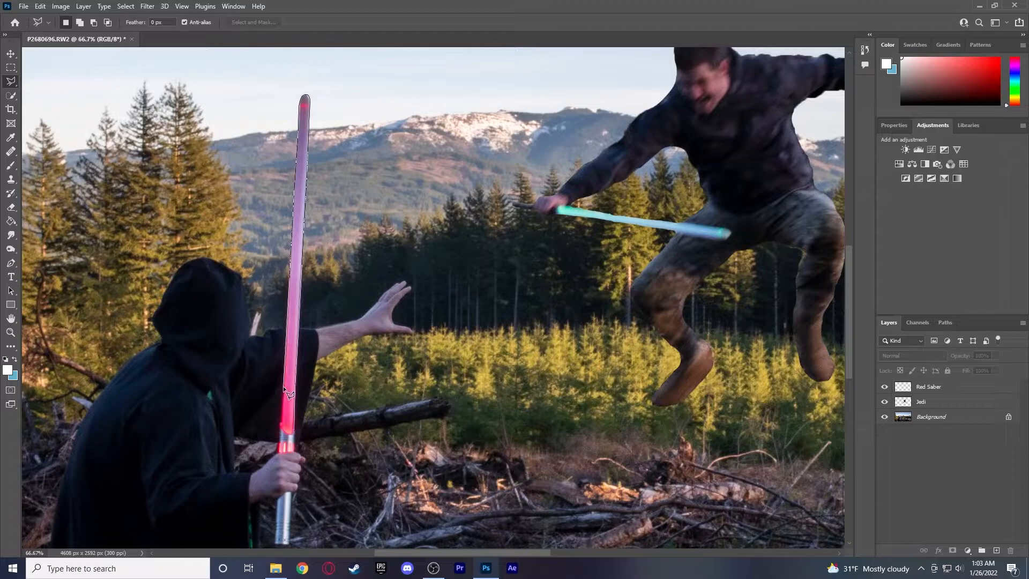
pyautogui.click(296, 434)
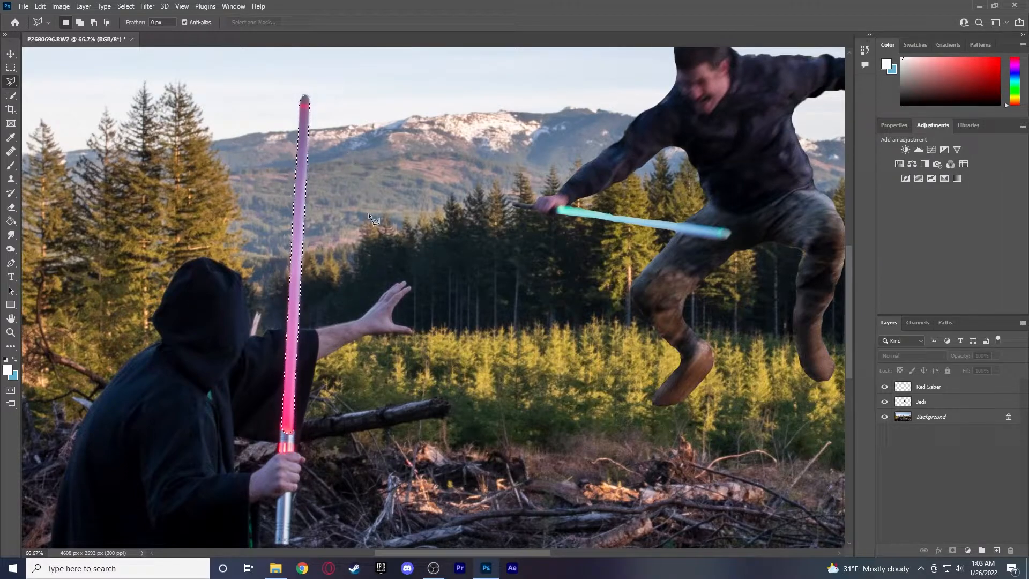
# Expand the blade selection by 2 pixels and feather its edges
pyautogui.click(125, 7)
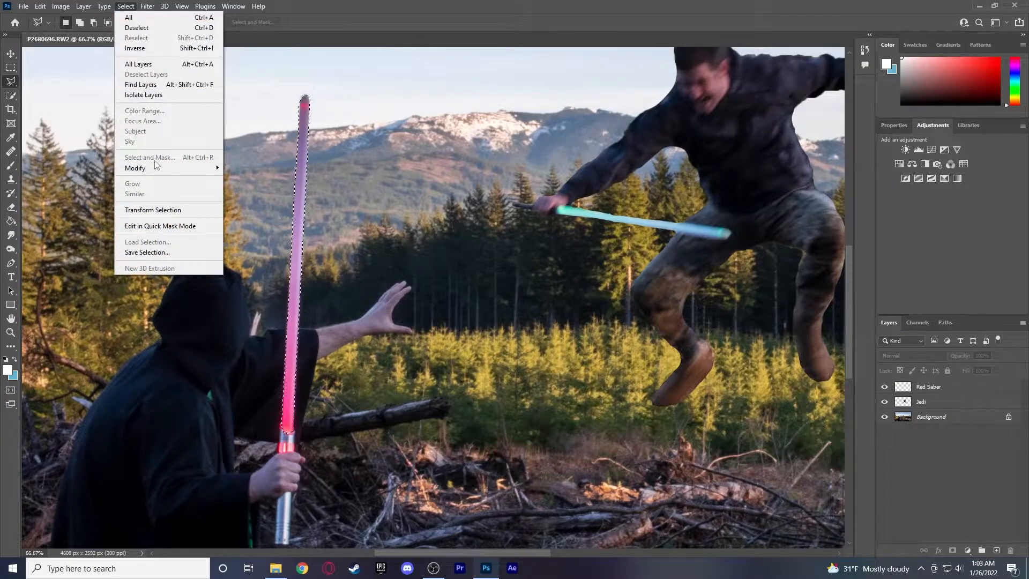
pyautogui.moveTo(212, 168)
pyautogui.click(244, 187)
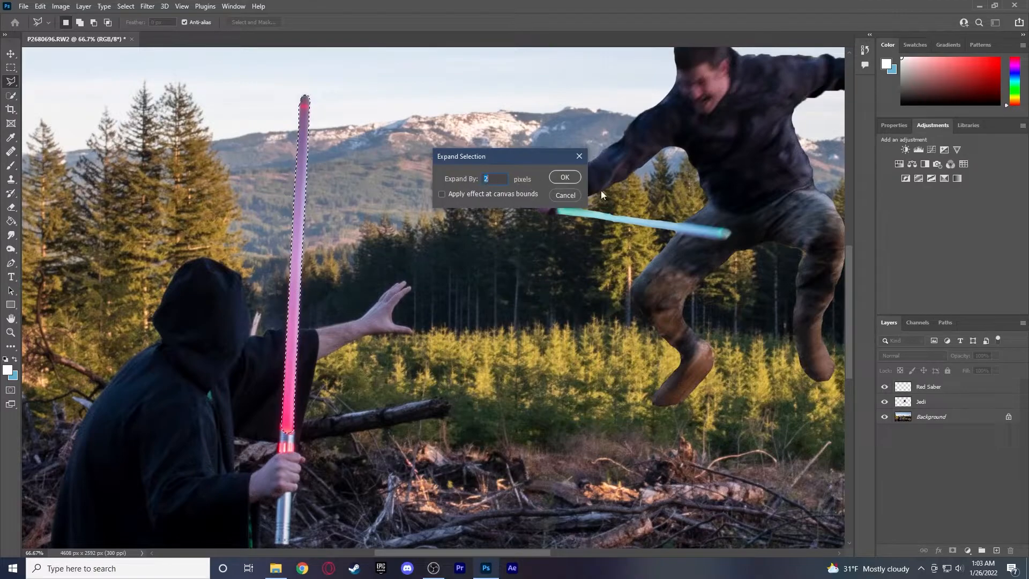
pyautogui.click(564, 178)
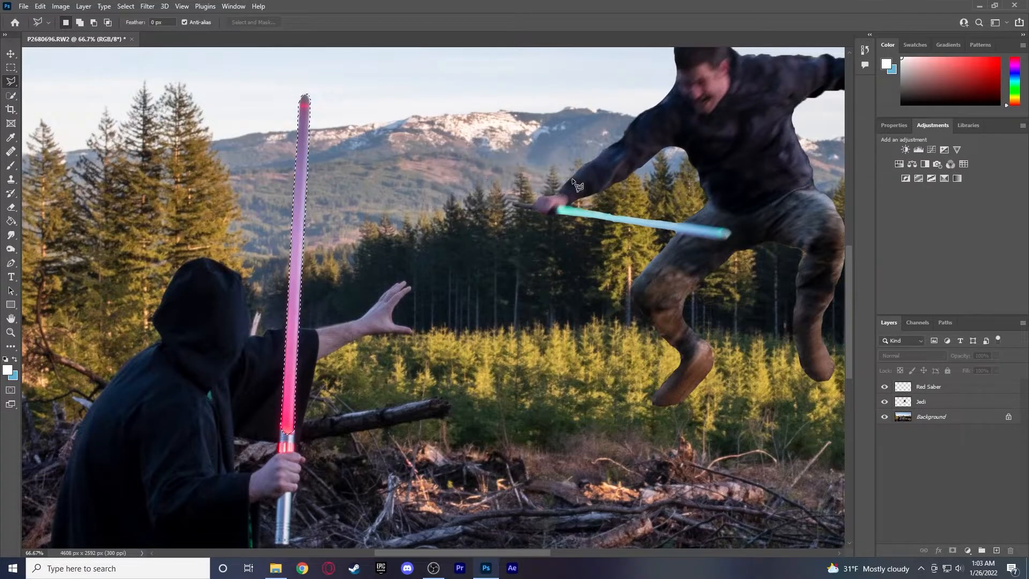
pyautogui.click(124, 7)
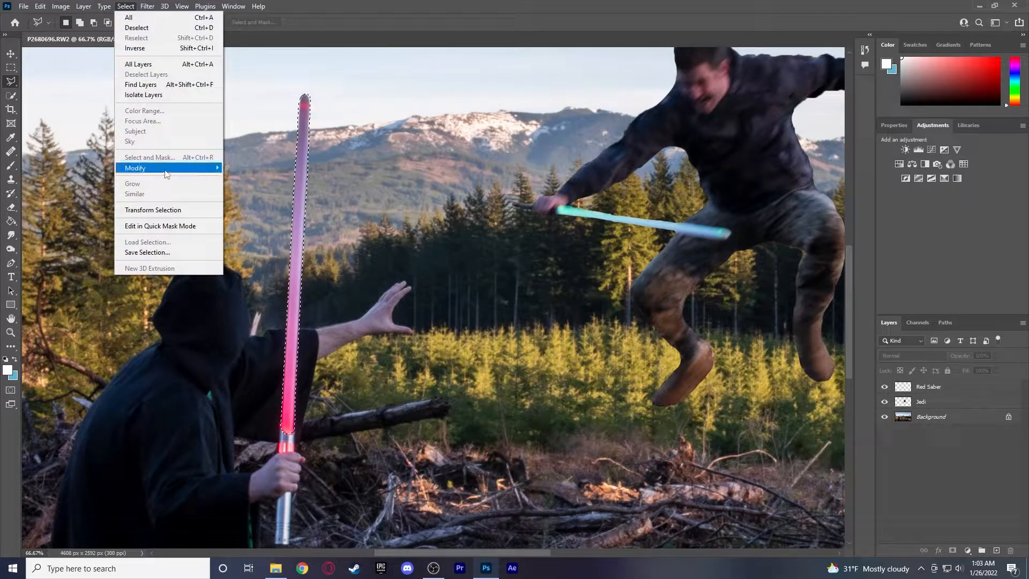
pyautogui.moveTo(166, 173)
pyautogui.click(243, 208)
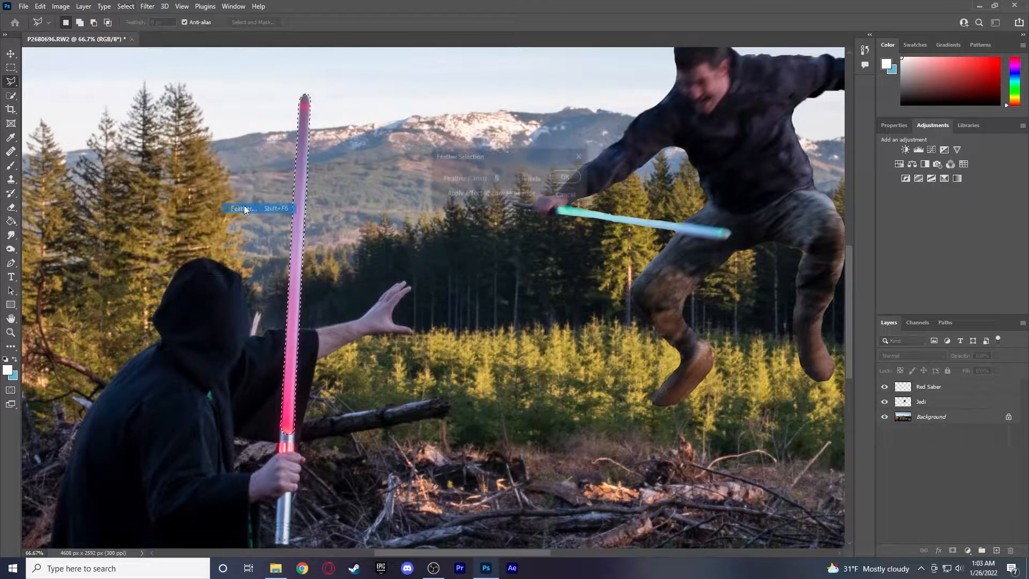
pyautogui.click(567, 177)
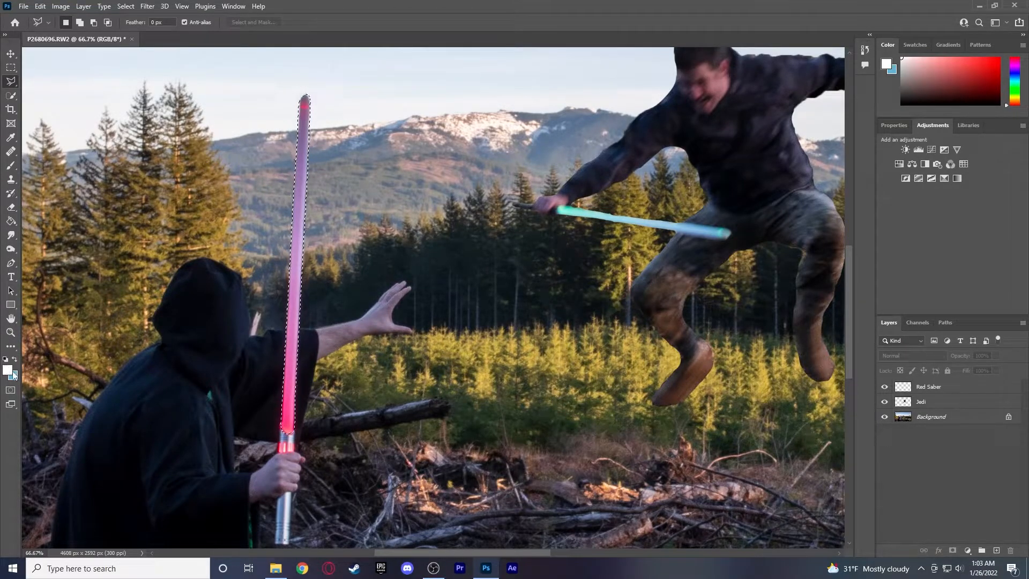
# Fill the blade selection with white on the Red Saber layer using the Paint Bucket, and deselect it
pyautogui.click(11, 220)
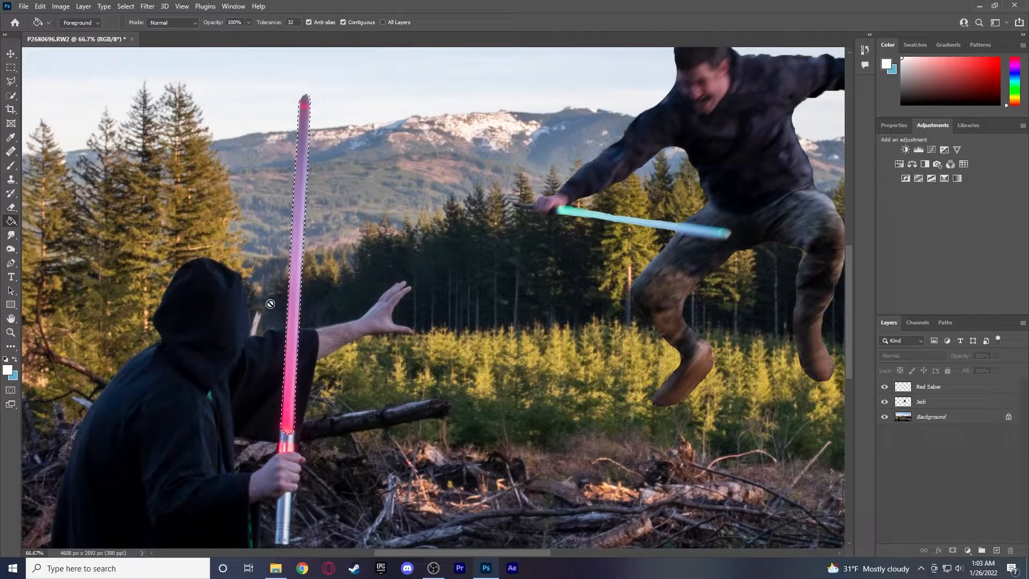
pyautogui.click(967, 391)
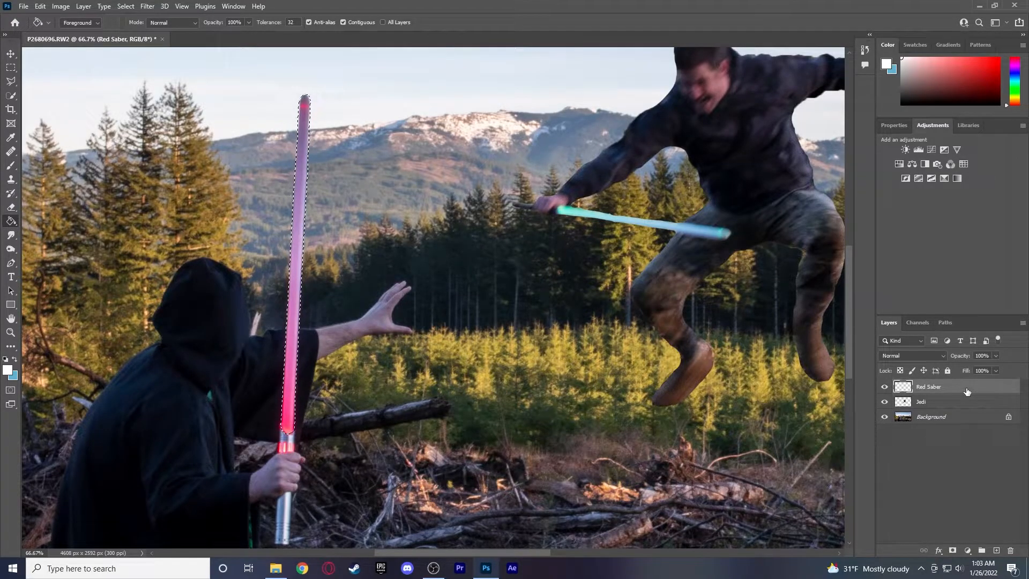
pyautogui.click(295, 277)
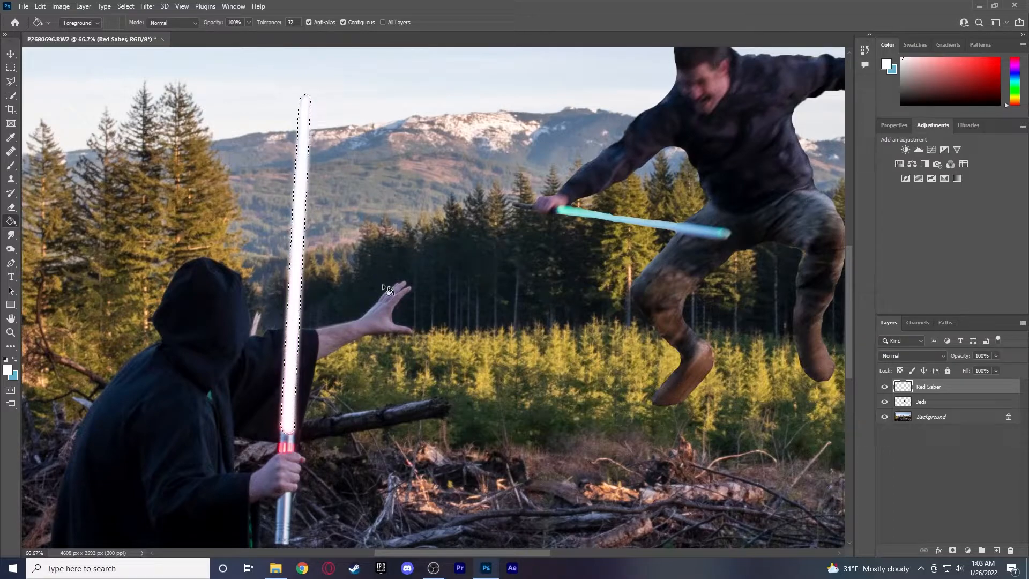
pyautogui.hotkey('ctrl', 'd')
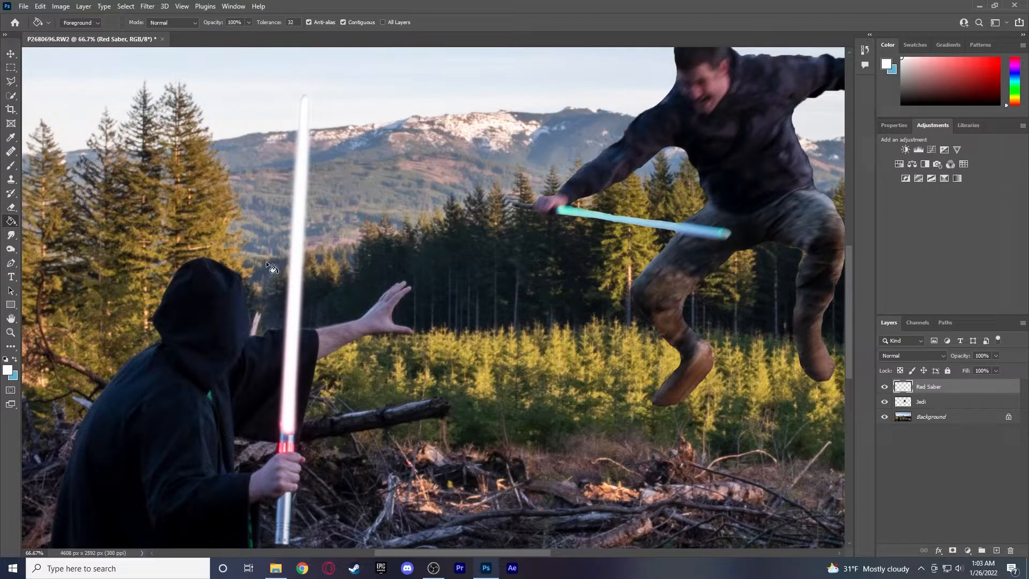
# Add an Outer Glow effect to the Red Saber layer with its color set to pure red, ff0000
pyautogui.click(11, 54)
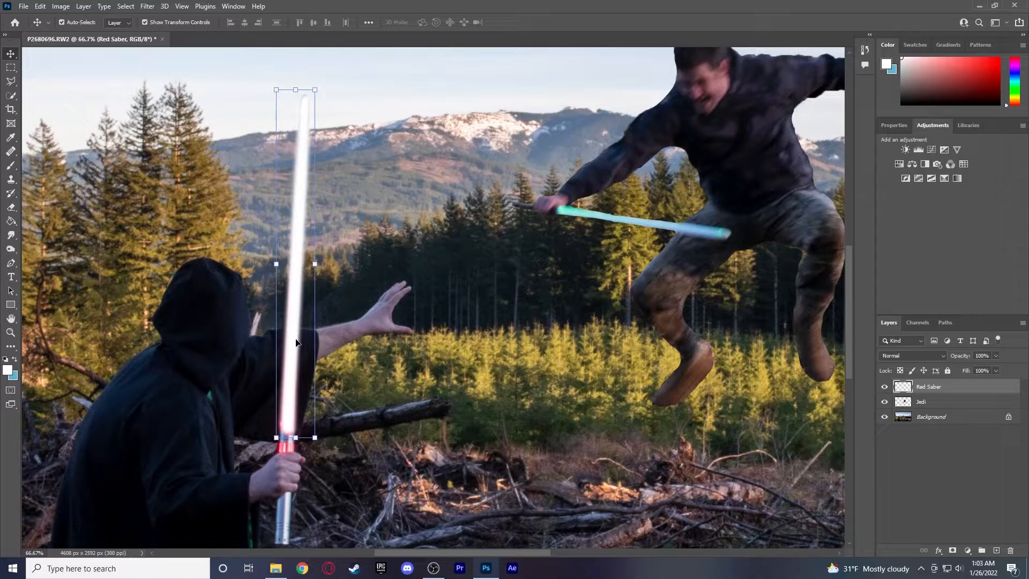
pyautogui.doubleClick(960, 392)
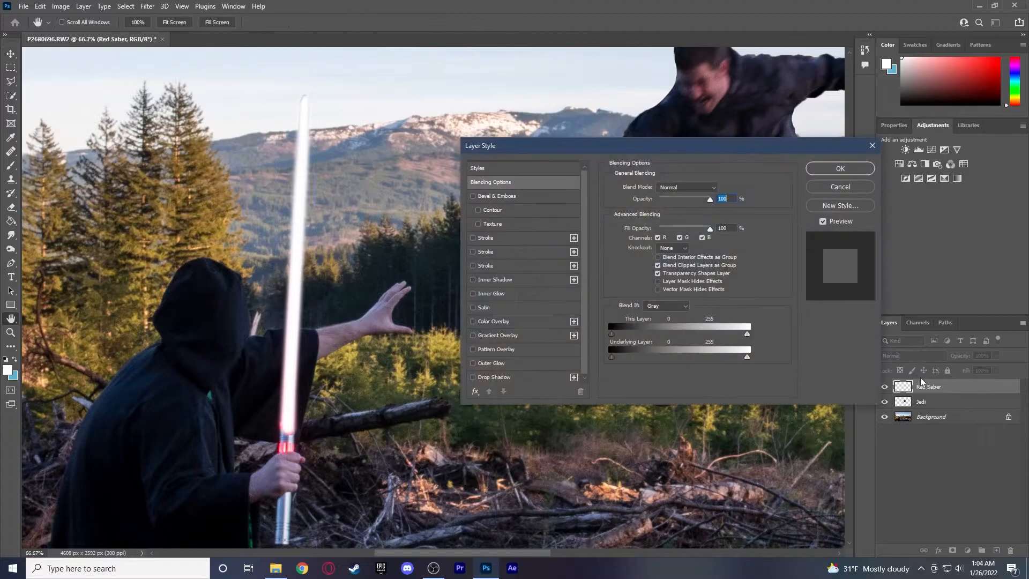
pyautogui.click(520, 363)
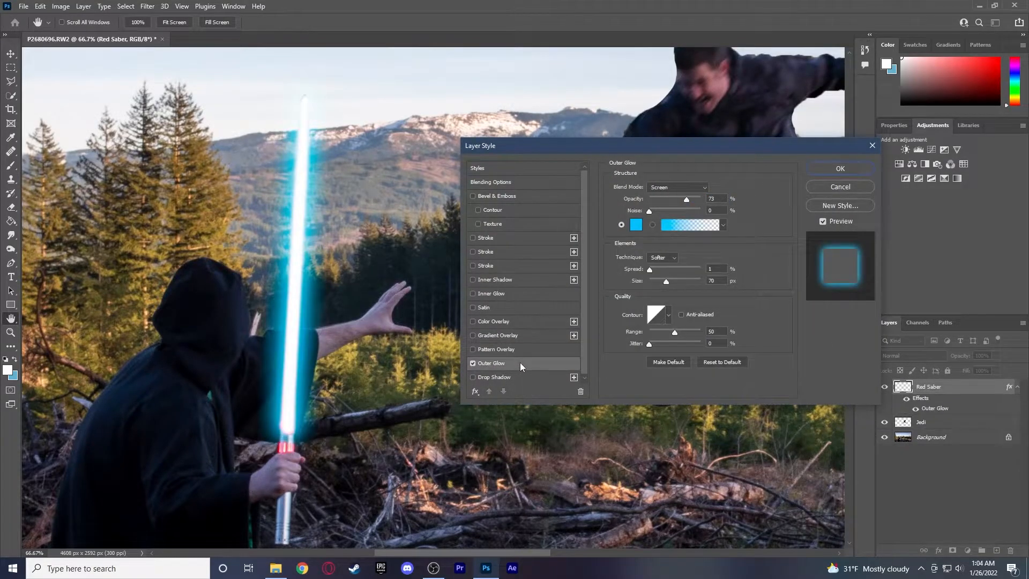
pyautogui.click(640, 225)
pyautogui.moveTo(768, 331); pyautogui.dragTo(771, 285)
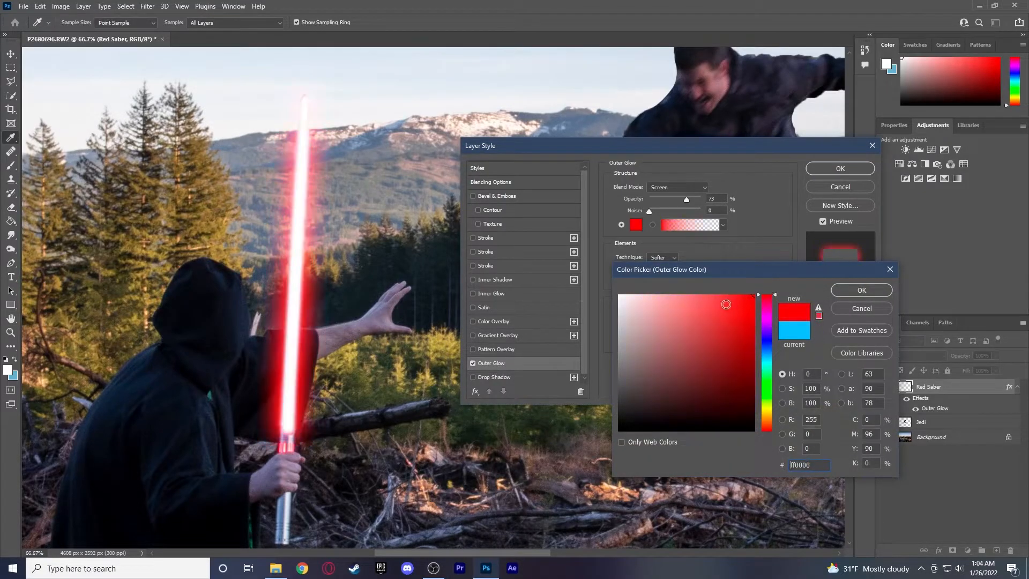
pyautogui.click(861, 291)
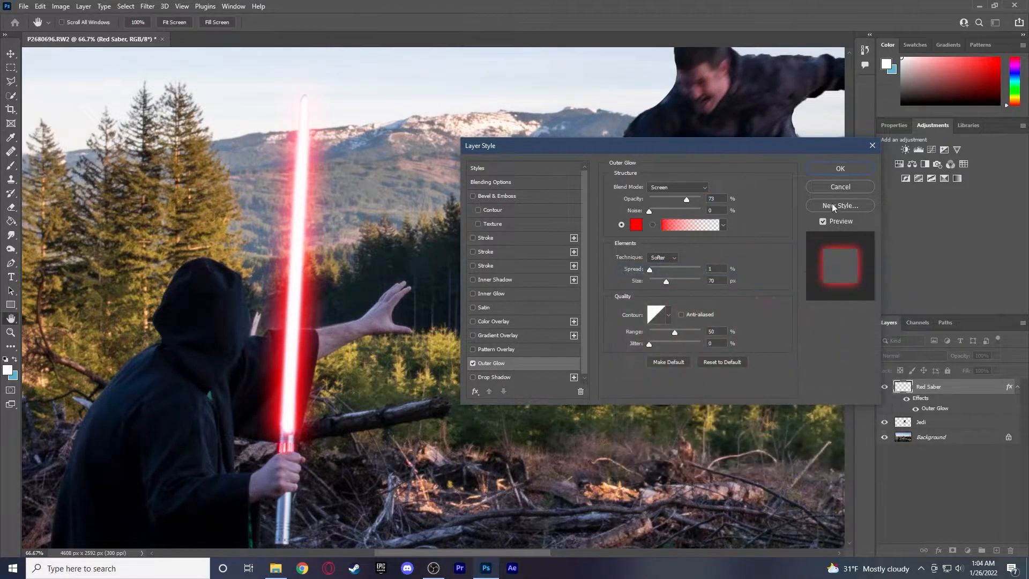
pyautogui.click(824, 171)
pyautogui.click(921, 484)
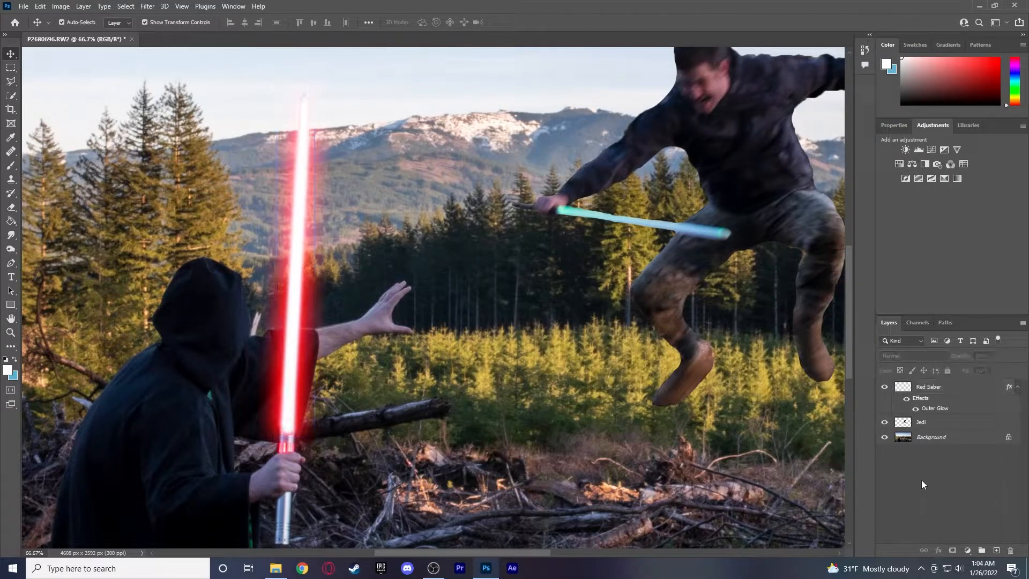
pyautogui.click(10, 332)
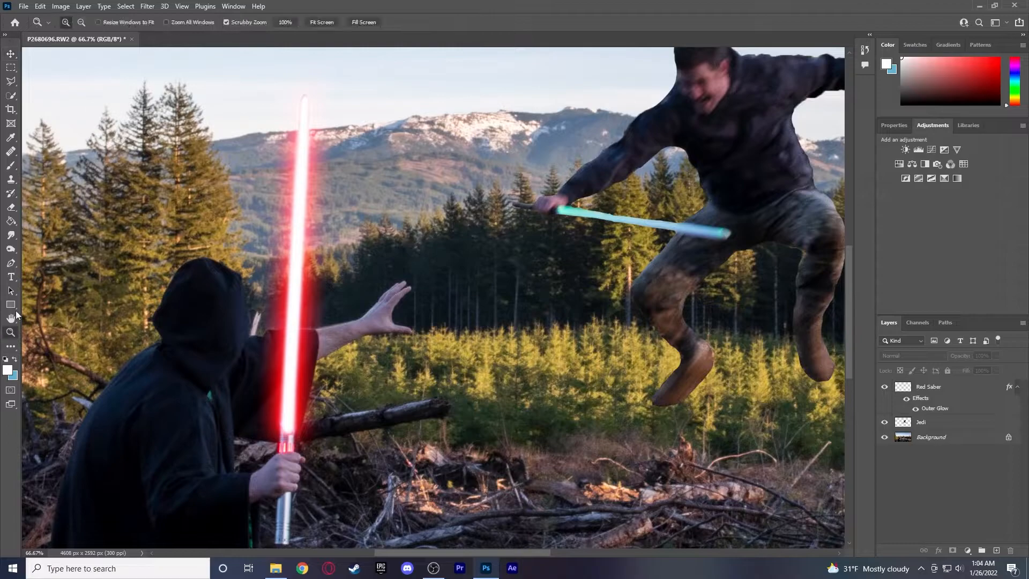
pyautogui.click(316, 21)
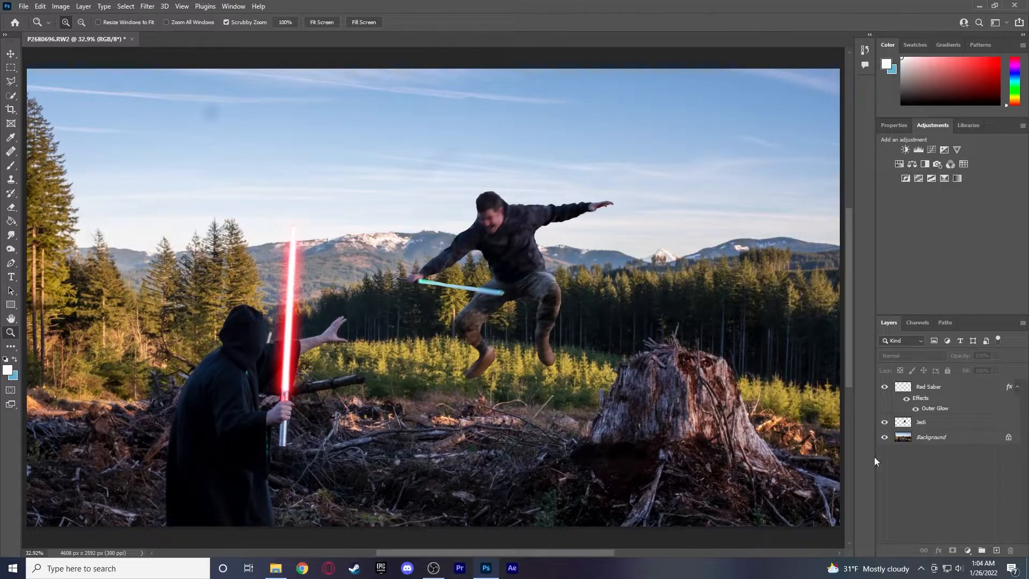
# Add a new layer above Red Saber and name it Red Glow
pyautogui.click(995, 551)
pyautogui.doubleClick(927, 386)
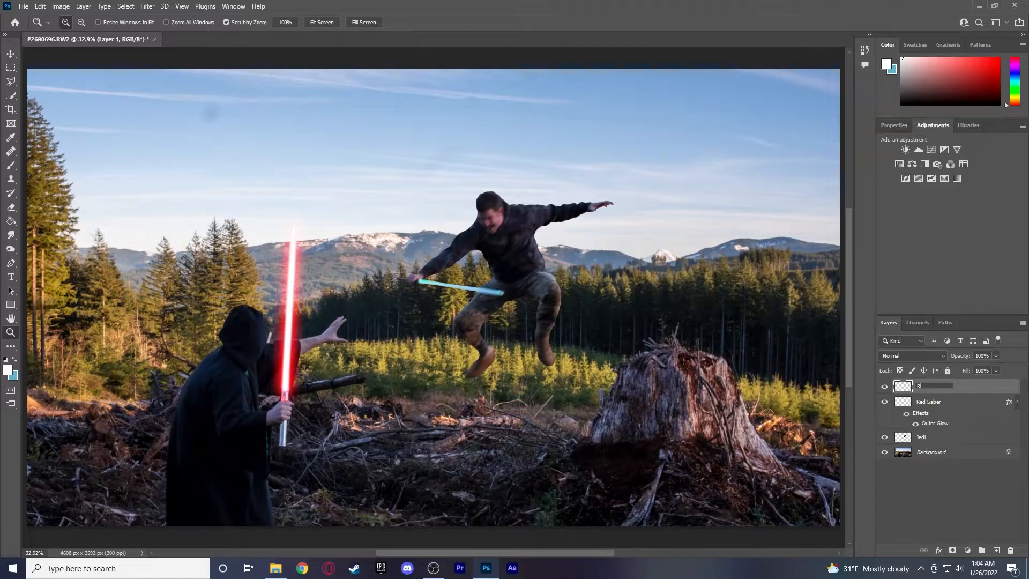
pyautogui.press('Return')
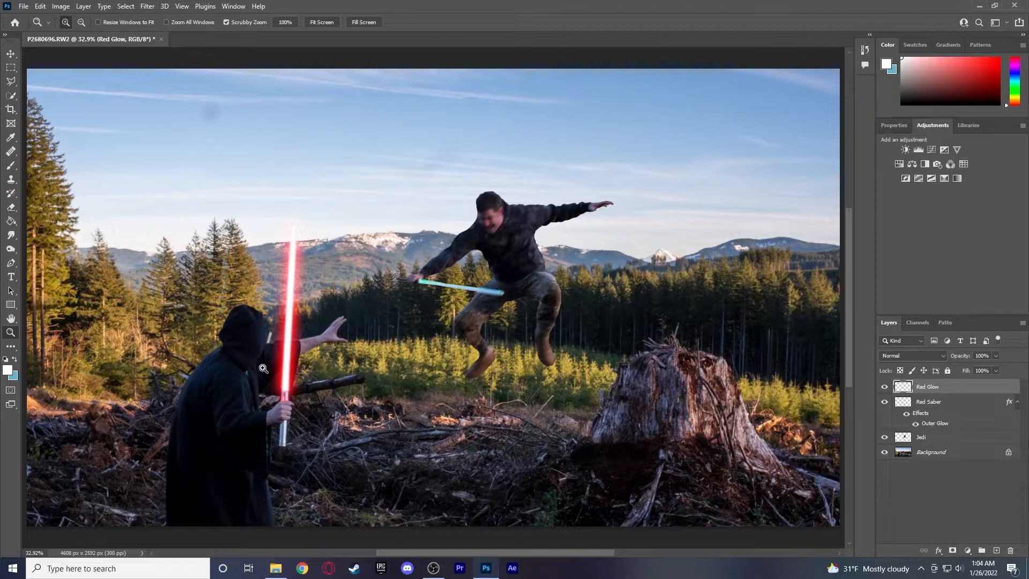
# Set the foreground color to a fully saturated bright red, starting from a sample of the hooded figure's blade glow
pyautogui.click(15, 359)
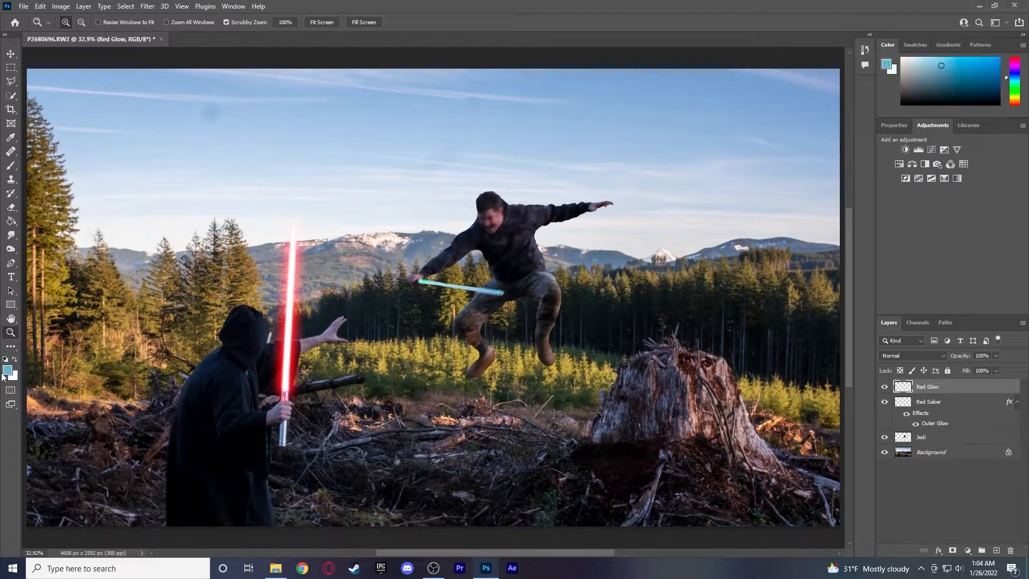
pyautogui.click(7, 371)
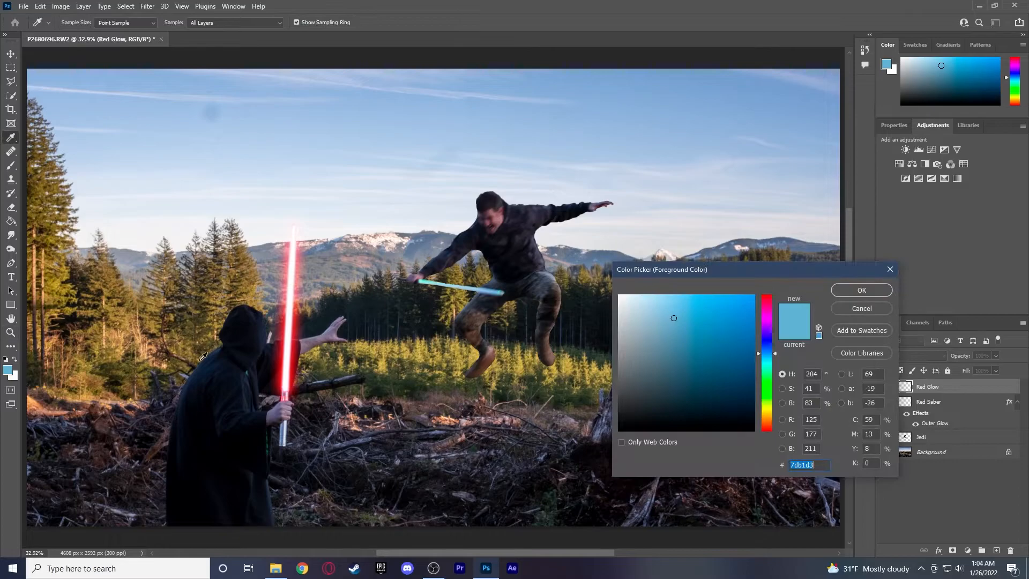
pyautogui.click(285, 351)
pyautogui.moveTo(748, 323); pyautogui.dragTo(764, 285)
pyautogui.click(883, 290)
pyautogui.press('z')
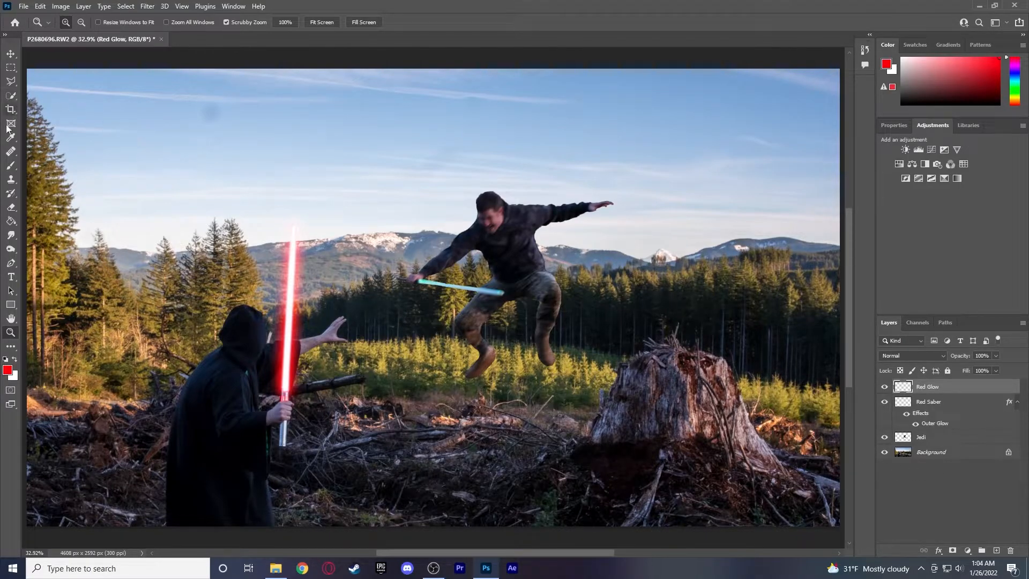
# Brush red light over the hooded figure's saber hand on the Red Glow layer at 20% opacity and flow
pyautogui.click(9, 164)
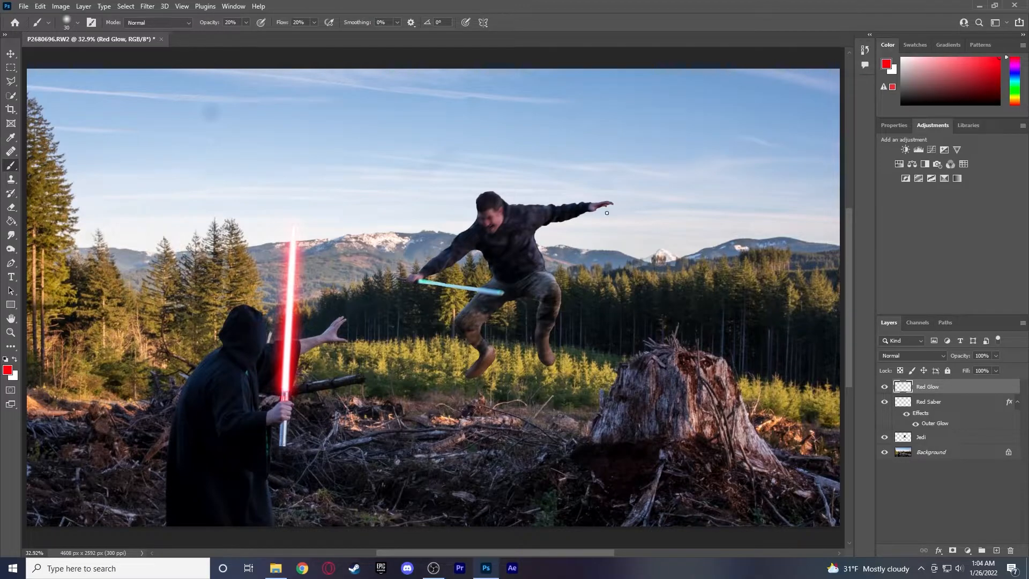
pyautogui.click(10, 332)
pyautogui.click(271, 390)
pyautogui.click(272, 391)
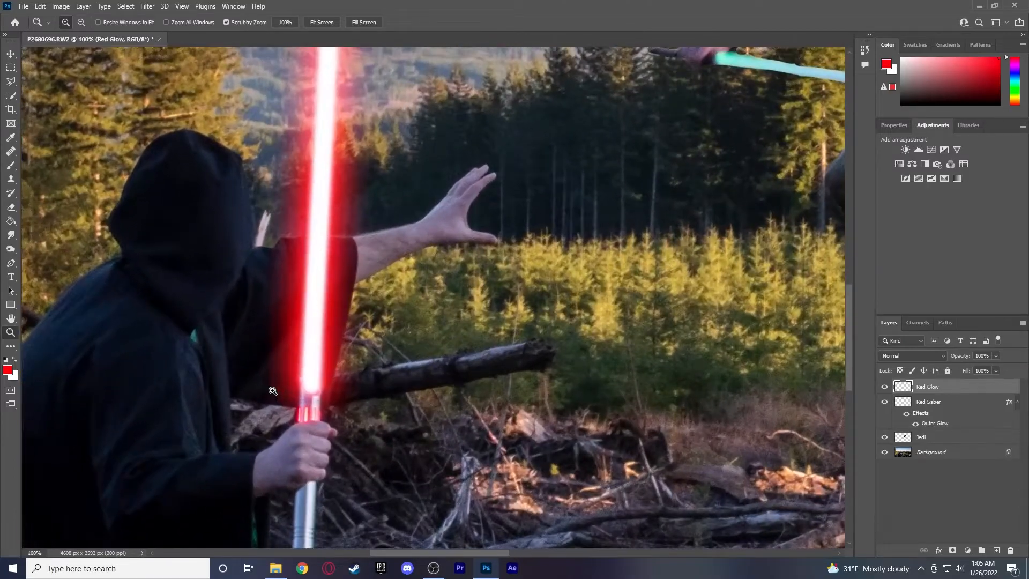
pyautogui.click(272, 391)
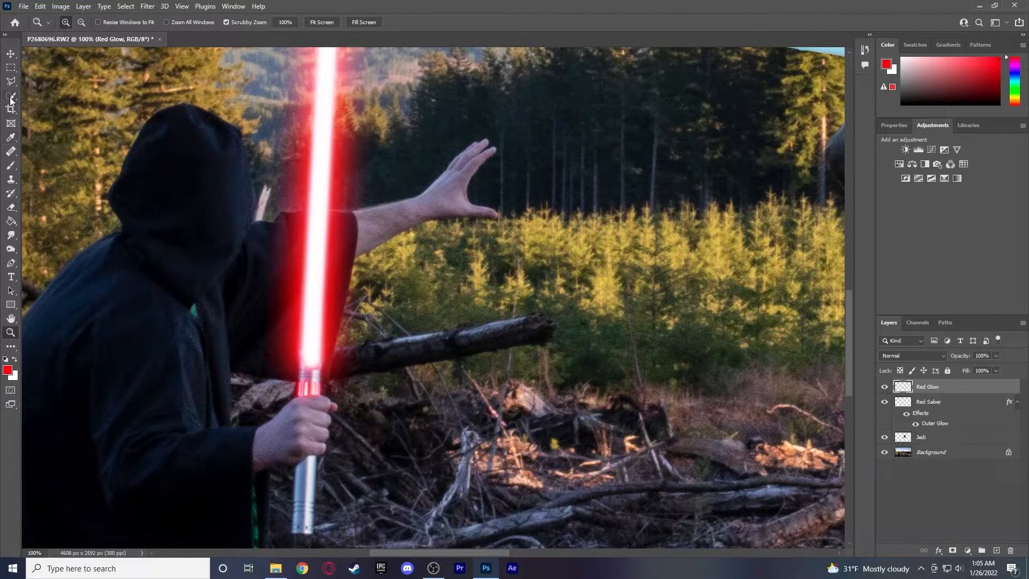
pyautogui.click(12, 165)
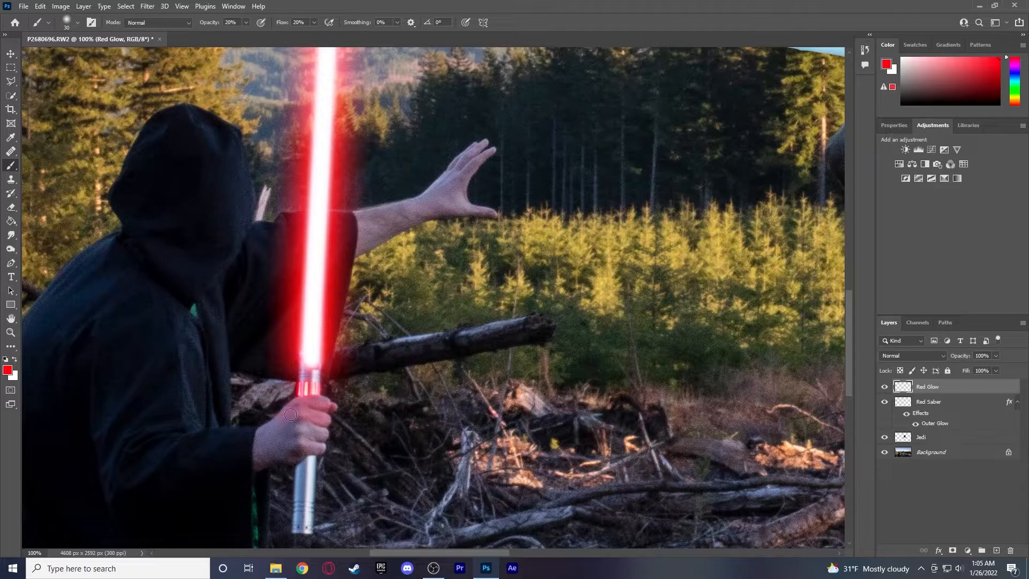
pyautogui.moveTo(269, 429); pyautogui.dragTo(293, 418)
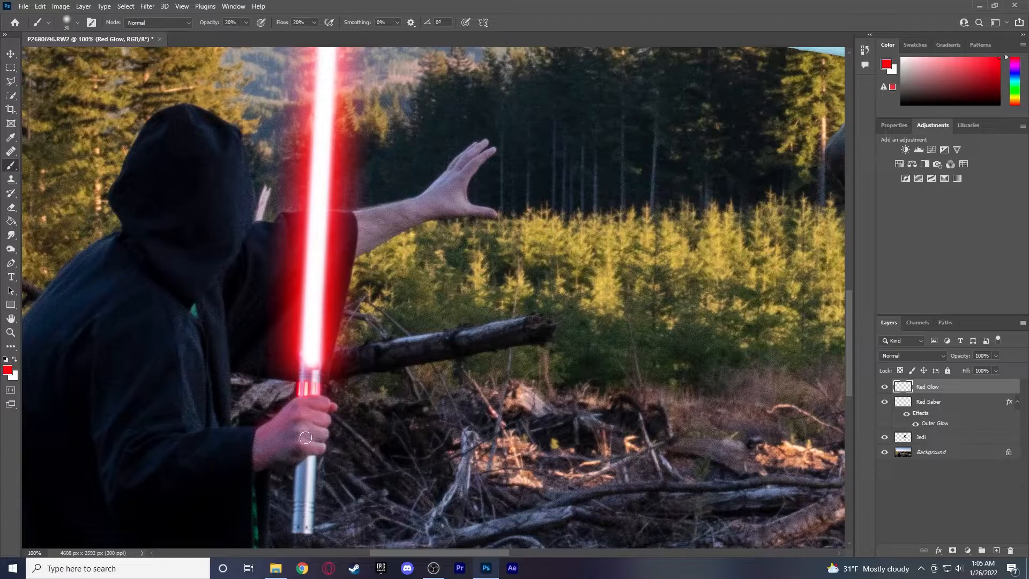
pyautogui.scroll(1, 285, 473)
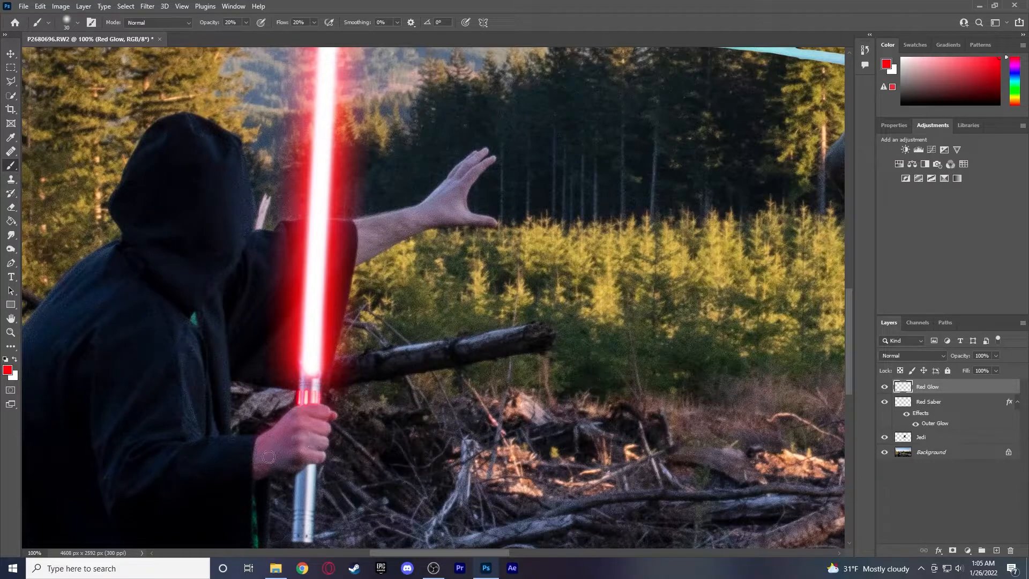
pyautogui.scroll(1, 198, 488)
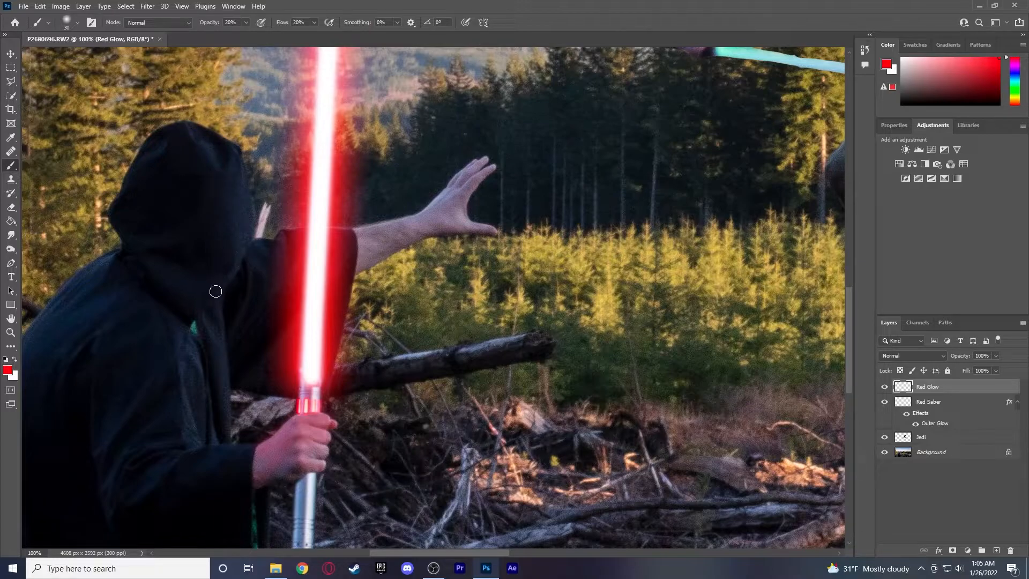
# Brush red light along the blade-facing edge and top of the hood and down the folds of the upper sleeve
pyautogui.moveTo(231, 273); pyautogui.dragTo(241, 248)
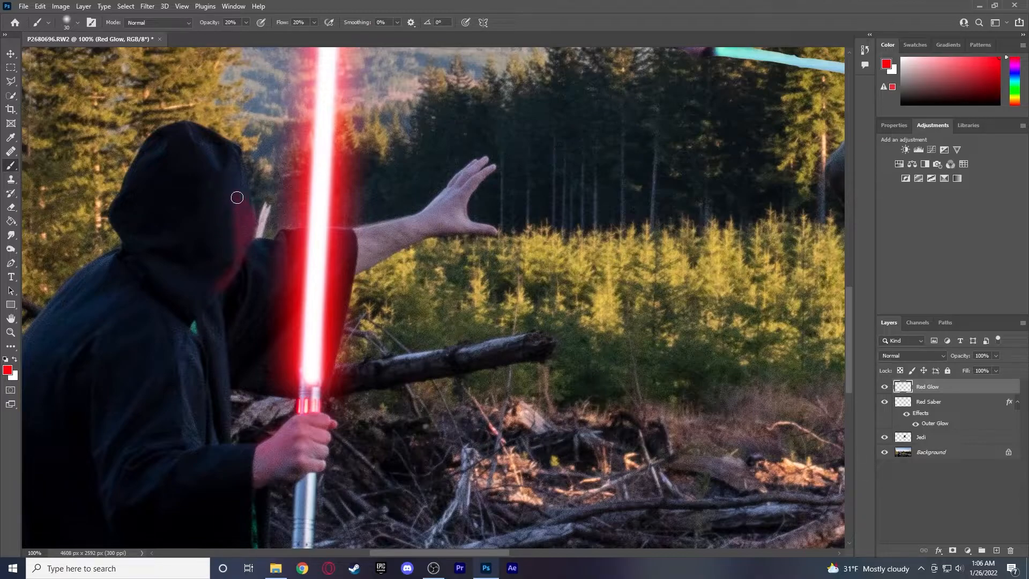
pyautogui.moveTo(249, 202)
pyautogui.mouseDown()
pyautogui.moveTo(239, 165)
pyautogui.moveTo(243, 201)
pyautogui.mouseUp()
pyautogui.moveTo(189, 420)
pyautogui.mouseDown()
pyautogui.moveTo(197, 442)
pyautogui.moveTo(182, 372)
pyautogui.moveTo(200, 442)
pyautogui.moveTo(214, 444)
pyautogui.mouseUp()
pyautogui.moveTo(200, 384)
pyautogui.mouseDown()
pyautogui.moveTo(190, 346)
pyautogui.moveTo(202, 380)
pyautogui.moveTo(189, 340)
pyautogui.moveTo(201, 379)
pyautogui.moveTo(178, 348)
pyautogui.mouseUp()
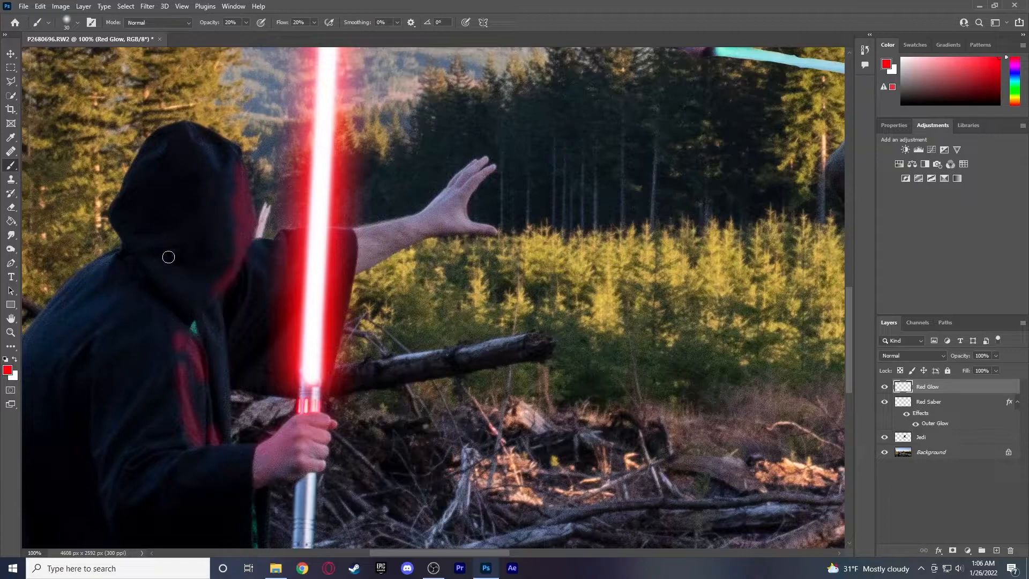
pyautogui.moveTo(214, 162)
pyautogui.mouseDown()
pyautogui.moveTo(197, 138)
pyautogui.moveTo(217, 166)
pyautogui.moveTo(234, 153)
pyautogui.mouseUp()
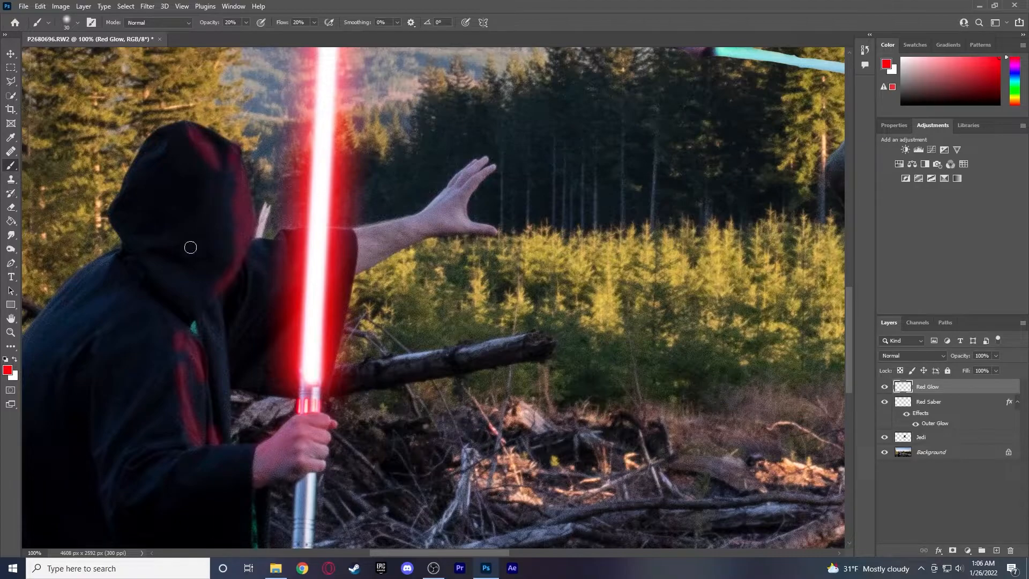
# Brush red light onto the robe's front folds and the cuff of the sleeve beside the saber hand
pyautogui.moveTo(231, 425)
pyautogui.mouseDown()
pyautogui.moveTo(219, 314)
pyautogui.moveTo(261, 396)
pyautogui.moveTo(199, 316)
pyautogui.moveTo(230, 455)
pyautogui.moveTo(211, 350)
pyautogui.moveTo(192, 322)
pyautogui.moveTo(172, 398)
pyautogui.moveTo(199, 419)
pyautogui.moveTo(203, 442)
pyautogui.moveTo(188, 368)
pyautogui.moveTo(211, 416)
pyautogui.moveTo(206, 387)
pyautogui.mouseUp()
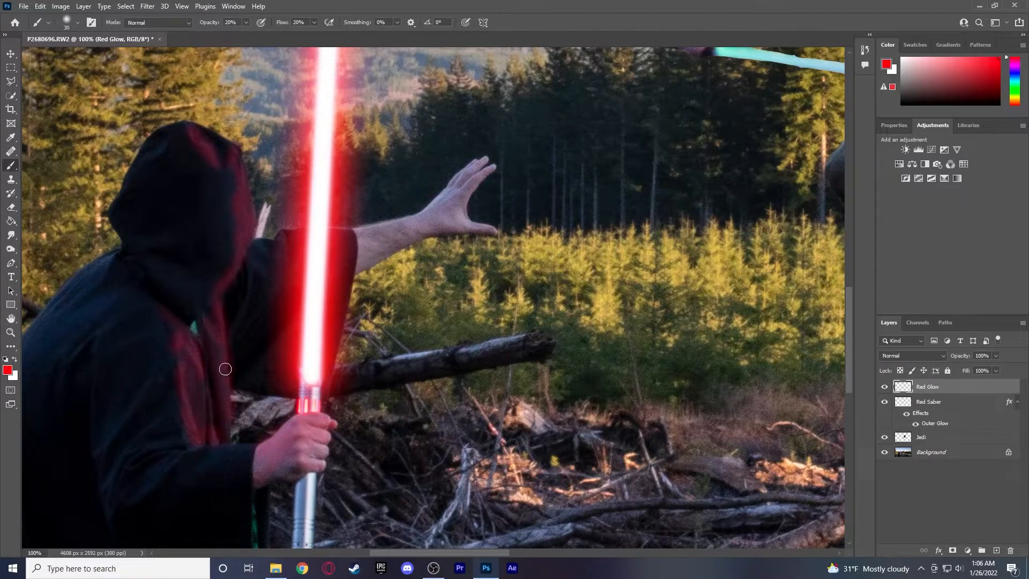
pyautogui.moveTo(247, 477)
pyautogui.mouseDown()
pyautogui.moveTo(245, 518)
pyautogui.moveTo(242, 445)
pyautogui.moveTo(238, 513)
pyautogui.mouseUp()
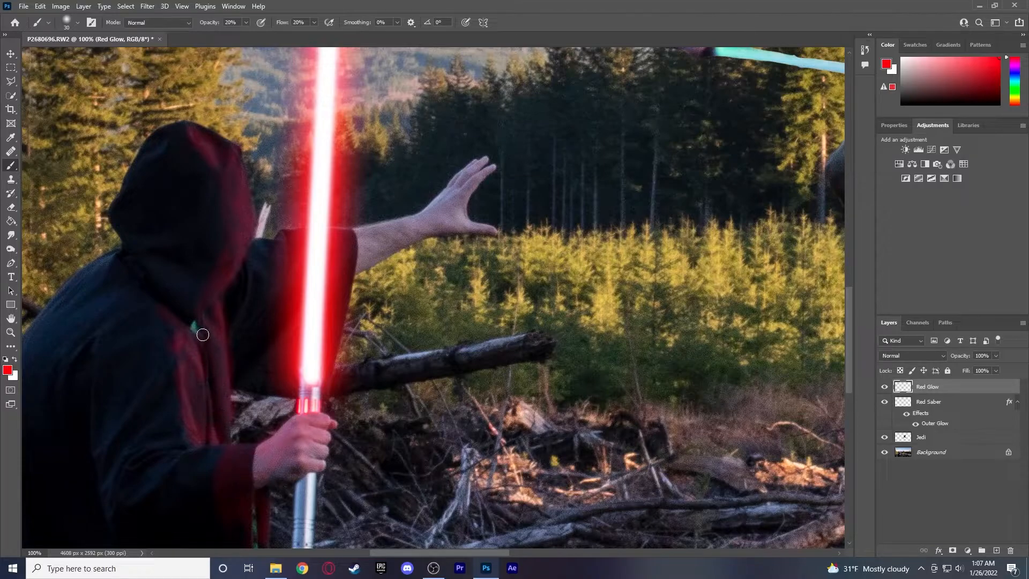
pyautogui.scroll(1, 204, 338)
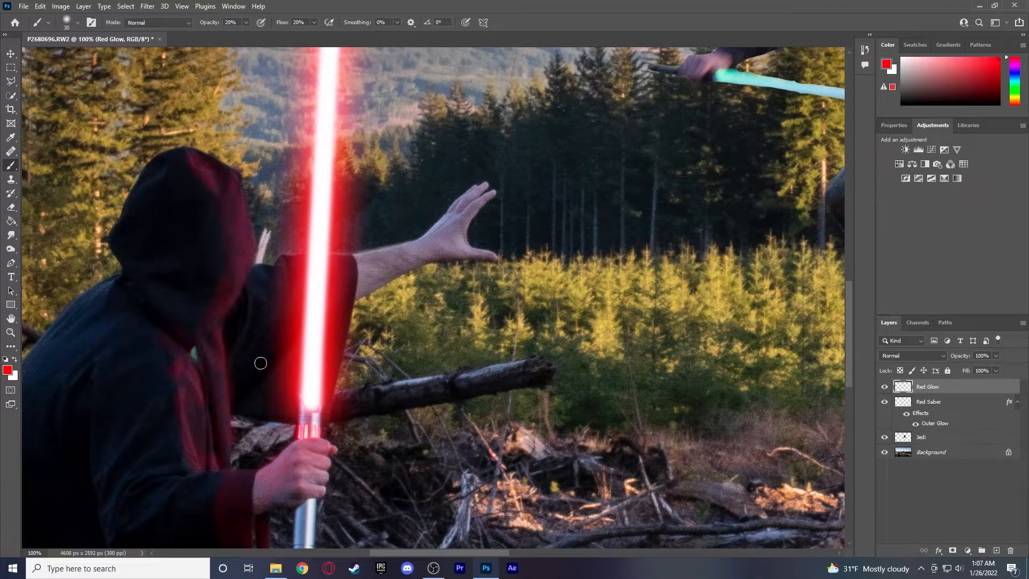
pyautogui.scroll(-3, 255, 367)
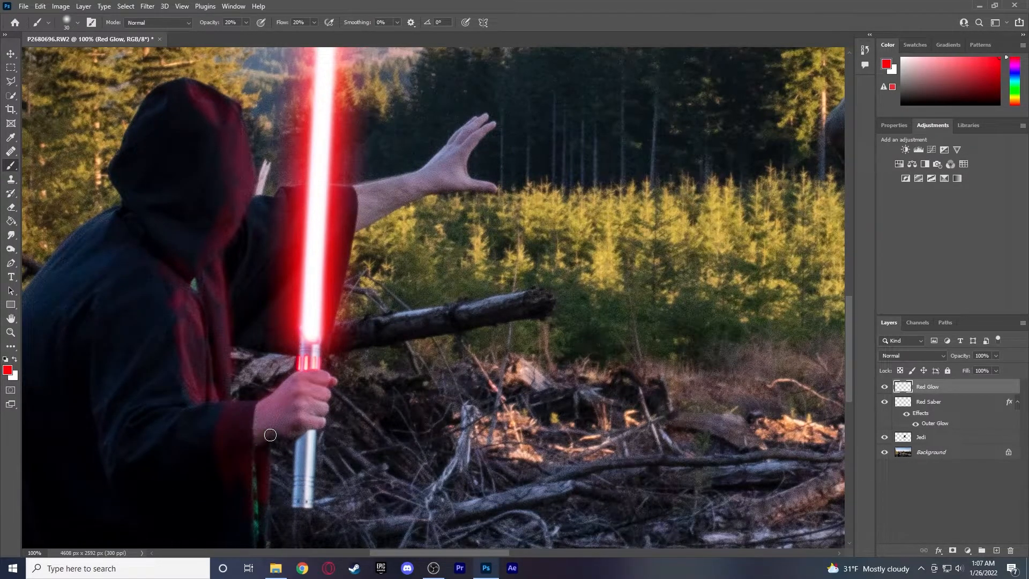
pyautogui.scroll(1, 248, 438)
pyautogui.scroll(2, 299, 410)
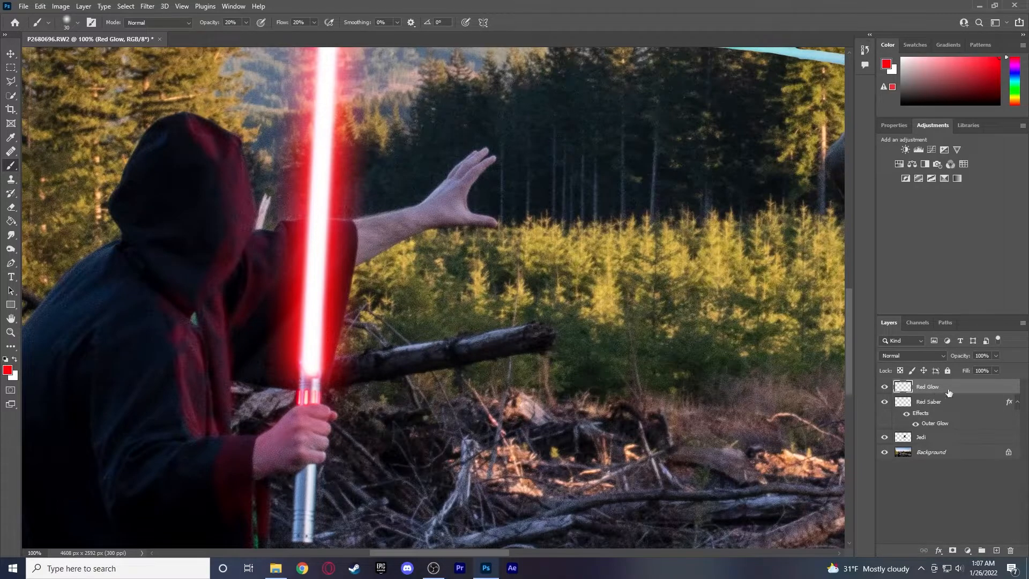
# Set the Red Glow layer's blend mode to Screen and check the painted light up close and in the full image
pyautogui.click(924, 354)
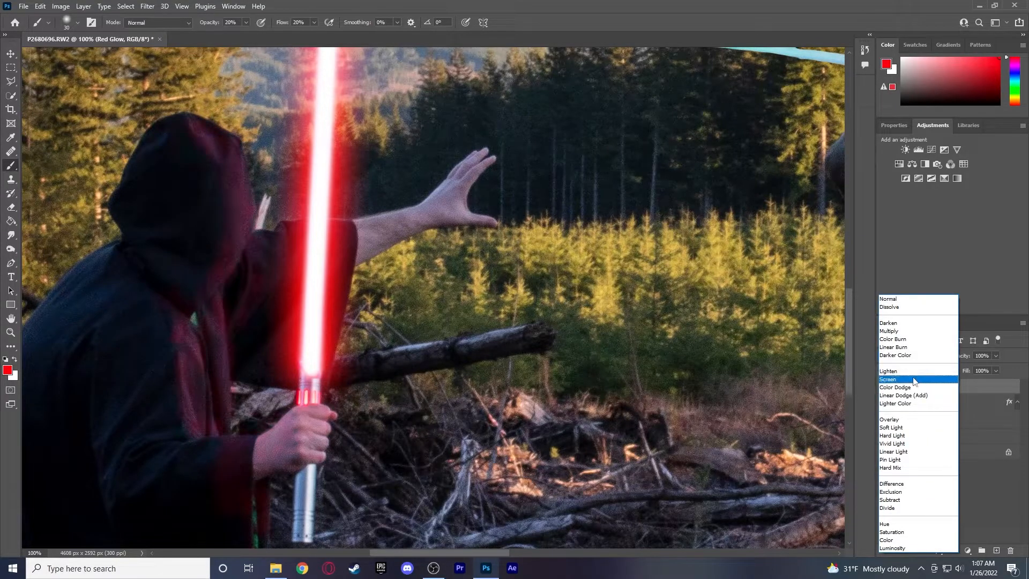
pyautogui.click(913, 380)
pyautogui.click(13, 334)
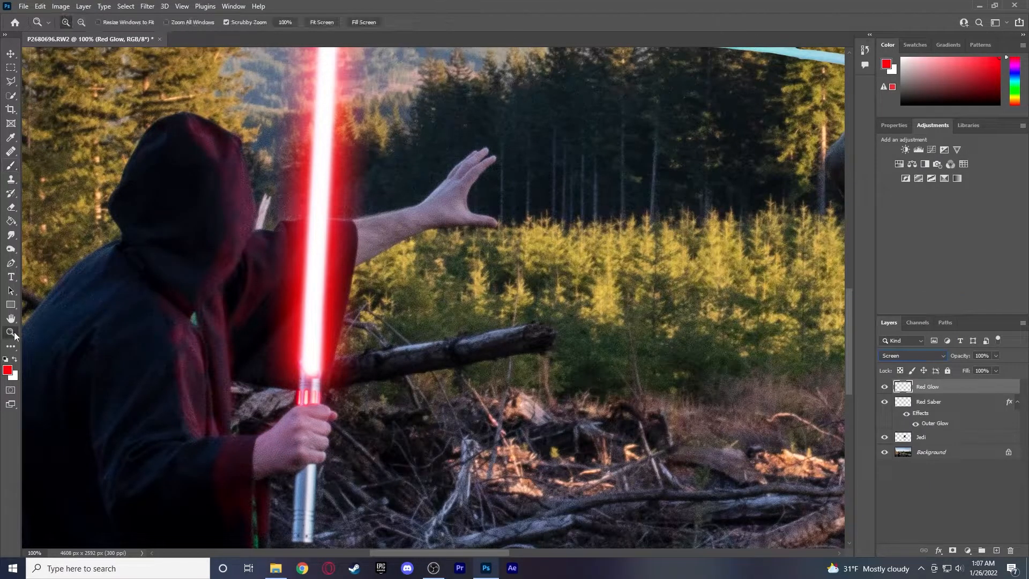
pyautogui.click(322, 22)
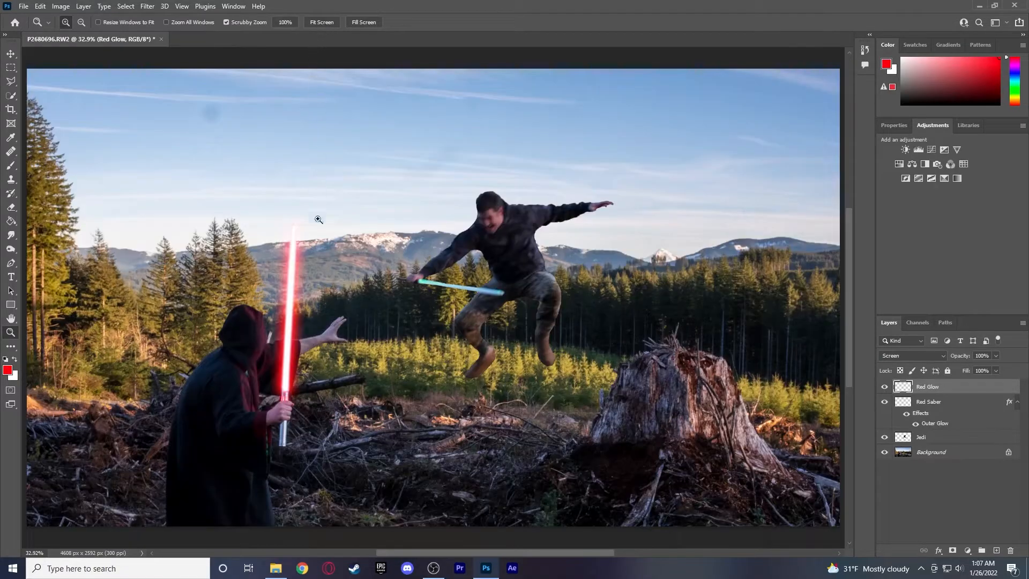
pyautogui.click(253, 407)
pyautogui.click(249, 382)
pyautogui.click(251, 382)
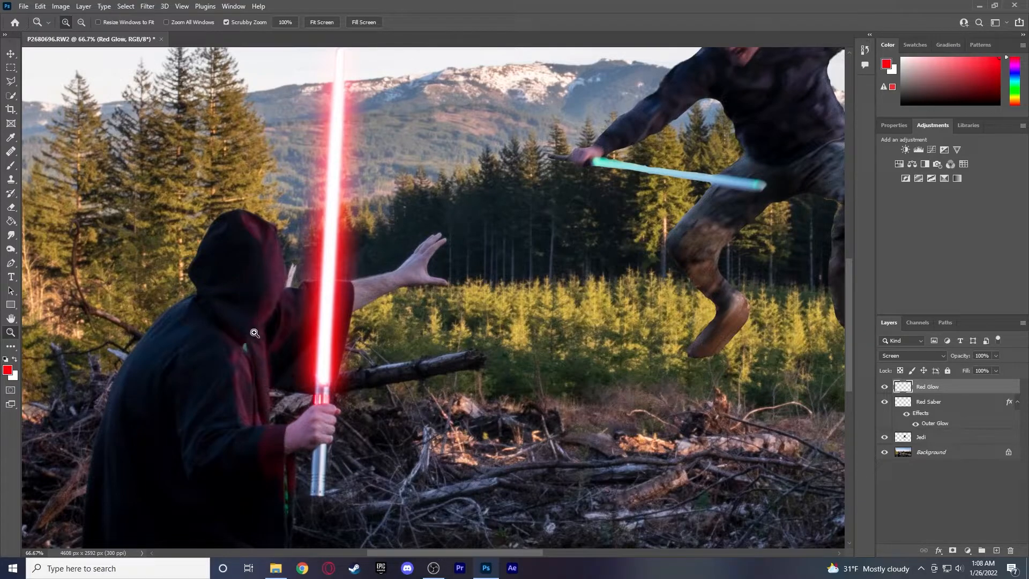
pyautogui.scroll(2, 253, 326)
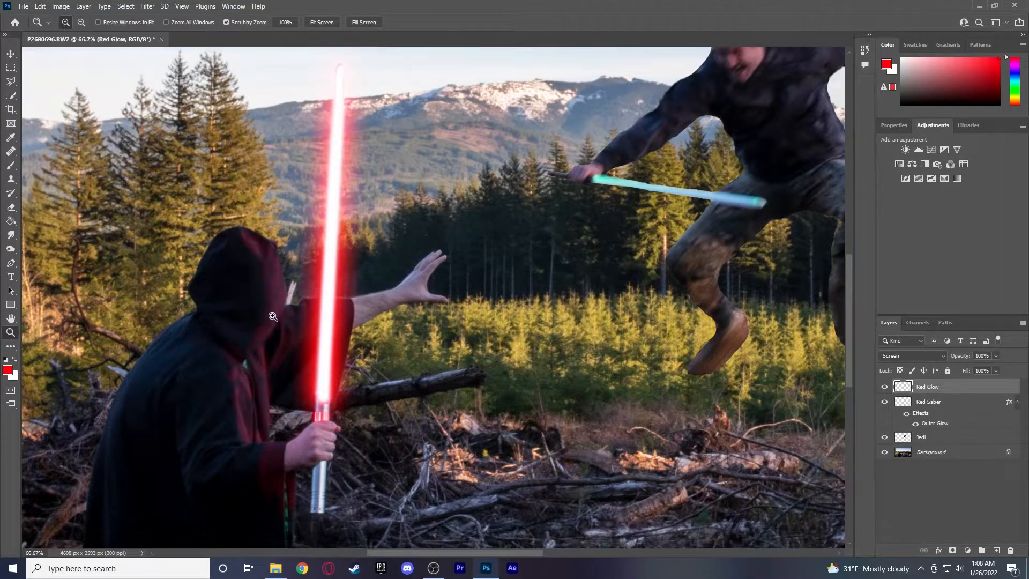
pyautogui.click(321, 22)
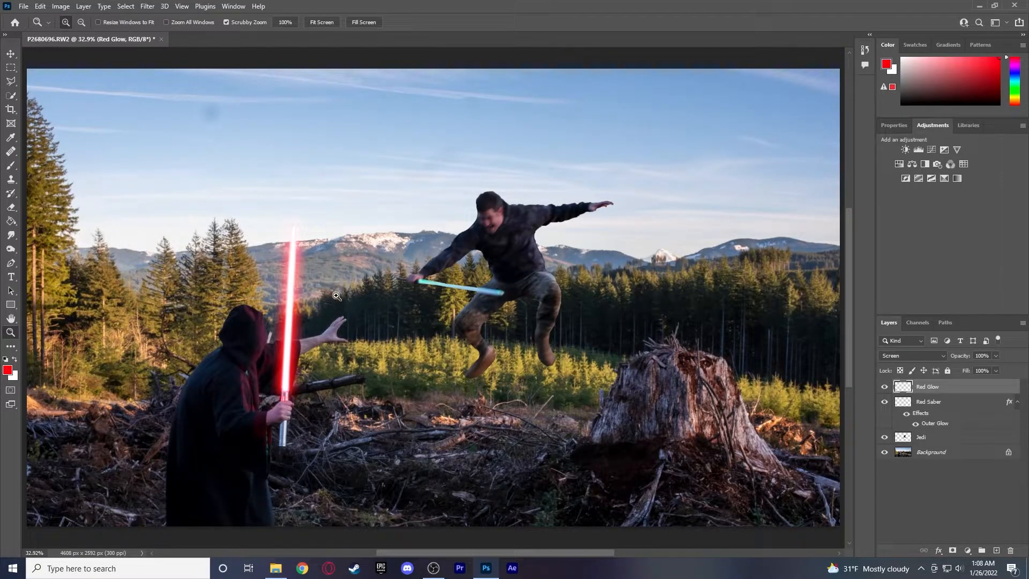
# Make white the foreground color and add a new top layer named Green Saber
pyautogui.click(486, 240)
pyautogui.click(486, 240)
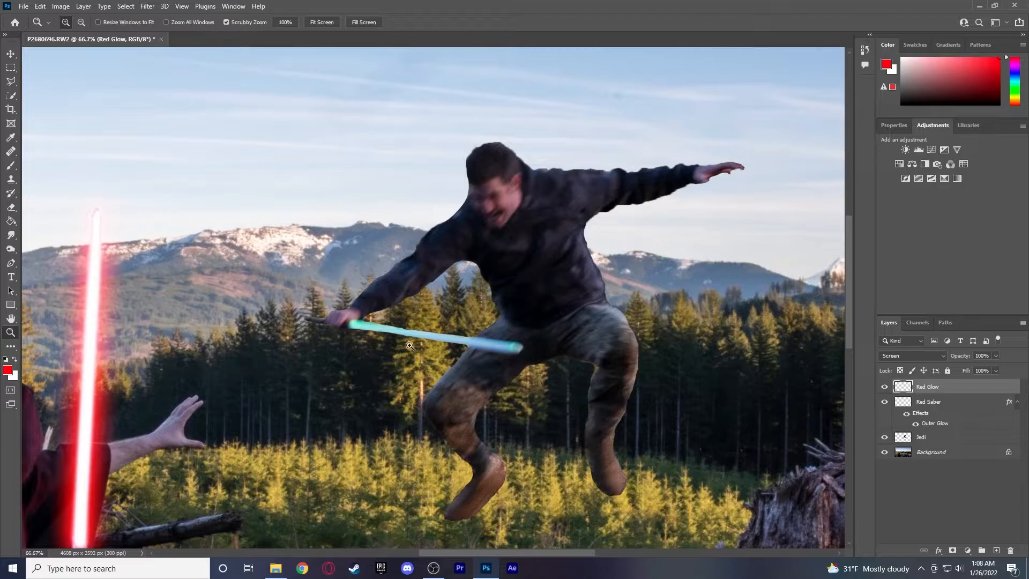
pyautogui.click(16, 363)
pyautogui.click(918, 522)
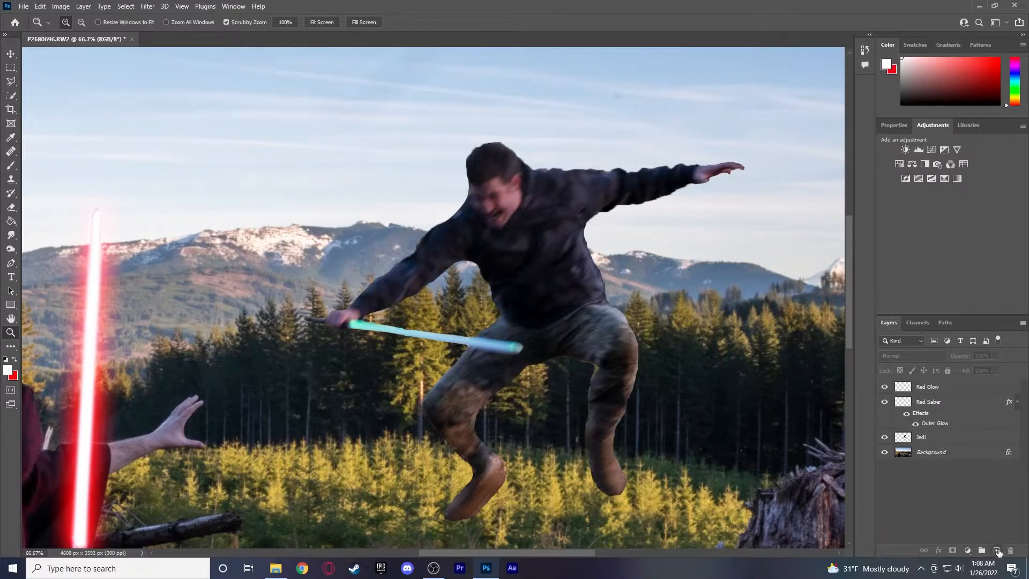
pyautogui.click(997, 550)
pyautogui.doubleClick(931, 387)
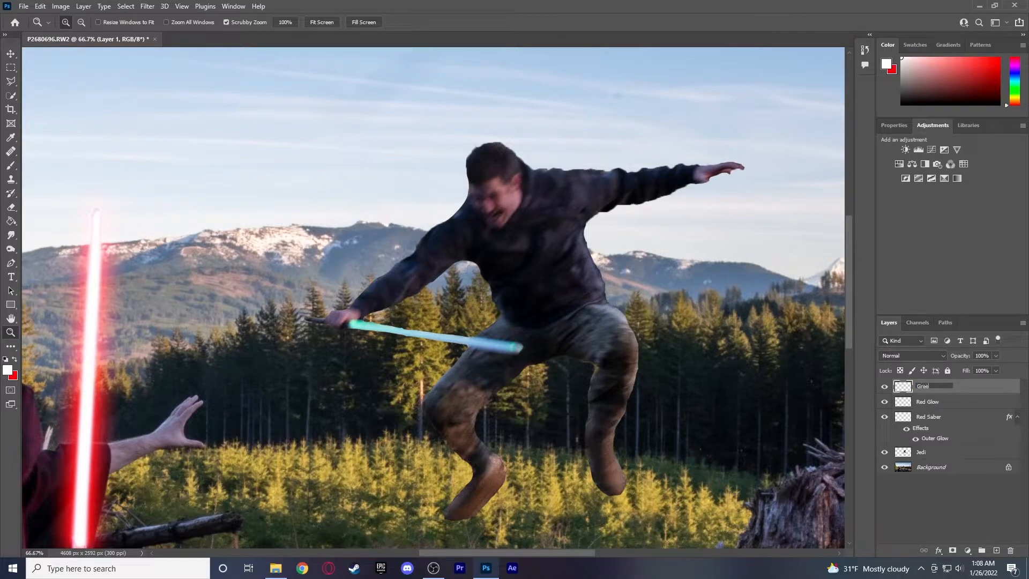
pyautogui.write('Green Saber')
pyautogui.press('Return')
# Outline the jumping man's green blade from his hand to the tip with the Polygonal Lasso and close the selection
pyautogui.moveTo(388, 334); pyautogui.dragTo(401, 332)
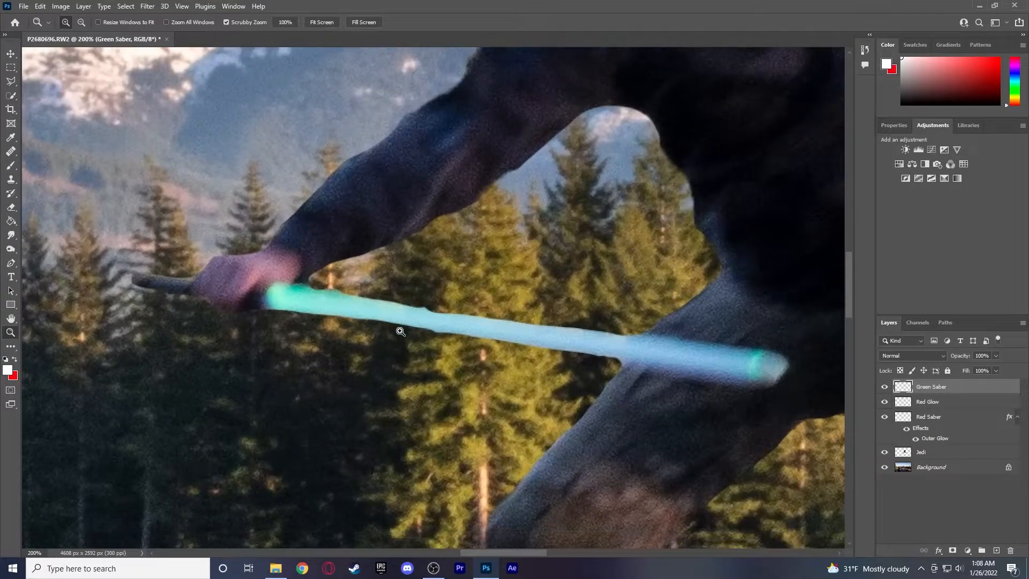
pyautogui.click(11, 81)
pyautogui.click(265, 310)
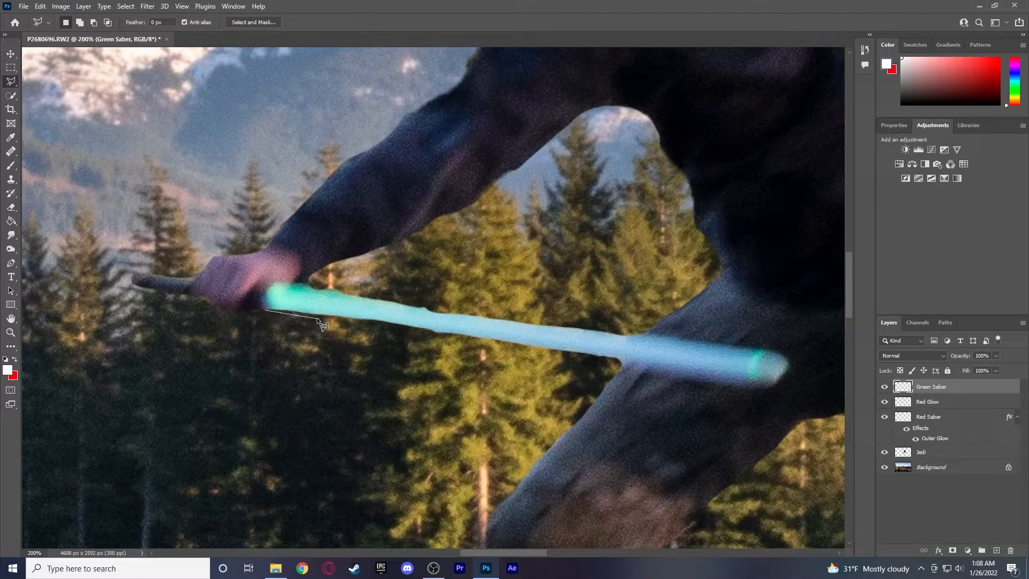
pyautogui.click(431, 330)
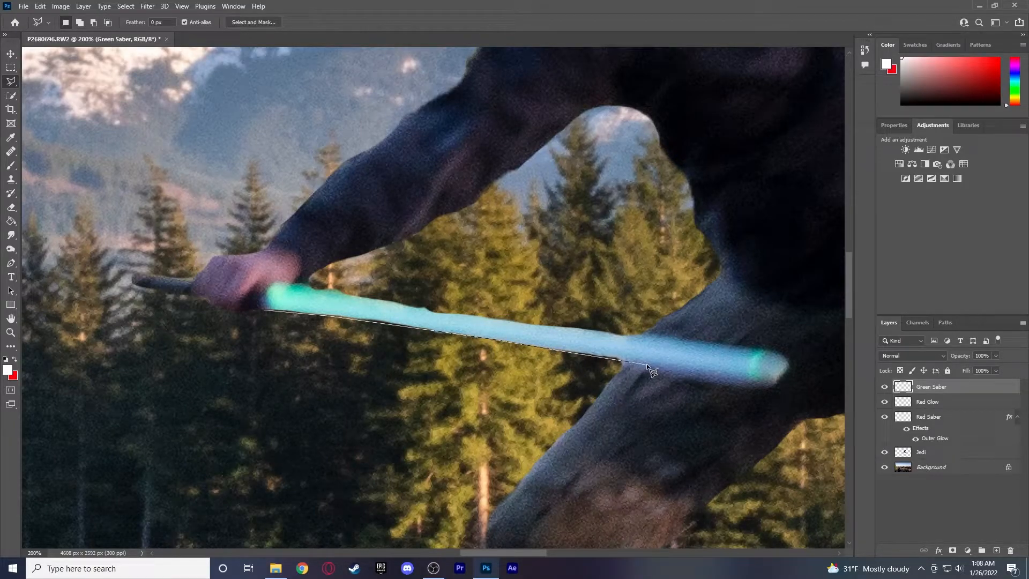
pyautogui.click(776, 383)
pyautogui.click(649, 336)
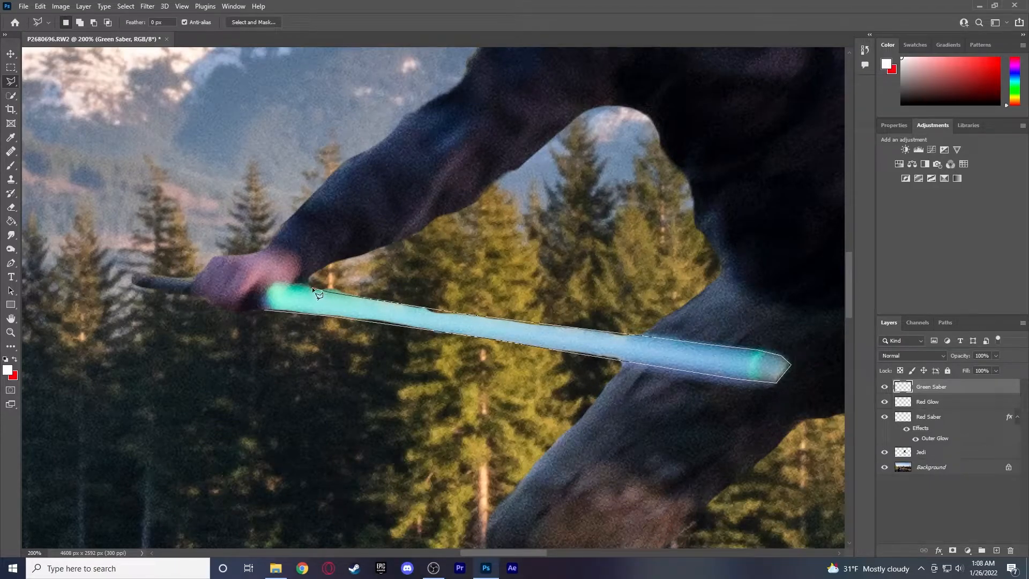
pyautogui.click(263, 302)
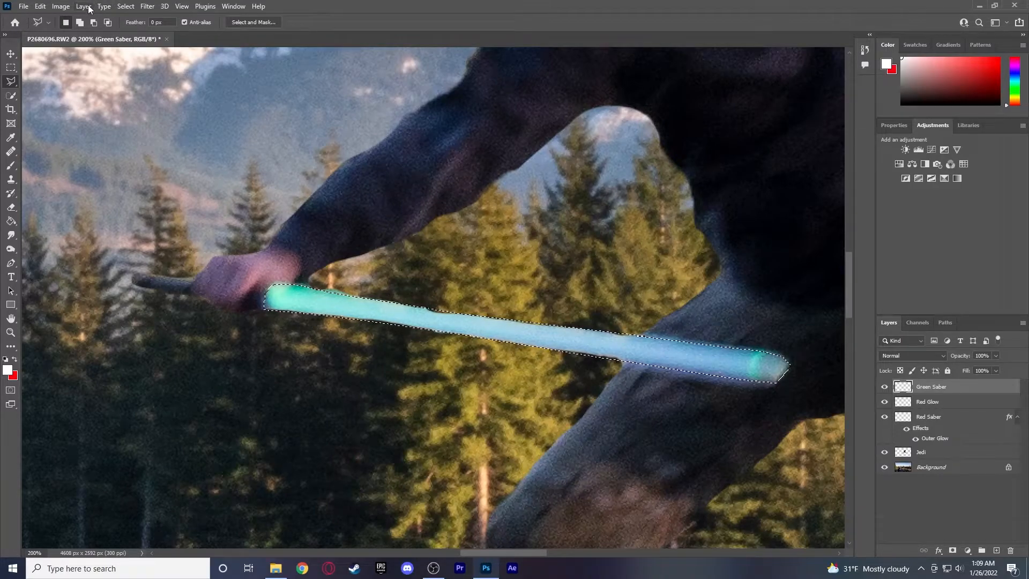
# Expand the green blade selection by 2 pixels and feather its edge by 5 pixels
pyautogui.click(126, 8)
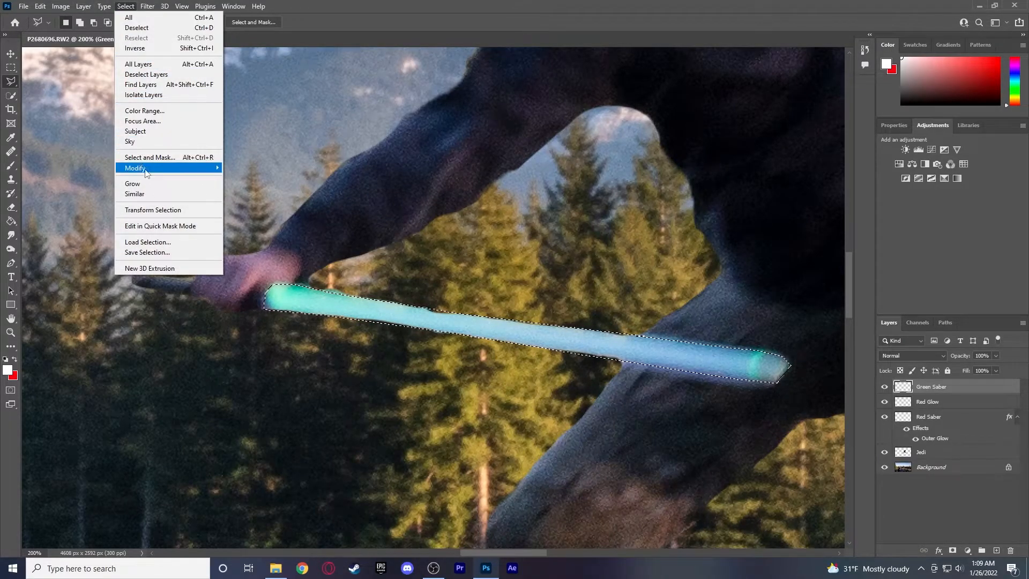
pyautogui.moveTo(209, 169)
pyautogui.click(237, 188)
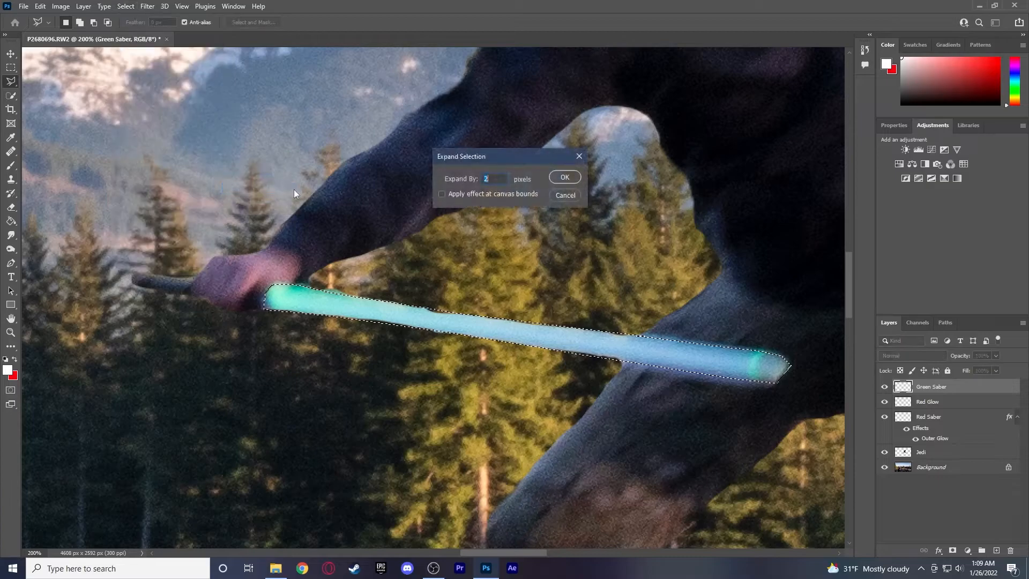
pyautogui.click(562, 174)
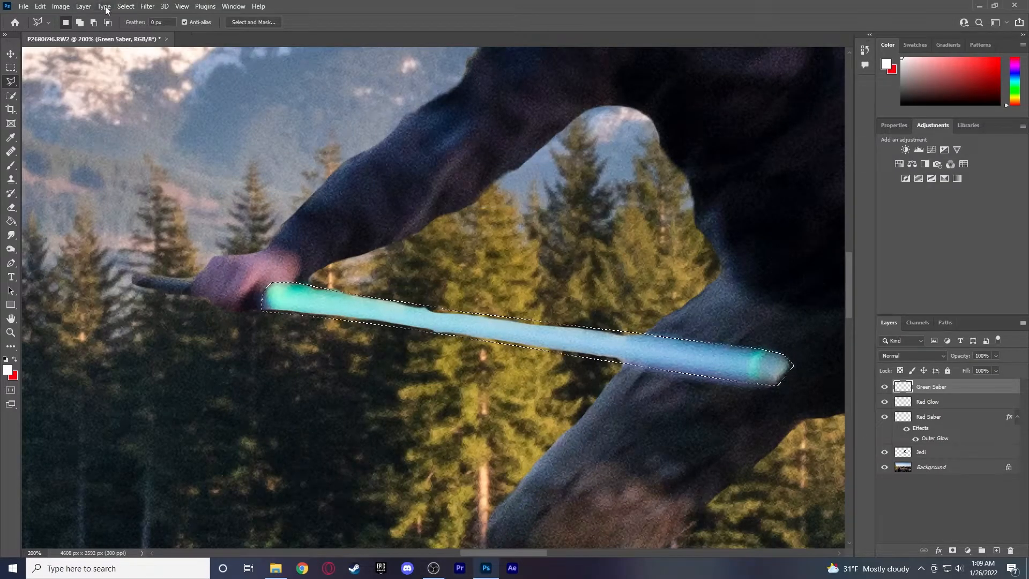
pyautogui.click(127, 7)
pyautogui.moveTo(163, 163)
pyautogui.click(239, 209)
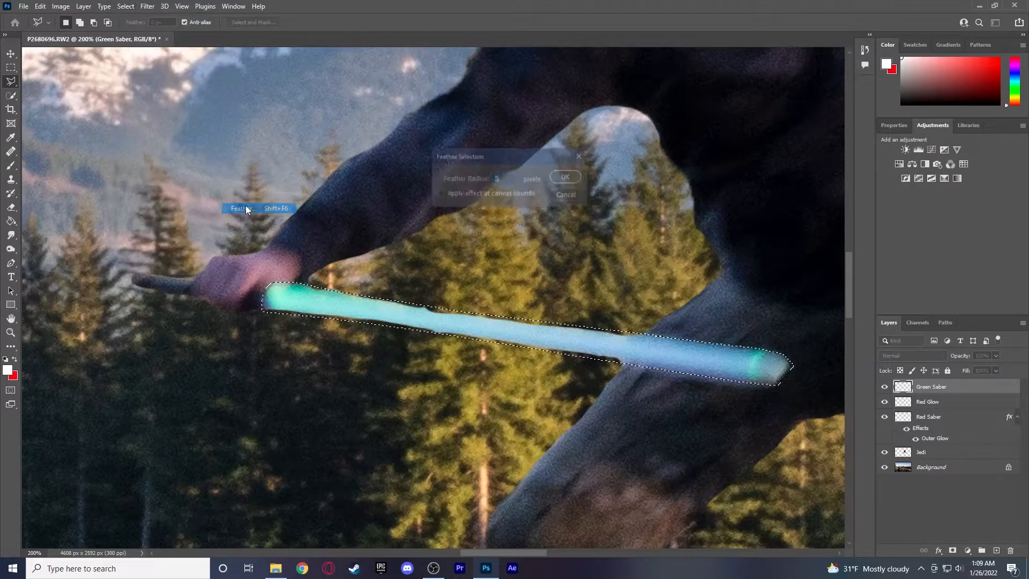
pyautogui.click(567, 177)
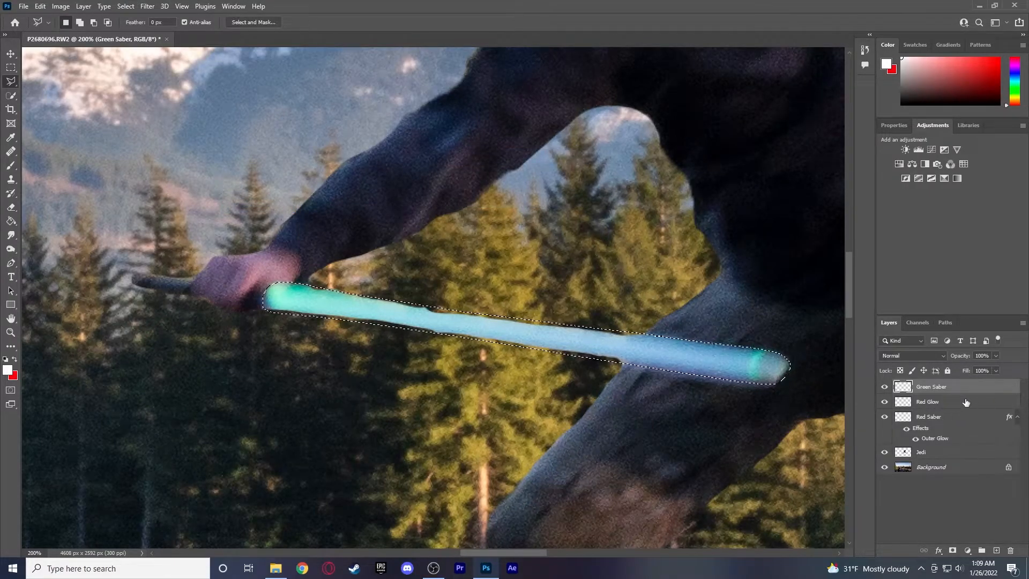
# Fill the blade selection with white on the Green Saber layer and deselect it
pyautogui.click(11, 221)
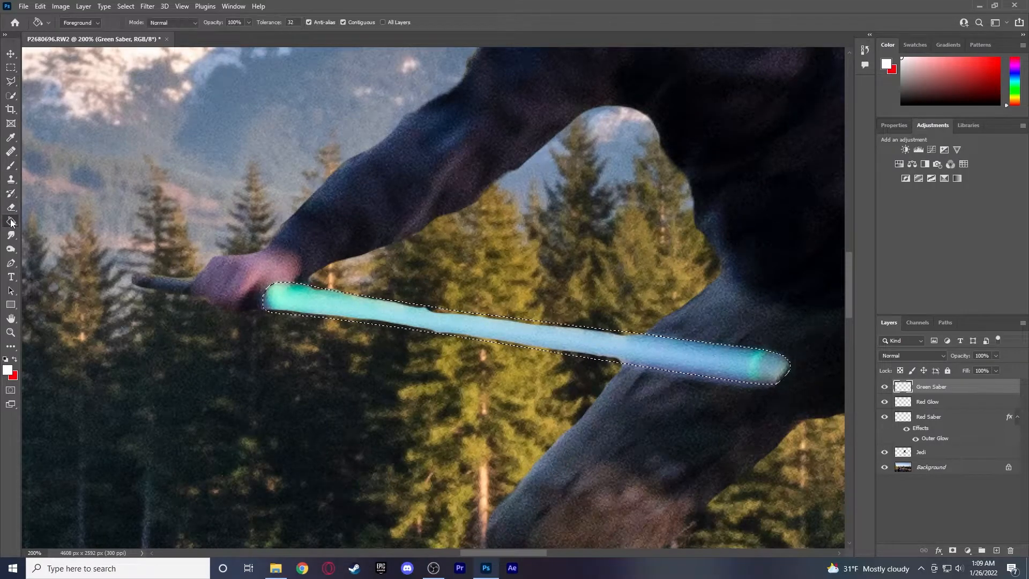
pyautogui.click(346, 302)
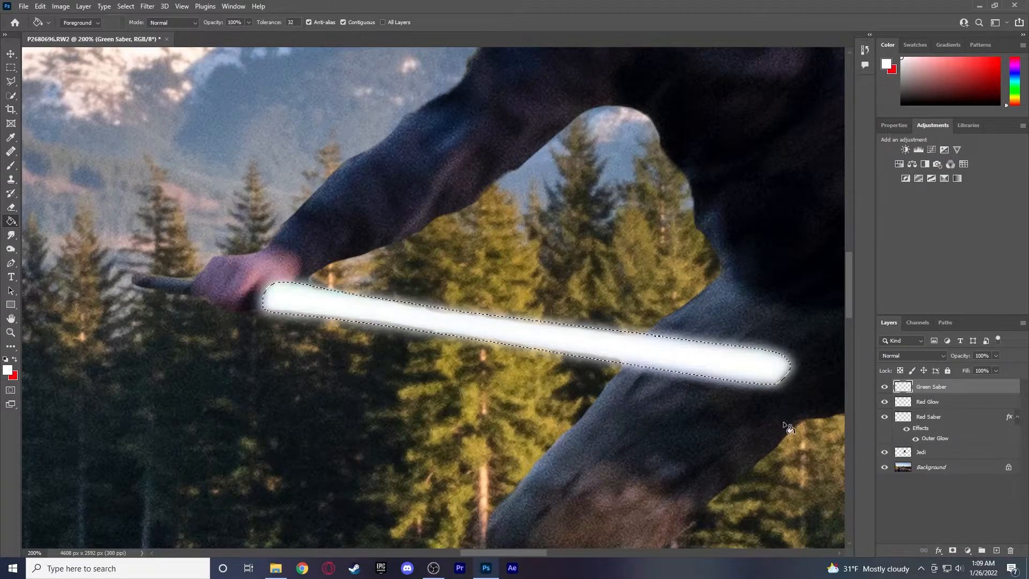
pyautogui.hotkey('ctrl', 'd')
# Add an Outer Glow effect to the Green Saber layer and change the glow color to bright green
pyautogui.click(10, 332)
pyautogui.click(322, 22)
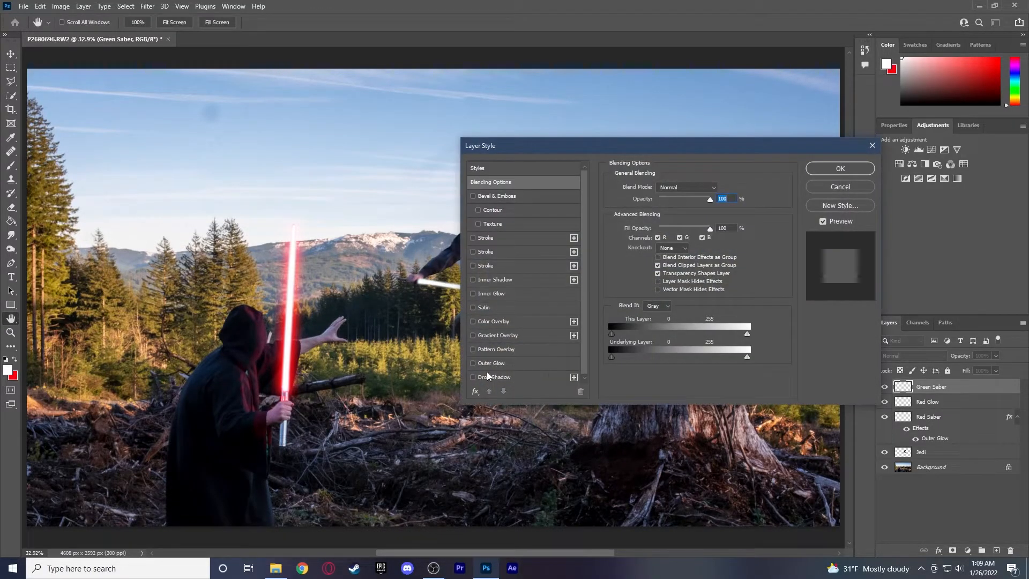
pyautogui.click(472, 364)
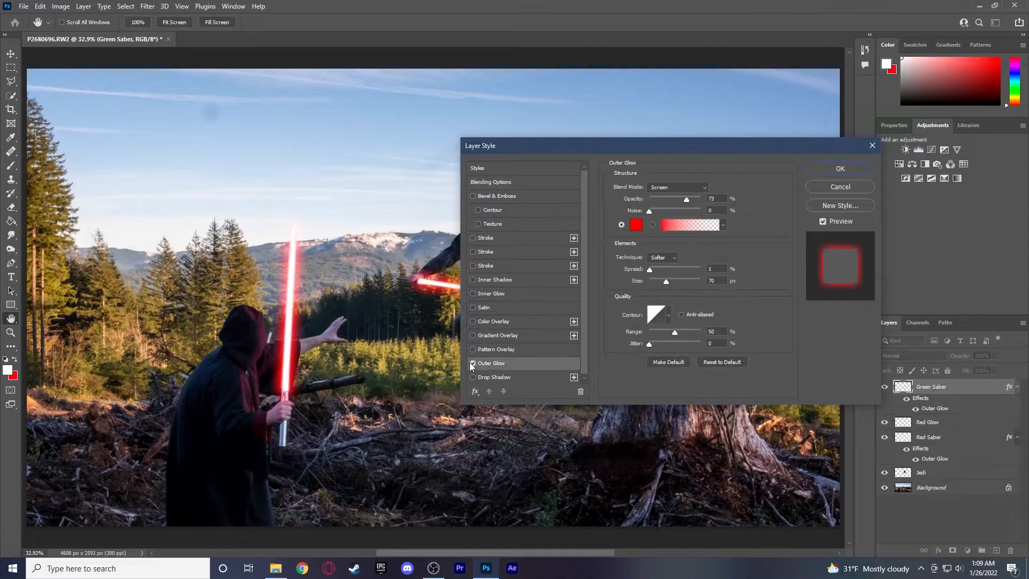
pyautogui.click(635, 226)
pyautogui.click(767, 381)
pyautogui.moveTo(770, 384); pyautogui.dragTo(768, 393)
pyautogui.click(870, 290)
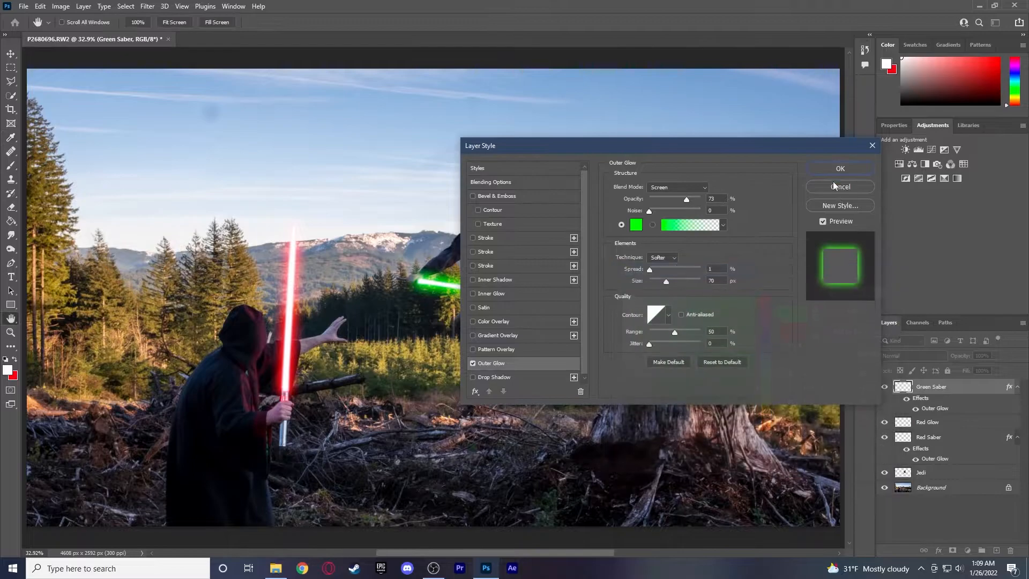
pyautogui.click(830, 170)
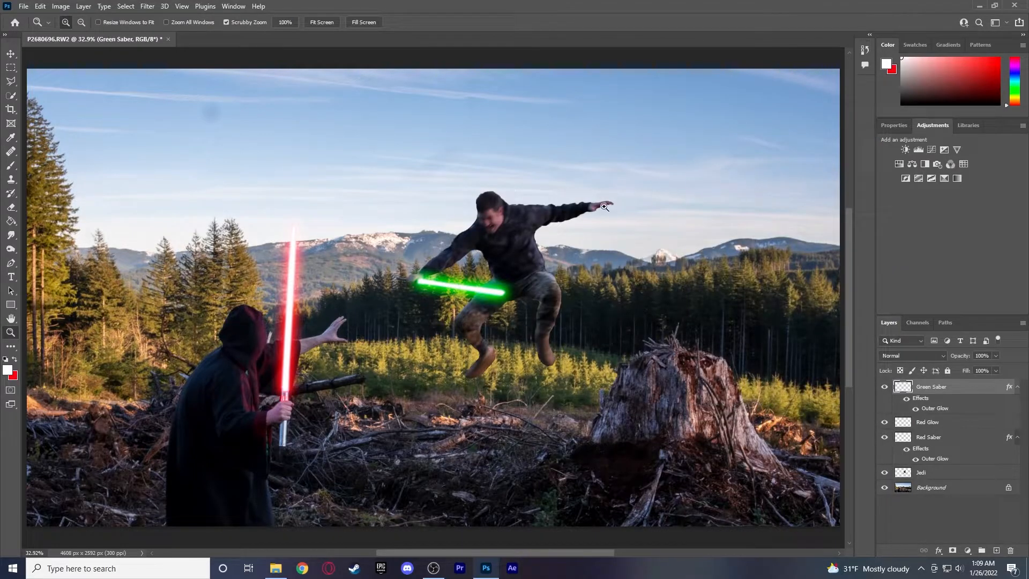
# Add a new layer above Green Saber and name it Green Glow
pyautogui.click(513, 272)
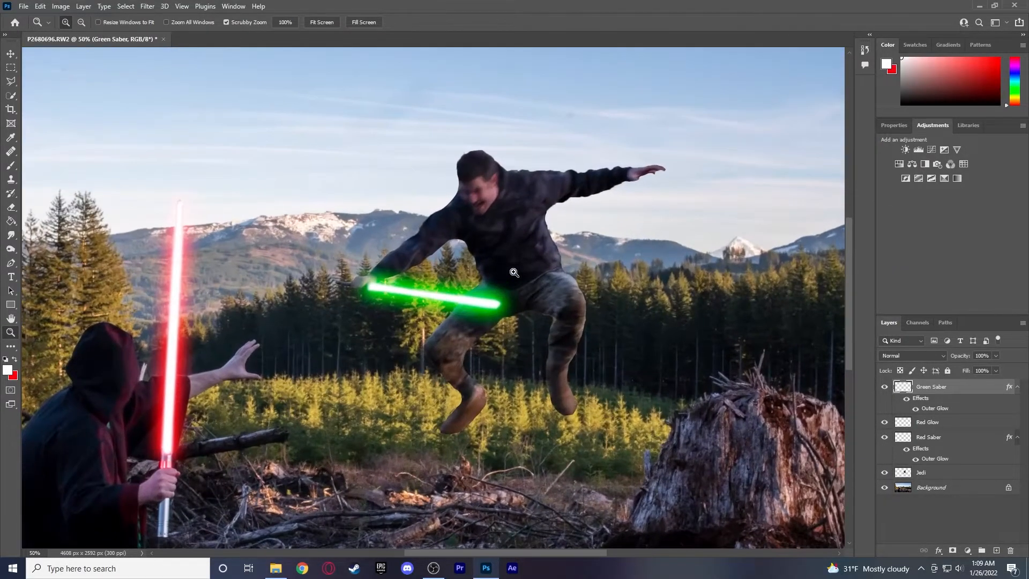
pyautogui.click(514, 272)
pyautogui.click(513, 271)
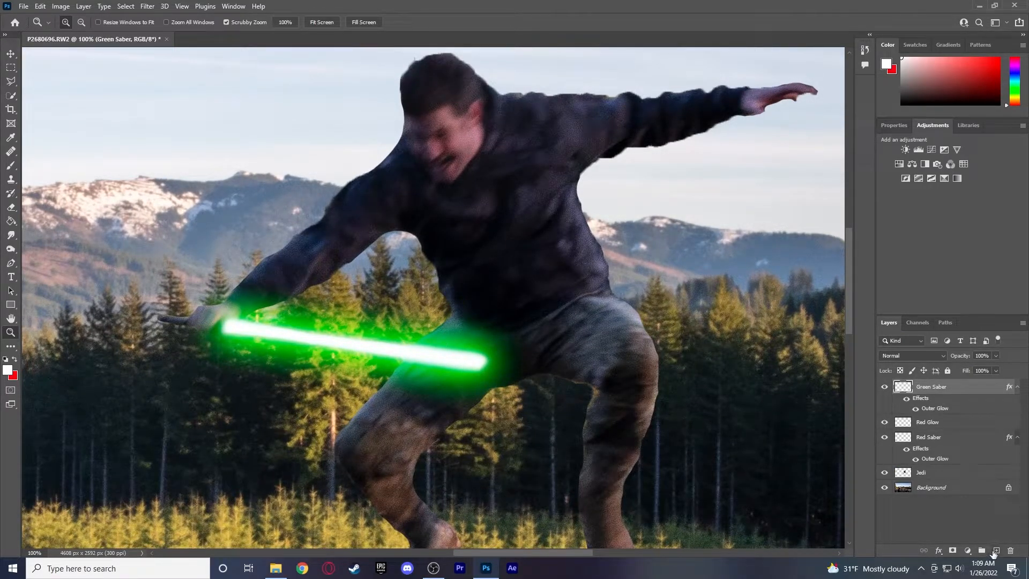
pyautogui.click(996, 551)
pyautogui.doubleClick(922, 387)
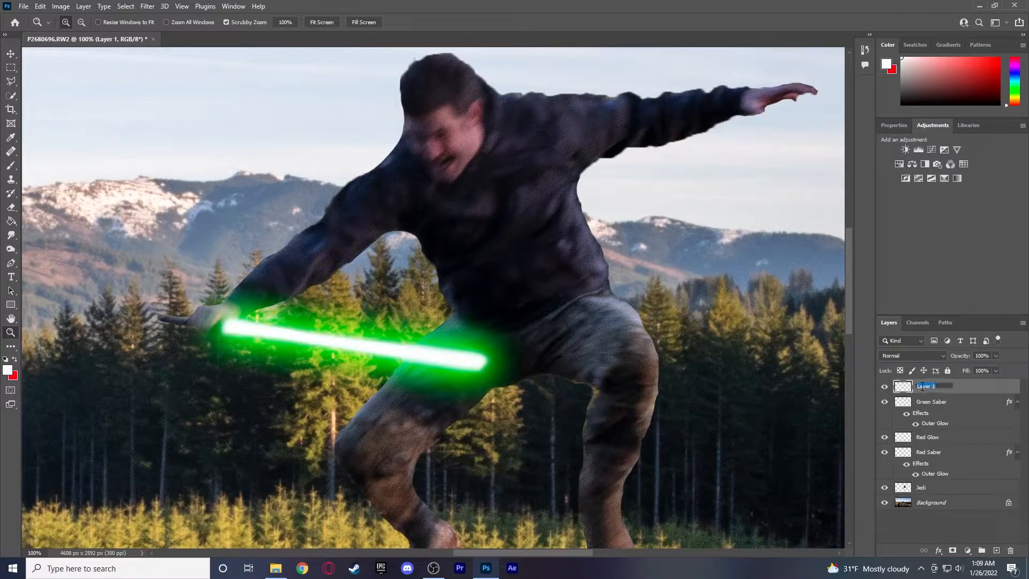
pyautogui.write('Green Glow')
pyautogui.press('Return')
# Swap the foreground and background colors and set the foreground to bright green (#06ff00)
pyautogui.click(14, 359)
pyautogui.click(7, 369)
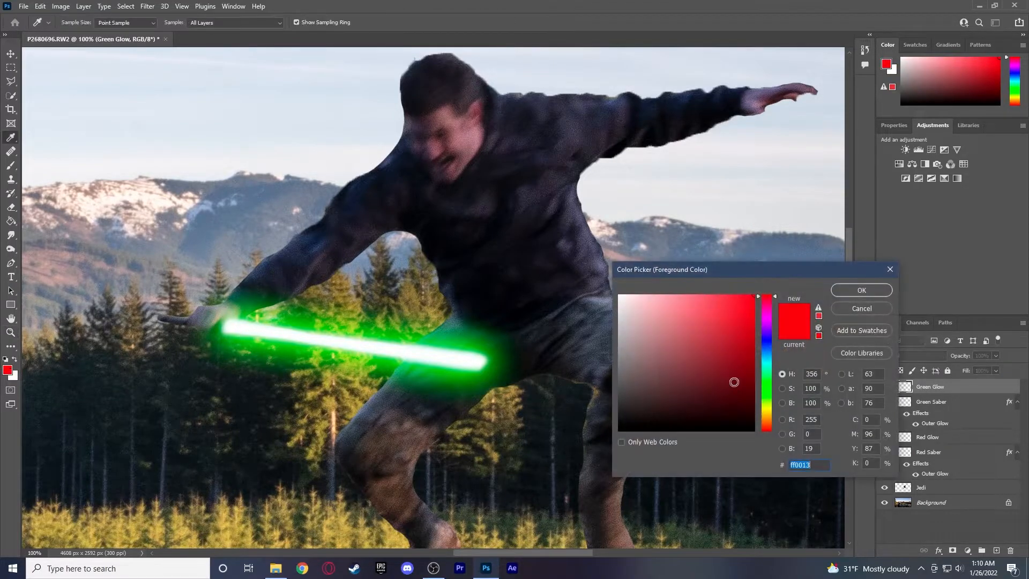
pyautogui.click(769, 378)
pyautogui.moveTo(769, 378)
pyautogui.mouseDown()
pyautogui.moveTo(771, 367)
pyautogui.moveTo(771, 387)
pyautogui.mouseUp()
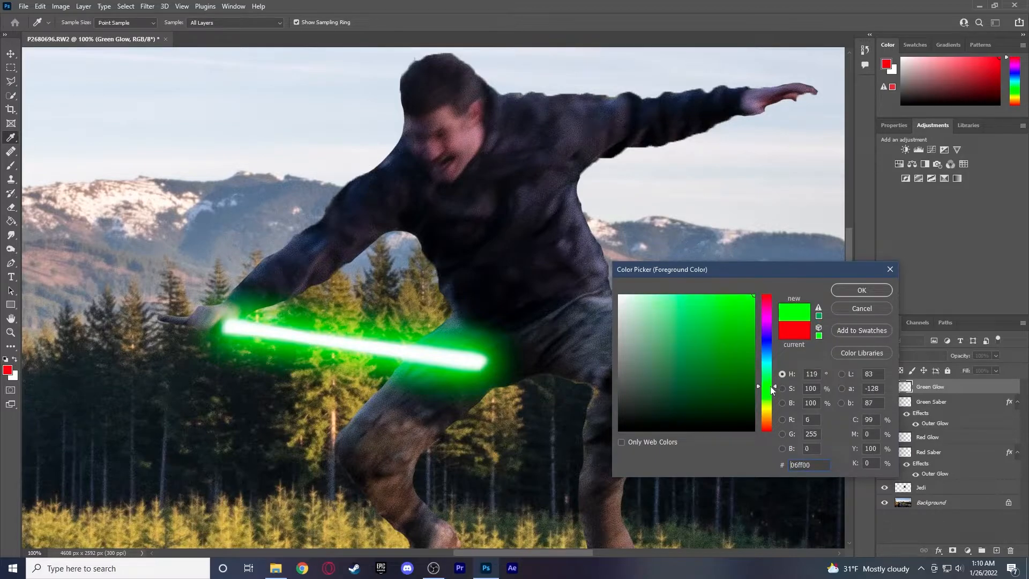
pyautogui.click(844, 289)
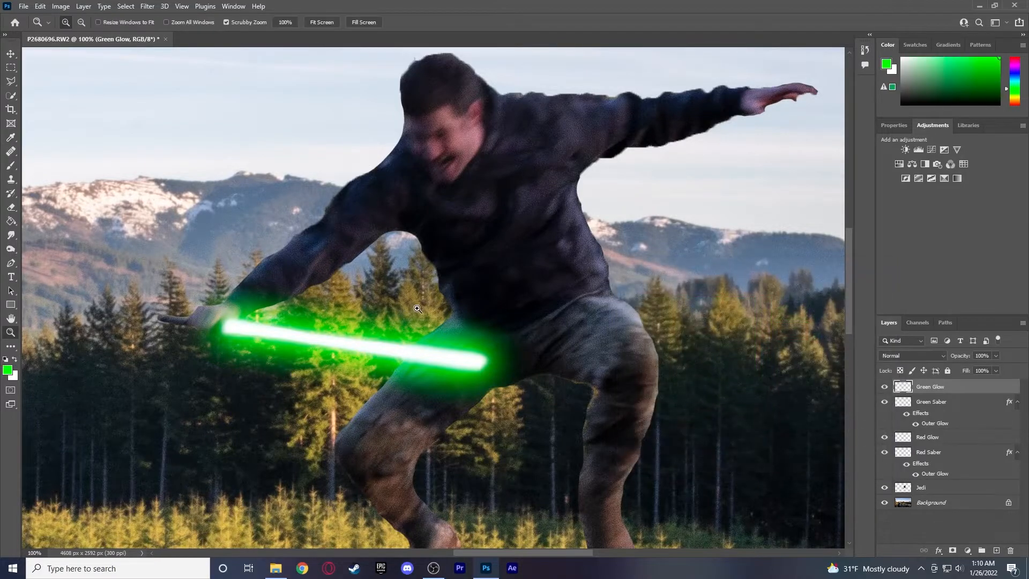
# Brush soft green light onto the jumping man's saber hand and the forearm folds beside the blade
pyautogui.click(11, 166)
pyautogui.scroll(-3, 411, 384)
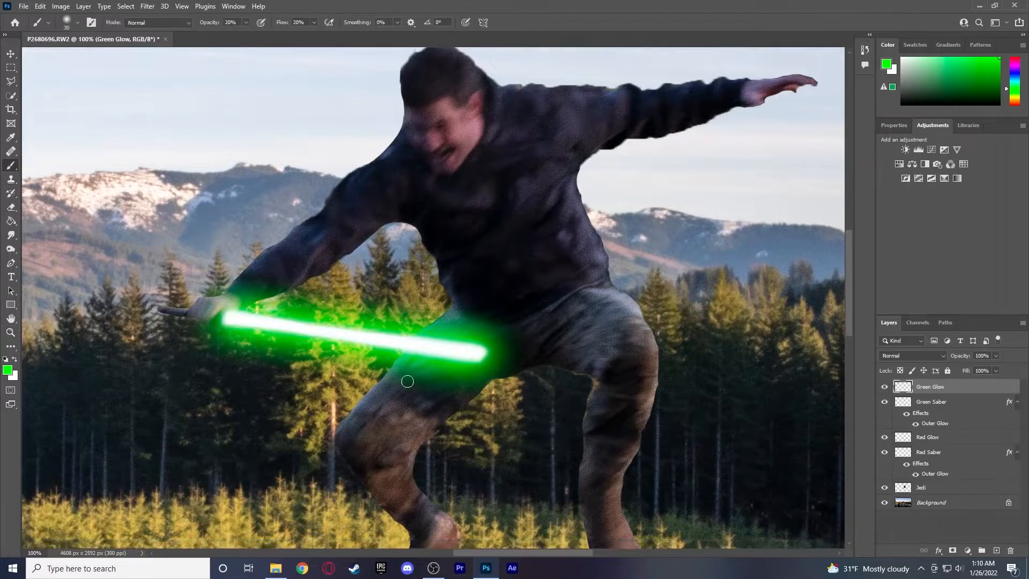
pyautogui.scroll(1, 411, 384)
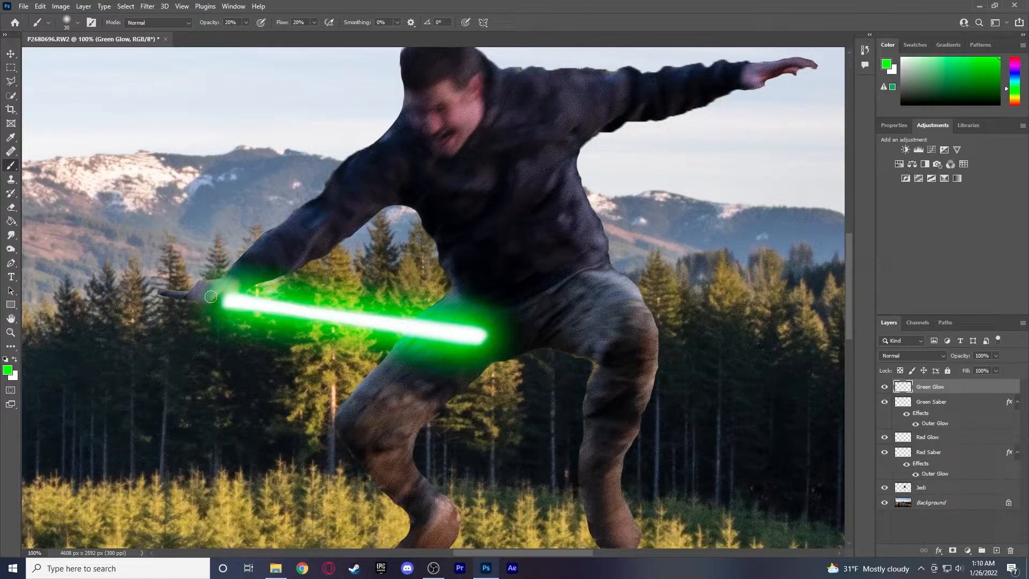
pyautogui.moveTo(228, 286)
pyautogui.mouseDown()
pyautogui.moveTo(208, 283)
pyautogui.moveTo(196, 298)
pyautogui.moveTo(203, 282)
pyautogui.moveTo(189, 300)
pyautogui.mouseUp()
pyautogui.moveTo(297, 268)
pyautogui.mouseDown()
pyautogui.moveTo(320, 230)
pyautogui.moveTo(296, 268)
pyautogui.mouseUp()
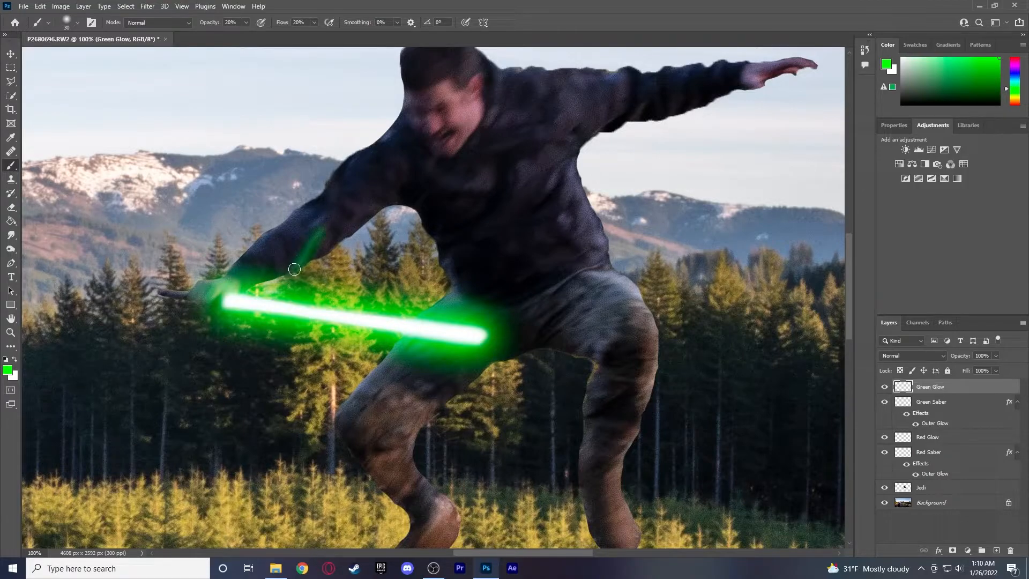
# Brush green light over the jumping man's face on the Green Glow layer
pyautogui.scroll(-1, 367, 401)
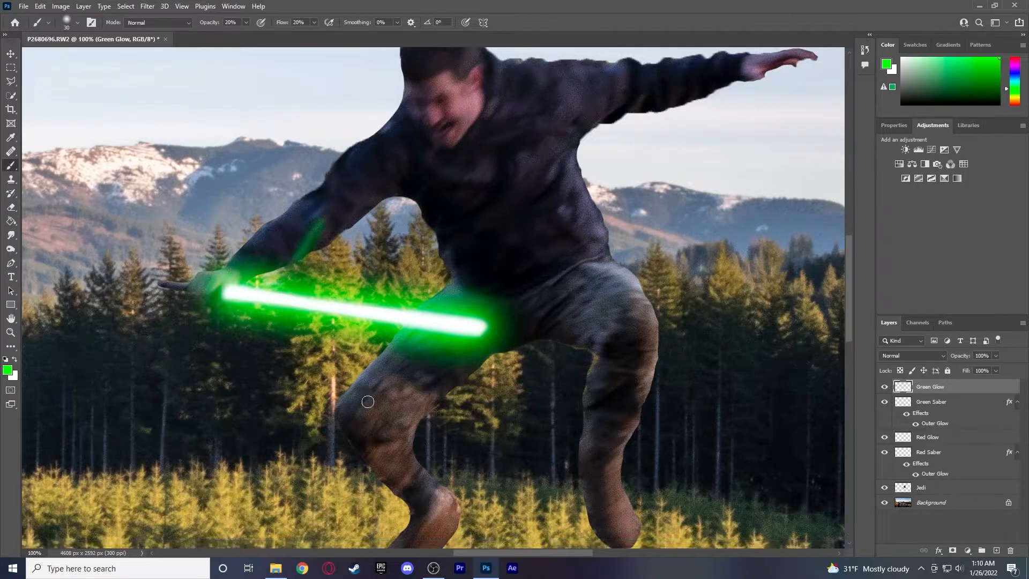
pyautogui.scroll(2, 400, 368)
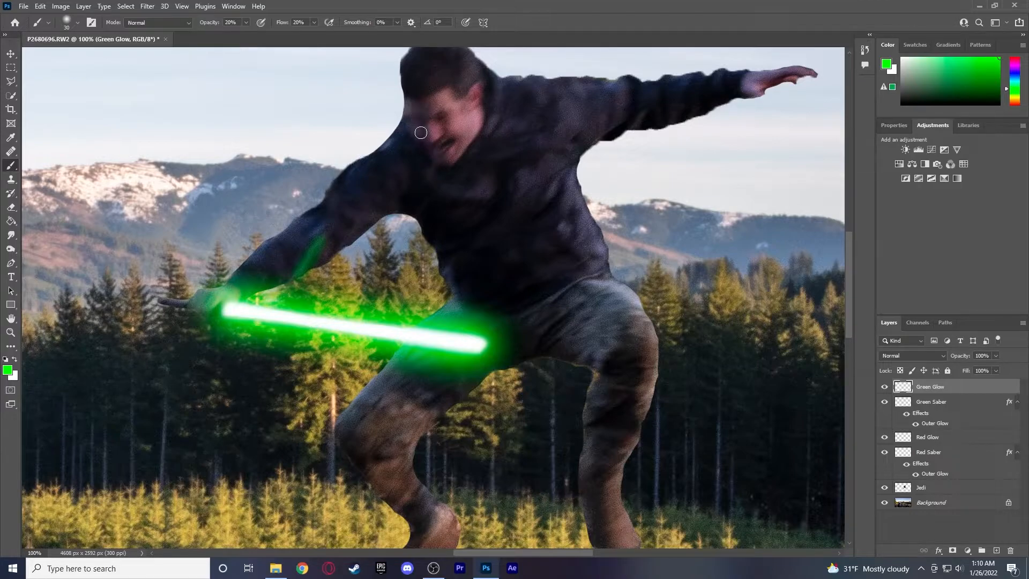
pyautogui.moveTo(442, 161)
pyautogui.mouseDown()
pyautogui.moveTo(411, 100)
pyautogui.moveTo(425, 122)
pyautogui.moveTo(427, 105)
pyautogui.moveTo(449, 162)
pyautogui.moveTo(420, 109)
pyautogui.moveTo(459, 161)
pyautogui.moveTo(424, 107)
pyautogui.moveTo(437, 118)
pyautogui.moveTo(433, 100)
pyautogui.moveTo(451, 89)
pyautogui.moveTo(442, 113)
pyautogui.moveTo(461, 106)
pyautogui.moveTo(434, 101)
pyautogui.moveTo(460, 93)
pyautogui.moveTo(440, 118)
pyautogui.moveTo(464, 112)
pyautogui.moveTo(443, 122)
pyautogui.moveTo(464, 117)
pyautogui.moveTo(446, 128)
pyautogui.moveTo(470, 128)
pyautogui.moveTo(455, 139)
pyautogui.moveTo(474, 131)
pyautogui.moveTo(463, 150)
pyautogui.moveTo(473, 133)
pyautogui.moveTo(442, 105)
pyautogui.moveTo(439, 119)
pyautogui.moveTo(472, 119)
pyautogui.moveTo(474, 105)
pyautogui.moveTo(468, 132)
pyautogui.moveTo(472, 101)
pyautogui.mouseUp()
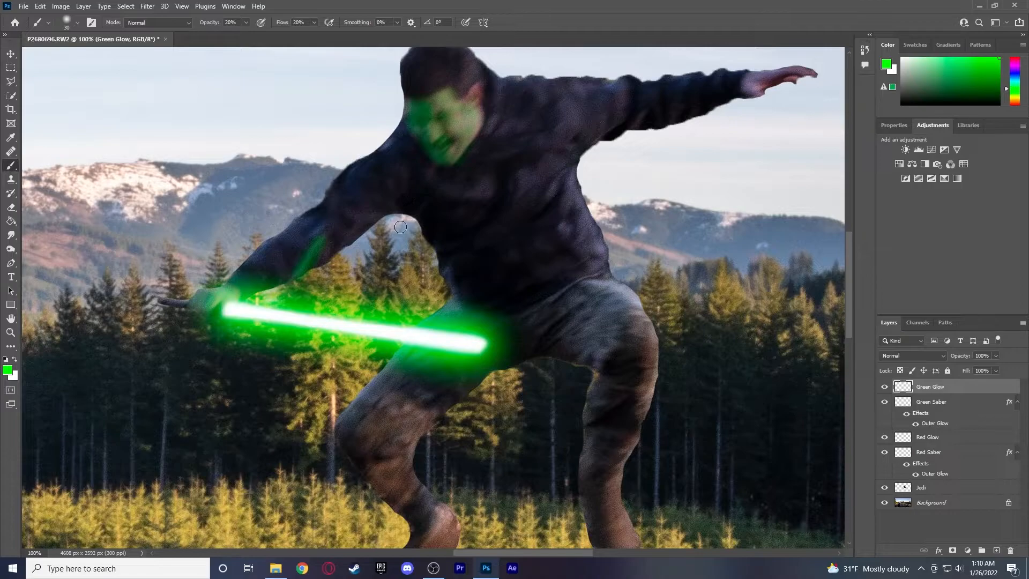
# Set the Green Glow layer's blend mode to Screen and brush green light along the sleeve of the saber arm
pyautogui.click(899, 356)
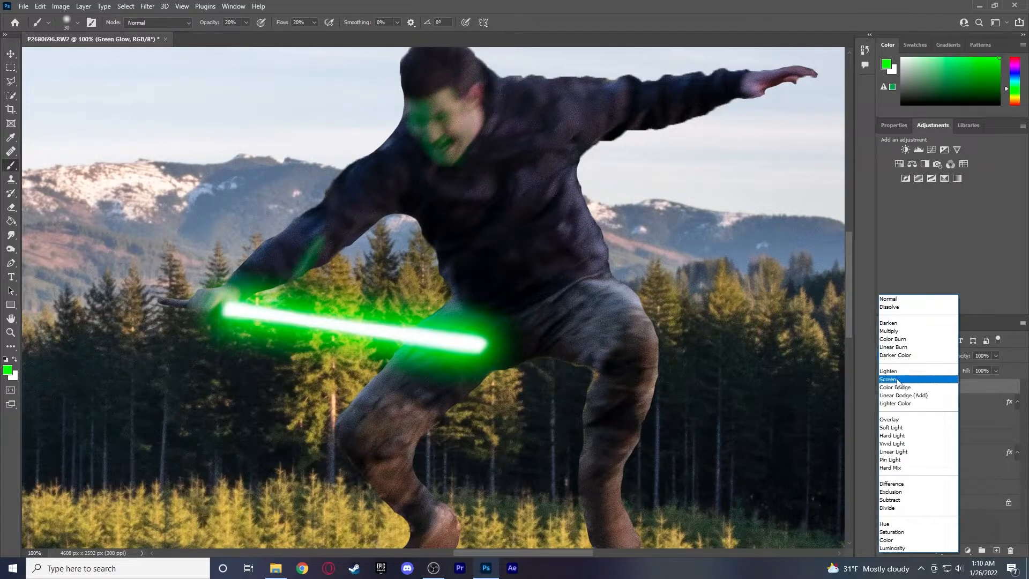
pyautogui.click(898, 382)
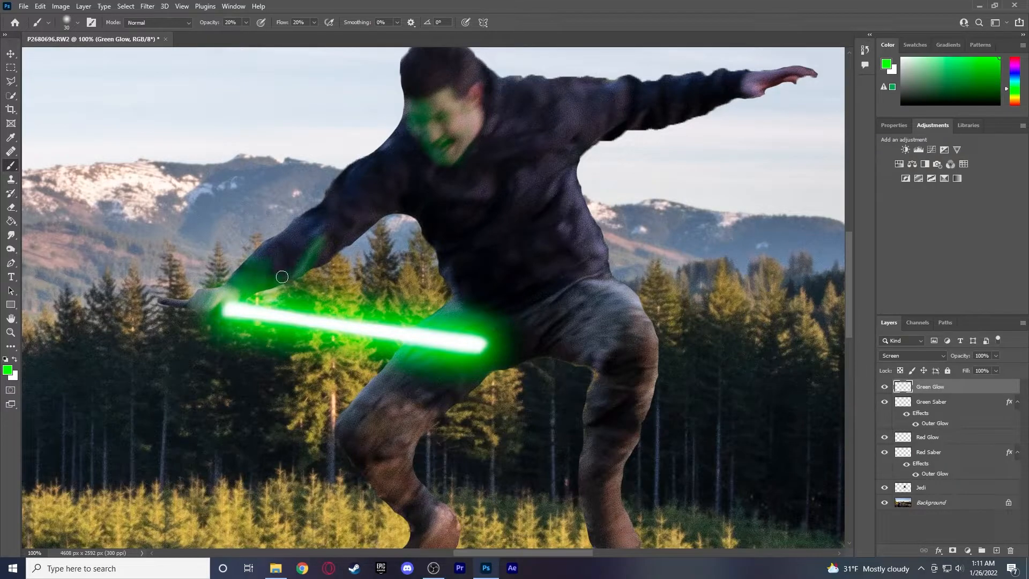
pyautogui.moveTo(319, 213)
pyautogui.mouseDown()
pyautogui.moveTo(389, 152)
pyautogui.moveTo(347, 171)
pyautogui.moveTo(283, 233)
pyautogui.moveTo(355, 166)
pyautogui.moveTo(287, 224)
pyautogui.moveTo(228, 282)
pyautogui.moveTo(222, 307)
pyautogui.moveTo(240, 263)
pyautogui.mouseUp()
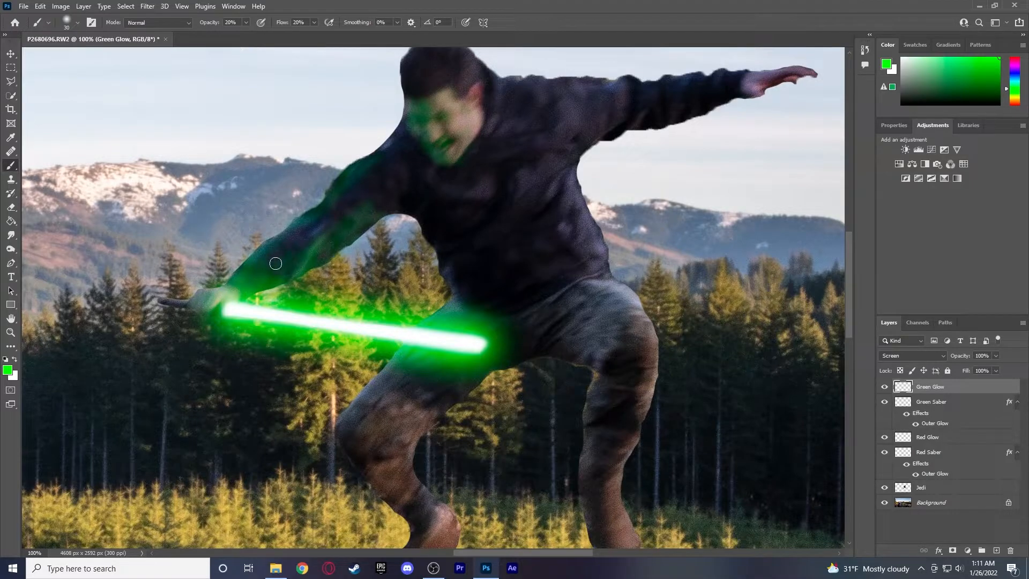
# Brush green light along the edge of the torso from the armpit of the saber arm to the waist
pyautogui.scroll(-2, 362, 293)
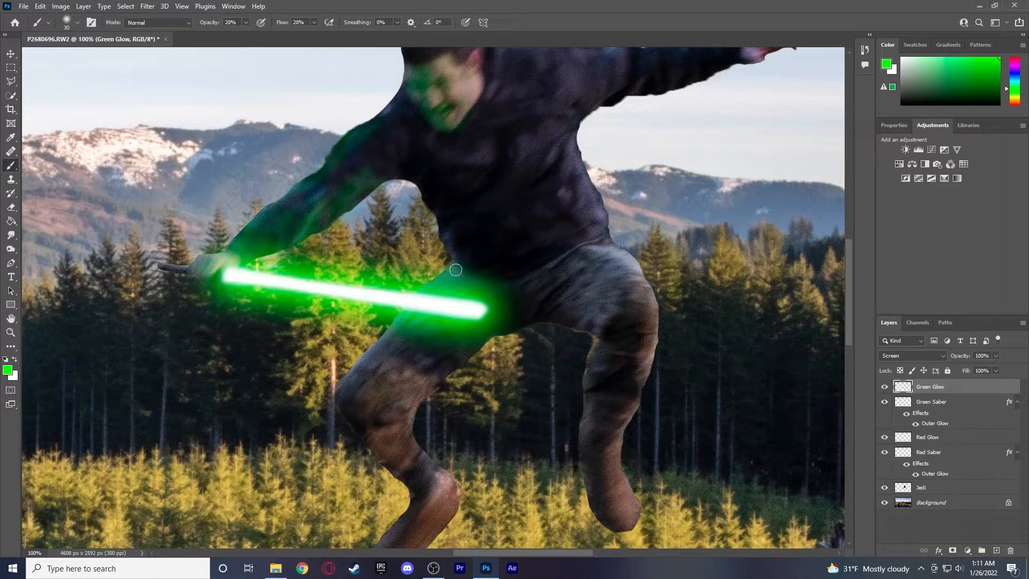
pyautogui.moveTo(456, 256)
pyautogui.mouseDown()
pyautogui.moveTo(422, 185)
pyautogui.moveTo(464, 274)
pyautogui.moveTo(483, 262)
pyautogui.moveTo(475, 223)
pyautogui.moveTo(464, 239)
pyautogui.moveTo(477, 261)
pyautogui.moveTo(469, 240)
pyautogui.mouseUp()
pyautogui.moveTo(407, 180)
pyautogui.mouseDown()
pyautogui.moveTo(462, 230)
pyautogui.moveTo(381, 170)
pyautogui.moveTo(466, 220)
pyautogui.moveTo(386, 178)
pyautogui.moveTo(428, 180)
pyautogui.moveTo(474, 273)
pyautogui.mouseUp()
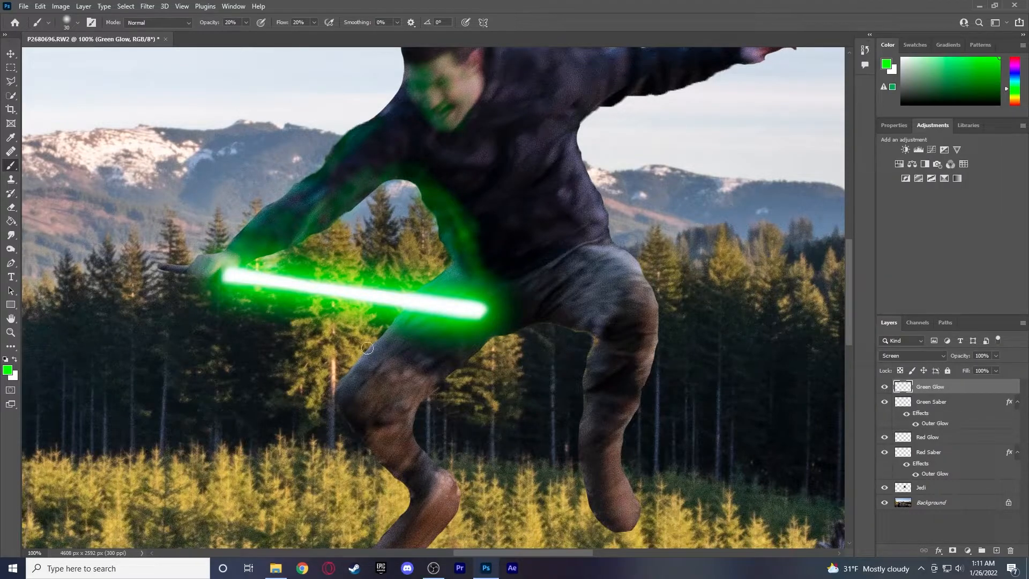
# Check the green light in the full image and undo the last three brush strokes
pyautogui.click(11, 335)
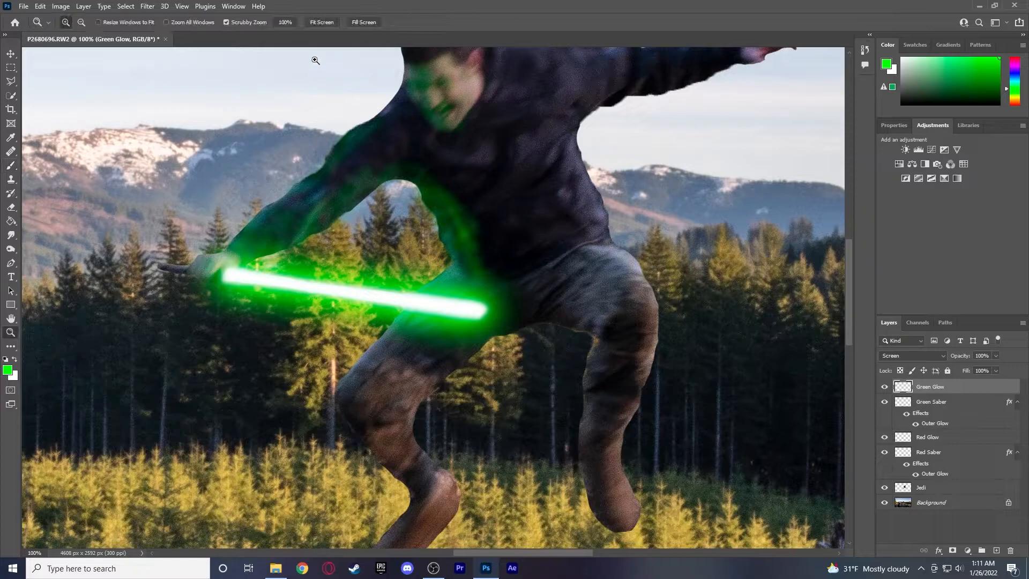
pyautogui.click(331, 23)
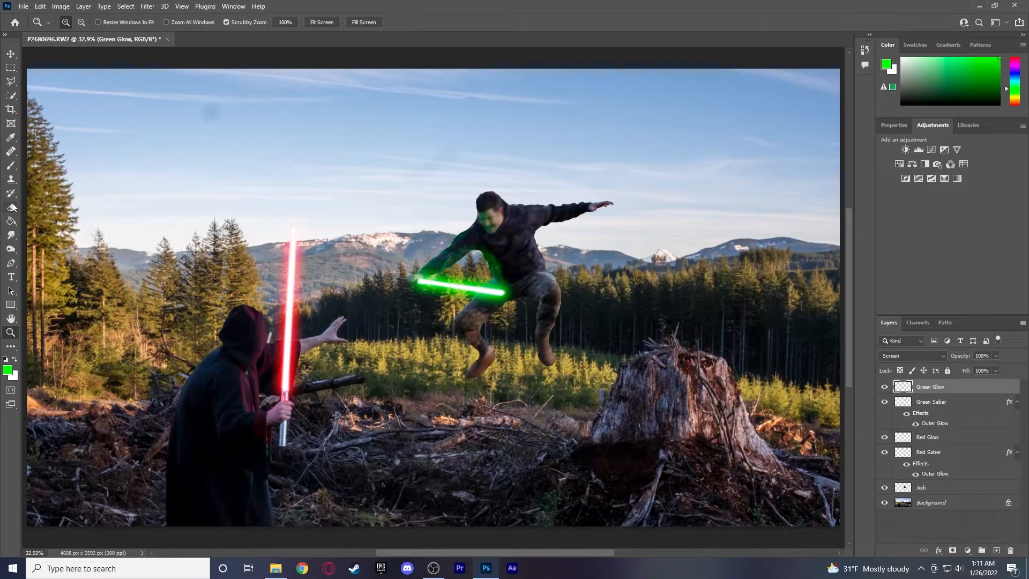
pyautogui.click(11, 165)
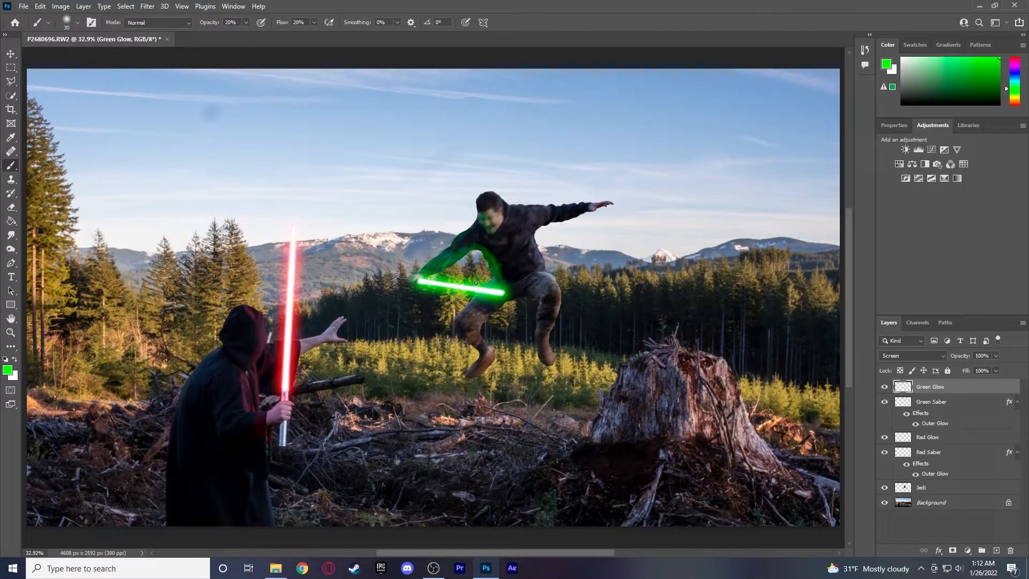
pyautogui.hotkey('ctrl', 'z')
pyautogui.hotkey('ctrl', 'z')
pyautogui.hotkey('ctrl', 'z')
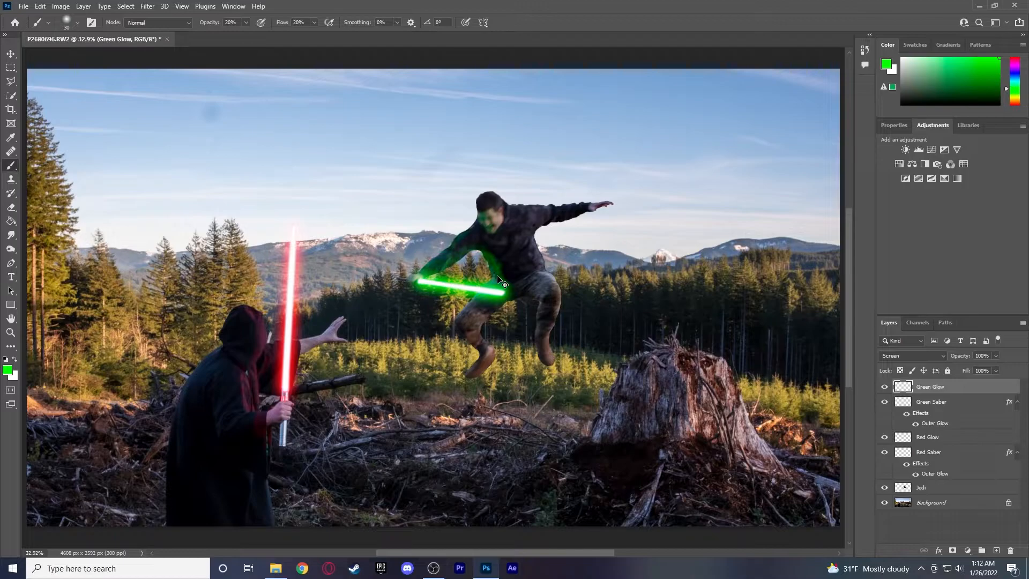
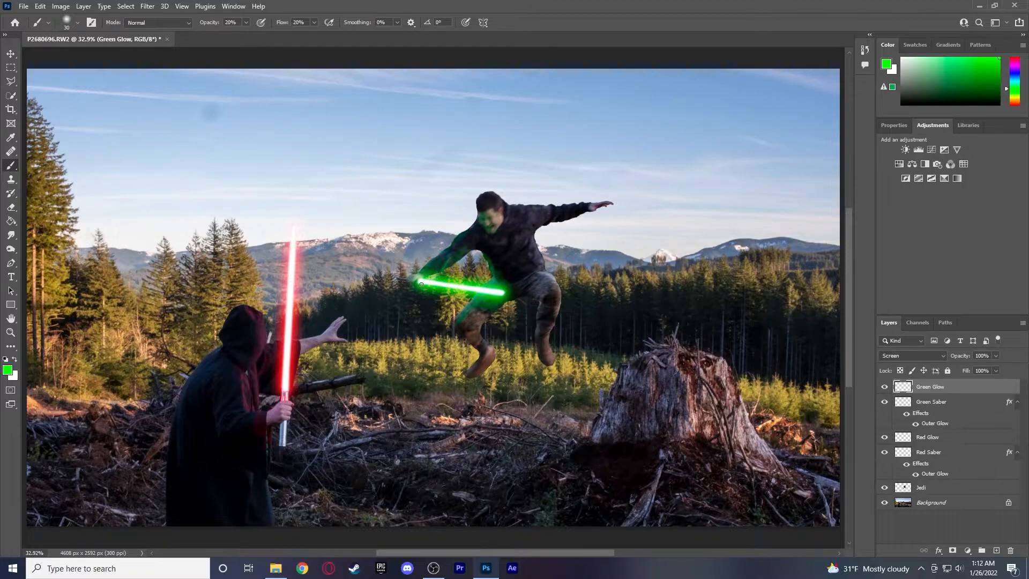
# Place the spark image NicePng_spark-png_159876 from the SW PS Stock folder into the forest composite
pyautogui.click(933, 531)
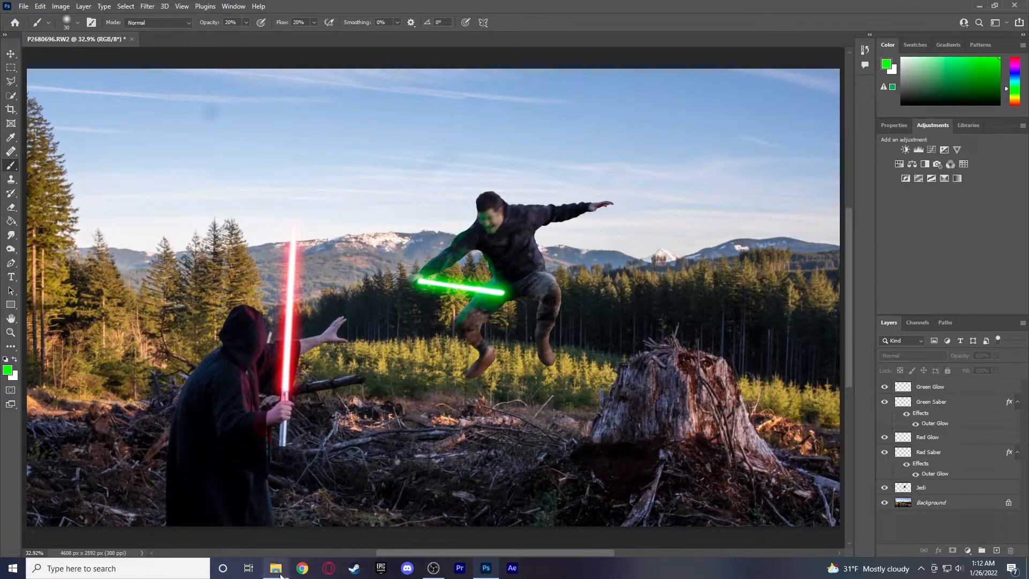
pyautogui.click(277, 572)
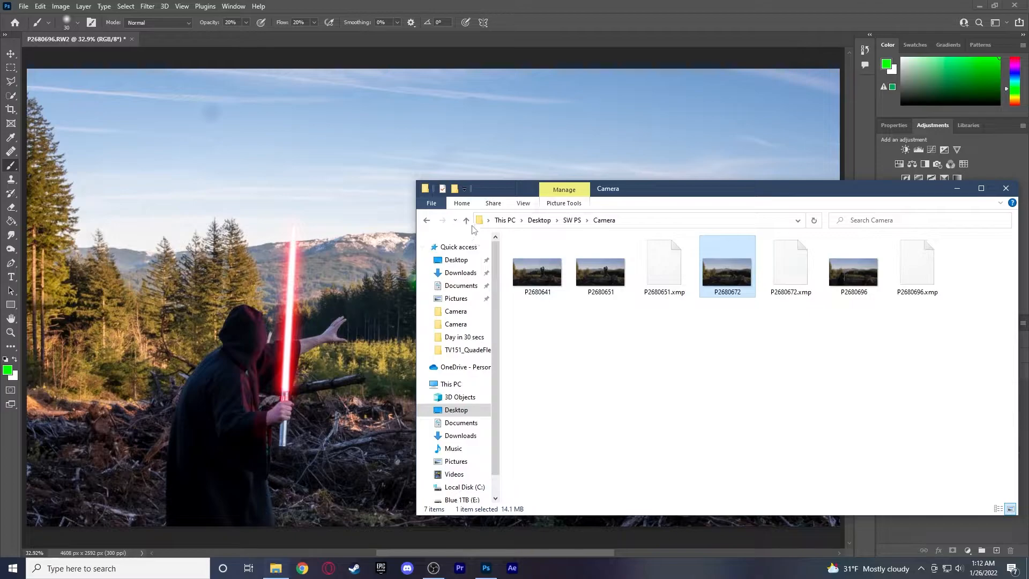
pyautogui.click(570, 220)
pyautogui.doubleClick(544, 268)
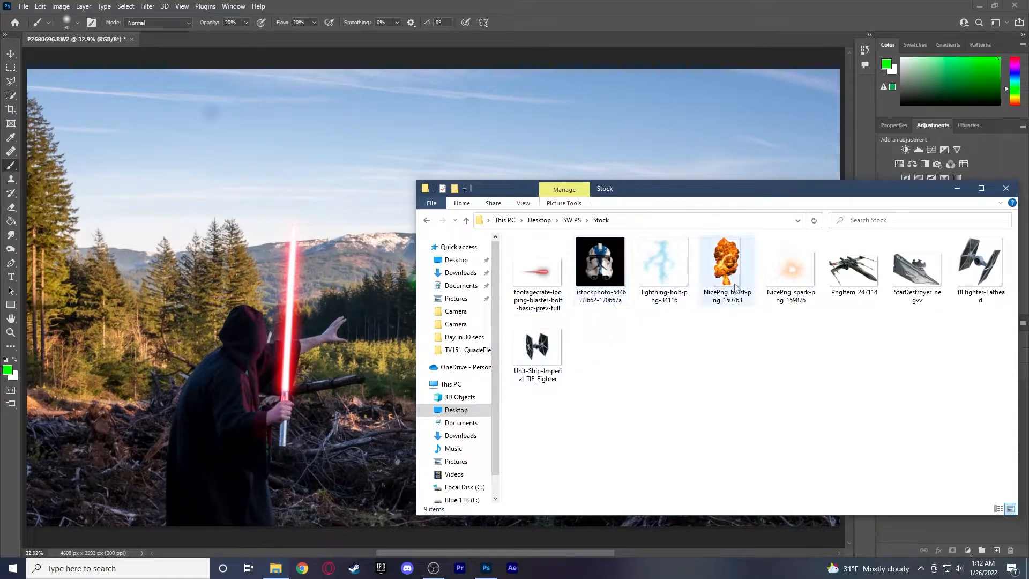
pyautogui.moveTo(787, 274); pyautogui.dragTo(394, 361)
# Scale the placed spark to about 64% and position it in front of the hooded figure's outstretched hand
pyautogui.moveTo(439, 314); pyautogui.dragTo(364, 345)
pyautogui.moveTo(550, 191); pyautogui.dragTo(410, 290)
pyautogui.moveTo(298, 397); pyautogui.dragTo(363, 373)
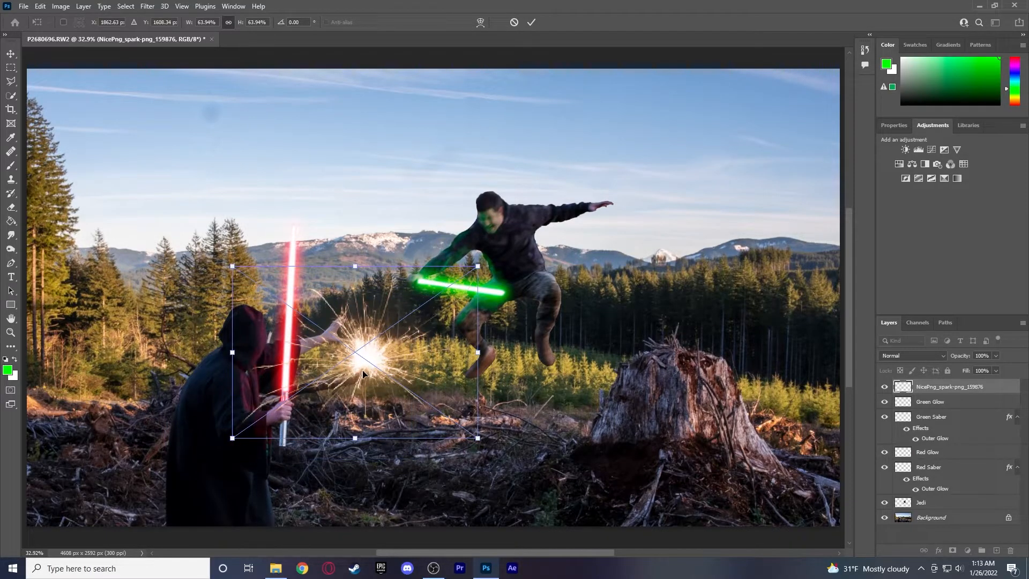
pyautogui.press('Return')
pyautogui.press('b')
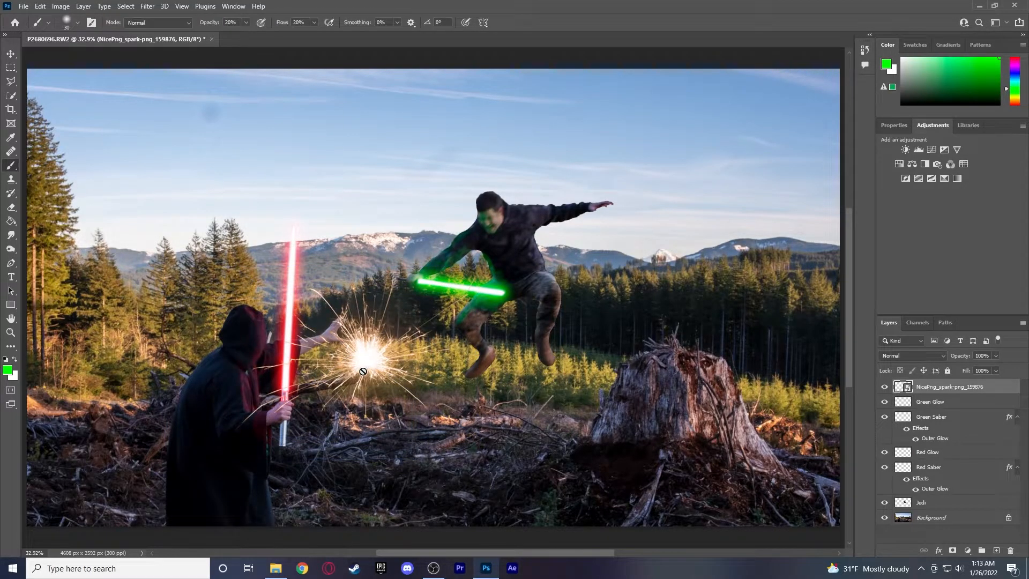
# Rename the placed spark layer as Spark 1
pyautogui.doubleClick(943, 387)
pyautogui.write('Spark 1')
pyautogui.press('Return')
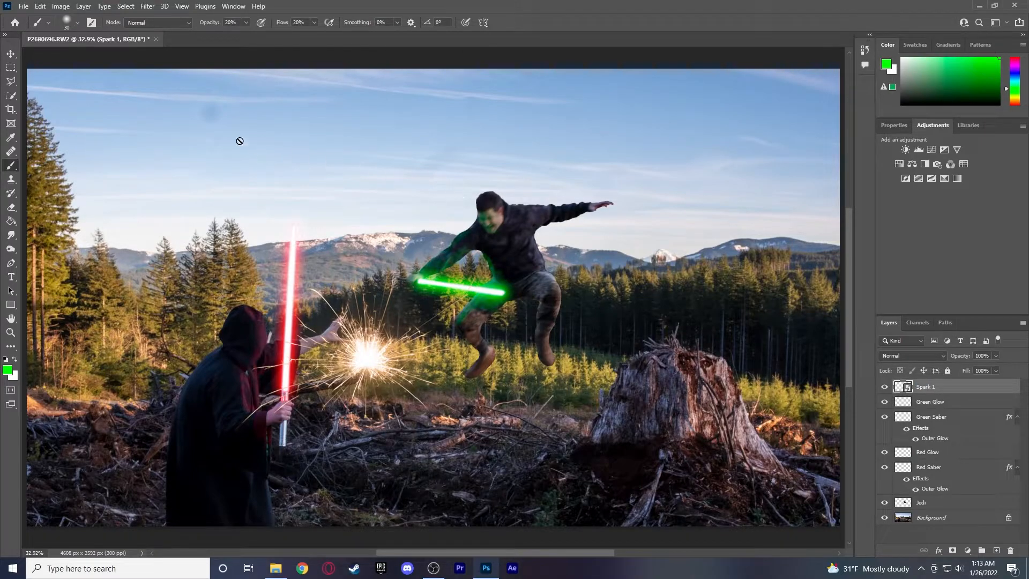
# Recolour Spark 1 to pale blue with a Hue/Saturation adjustment, hue about +175 and lightness about +26
pyautogui.click(71, 8)
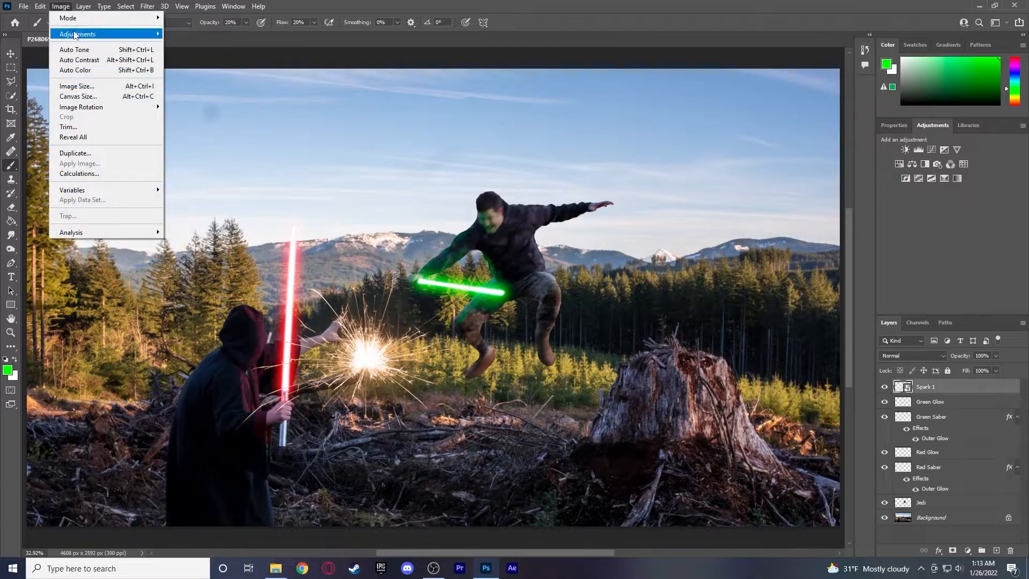
pyautogui.moveTo(75, 34)
pyautogui.click(225, 90)
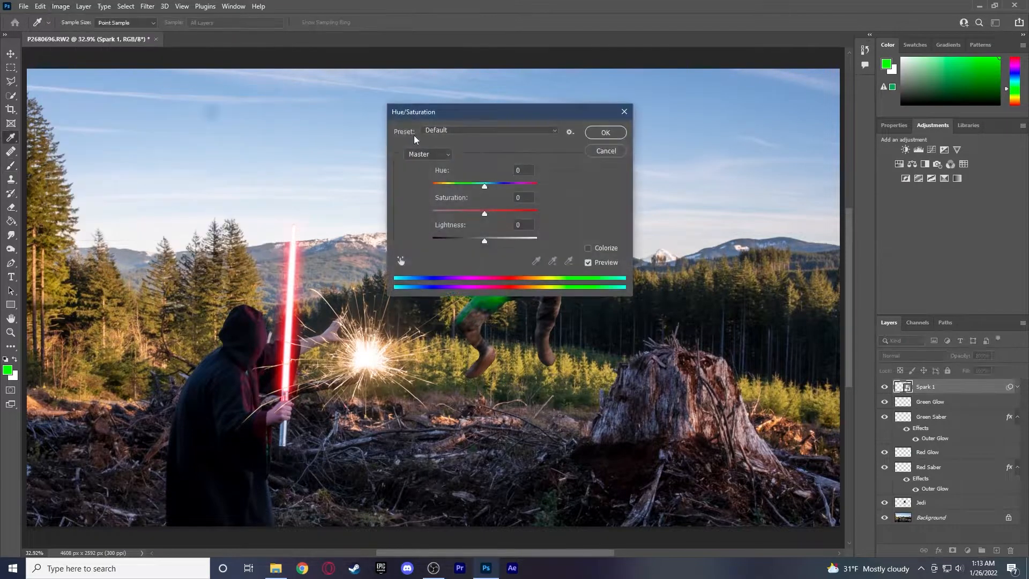
pyautogui.moveTo(482, 117); pyautogui.dragTo(581, 110)
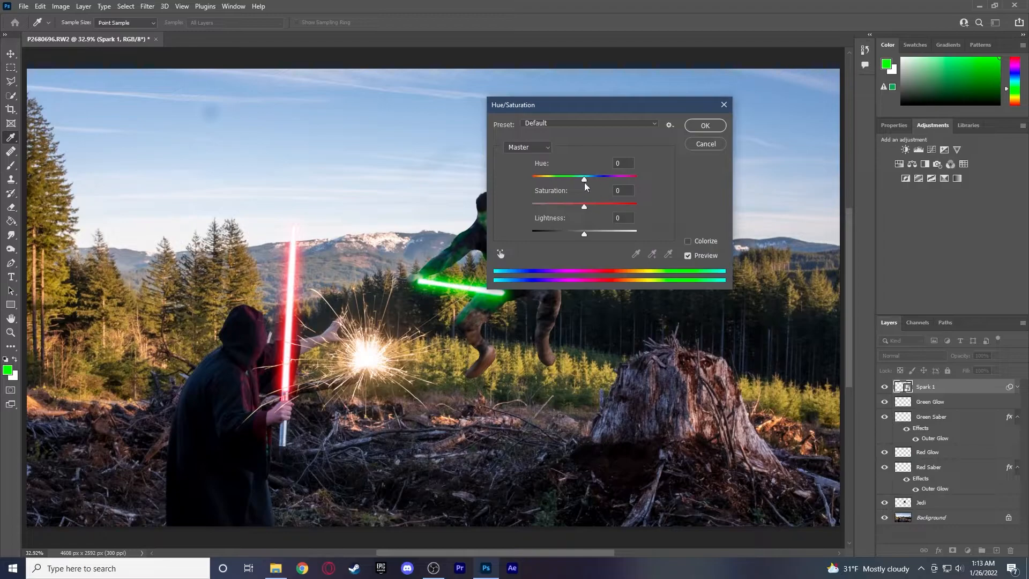
pyautogui.moveTo(587, 181); pyautogui.dragTo(640, 181)
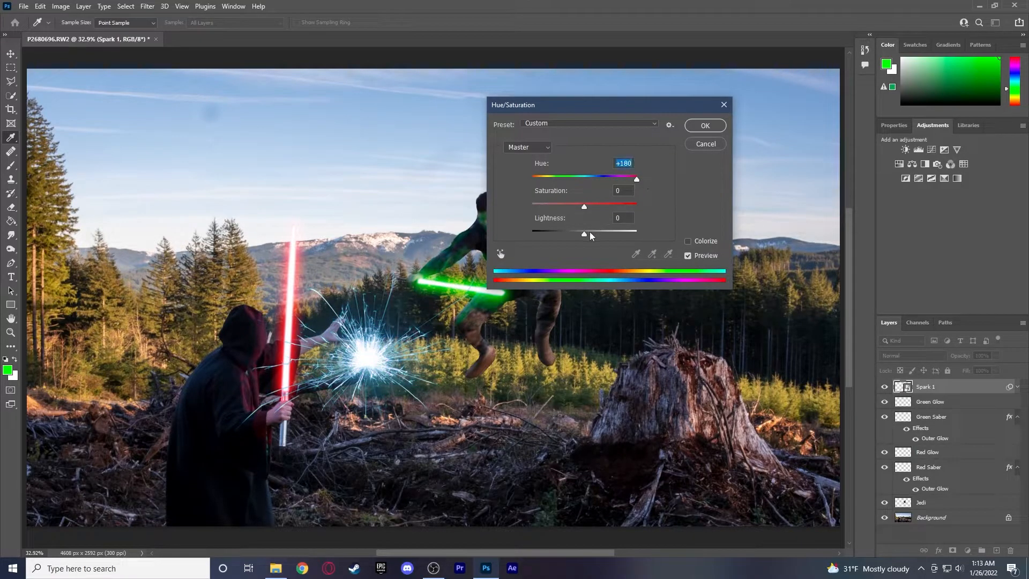
pyautogui.moveTo(587, 234)
pyautogui.mouseDown()
pyautogui.moveTo(604, 233)
pyautogui.moveTo(588, 232)
pyautogui.mouseUp()
pyautogui.moveTo(636, 179); pyautogui.dragTo(636, 182)
pyautogui.moveTo(605, 237); pyautogui.dragTo(596, 235)
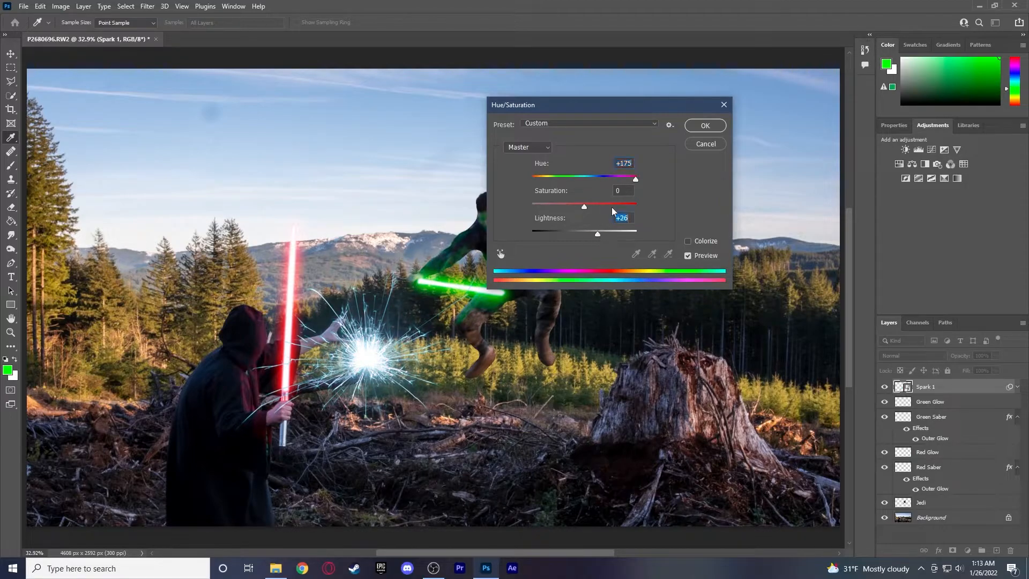
pyautogui.moveTo(634, 177); pyautogui.dragTo(633, 179)
pyautogui.click(691, 128)
# Shrink Spark 1 and move it beside the fingers of the hooded figure's outstretched hand
pyautogui.click(10, 54)
pyautogui.moveTo(371, 346); pyautogui.dragTo(379, 311)
pyautogui.moveTo(485, 233); pyautogui.dragTo(304, 360)
pyautogui.moveTo(271, 390); pyautogui.dragTo(348, 337)
# Rotate Spark 1 and shrink it further so that it sits on the tip of the hooded figure's thumb
pyautogui.click(11, 333)
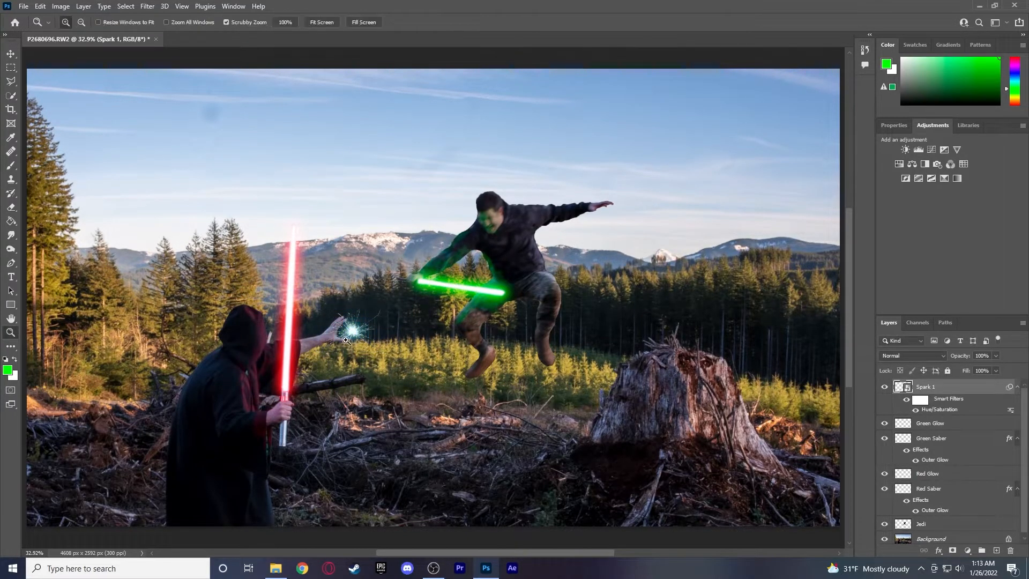
pyautogui.click(345, 339)
pyautogui.click(346, 340)
pyautogui.click(345, 339)
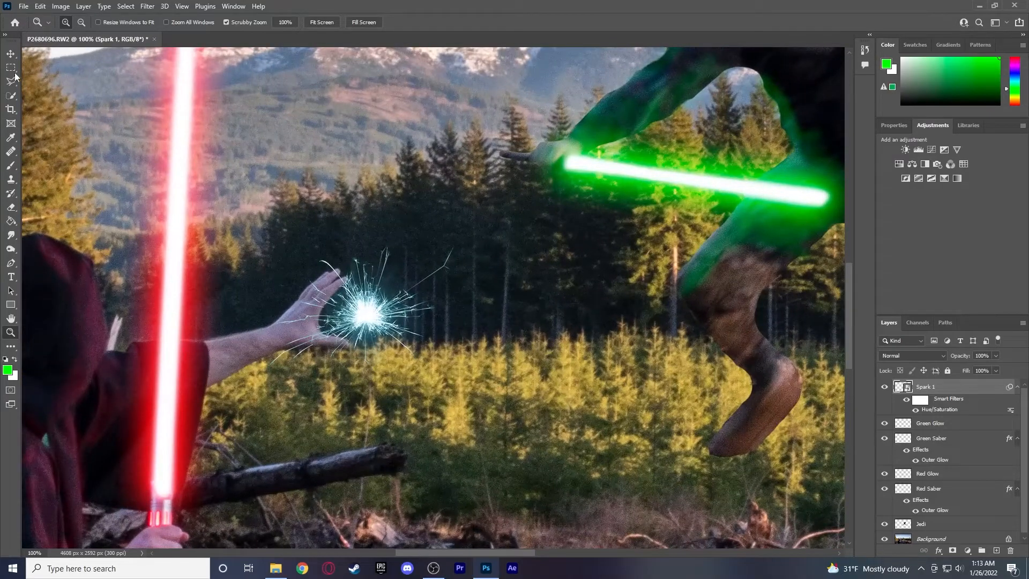
pyautogui.click(12, 56)
pyautogui.moveTo(463, 386); pyautogui.dragTo(252, 282)
pyautogui.moveTo(355, 311); pyautogui.dragTo(370, 333)
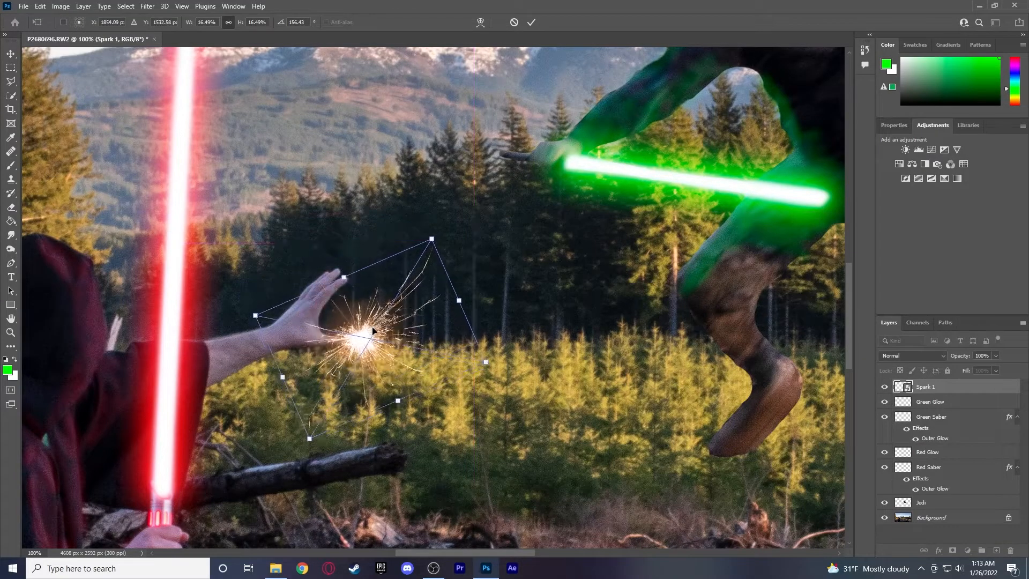
pyautogui.moveTo(432, 238); pyautogui.dragTo(352, 349)
pyautogui.press('Return')
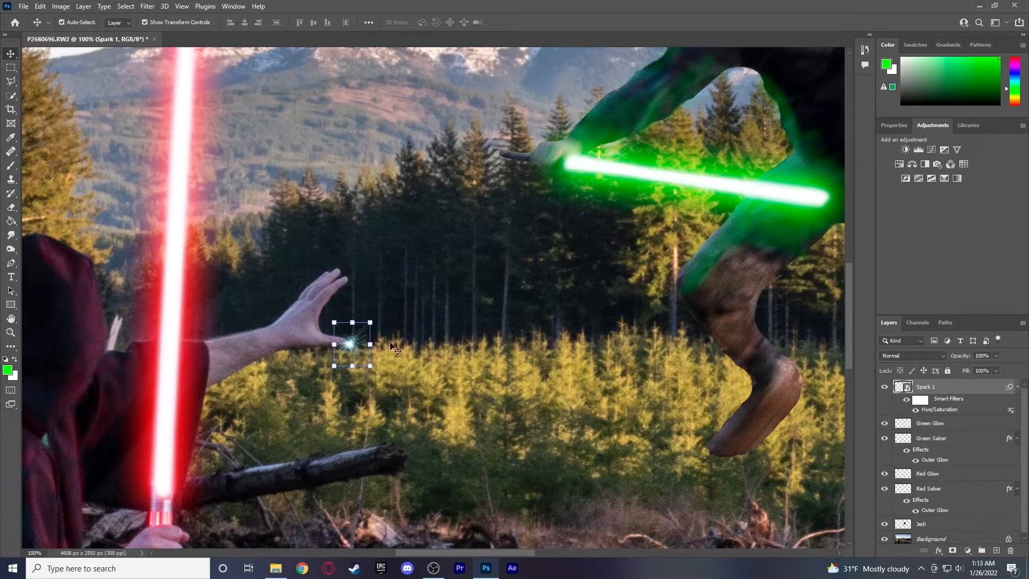
# Refine Spark 1 on the thumb tip to about 3.8% scale and about 95° rotation
pyautogui.click(431, 354)
pyautogui.moveTo(350, 346); pyautogui.dragTo(407, 322)
pyautogui.hotkey('ctrl', 't')
pyautogui.moveTo(355, 343); pyautogui.dragTo(353, 348)
pyautogui.press('Return')
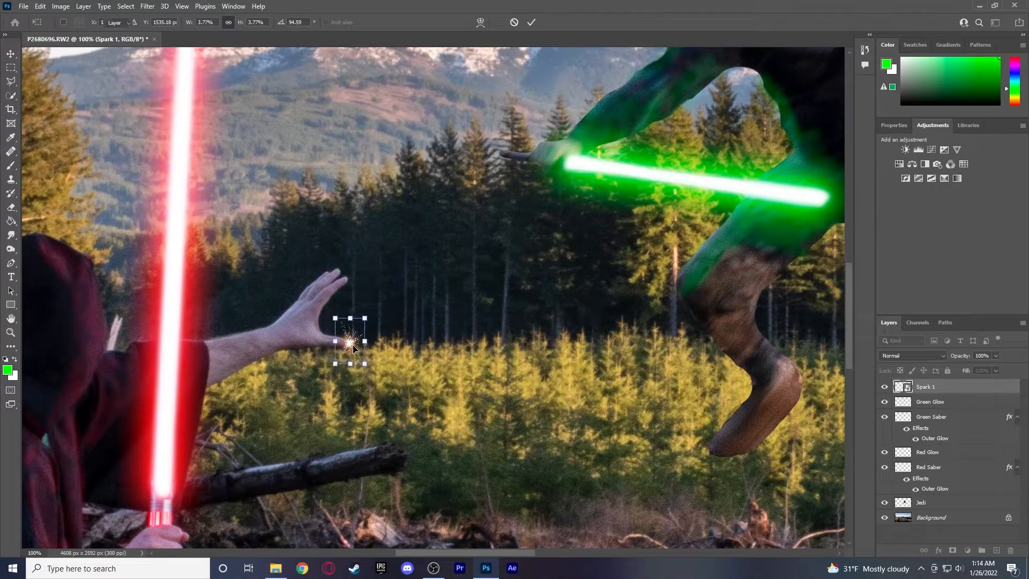
# Set Spark 1's blend mode to Screen and check its placement on the thumb tip up close
pyautogui.click(906, 356)
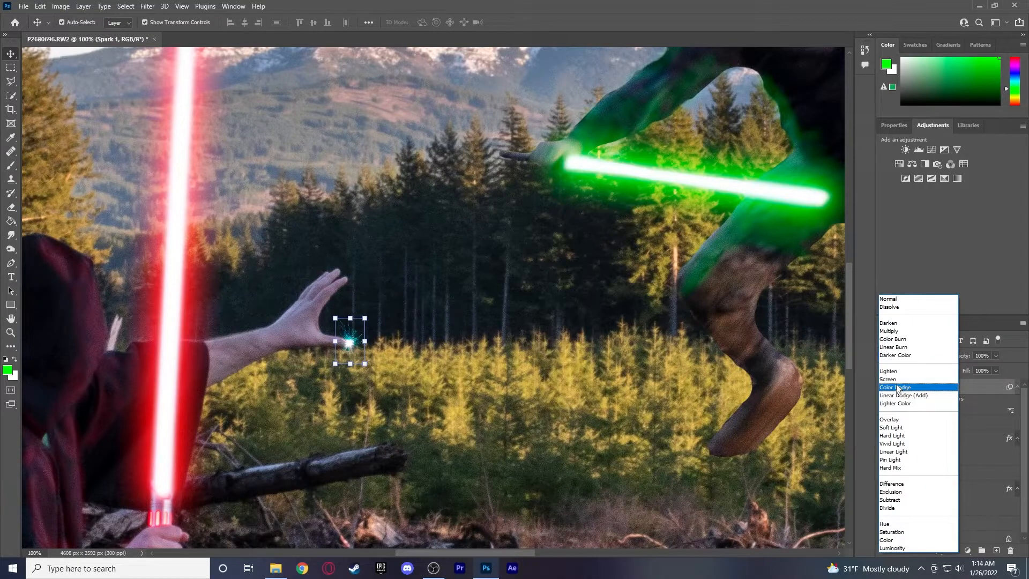
pyautogui.click(894, 380)
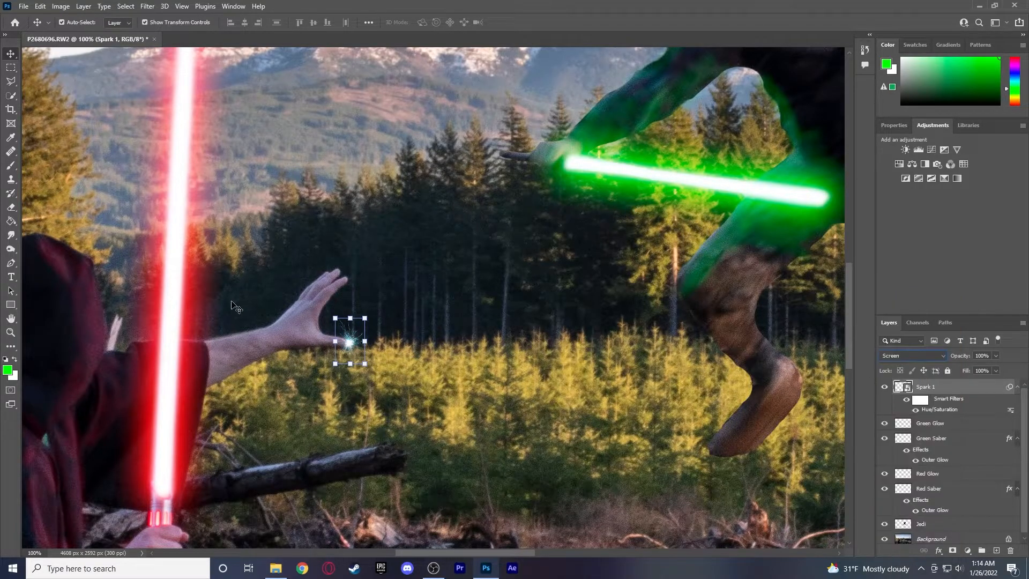
pyautogui.click(10, 333)
pyautogui.click(384, 364)
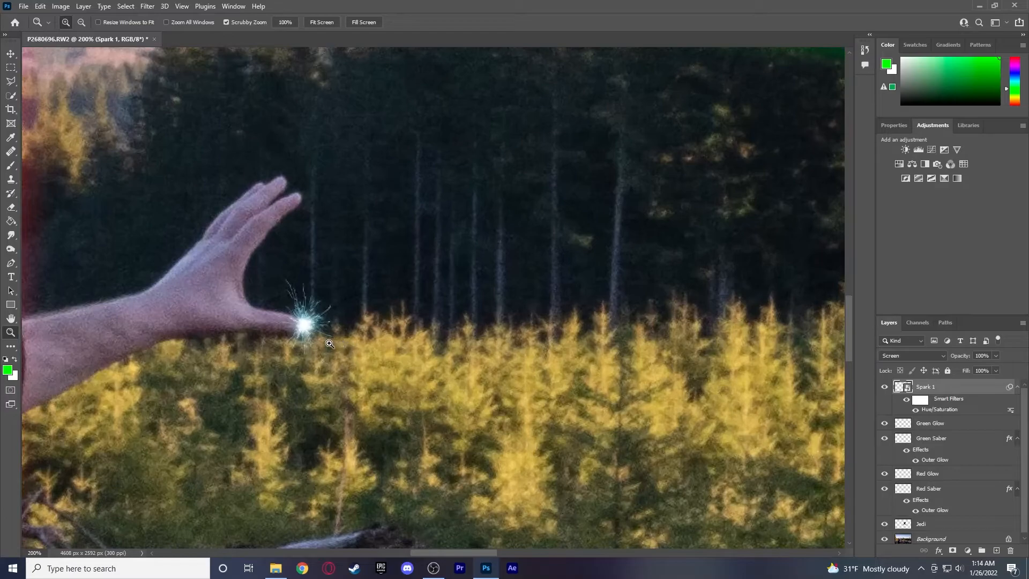
pyautogui.scroll(1, 331, 343)
pyautogui.click(11, 54)
pyautogui.moveTo(298, 335)
pyautogui.mouseDown()
pyautogui.moveTo(317, 332)
pyautogui.moveTo(298, 338)
pyautogui.mouseUp()
pyautogui.click(374, 336)
pyautogui.click(312, 342)
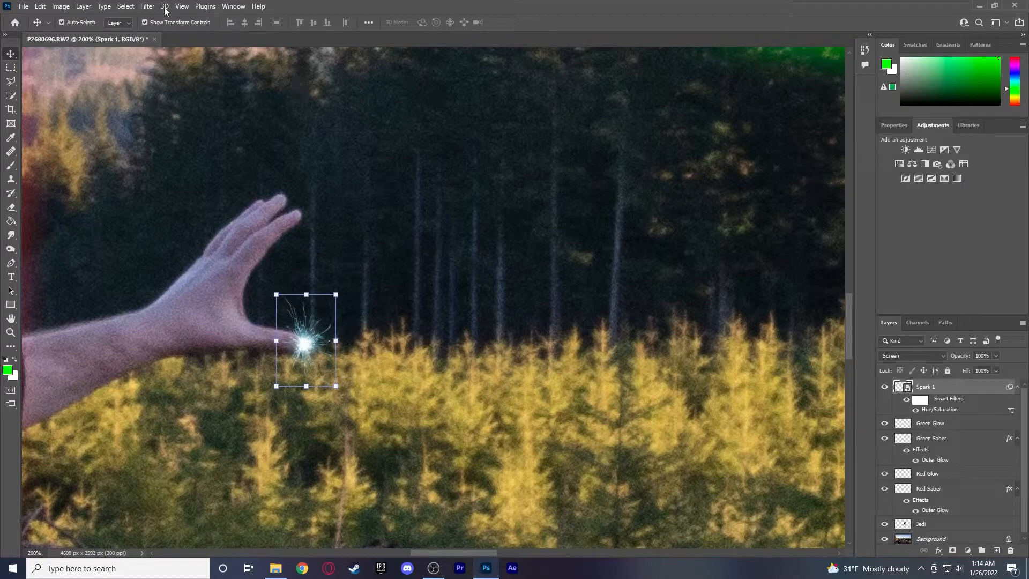
# Soften Spark 1 with a slight Gaussian Blur
pyautogui.click(148, 6)
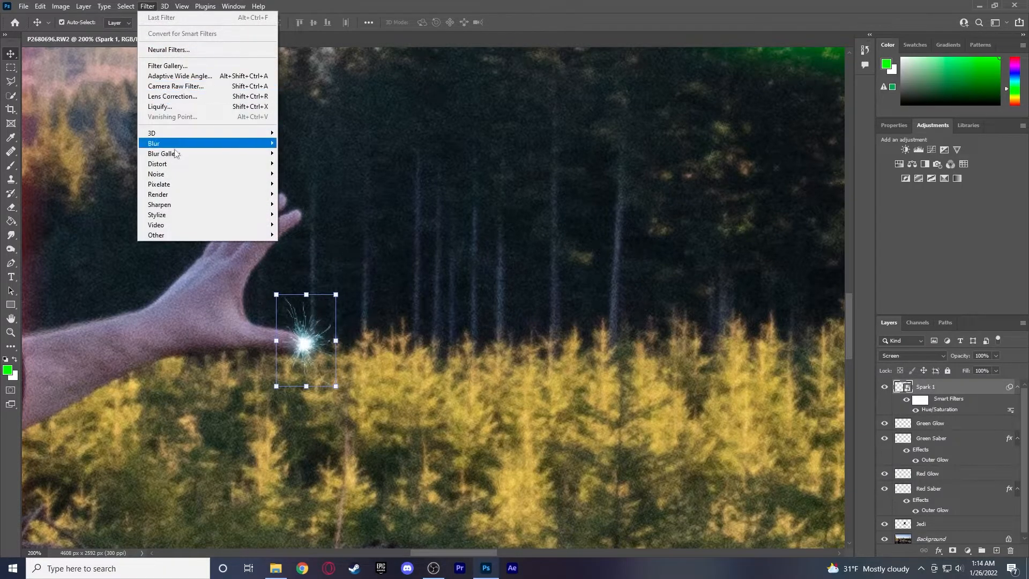
pyautogui.moveTo(214, 151)
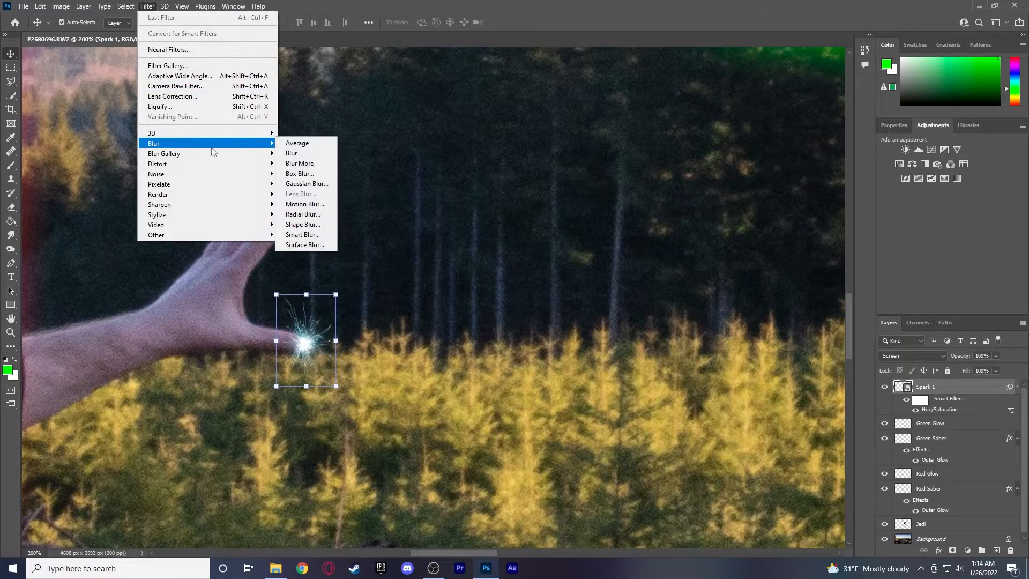
pyautogui.click(308, 185)
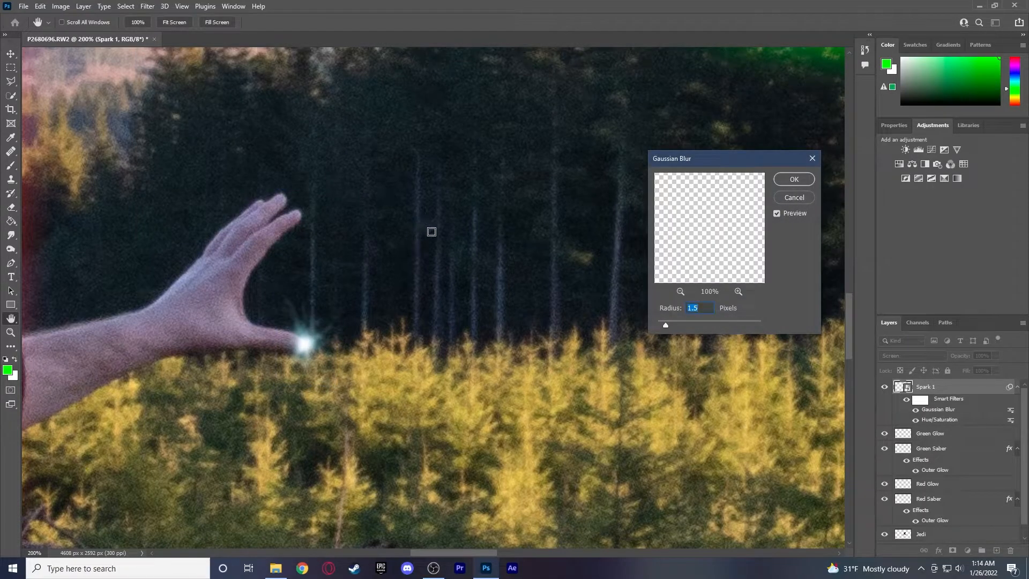
pyautogui.press('BackSpace')
pyautogui.click(800, 184)
pyautogui.press('v')
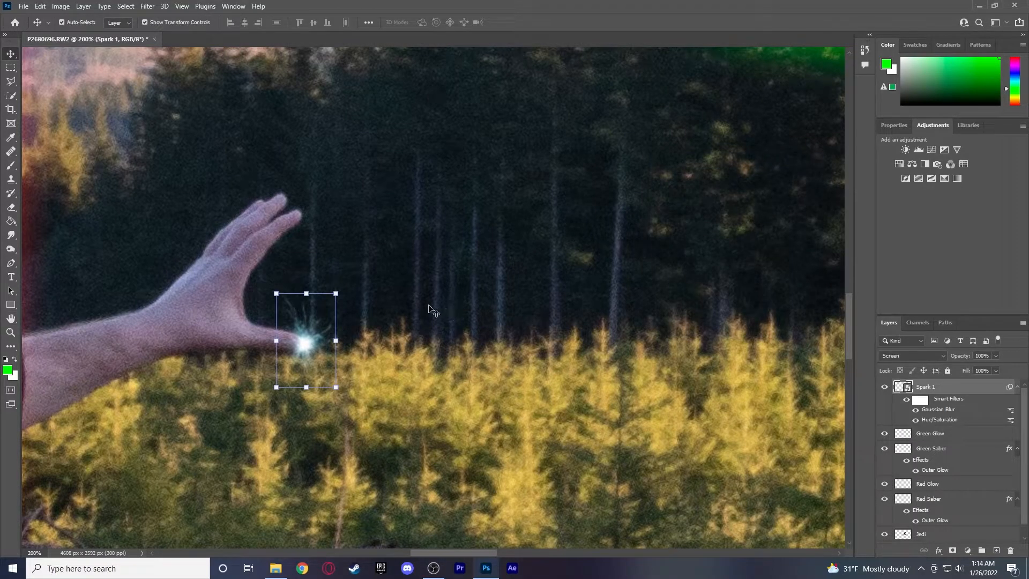
# Duplicate Spark 1 onto the index fingertip and rotate the copy to a different angle
pyautogui.moveTo(305, 345); pyautogui.dragTo(309, 216)
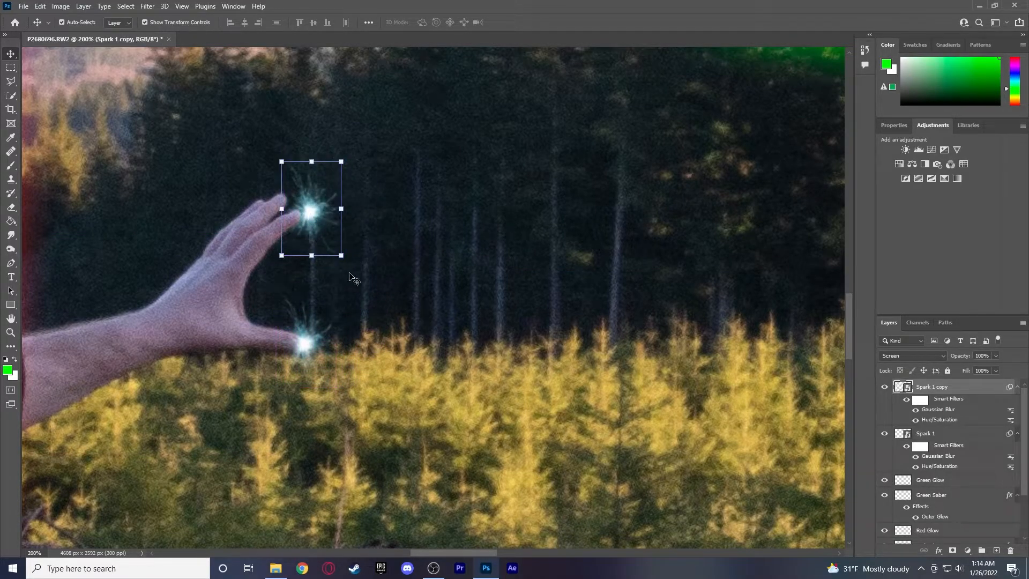
pyautogui.moveTo(349, 263); pyautogui.dragTo(308, 214)
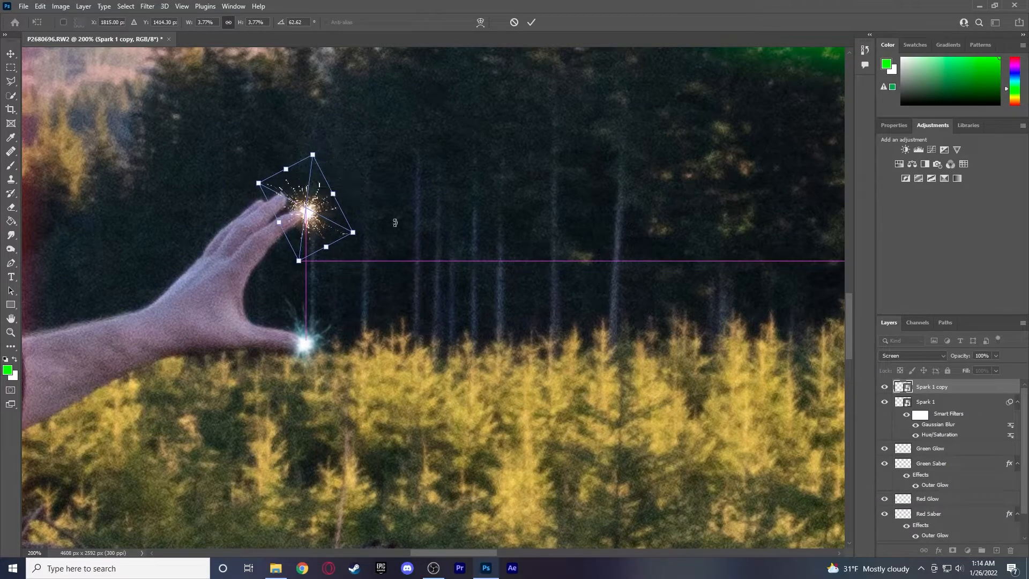
pyautogui.click(11, 53)
pyautogui.click(476, 179)
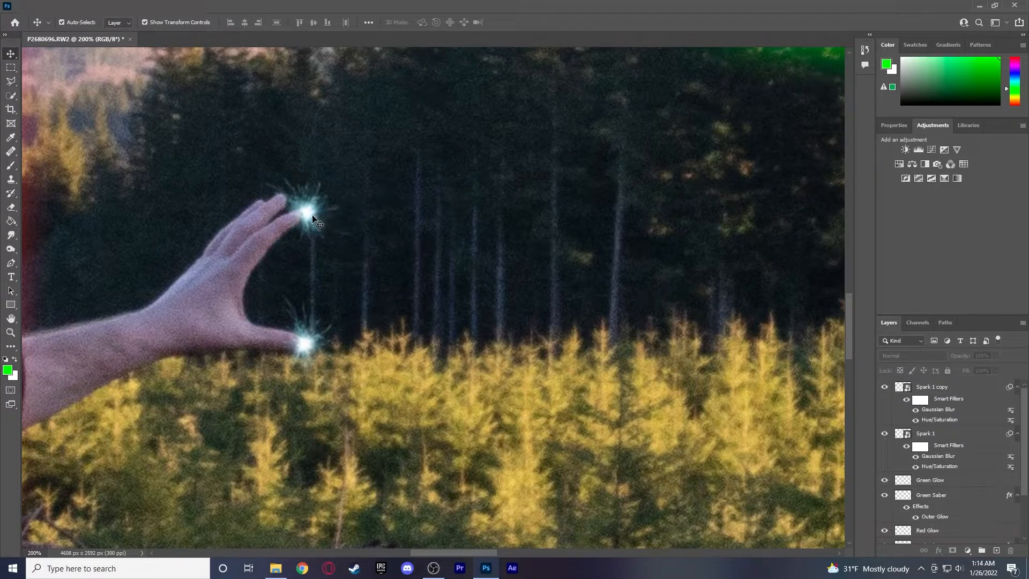
# Duplicate the index finger's spark onto the neighbouring fingertip and transform the copy so its rays differ
pyautogui.moveTo(309, 210); pyautogui.dragTo(292, 194)
pyautogui.hotkey('ctrl', 't')
pyautogui.moveTo(334, 145)
pyautogui.mouseDown()
pyautogui.moveTo(316, 144)
pyautogui.moveTo(349, 160)
pyautogui.mouseUp()
pyautogui.click(10, 55)
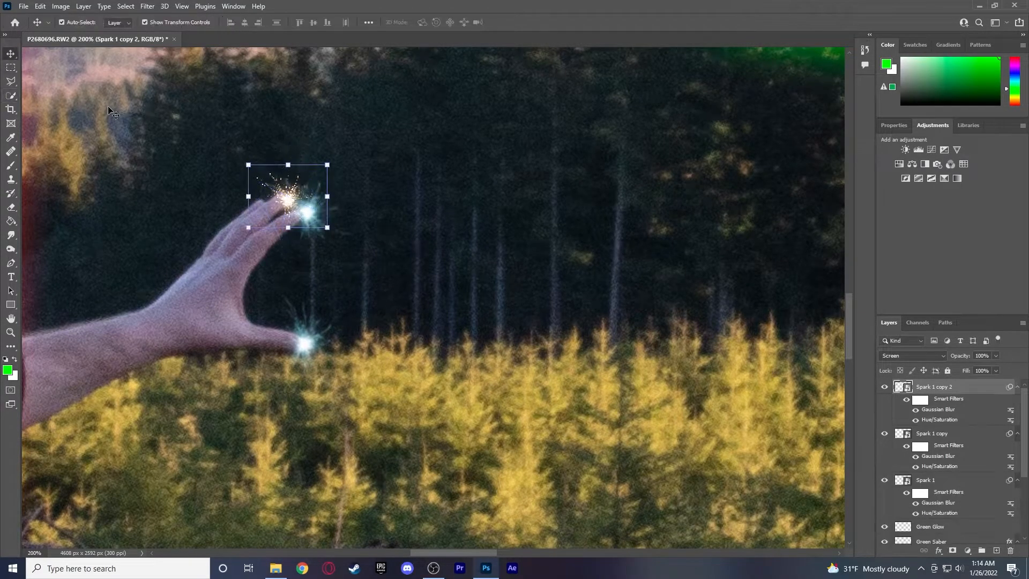
# Refine the third spark's position, size and rotation on its fingertip and move its layer below Spark 1 copy
pyautogui.moveTo(293, 199); pyautogui.dragTo(290, 195)
pyautogui.hotkey('ctrl', 't')
pyautogui.moveTo(328, 230); pyautogui.dragTo(292, 195)
pyautogui.press('Return')
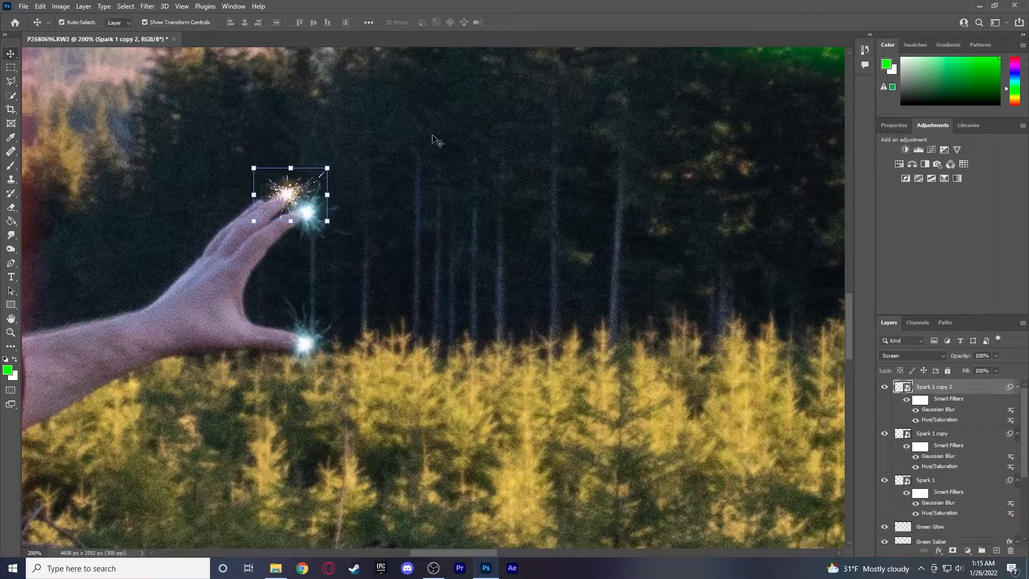
pyautogui.click(419, 133)
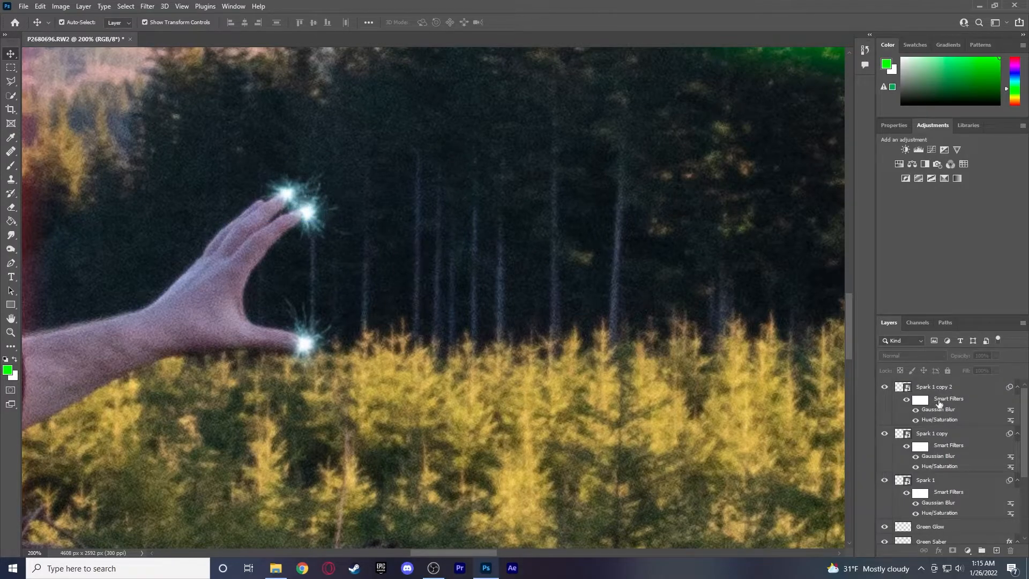
pyautogui.moveTo(935, 391); pyautogui.dragTo(935, 474)
# Duplicate the third spark, shrink the copy to 1.70%, rotate it to about -33° and place it behind the upper fingertips
pyautogui.keyDown('alt'); pyautogui.moveTo(291, 196); pyautogui.dragTo(197, 176); pyautogui.keyUp('alt')
pyautogui.moveTo(240, 129); pyautogui.dragTo(192, 173)
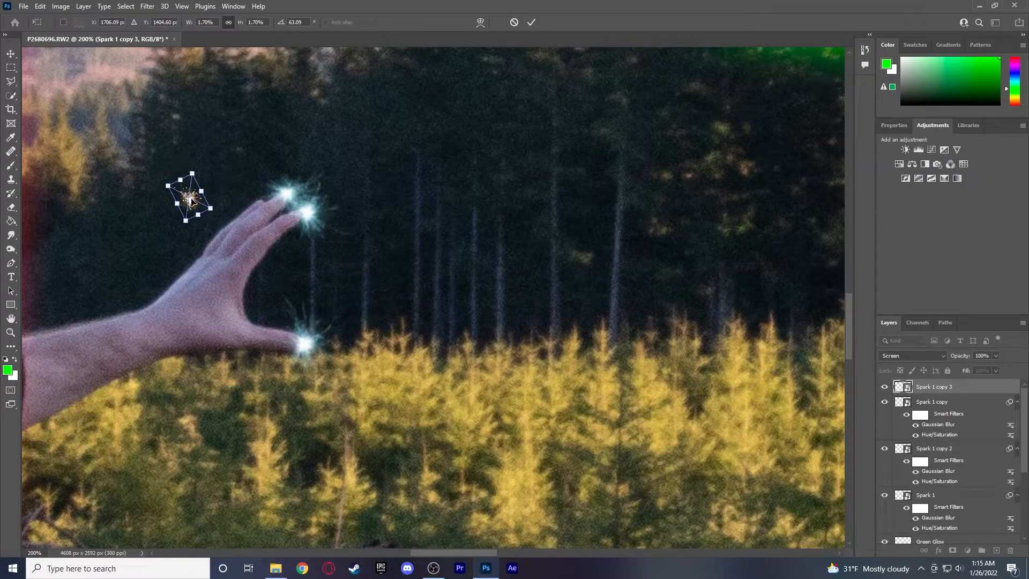
pyautogui.moveTo(226, 217); pyautogui.dragTo(201, 170)
pyautogui.moveTo(194, 205); pyautogui.dragTo(266, 206)
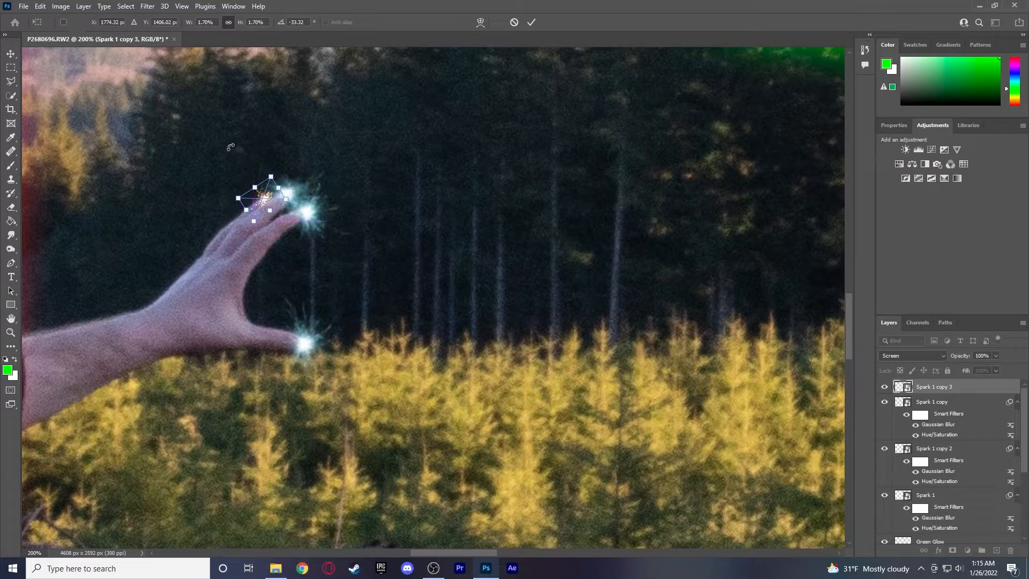
# Apply the resize and rotation of the Spark 1 copy 3 layer at the outstretched hand's fingertip
pyautogui.click(11, 54)
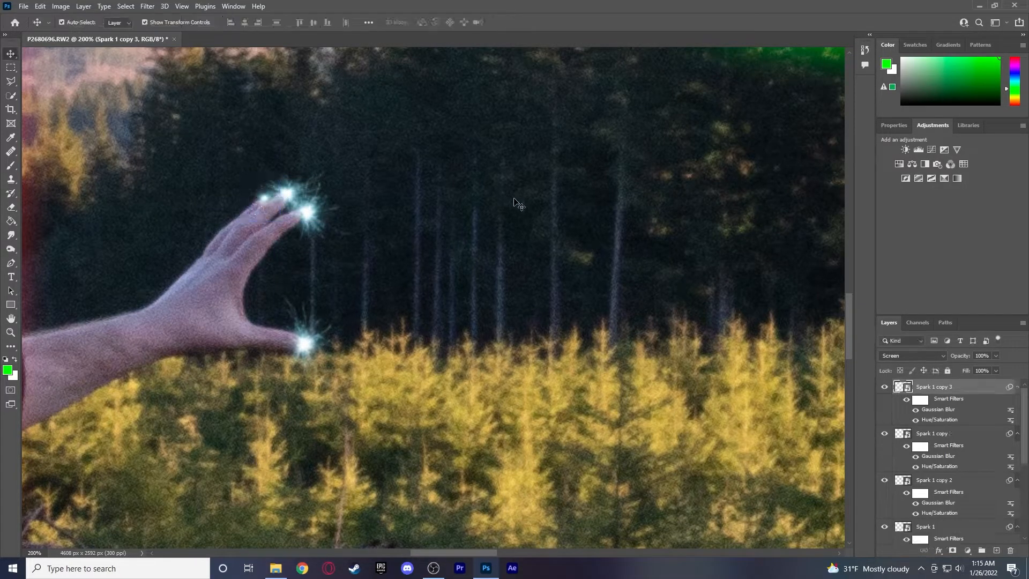
pyautogui.click(10, 332)
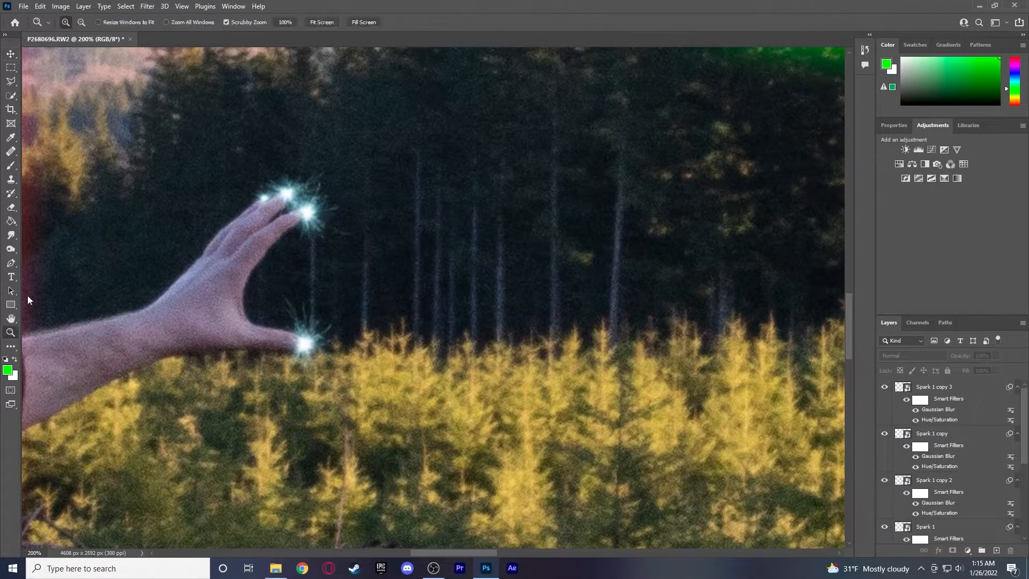
pyautogui.click(314, 25)
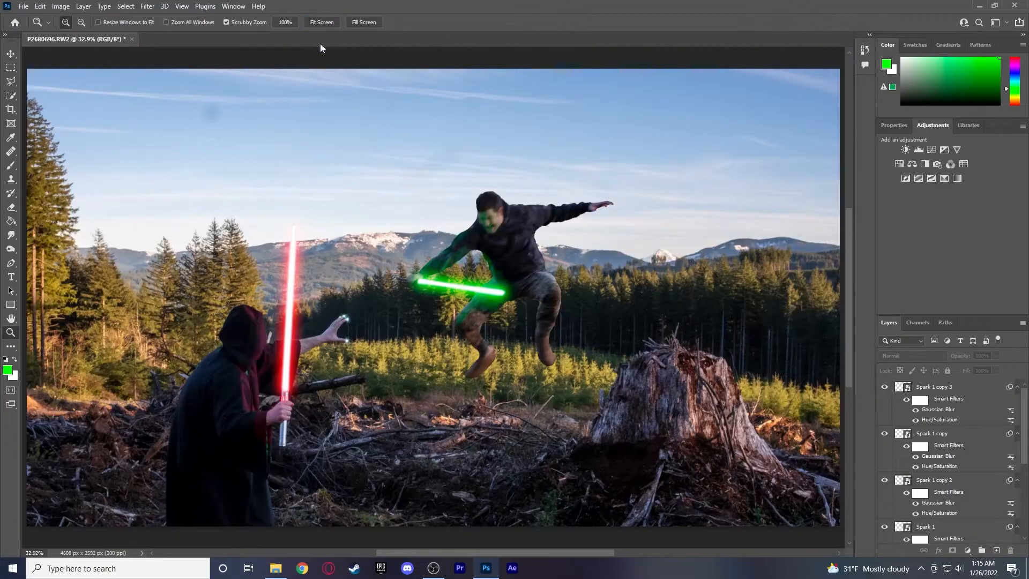
pyautogui.click(348, 322)
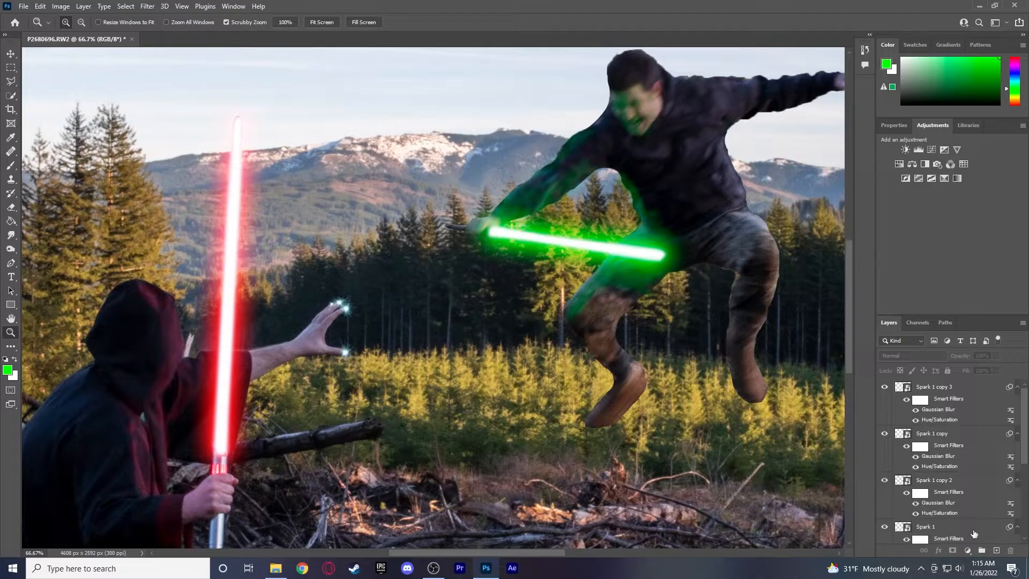
# Group the Spark 1 layer with its three copies and name the group Sparks
pyautogui.click(970, 530)
pyautogui.scroll(1, 959, 456)
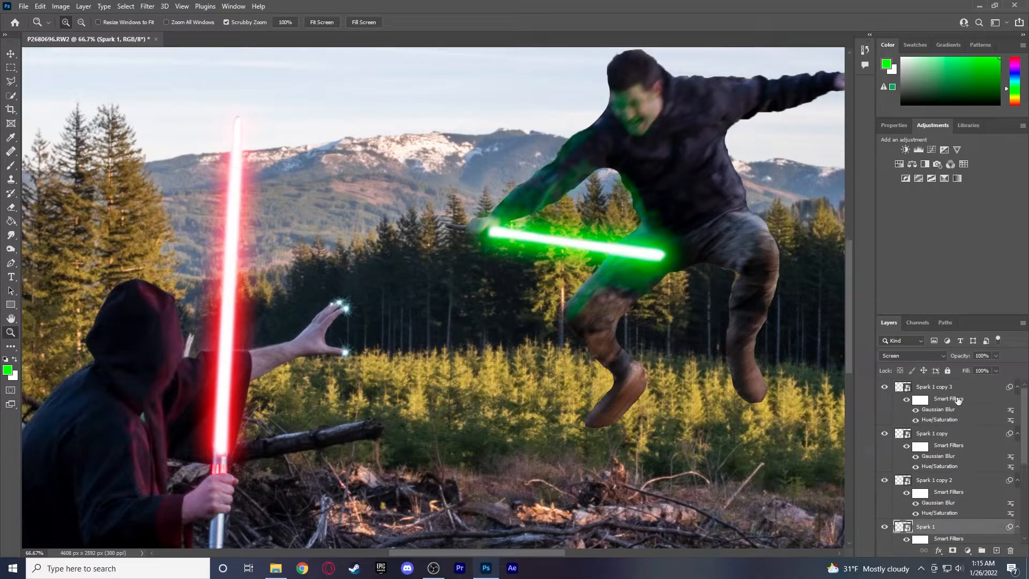
pyautogui.click(957, 388)
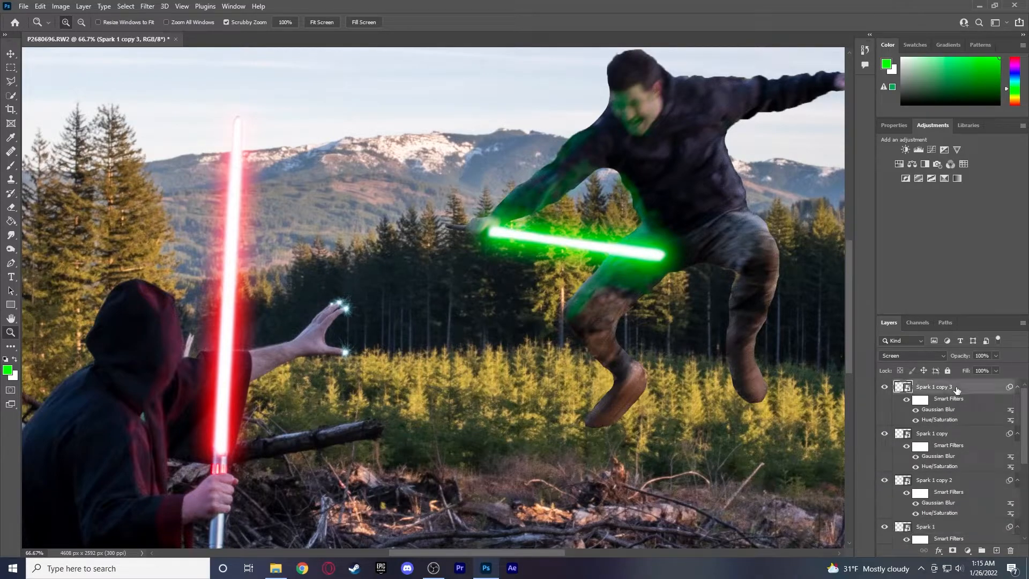
pyautogui.keyDown('ctrl'); pyautogui.click(970, 439); pyautogui.keyUp('ctrl')
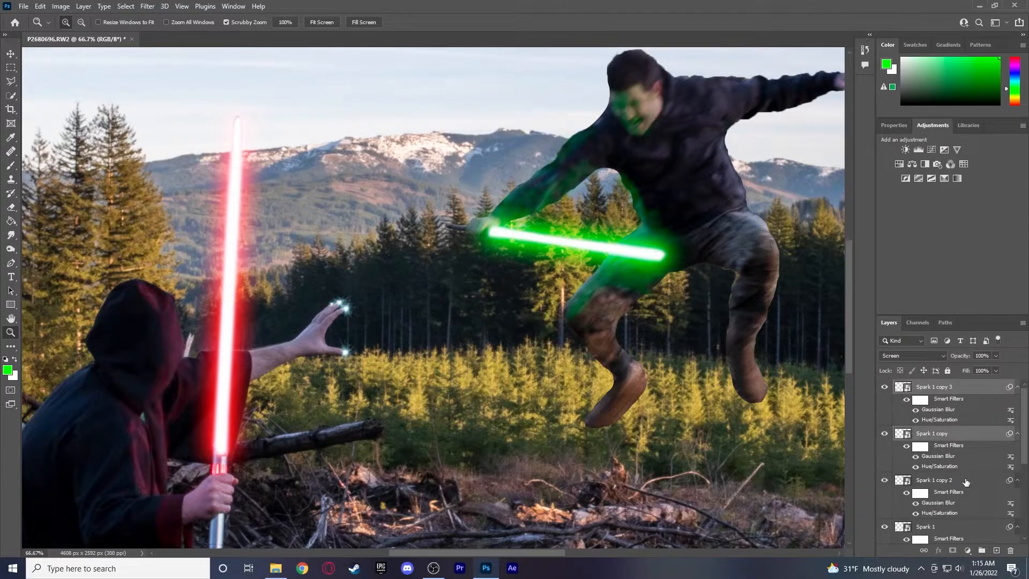
pyautogui.keyDown('ctrl'); pyautogui.click(966, 482); pyautogui.keyUp('ctrl')
pyautogui.keyDown('ctrl'); pyautogui.click(966, 529); pyautogui.keyUp('ctrl')
pyautogui.scroll(-2, 964, 509)
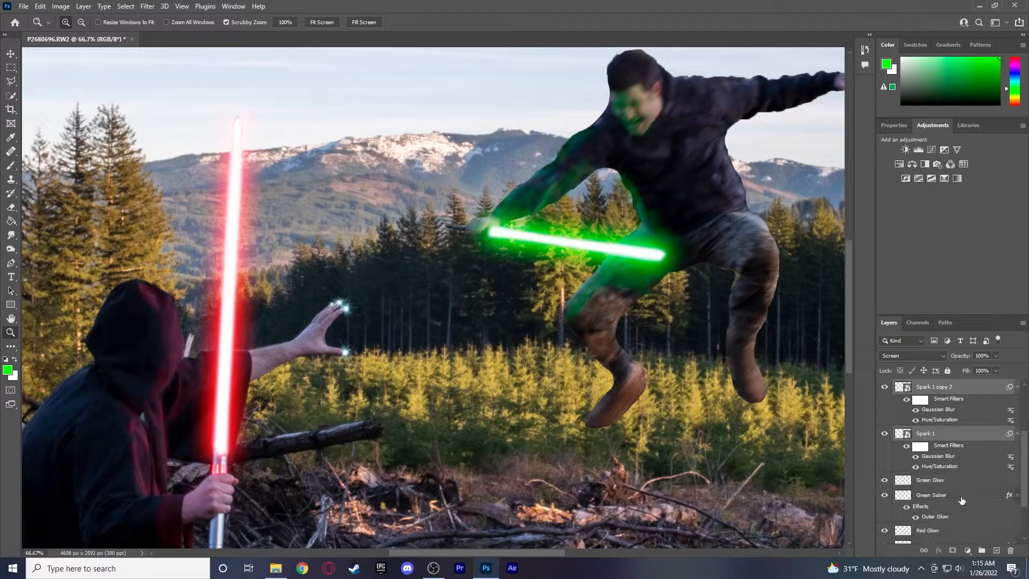
pyautogui.click(983, 551)
pyautogui.doubleClick(926, 387)
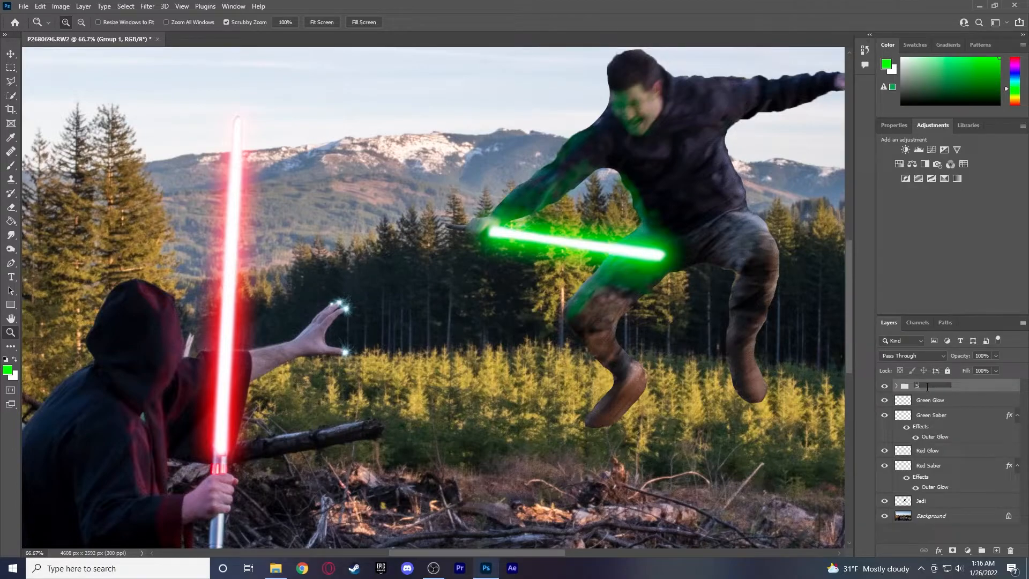
pyautogui.press('Return')
pyautogui.click(11, 52)
pyautogui.click(391, 310)
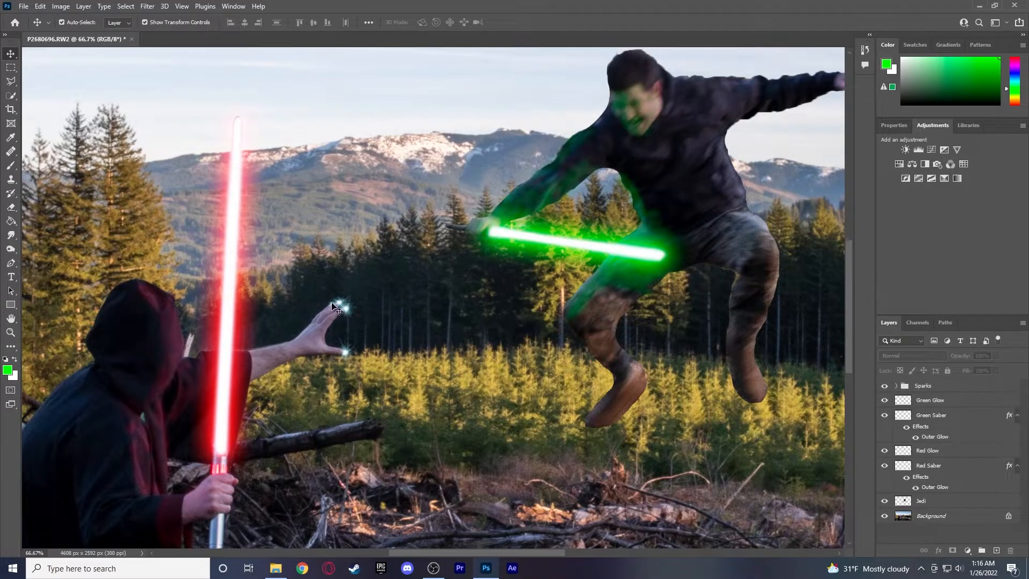
pyautogui.scroll(1, 358, 332)
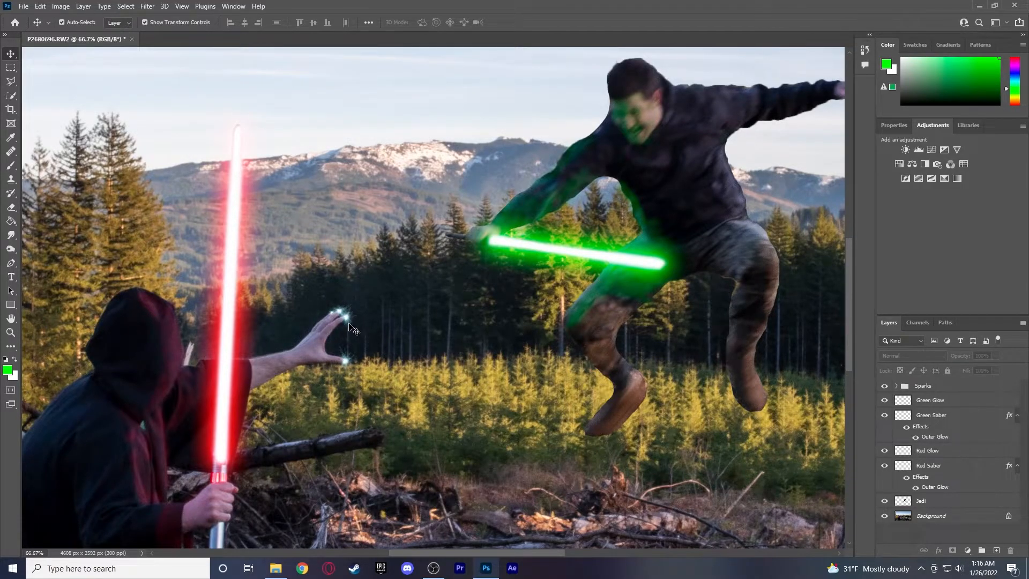
pyautogui.click(433, 568)
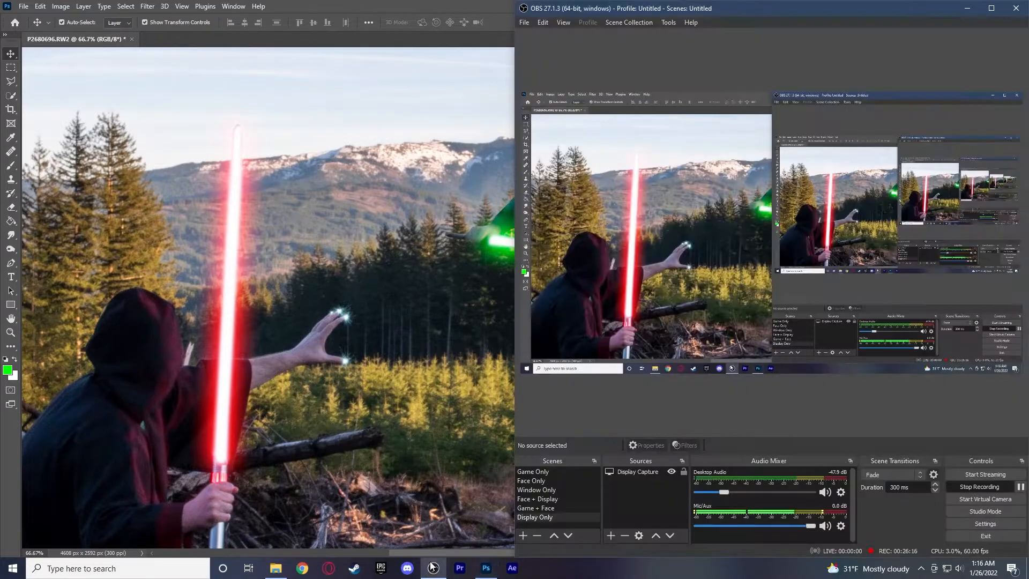
pyautogui.click(433, 567)
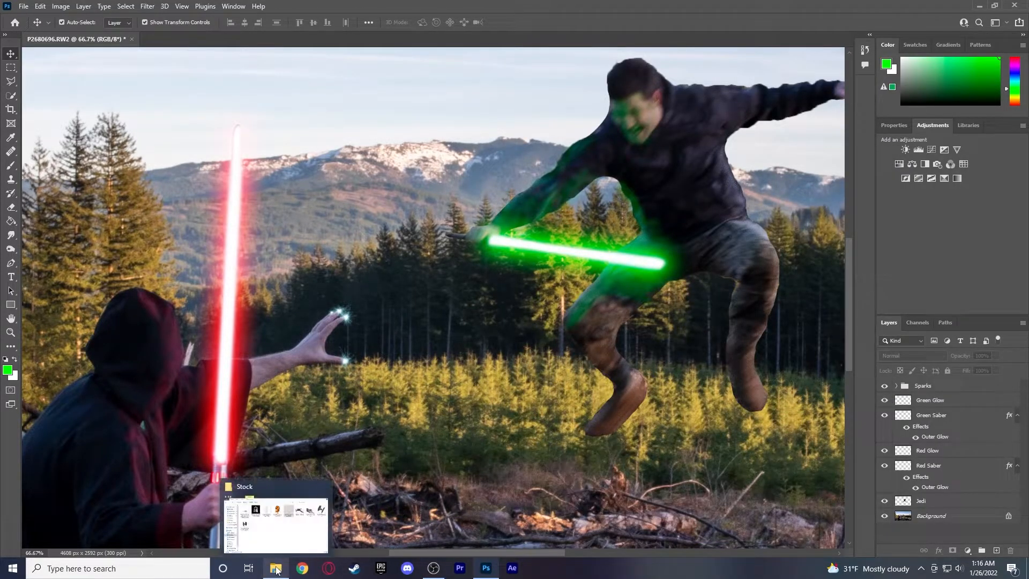
# Place the lightning-bolt-png-34116 image from the Stock folder into the composition as a new layer above the Sparks group
pyautogui.click(291, 558)
pyautogui.moveTo(658, 270); pyautogui.dragTo(322, 312)
pyautogui.scroll(-1, 324, 307)
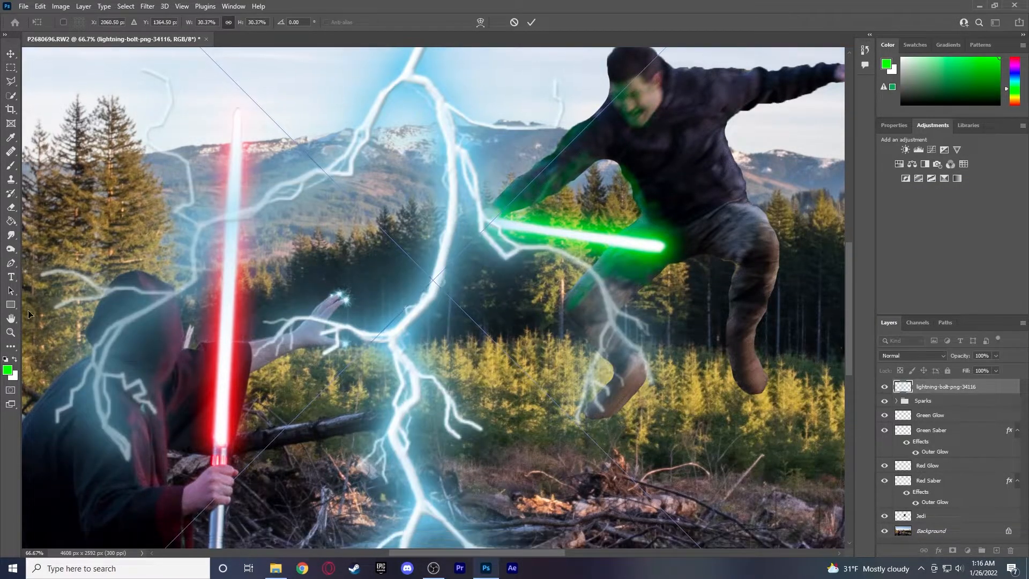
pyautogui.click(11, 333)
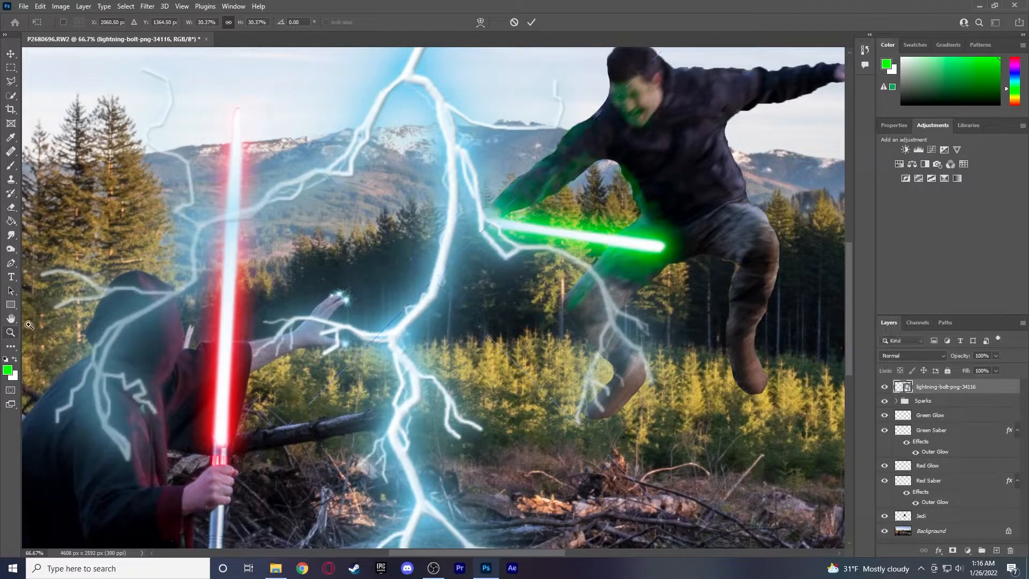
# Rotate the lightning bolt to about -108.5°, scale it to about 8.6%, and position it between the hooded figure's hand and the green saber
pyautogui.keyDown('alt'); pyautogui.click(428, 312); pyautogui.keyUp('alt')
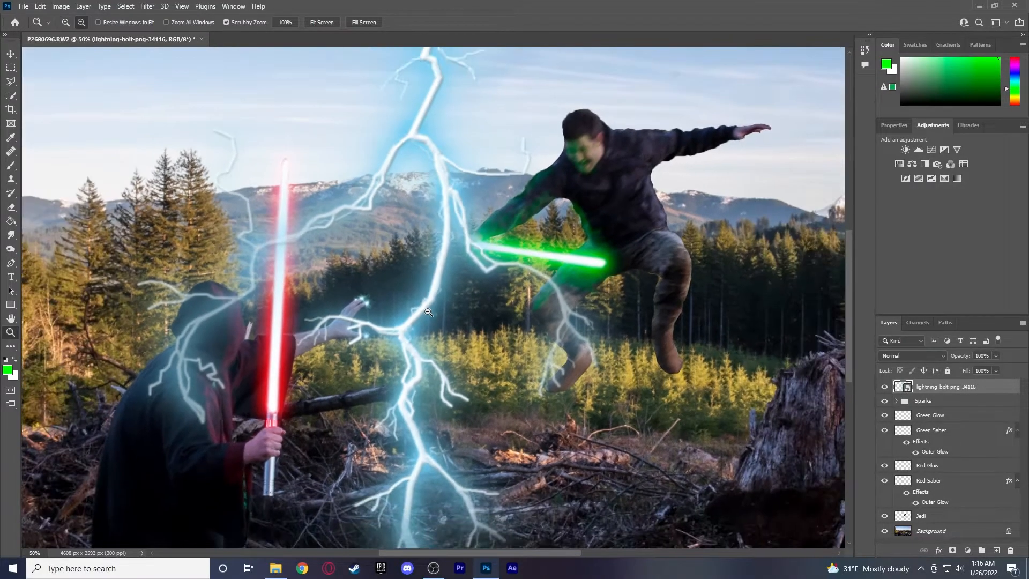
pyautogui.click(11, 53)
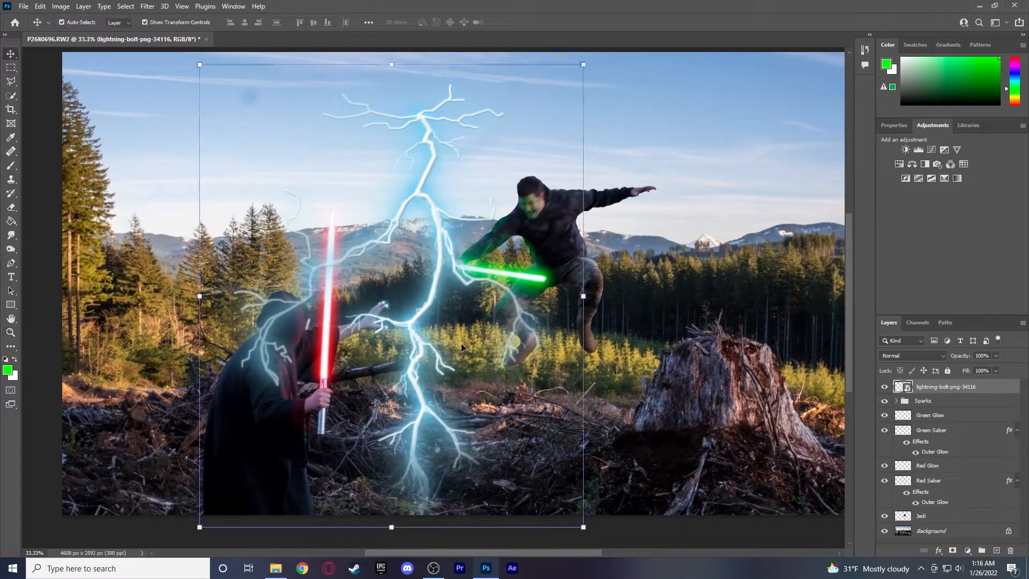
pyautogui.moveTo(590, 537); pyautogui.dragTo(439, 257)
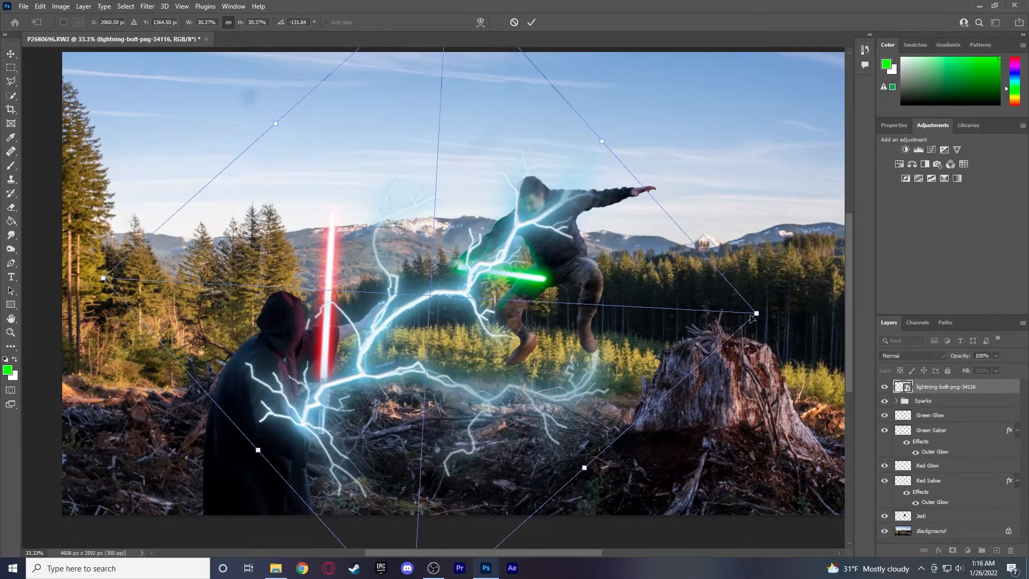
pyautogui.moveTo(756, 313); pyautogui.dragTo(322, 322)
pyautogui.moveTo(167, 298); pyautogui.dragTo(381, 295)
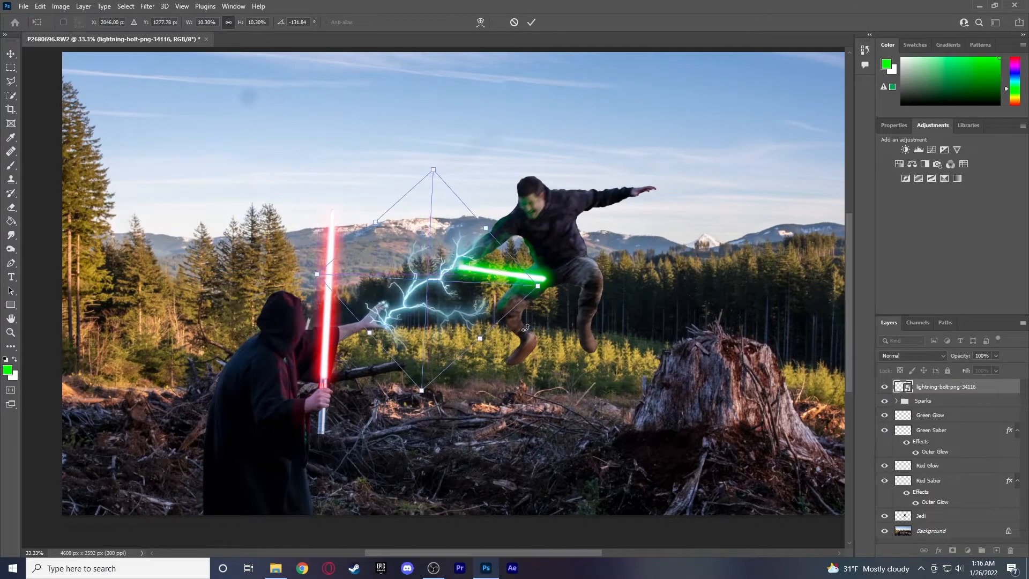
pyautogui.moveTo(580, 305); pyautogui.dragTo(494, 313)
pyautogui.moveTo(400, 271); pyautogui.dragTo(423, 291)
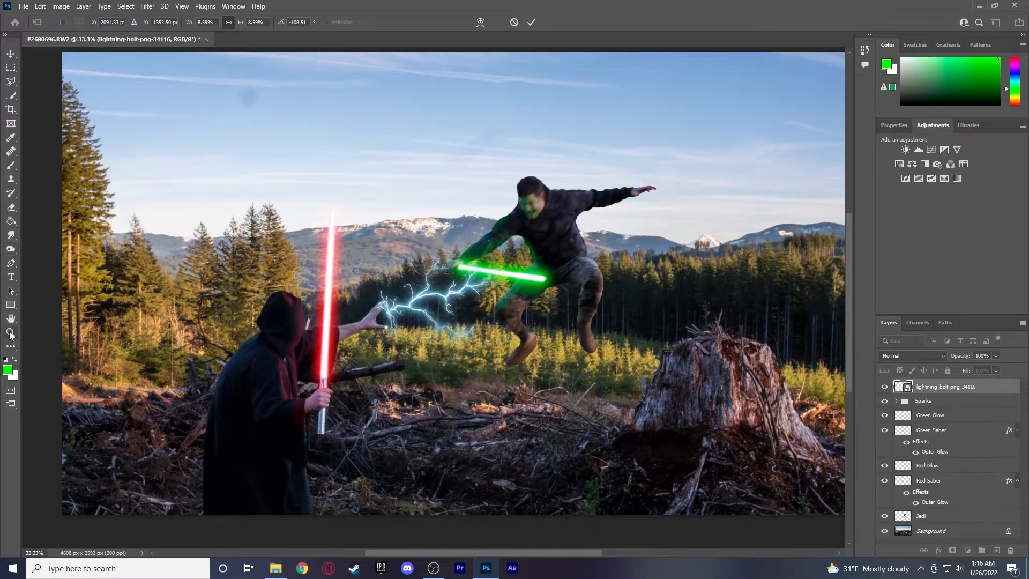
pyautogui.click(10, 333)
# Shift the lightning bolt about 10 px toward the hooded figure's fingertips
pyautogui.click(364, 334)
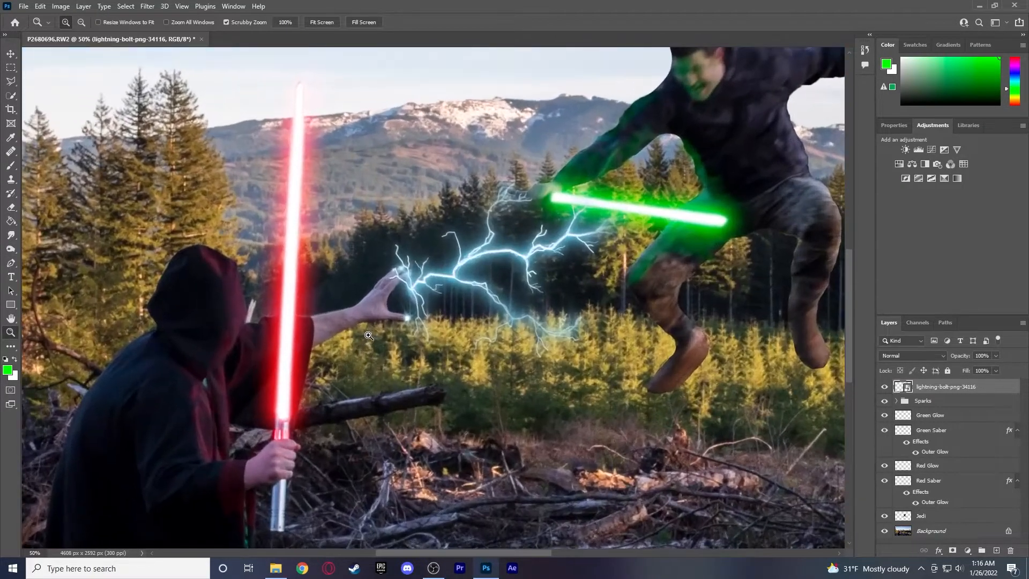
pyautogui.click(13, 59)
pyautogui.moveTo(453, 276)
pyautogui.mouseDown()
pyautogui.moveTo(443, 281)
pyautogui.moveTo(445, 272)
pyautogui.mouseUp()
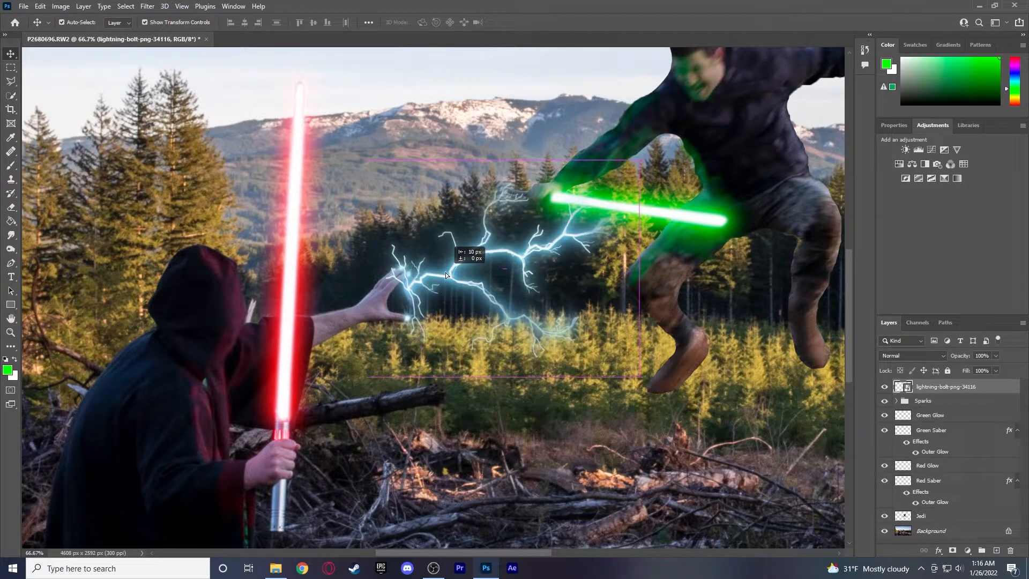
# Scale the lightning bolt to about 7.5%, rotate it to about -106.4°, and align its end with the sparking fingertips
pyautogui.click(10, 332)
pyautogui.click(480, 314)
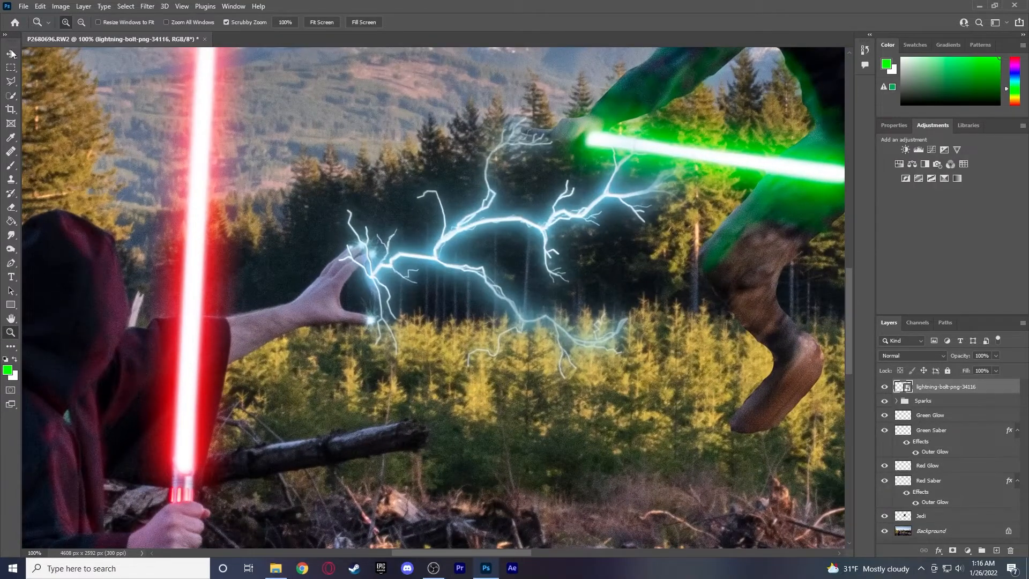
pyautogui.click(11, 54)
pyautogui.moveTo(719, 409)
pyautogui.mouseDown()
pyautogui.moveTo(721, 387)
pyautogui.moveTo(703, 408)
pyautogui.mouseUp()
pyautogui.moveTo(758, 351); pyautogui.dragTo(696, 311)
pyautogui.moveTo(411, 200); pyautogui.dragTo(413, 241)
pyautogui.click(10, 332)
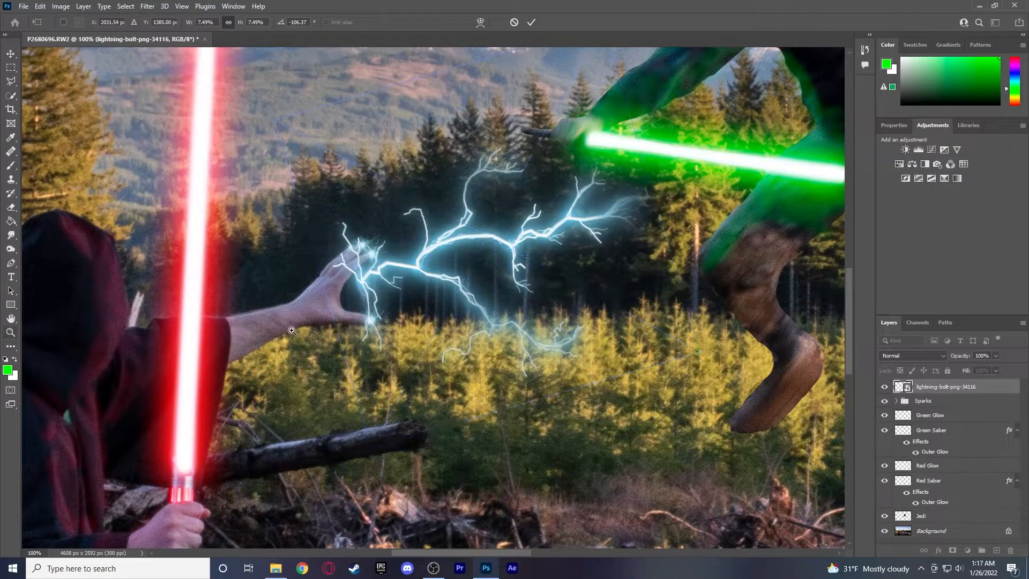
# Rasterize the lightning-bolt-png-34116 layer
pyautogui.click(356, 307)
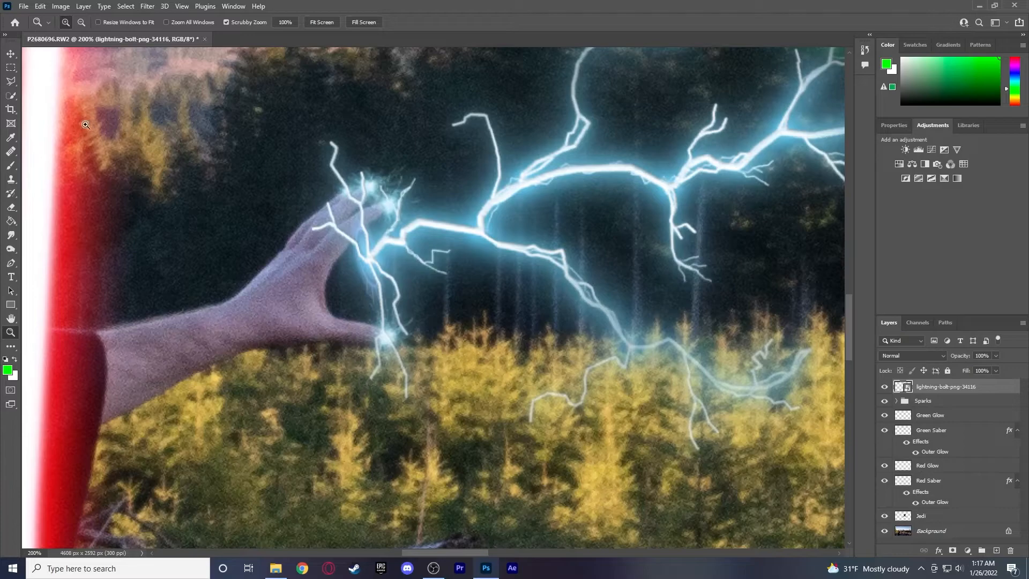
pyautogui.click(9, 54)
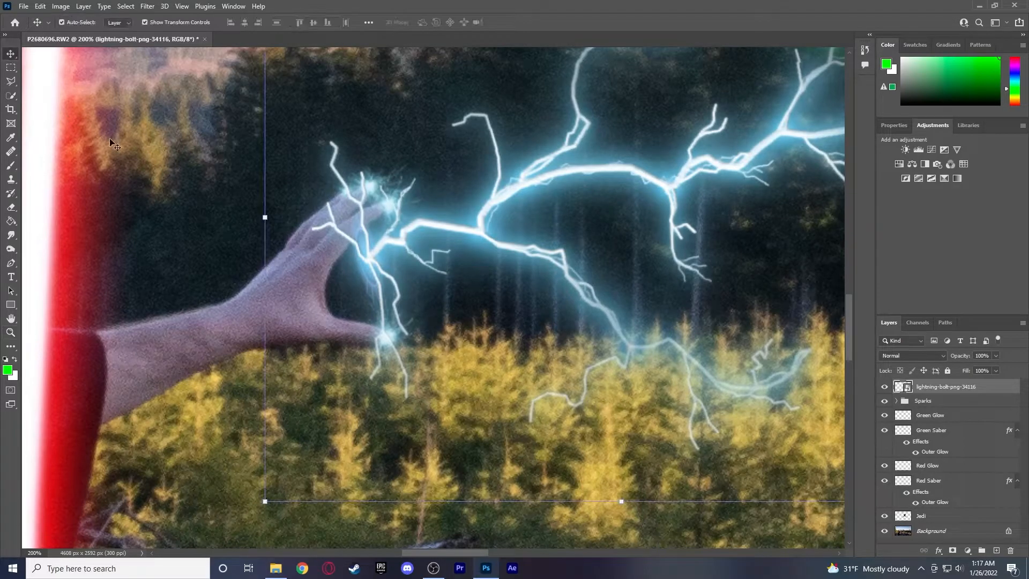
pyautogui.rightClick(991, 390)
pyautogui.click(858, 292)
# Erase the stray lightning branches below the thumb, across the back of the hand, and above the fingertips
pyautogui.click(9, 209)
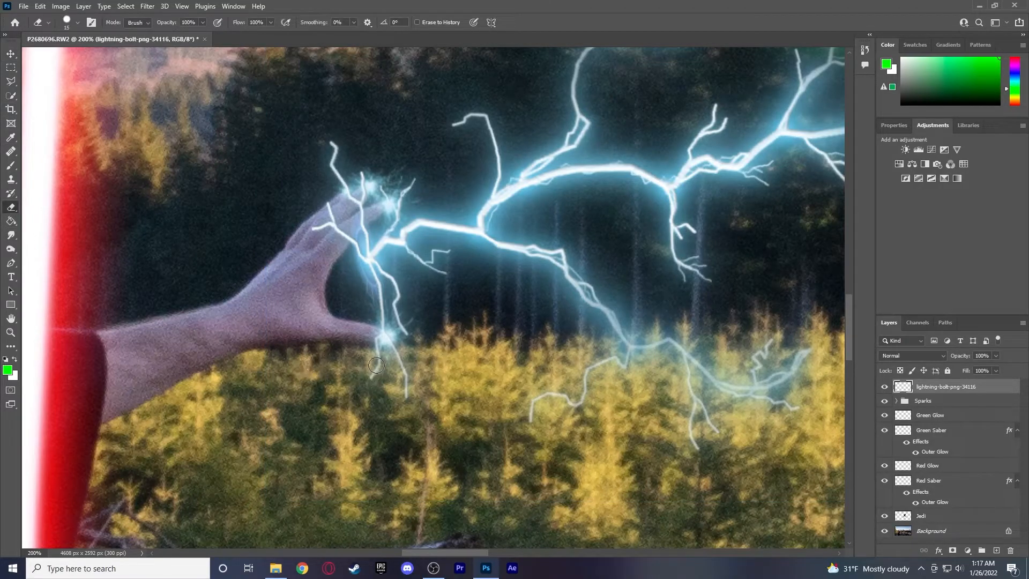
pyautogui.moveTo(375, 357); pyautogui.dragTo(374, 376)
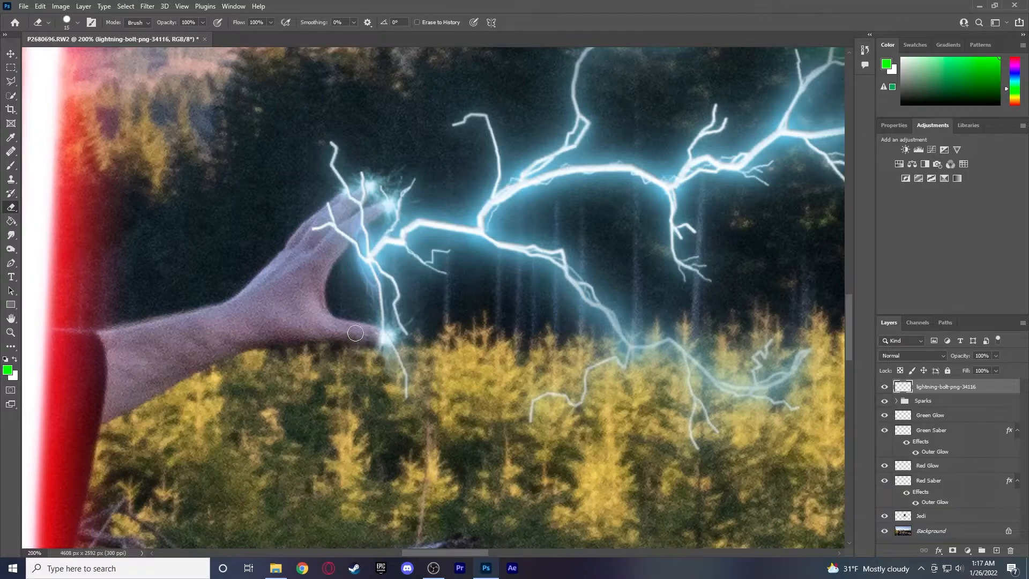
pyautogui.moveTo(326, 203)
pyautogui.mouseDown()
pyautogui.moveTo(325, 220)
pyautogui.moveTo(303, 232)
pyautogui.mouseUp()
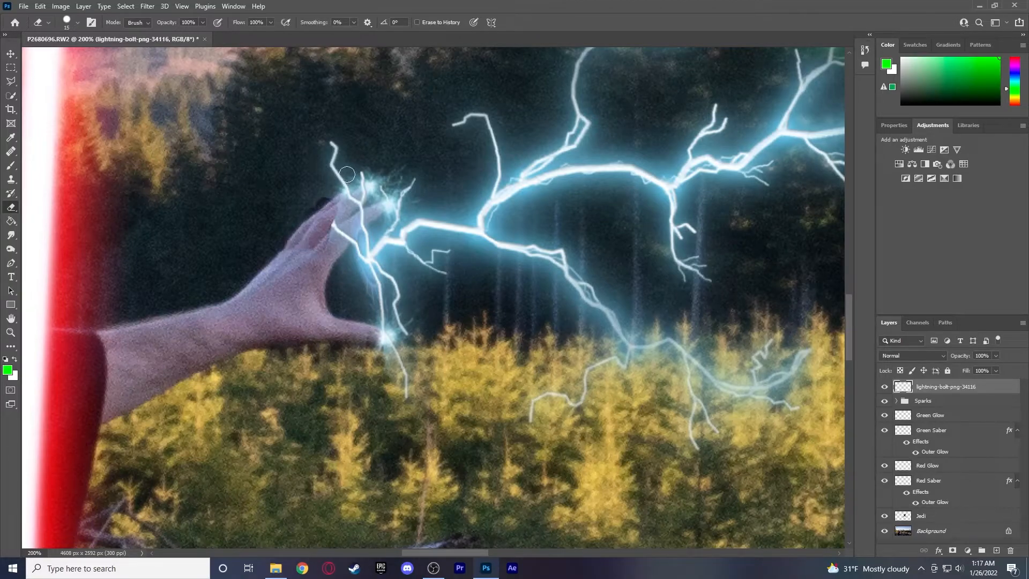
pyautogui.moveTo(342, 180)
pyautogui.mouseDown()
pyautogui.moveTo(338, 145)
pyautogui.moveTo(310, 173)
pyautogui.moveTo(335, 107)
pyautogui.moveTo(246, 185)
pyautogui.moveTo(316, 169)
pyautogui.moveTo(319, 197)
pyautogui.moveTo(330, 192)
pyautogui.moveTo(328, 116)
pyautogui.moveTo(376, 138)
pyautogui.moveTo(370, 172)
pyautogui.moveTo(293, 226)
pyautogui.moveTo(348, 214)
pyautogui.moveTo(319, 223)
pyautogui.moveTo(325, 252)
pyautogui.mouseUp()
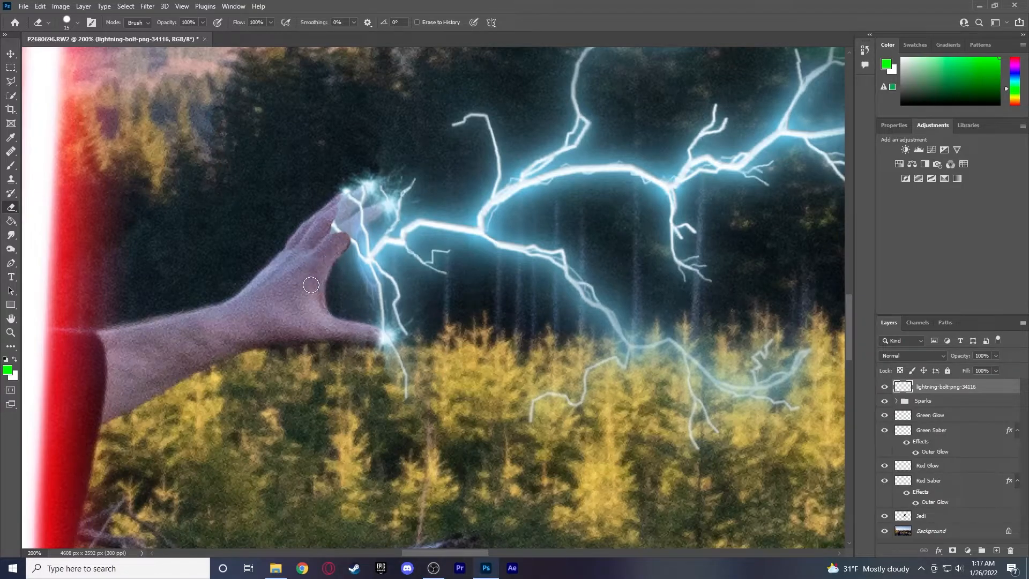
# Try erasing the lightning over the index and middle fingers, and undo that erasure
pyautogui.moveTo(341, 238)
pyautogui.mouseDown()
pyautogui.moveTo(372, 212)
pyautogui.moveTo(327, 235)
pyautogui.moveTo(343, 206)
pyautogui.mouseUp()
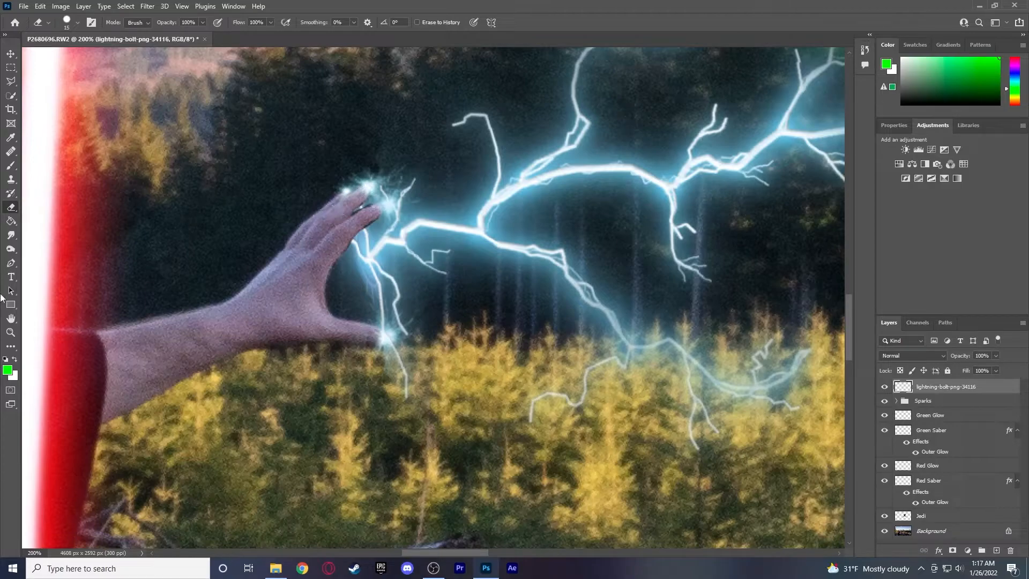
pyautogui.click(10, 332)
pyautogui.click(381, 212)
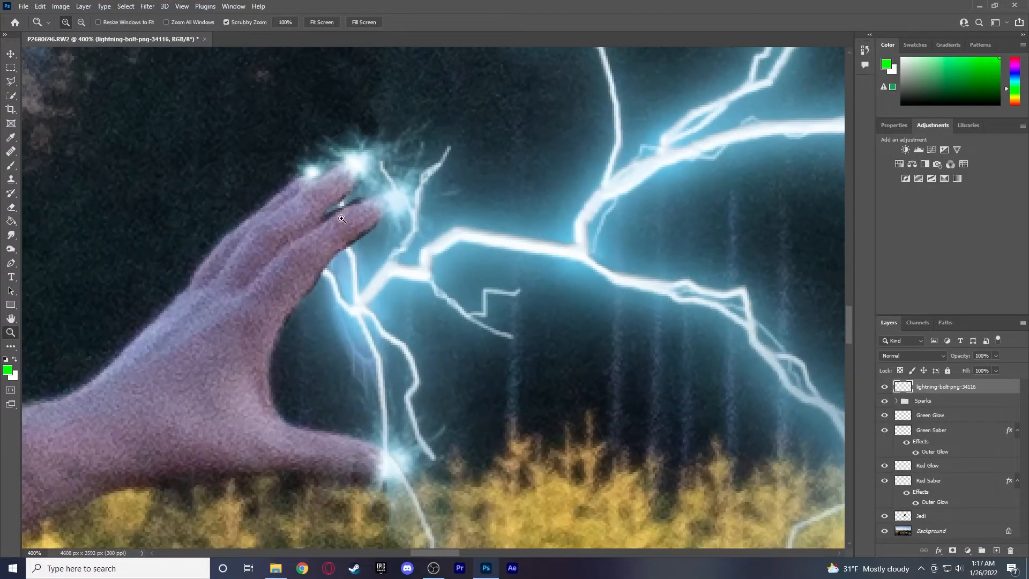
pyautogui.hotkey('ctrl', 'z')
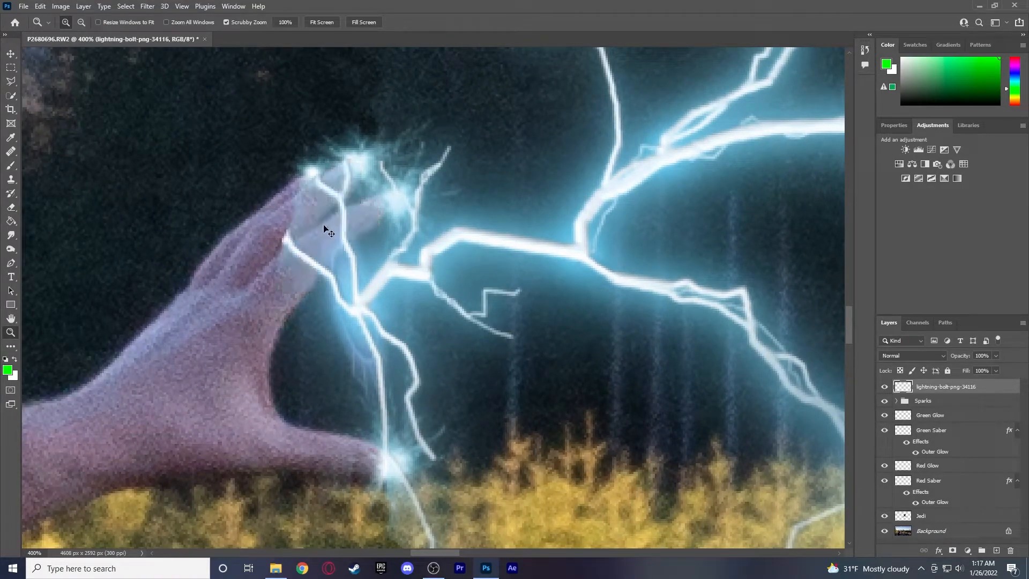
# Erase the lightning and its glow covering the palm side of the hand and the middle finger
pyautogui.click(12, 214)
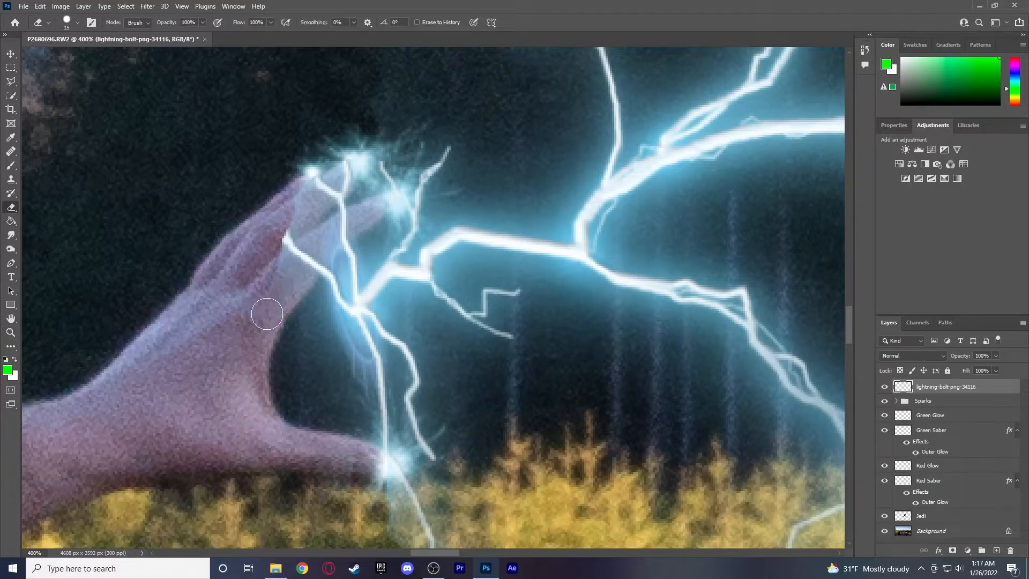
pyautogui.moveTo(271, 314)
pyautogui.mouseDown()
pyautogui.moveTo(289, 265)
pyautogui.moveTo(291, 285)
pyautogui.moveTo(311, 260)
pyautogui.moveTo(298, 258)
pyautogui.moveTo(317, 249)
pyautogui.moveTo(279, 251)
pyautogui.moveTo(308, 208)
pyautogui.moveTo(293, 202)
pyautogui.moveTo(351, 170)
pyautogui.mouseUp()
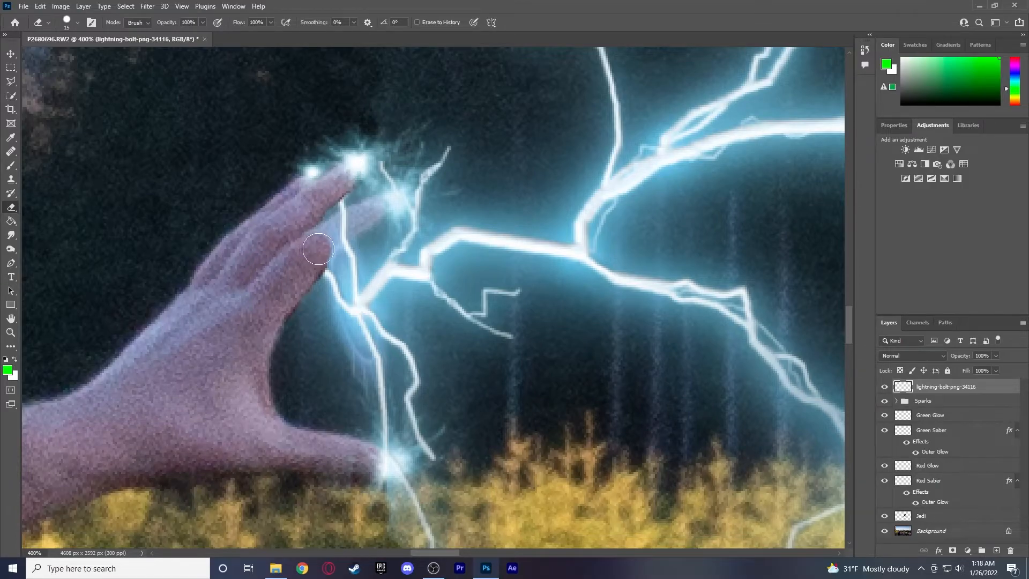
pyautogui.moveTo(318, 248); pyautogui.dragTo(337, 227)
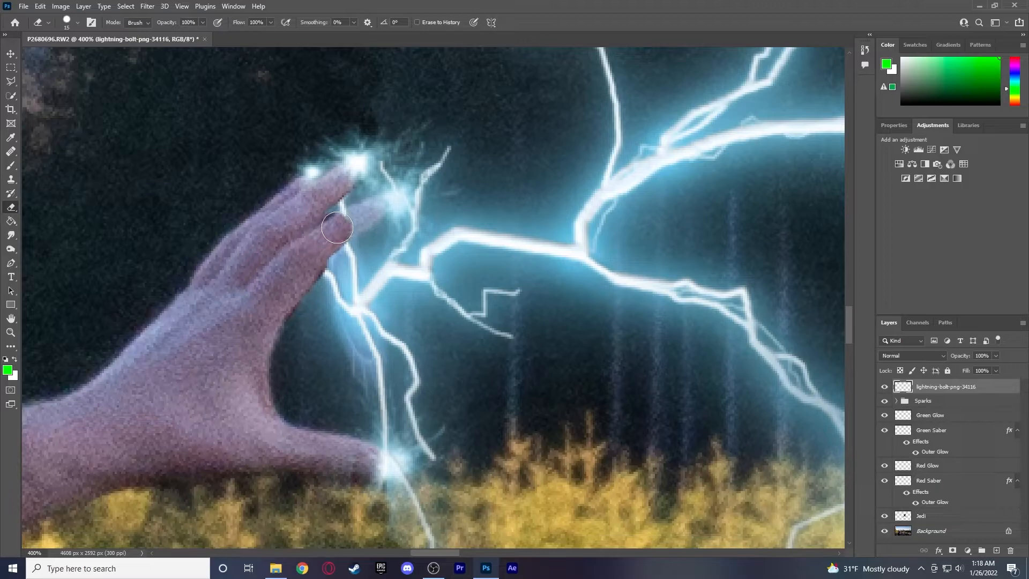
# Set the eraser size to 10 px and erase the lightning glow covering the index finger up to its tip
pyautogui.rightClick(322, 244)
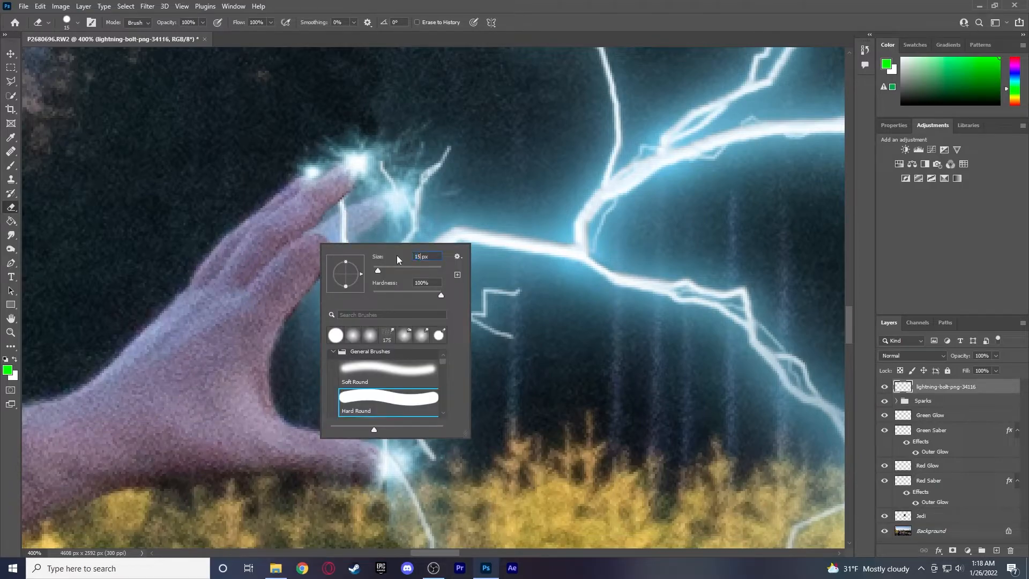
pyautogui.write('10')
pyautogui.press('Return')
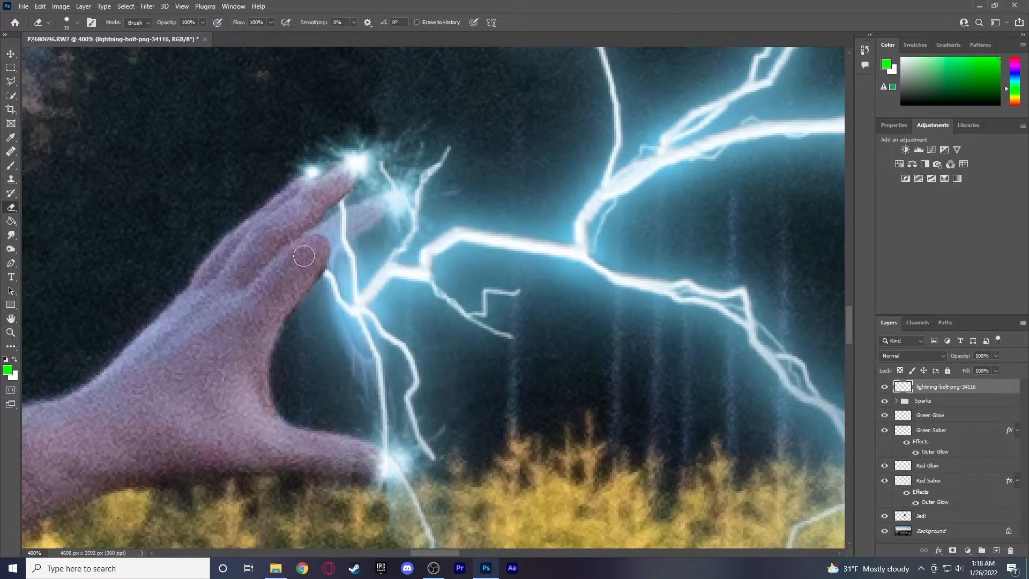
pyautogui.moveTo(321, 255)
pyautogui.mouseDown()
pyautogui.moveTo(353, 223)
pyautogui.moveTo(307, 242)
pyautogui.moveTo(371, 209)
pyautogui.mouseUp()
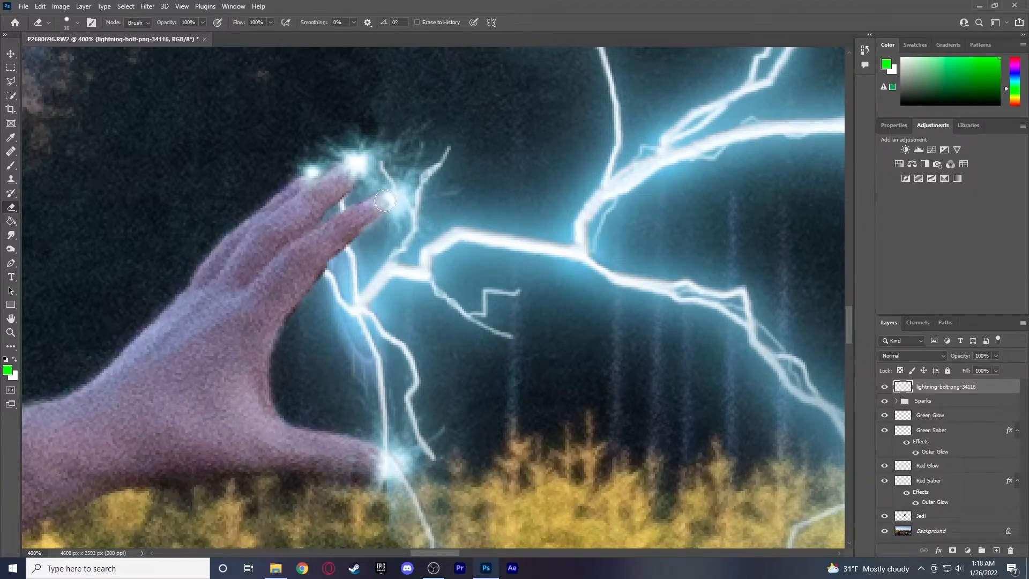
# Erase the lightning branch that extends below the thumb tip over the yellow trees
pyautogui.scroll(-1, 292, 271)
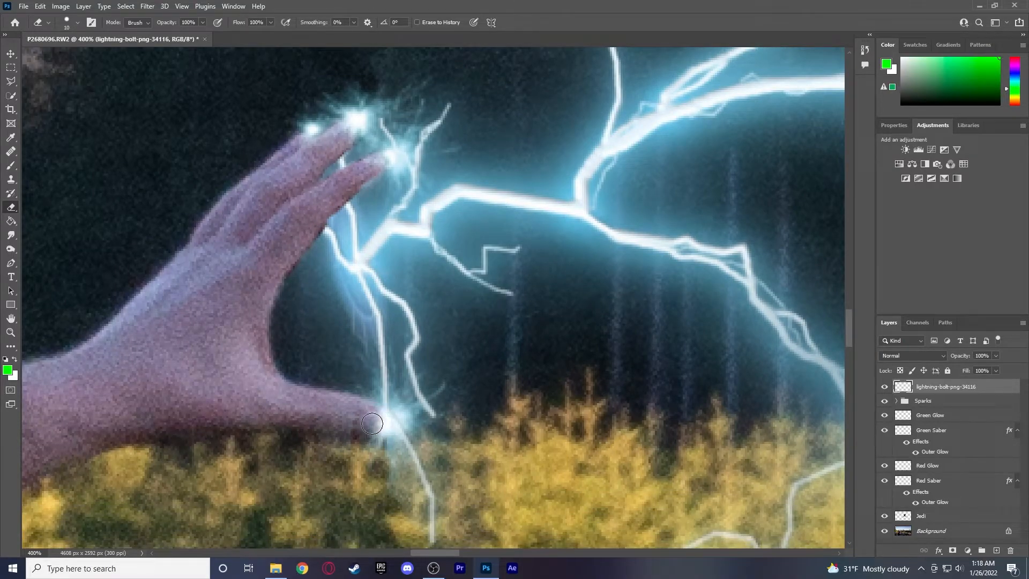
pyautogui.scroll(-1, 386, 434)
pyautogui.moveTo(448, 515)
pyautogui.mouseDown()
pyautogui.moveTo(408, 517)
pyautogui.moveTo(388, 503)
pyautogui.moveTo(411, 481)
pyautogui.moveTo(401, 469)
pyautogui.moveTo(423, 456)
pyautogui.moveTo(392, 416)
pyautogui.moveTo(429, 407)
pyautogui.moveTo(425, 451)
pyautogui.moveTo(412, 451)
pyautogui.moveTo(435, 431)
pyautogui.mouseUp()
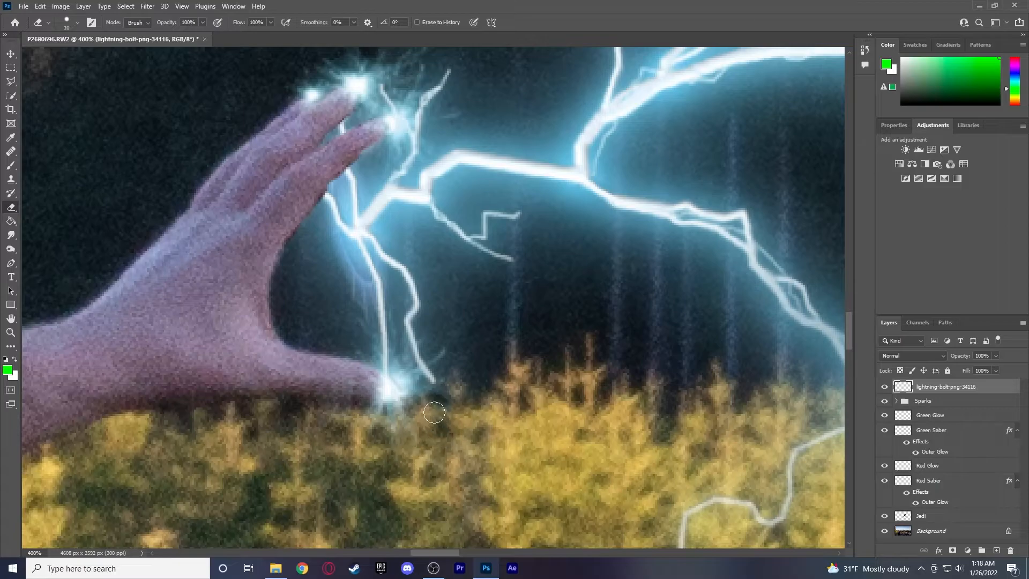
# Distort the lightning bolt by pulling its upper corner outward so the far branches reach the green lightsaber
pyautogui.scroll(5, 443, 408)
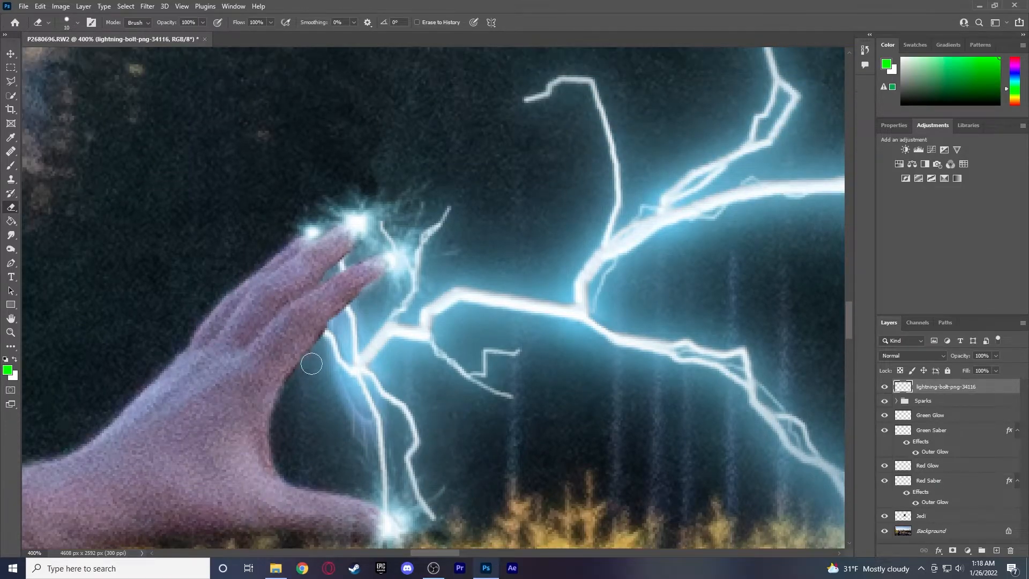
pyautogui.click(10, 332)
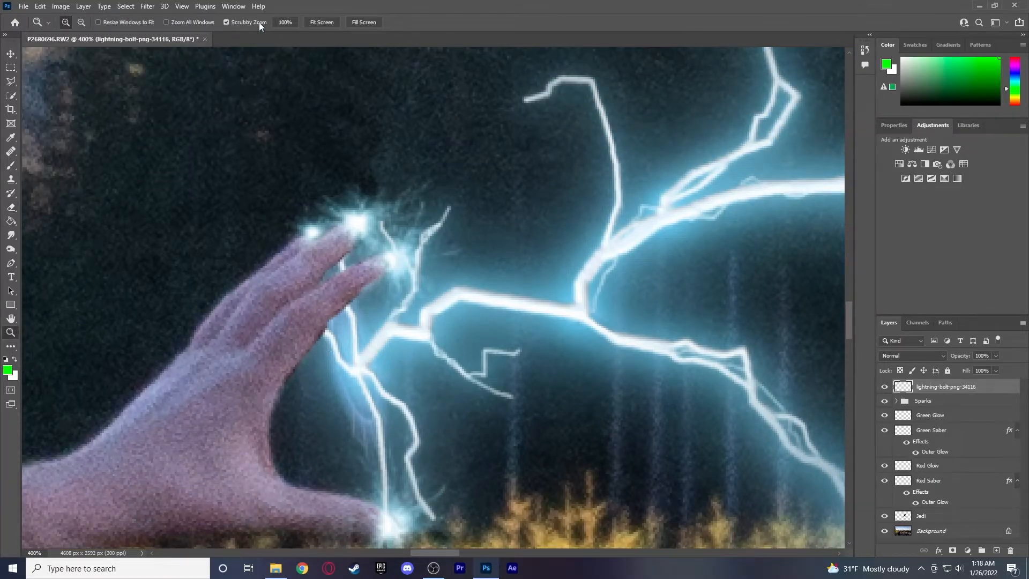
pyautogui.click(316, 23)
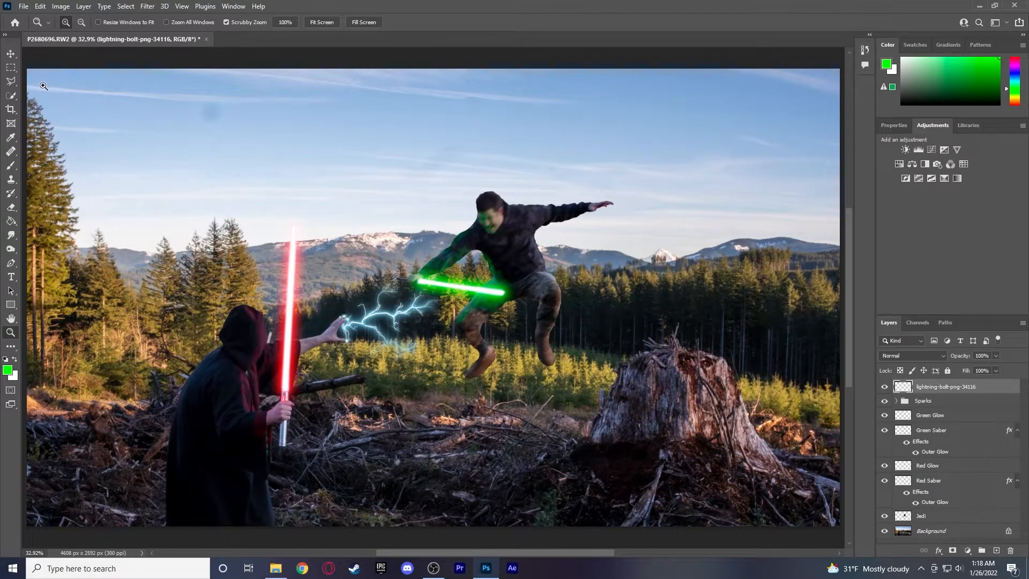
pyautogui.click(413, 308)
pyautogui.click(414, 308)
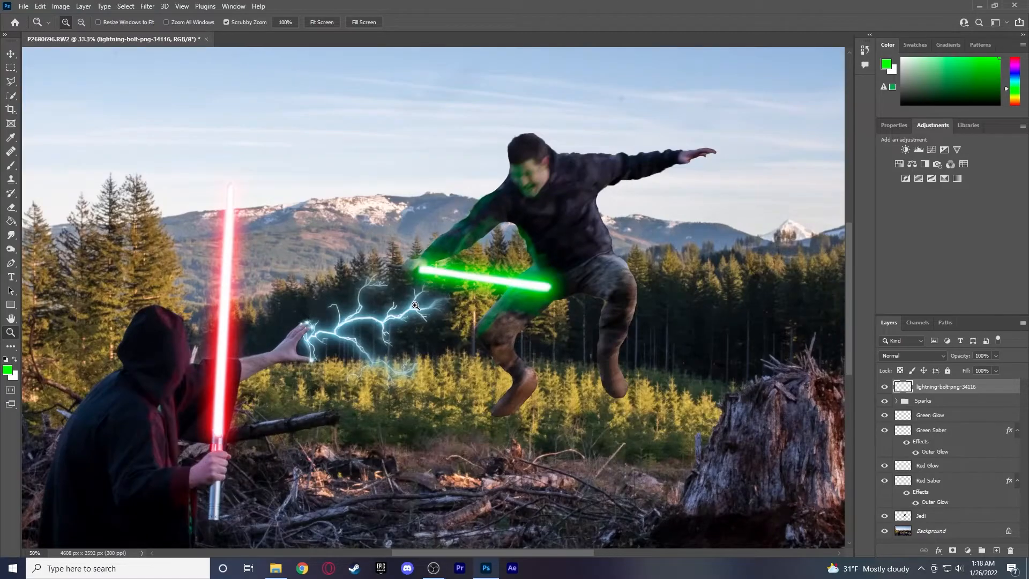
pyautogui.click(414, 308)
pyautogui.click(413, 308)
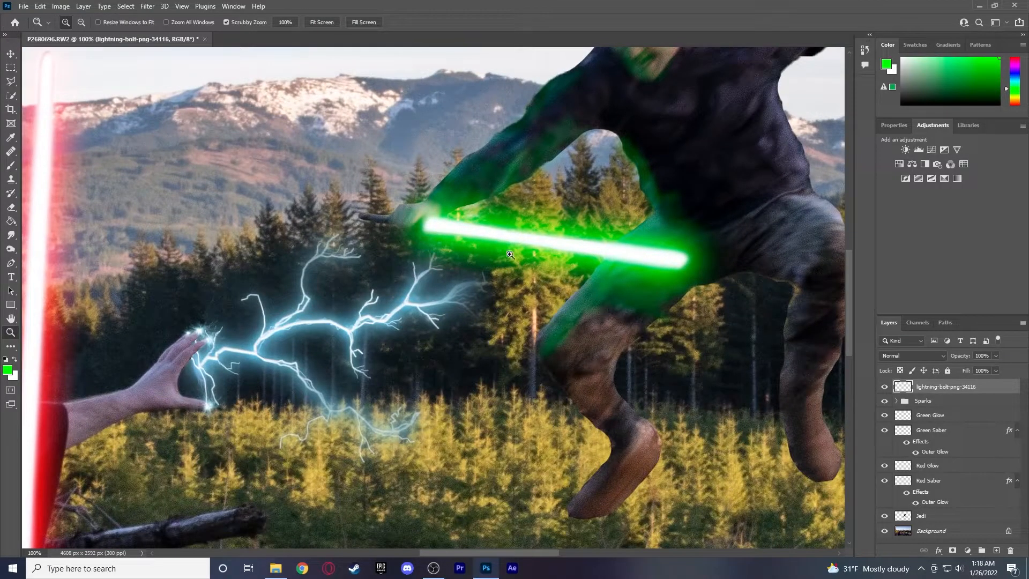
pyautogui.click(12, 54)
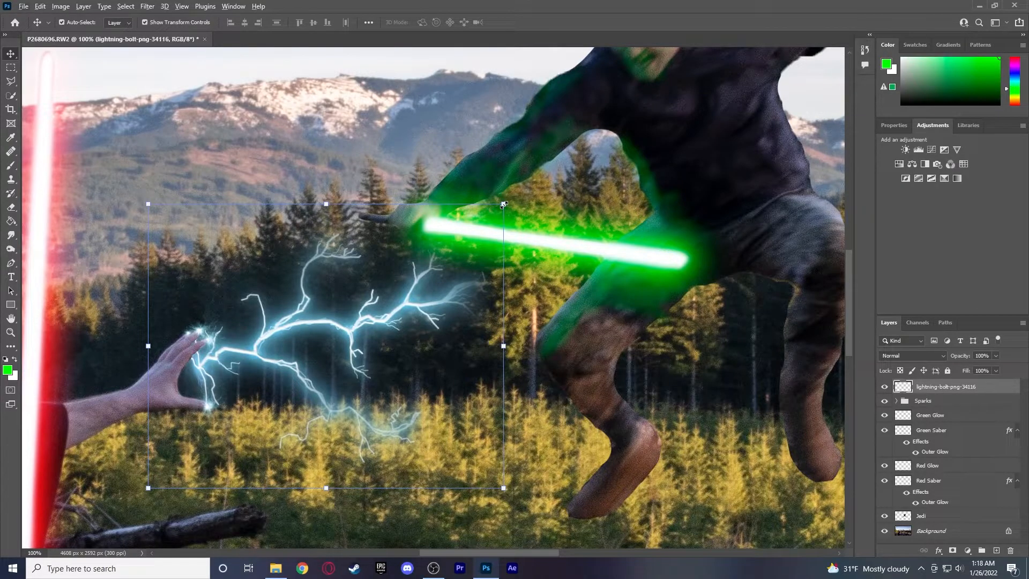
pyautogui.press('ctrl')
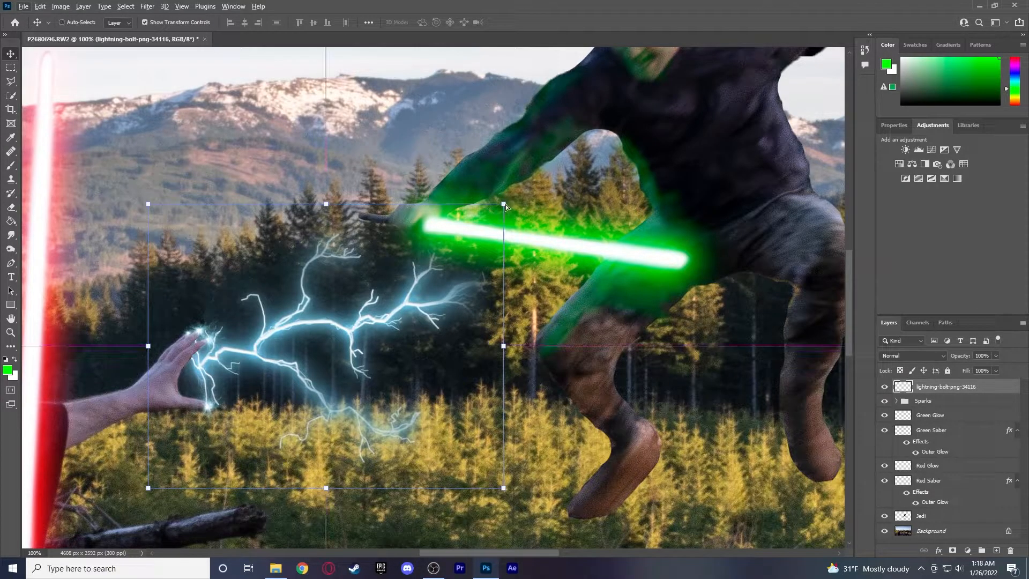
pyautogui.moveTo(503, 204); pyautogui.dragTo(576, 133)
pyautogui.click(14, 54)
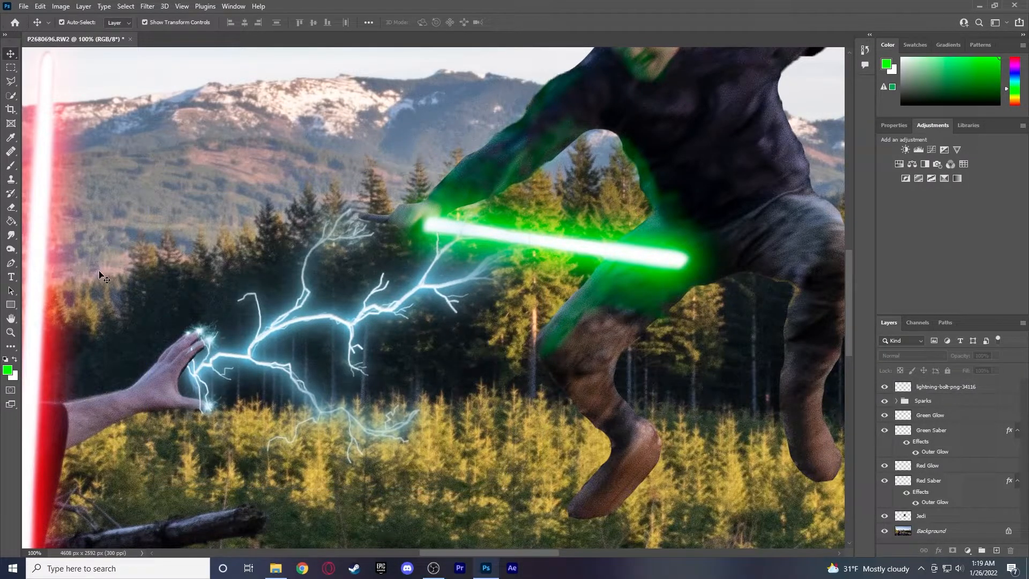
# Smudge the lightning strands on the lightning-bolt-png-34116 layer where they meet the index finger and inner edge of the hand
pyautogui.click(11, 333)
pyautogui.click(195, 362)
pyautogui.click(195, 363)
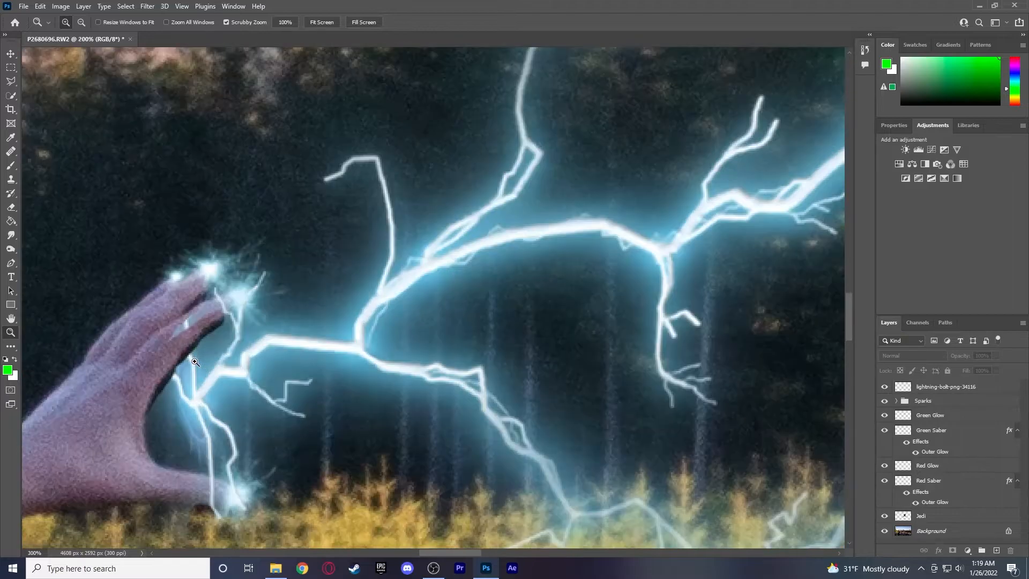
pyautogui.click(195, 363)
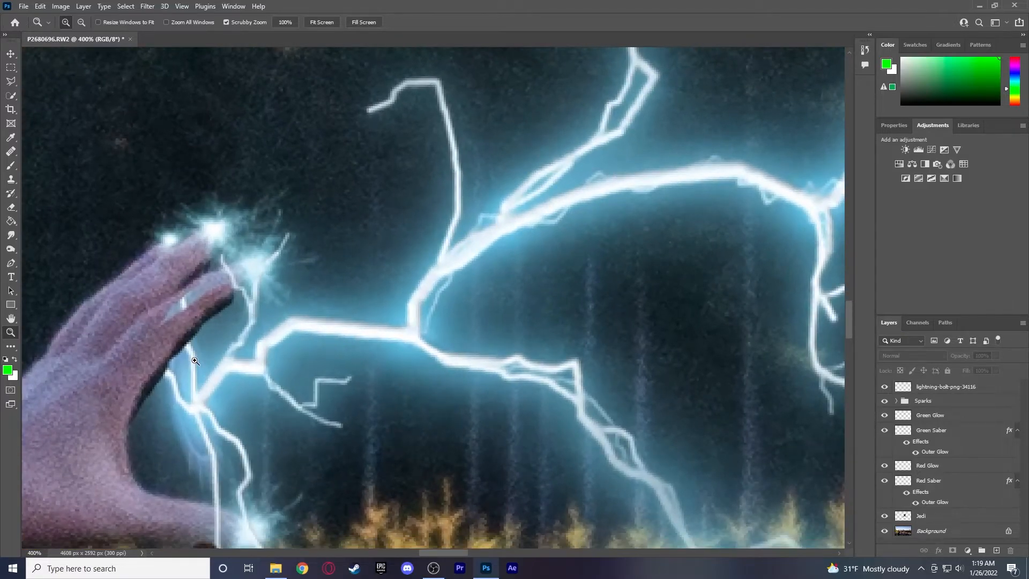
pyautogui.click(11, 235)
pyautogui.click(933, 386)
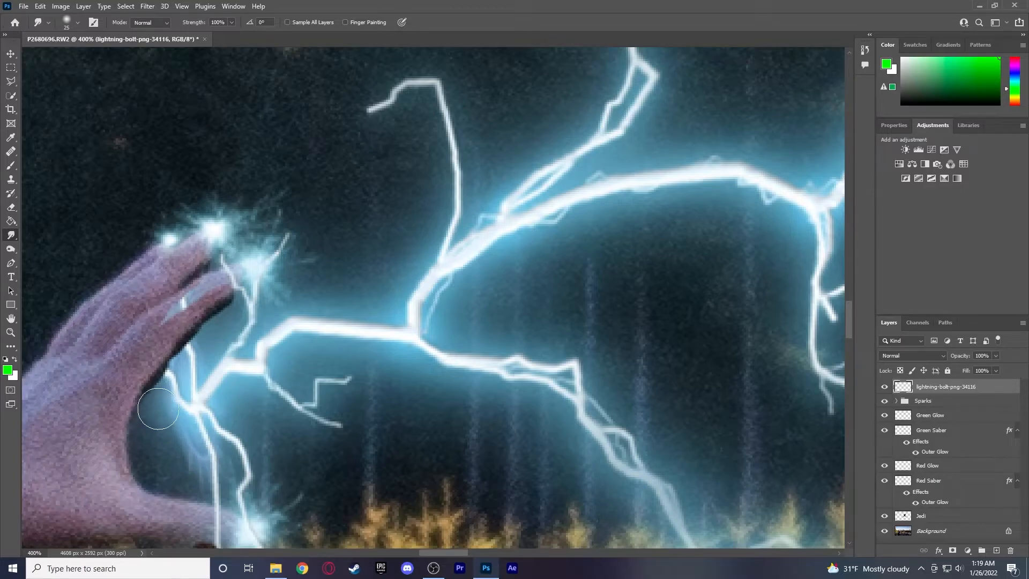
pyautogui.moveTo(172, 387)
pyautogui.mouseDown()
pyautogui.moveTo(225, 336)
pyautogui.moveTo(211, 329)
pyautogui.moveTo(236, 311)
pyautogui.moveTo(219, 259)
pyautogui.moveTo(180, 284)
pyautogui.mouseUp()
# Erase the smudged lightning remnants from the index finger
pyautogui.click(9, 208)
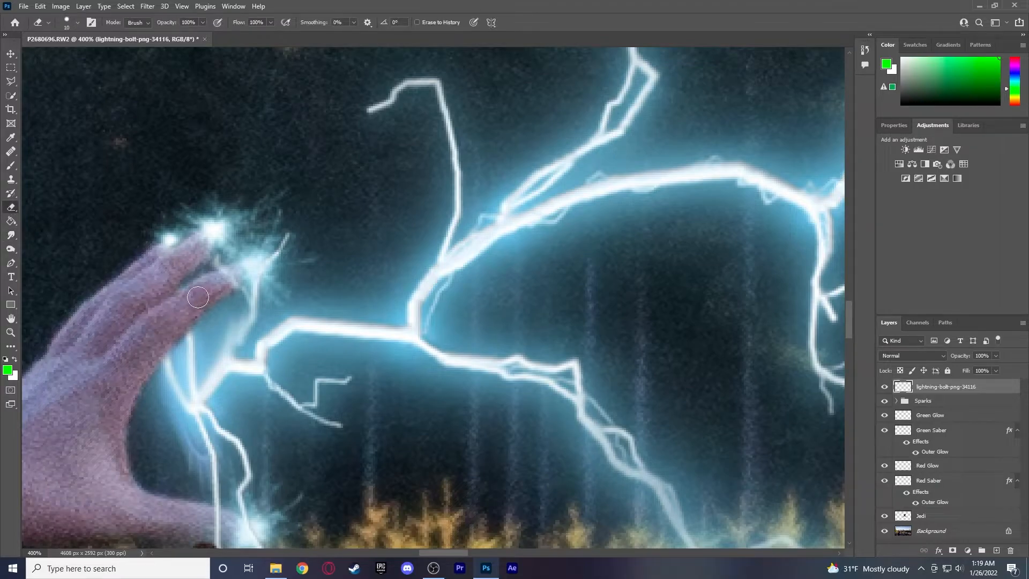
pyautogui.moveTo(232, 275); pyautogui.dragTo(214, 279)
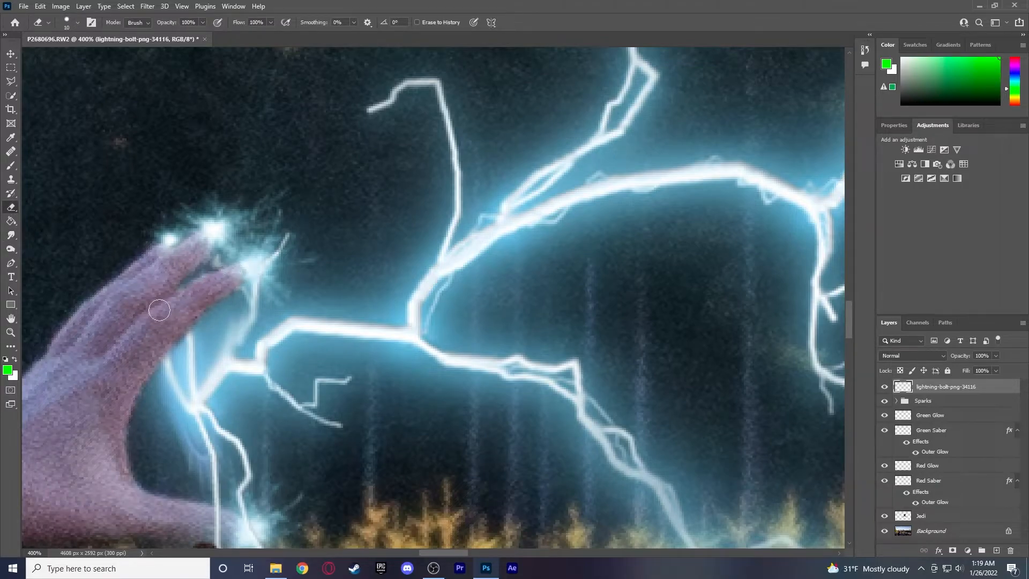
pyautogui.press('z')
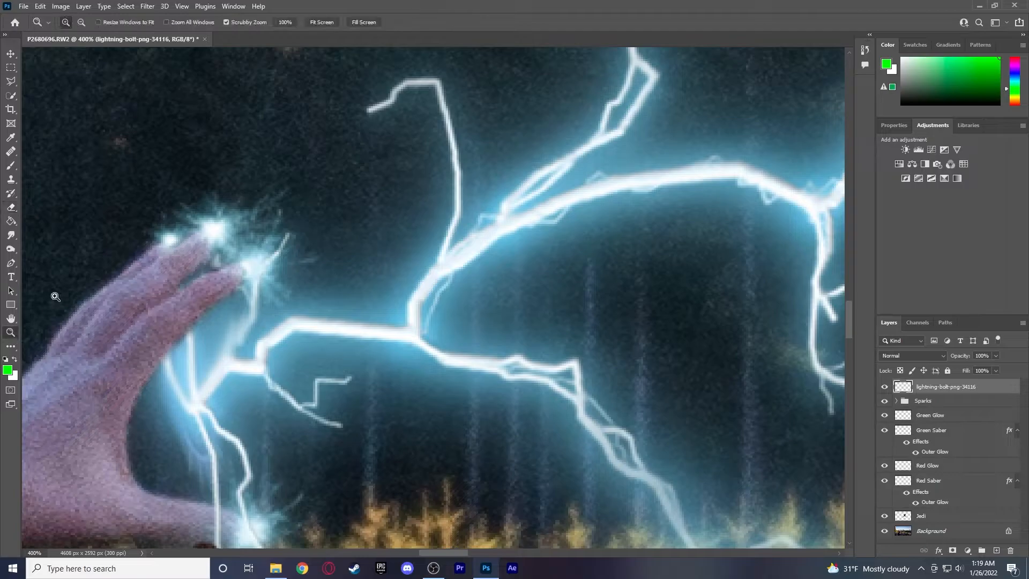
pyautogui.click(321, 23)
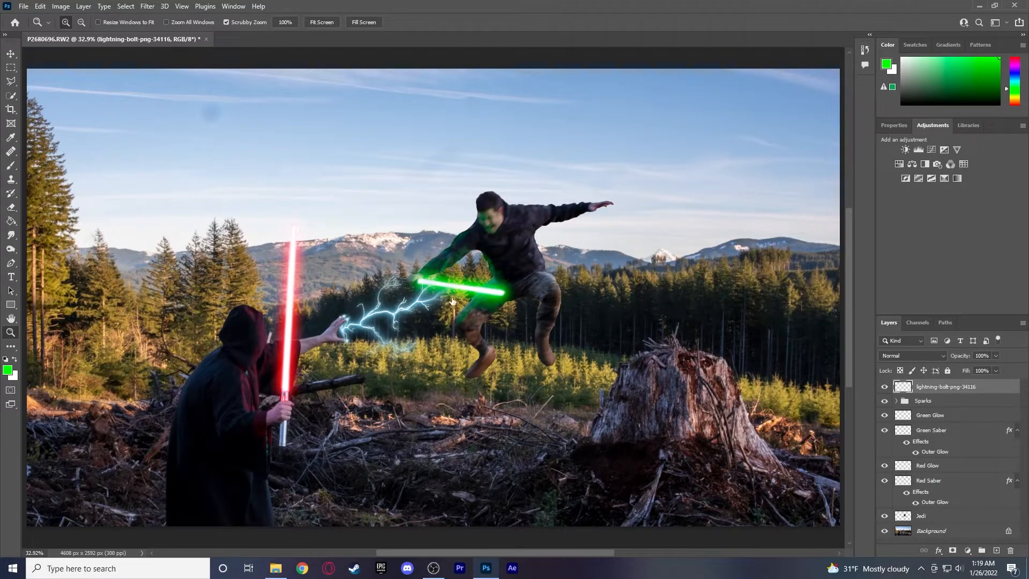
# Try an Outer Glow with a blue color on the lightning bolt layer, and turn the effect off again
pyautogui.click(473, 364)
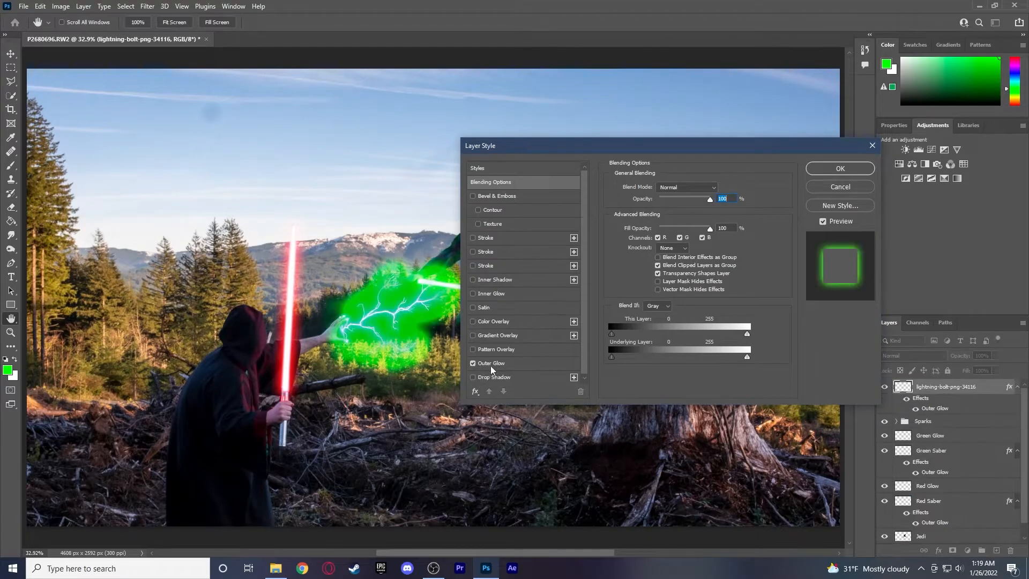
pyautogui.click(489, 364)
pyautogui.click(633, 228)
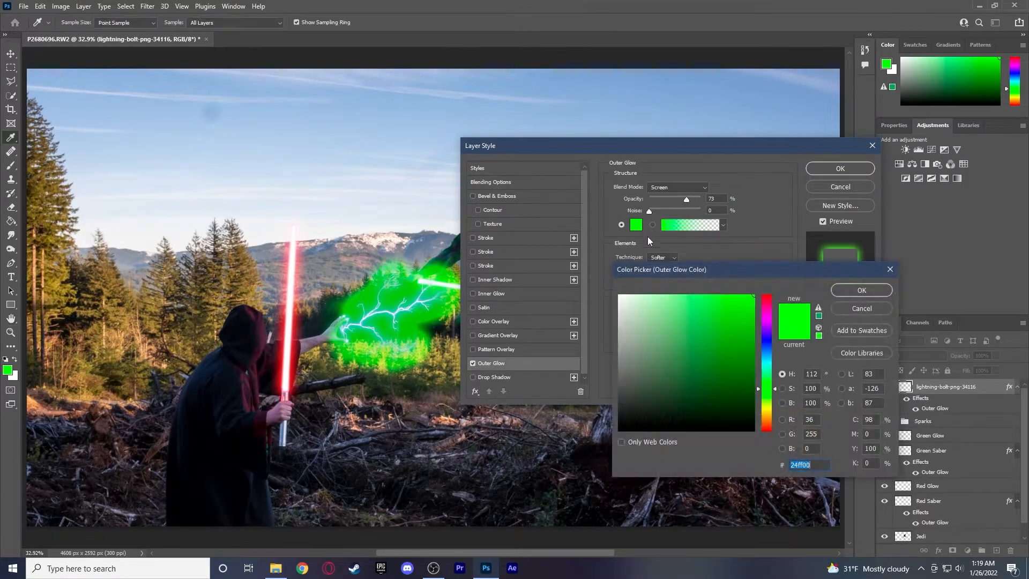
pyautogui.moveTo(765, 365); pyautogui.dragTo(766, 353)
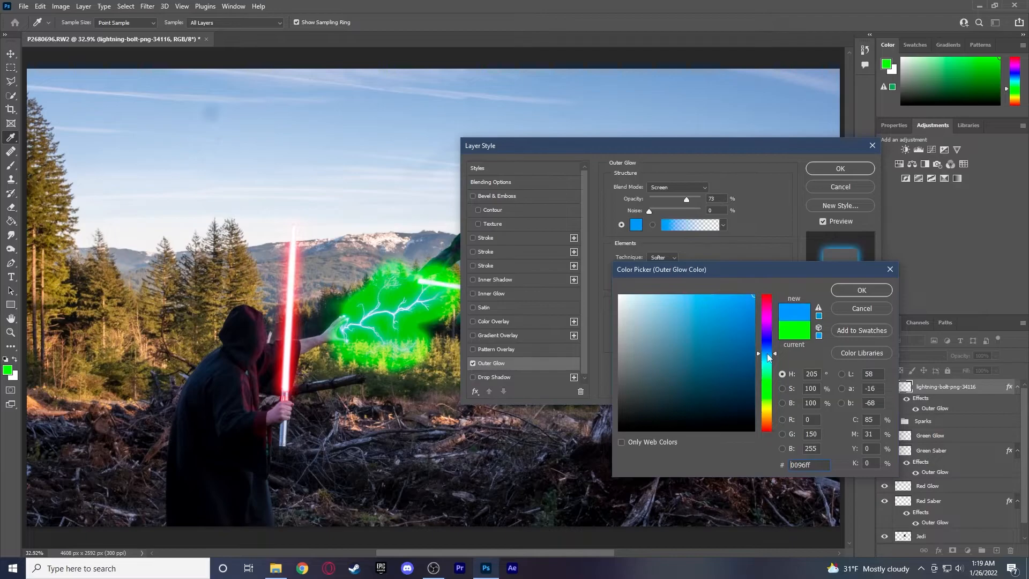
pyautogui.click(804, 337)
pyautogui.click(853, 307)
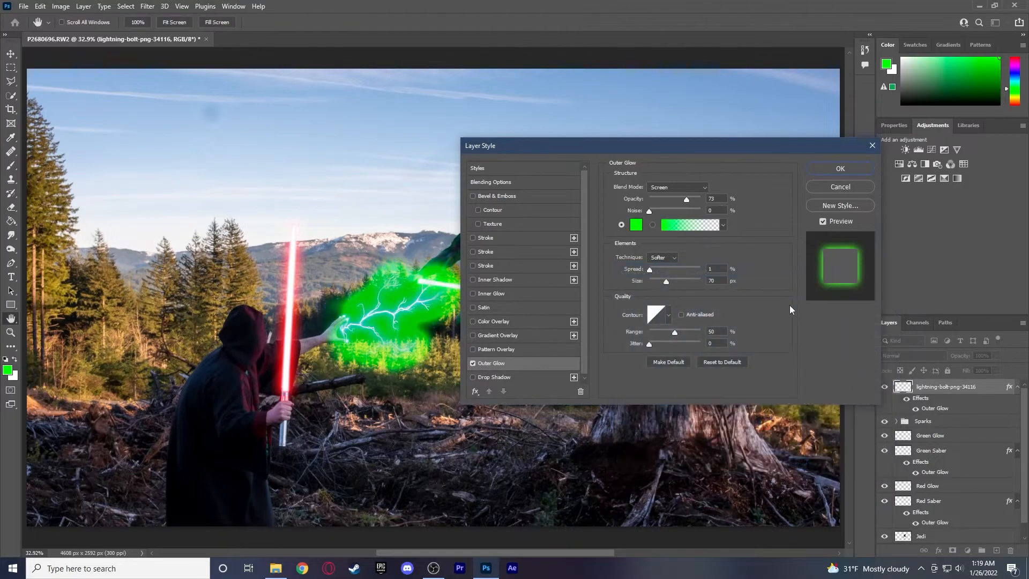
pyautogui.click(473, 363)
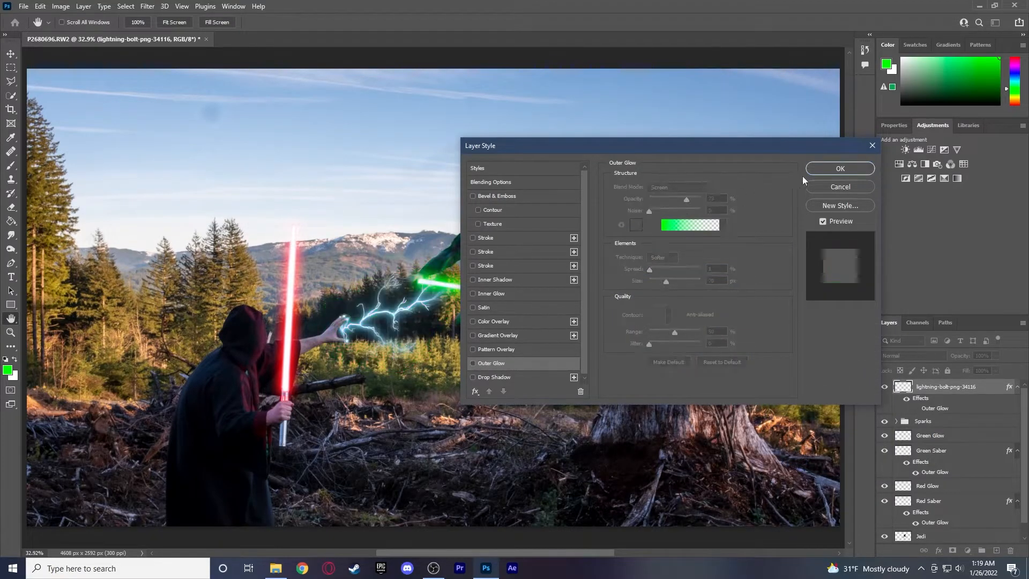
pyautogui.click(834, 170)
# Set the blend mode of the lightning bolt layer to Lighten
pyautogui.click(921, 357)
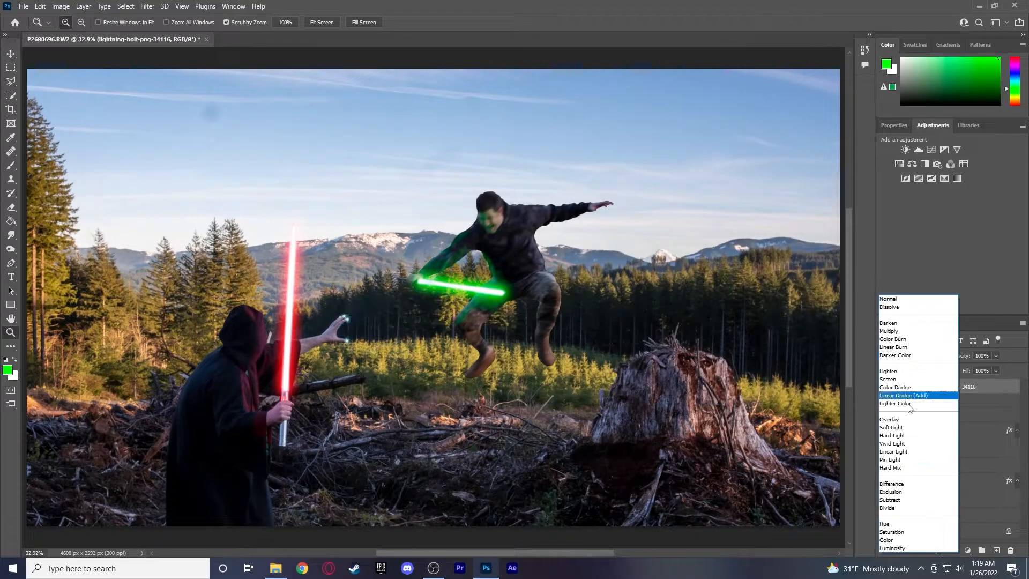
pyautogui.click(896, 379)
pyautogui.click(893, 358)
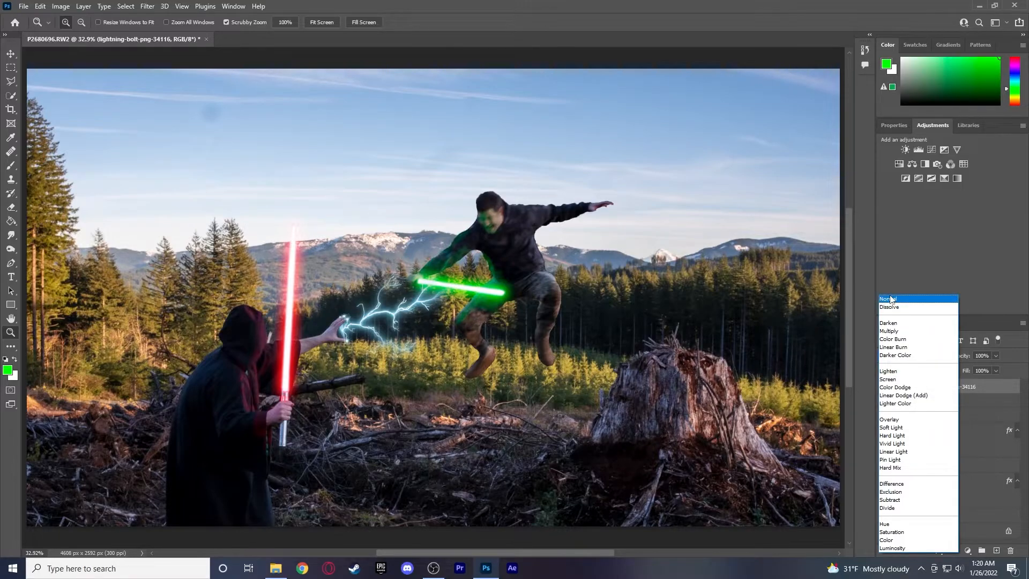
pyautogui.click(894, 371)
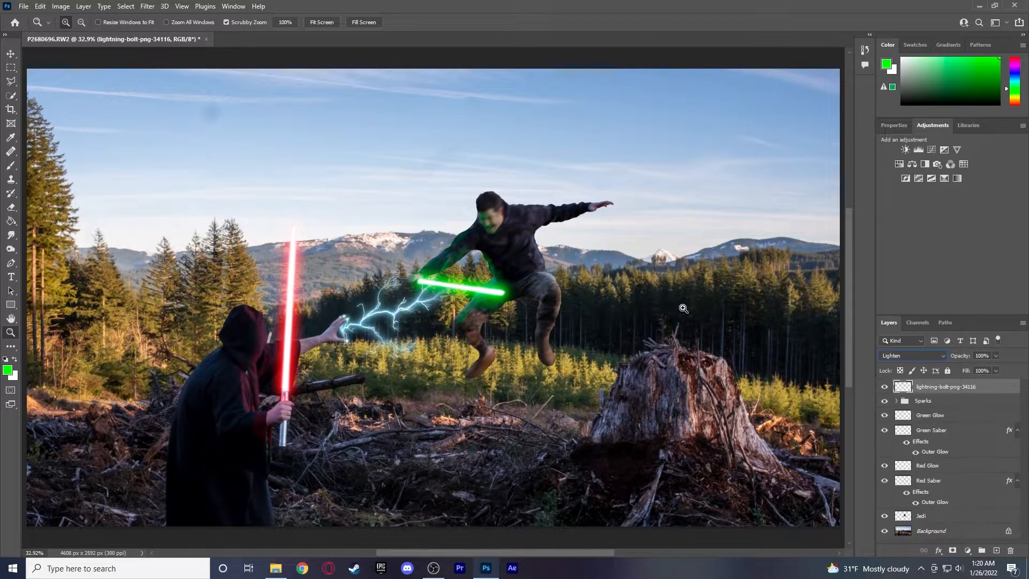
# Duplicate the lightning-bolt-png-34116 layer as lightning-bolt-png-34116 copy
pyautogui.click(11, 53)
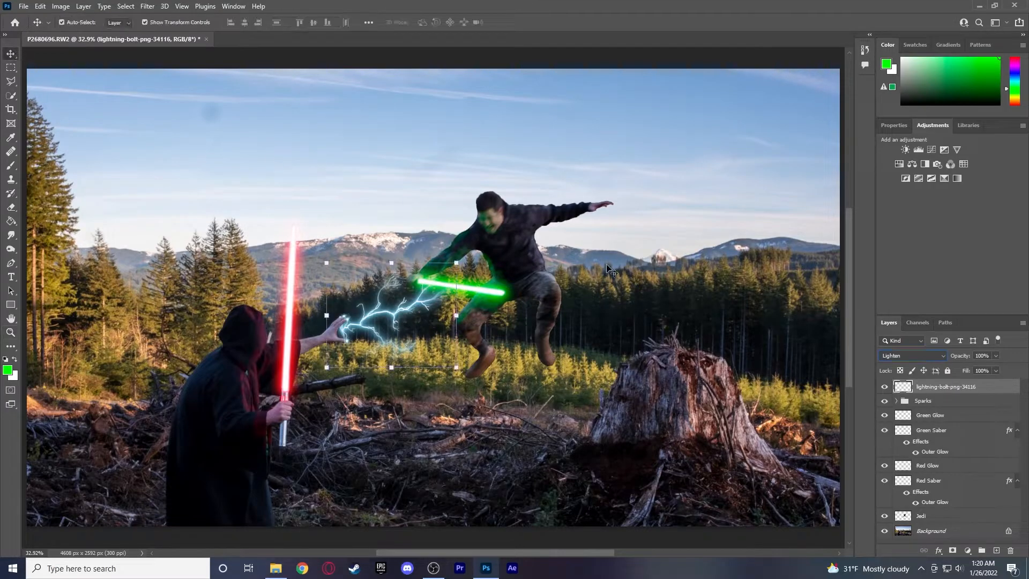
pyautogui.rightClick(987, 387)
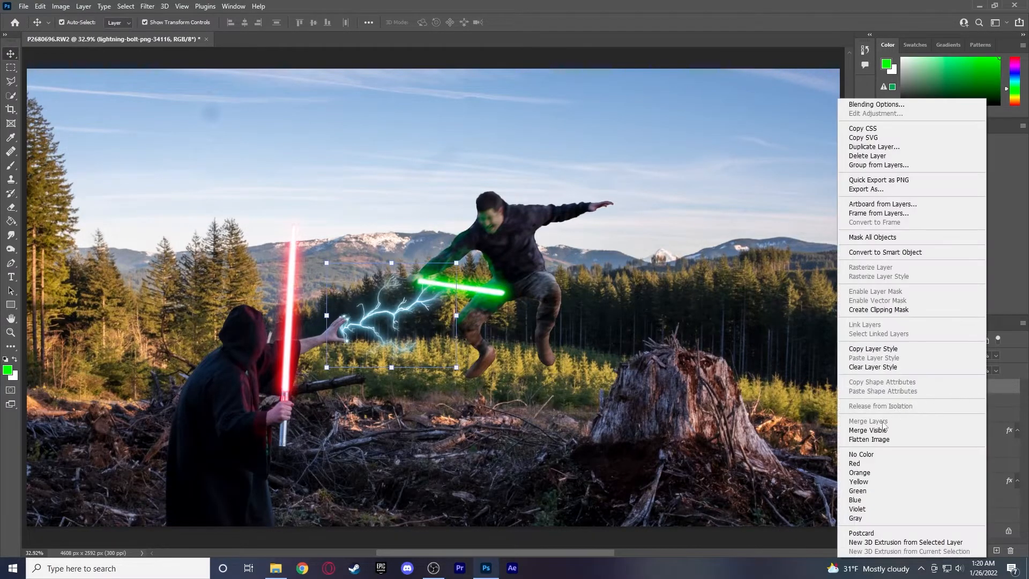
pyautogui.click(863, 147)
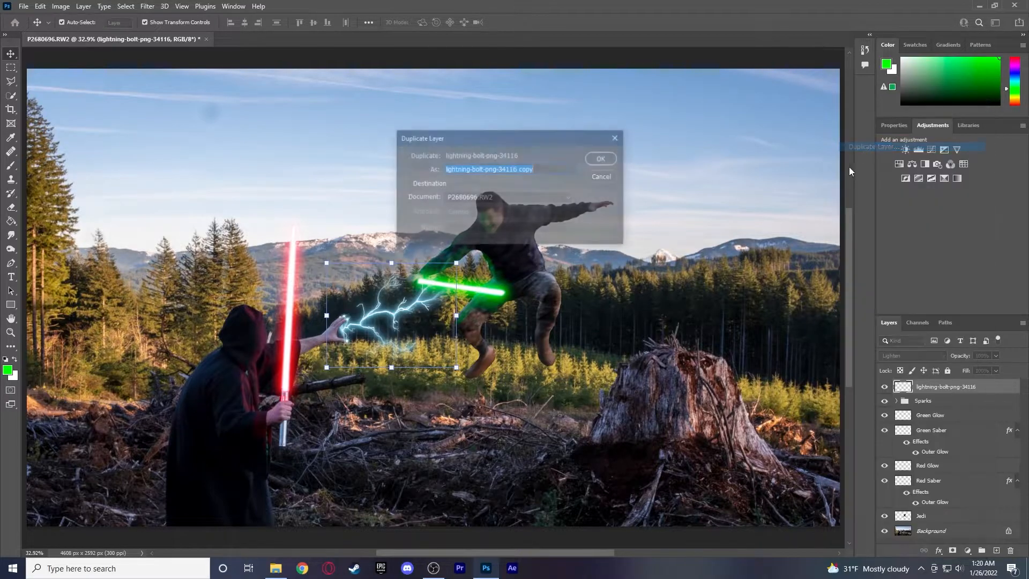
pyautogui.click(603, 159)
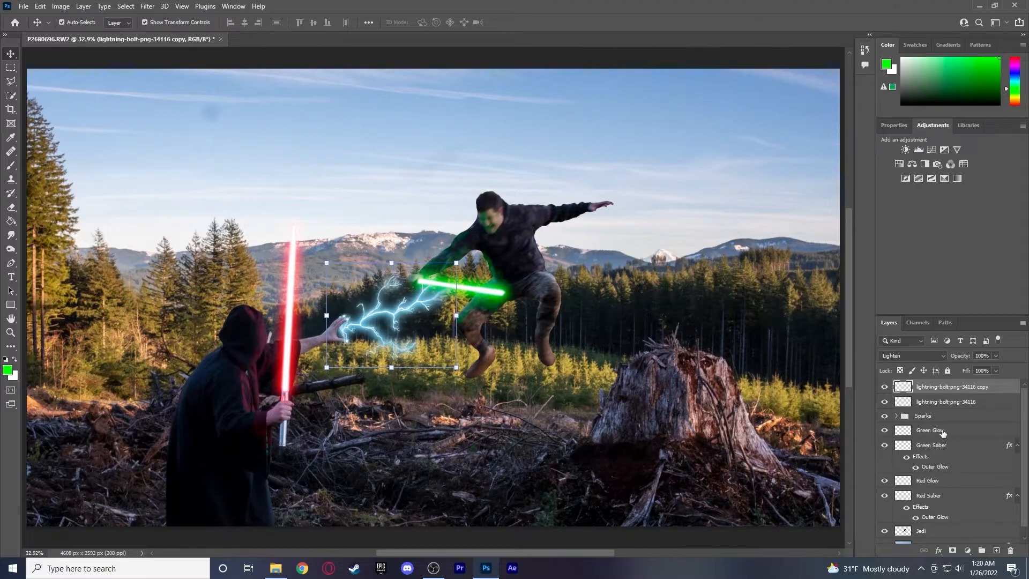
# Move both lightning bolt layers into the Sparks group and clear the layer selection
pyautogui.keyDown('shift'); pyautogui.click(948, 398); pyautogui.keyUp('shift')
pyautogui.moveTo(947, 388); pyautogui.dragTo(929, 417)
pyautogui.click(931, 532)
pyautogui.click(947, 387)
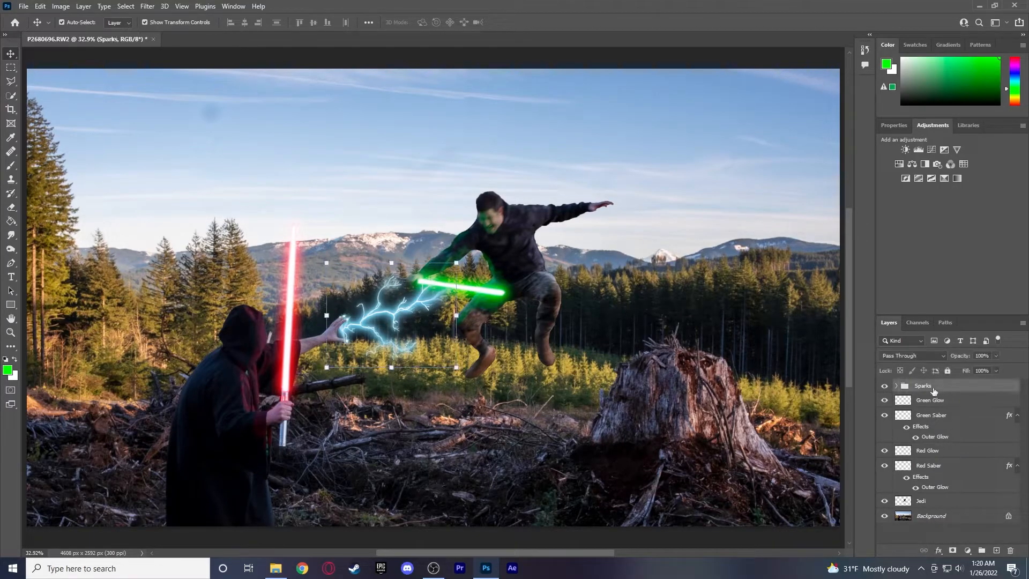
pyautogui.click(388, 413)
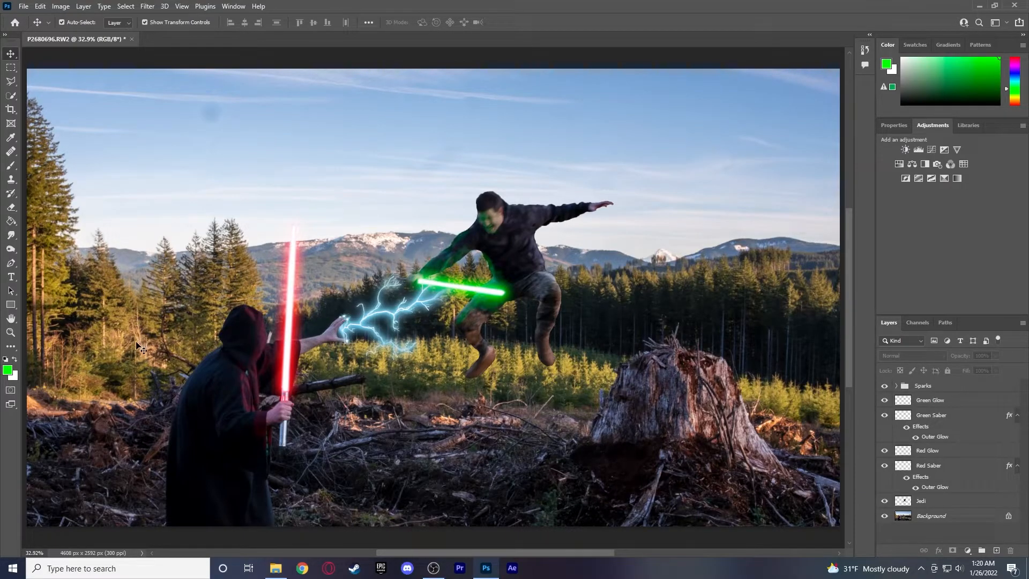
# Add a new layer above the Sparks group and name it Blue Glow
pyautogui.click(994, 550)
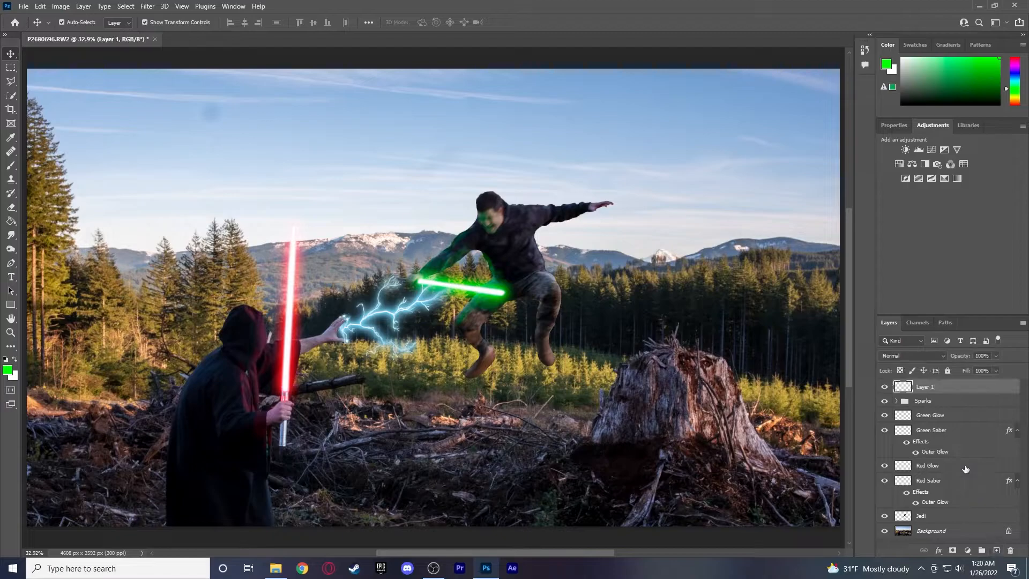
pyautogui.doubleClick(925, 388)
pyautogui.write('Bl')
pyautogui.press('Return')
# Set the foreground color to bright blue 00d8ff
pyautogui.click(7, 373)
pyautogui.moveTo(771, 386); pyautogui.dragTo(772, 359)
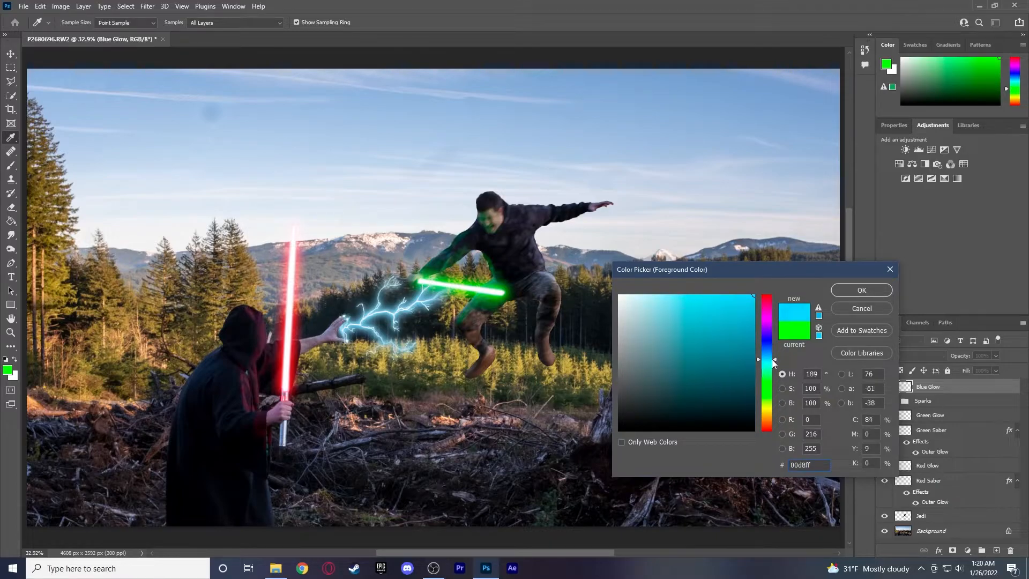
pyautogui.click(857, 289)
# Brush a soft blue glow over the hooded figure's outstretched hand and forearm on the Blue Glow layer
pyautogui.press('v')
pyautogui.click(11, 332)
pyautogui.click(332, 329)
pyautogui.click(333, 328)
pyautogui.click(332, 328)
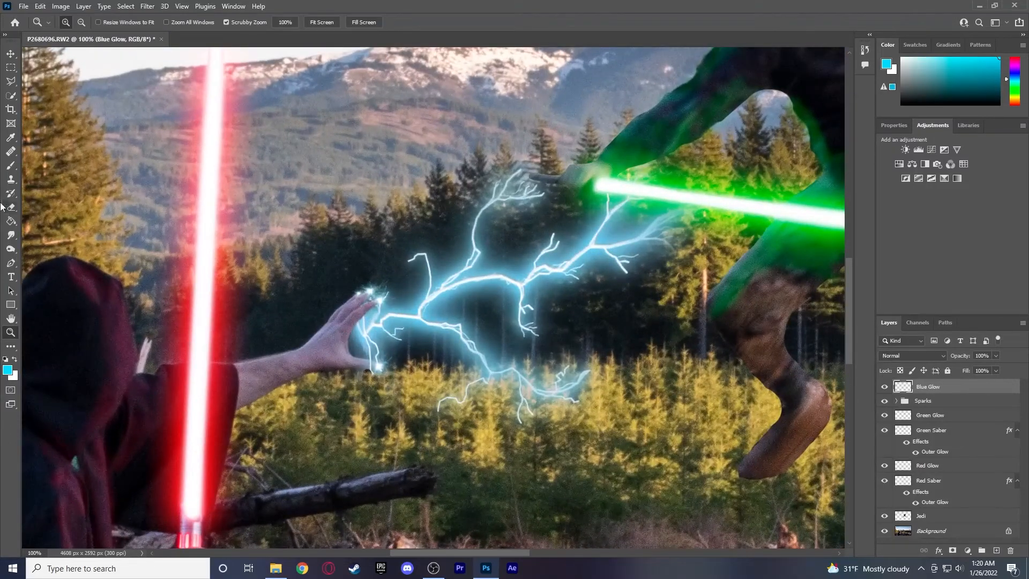
pyautogui.click(10, 165)
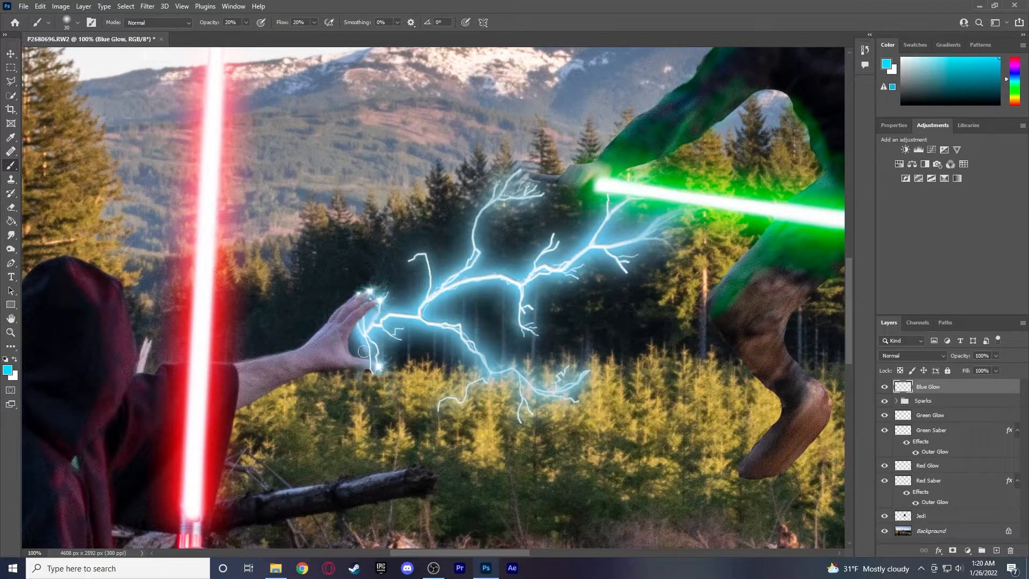
pyautogui.moveTo(370, 365)
pyautogui.mouseDown()
pyautogui.moveTo(344, 352)
pyautogui.moveTo(347, 324)
pyautogui.moveTo(374, 303)
pyautogui.moveTo(338, 326)
pyautogui.moveTo(359, 299)
pyautogui.moveTo(350, 302)
pyautogui.moveTo(332, 319)
pyautogui.moveTo(365, 298)
pyautogui.moveTo(343, 325)
pyautogui.moveTo(327, 323)
pyautogui.moveTo(348, 343)
pyautogui.moveTo(353, 318)
pyautogui.moveTo(374, 299)
pyautogui.mouseUp()
pyautogui.moveTo(315, 353)
pyautogui.mouseDown()
pyautogui.moveTo(335, 370)
pyautogui.moveTo(320, 331)
pyautogui.moveTo(328, 364)
pyautogui.moveTo(319, 336)
pyautogui.moveTo(322, 366)
pyautogui.moveTo(315, 352)
pyautogui.moveTo(308, 370)
pyautogui.moveTo(306, 356)
pyautogui.moveTo(284, 374)
pyautogui.moveTo(248, 378)
pyautogui.moveTo(278, 390)
pyautogui.moveTo(265, 381)
pyautogui.moveTo(255, 390)
pyautogui.moveTo(269, 393)
pyautogui.mouseUp()
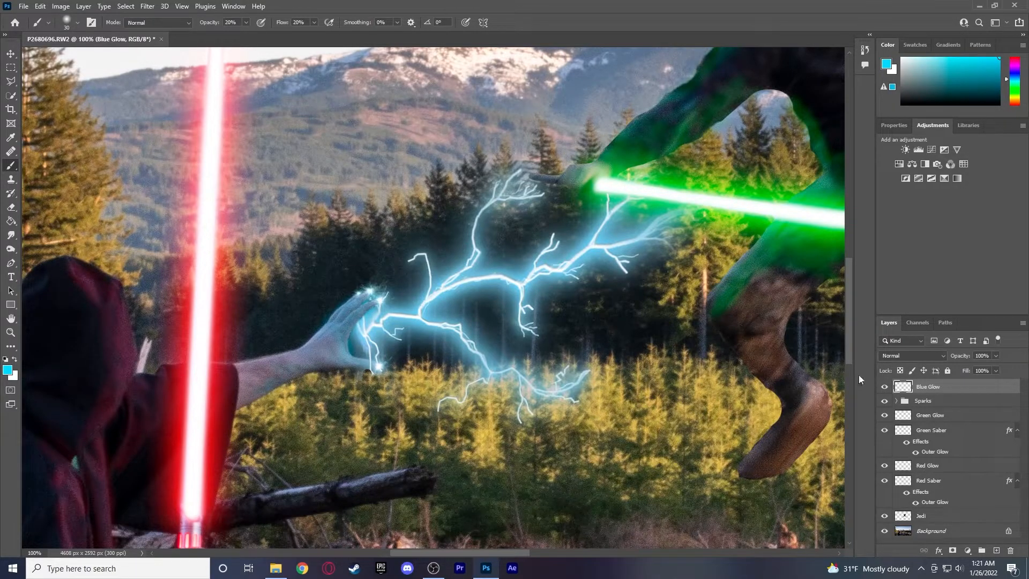
# Set the blend mode of the Blue Glow layer to Screen
pyautogui.click(904, 358)
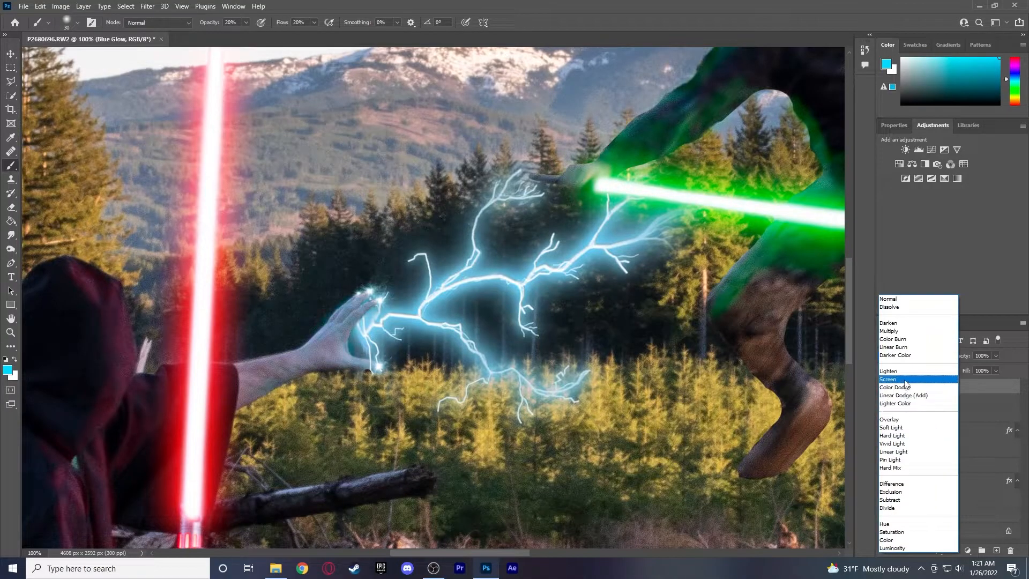
pyautogui.click(905, 385)
pyautogui.click(10, 332)
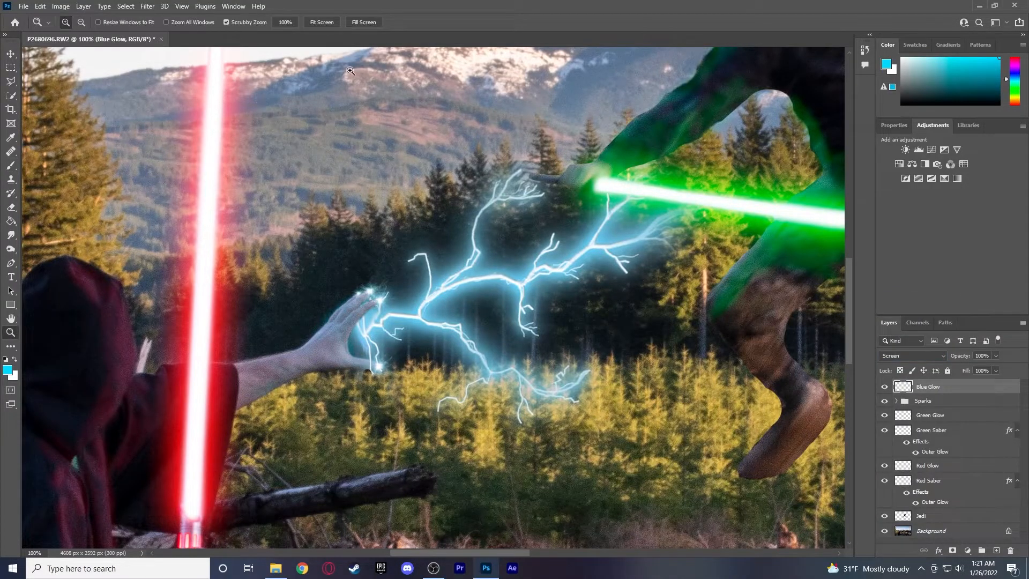
pyautogui.click(322, 22)
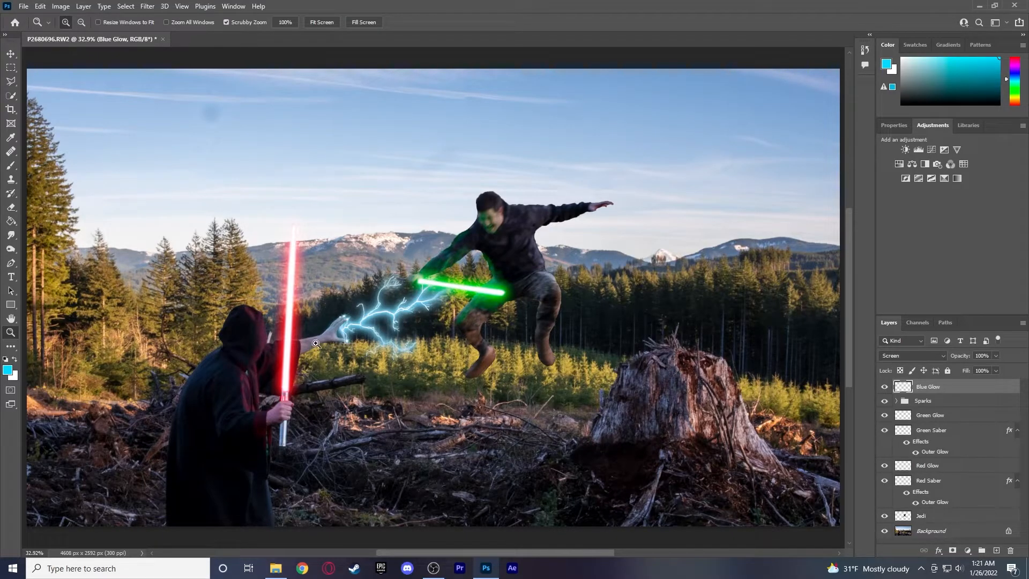
# Brush blue light onto the jumping figure's saber hand, front knee and boot where they face the lightning
pyautogui.click(448, 268)
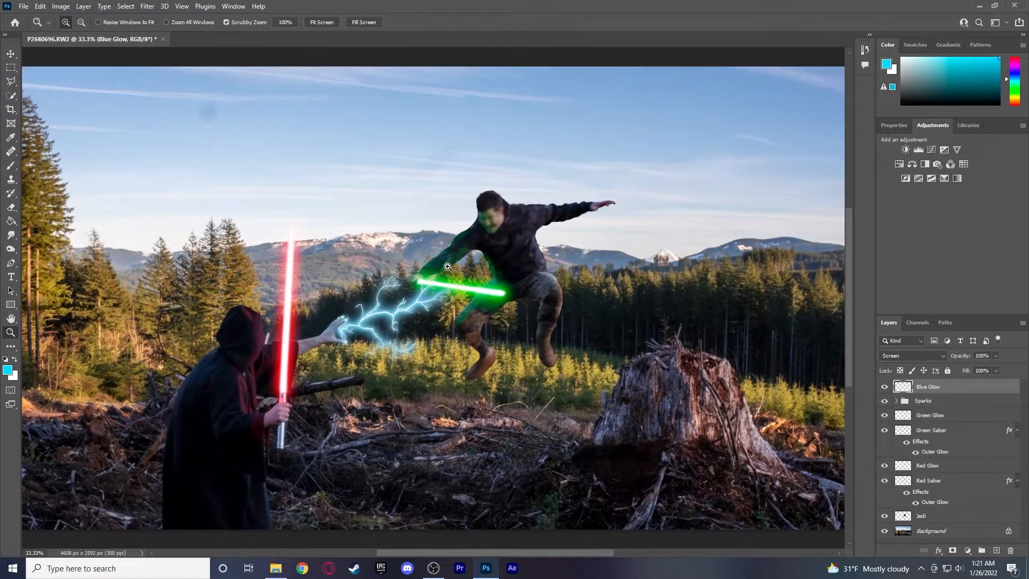
pyautogui.click(448, 268)
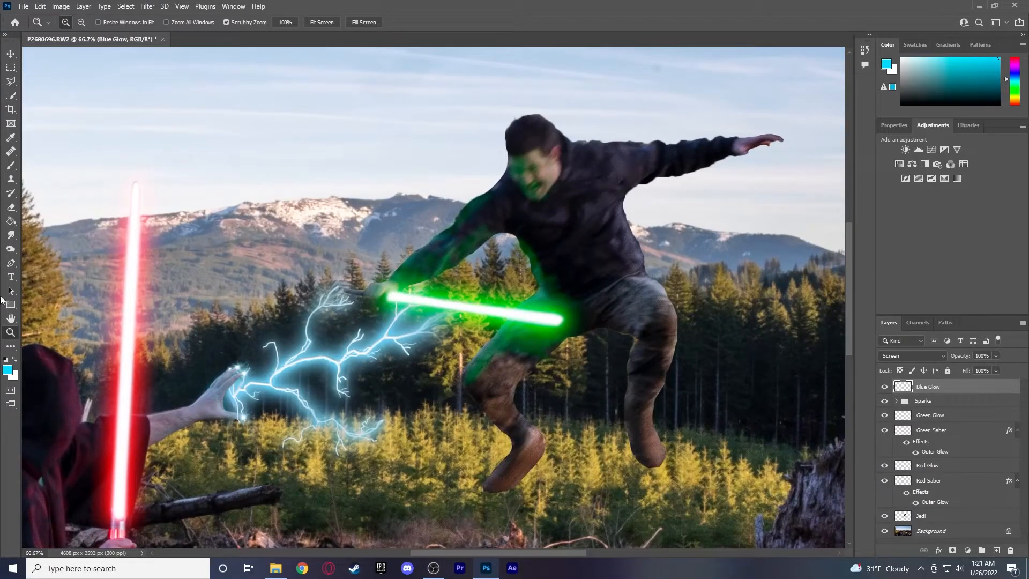
pyautogui.click(10, 165)
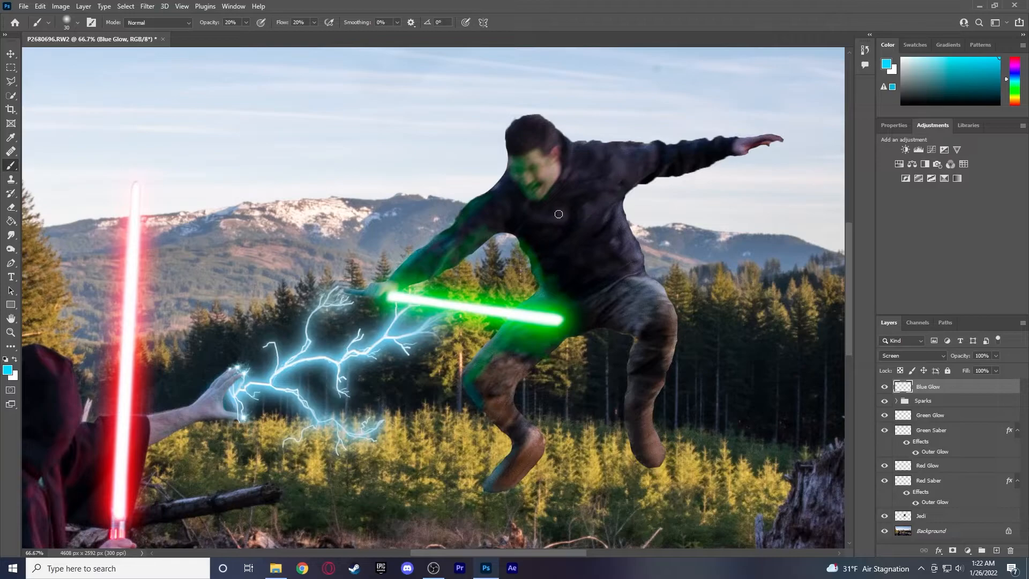
pyautogui.click(10, 332)
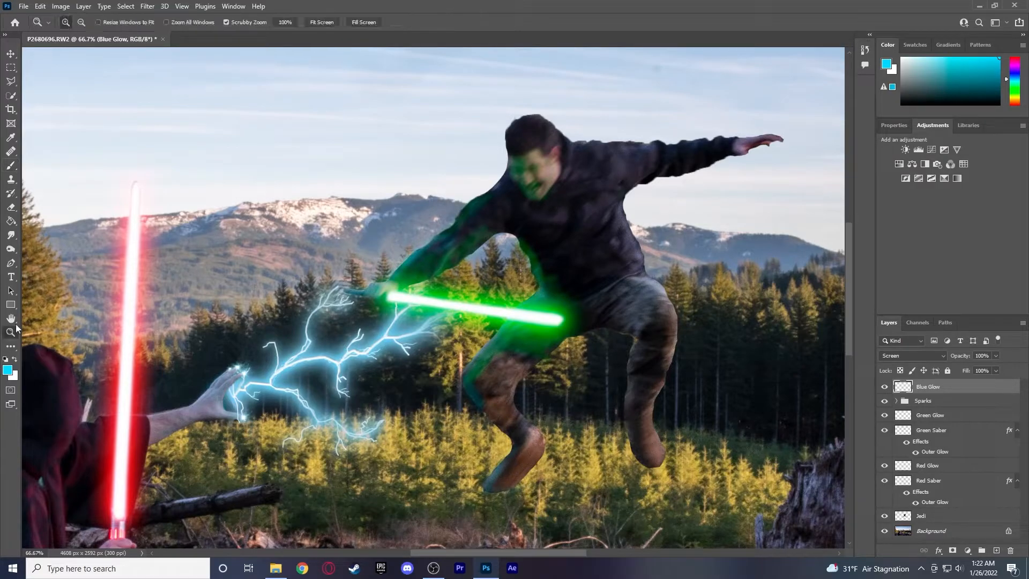
pyautogui.click(316, 23)
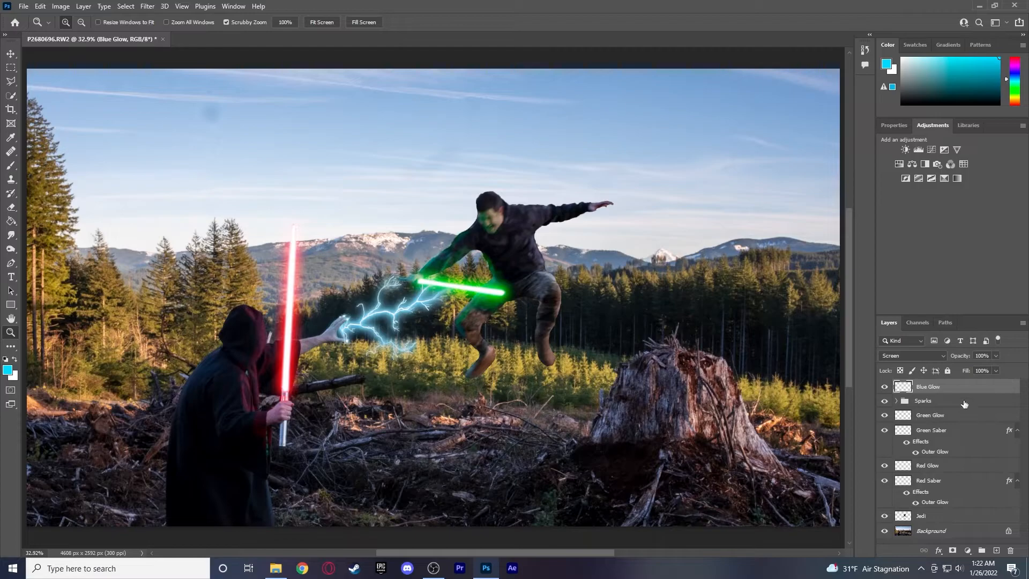
# Apply a Gaussian Blur with a 1 pixel radius to the lightning-bolt-png-34116 layer in the Sparks group
pyautogui.click(897, 402)
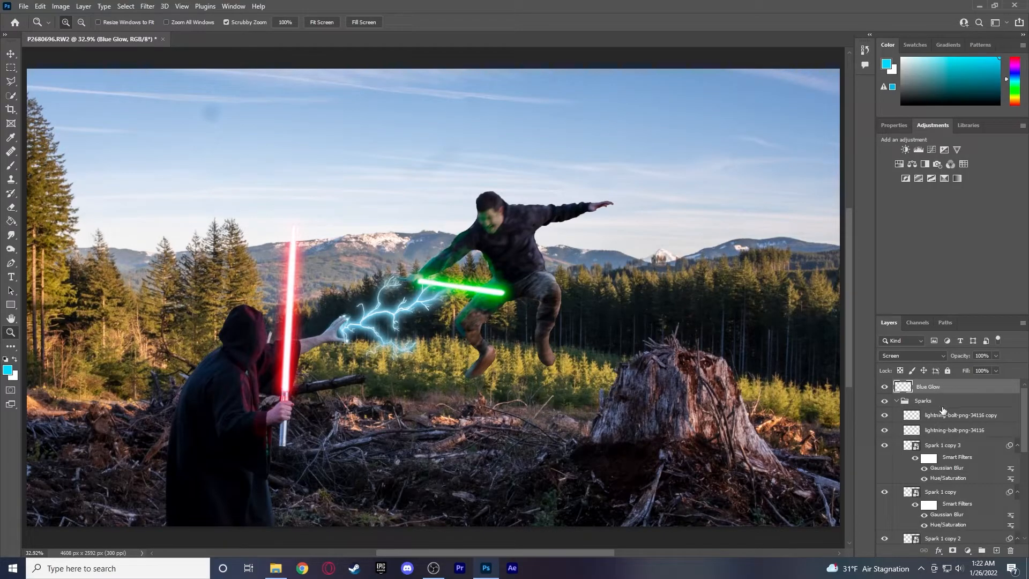
pyautogui.click(959, 429)
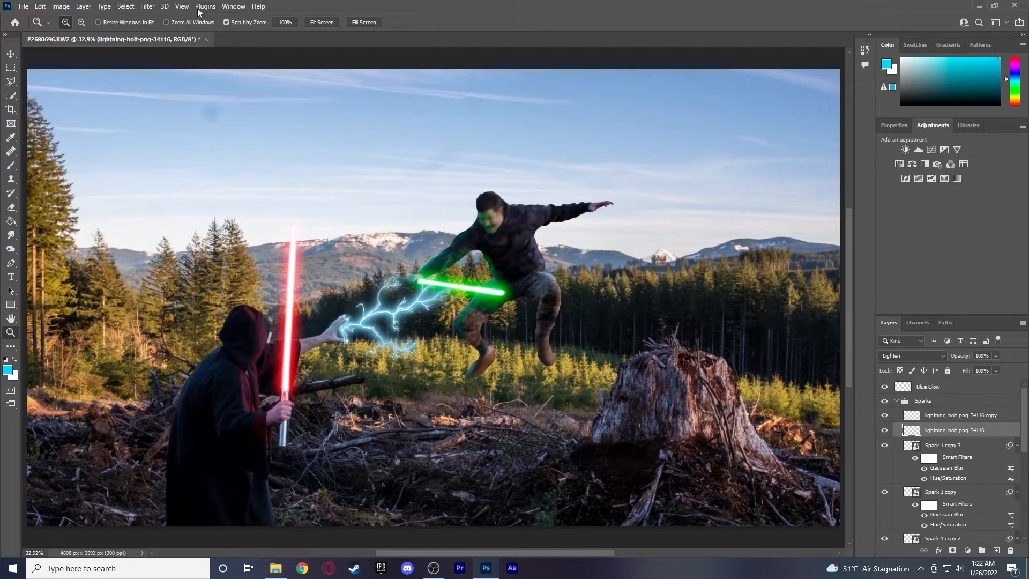
pyautogui.click(147, 7)
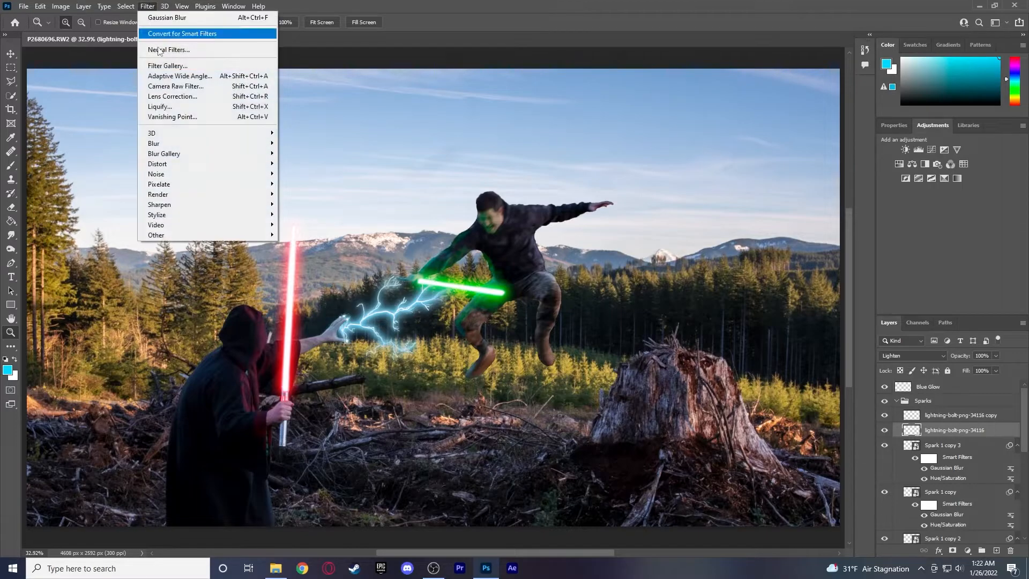
pyautogui.moveTo(254, 144)
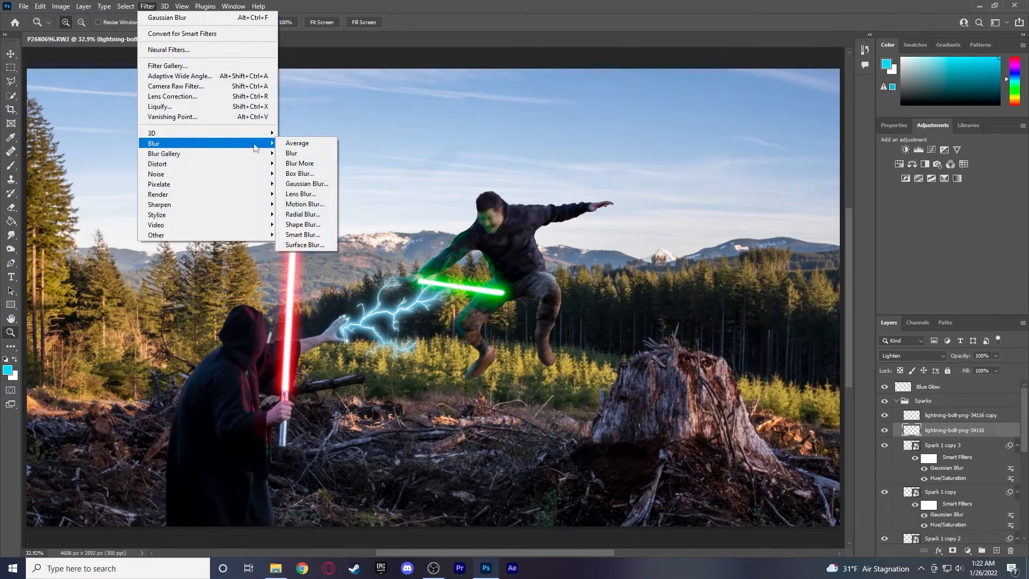
pyautogui.click(307, 184)
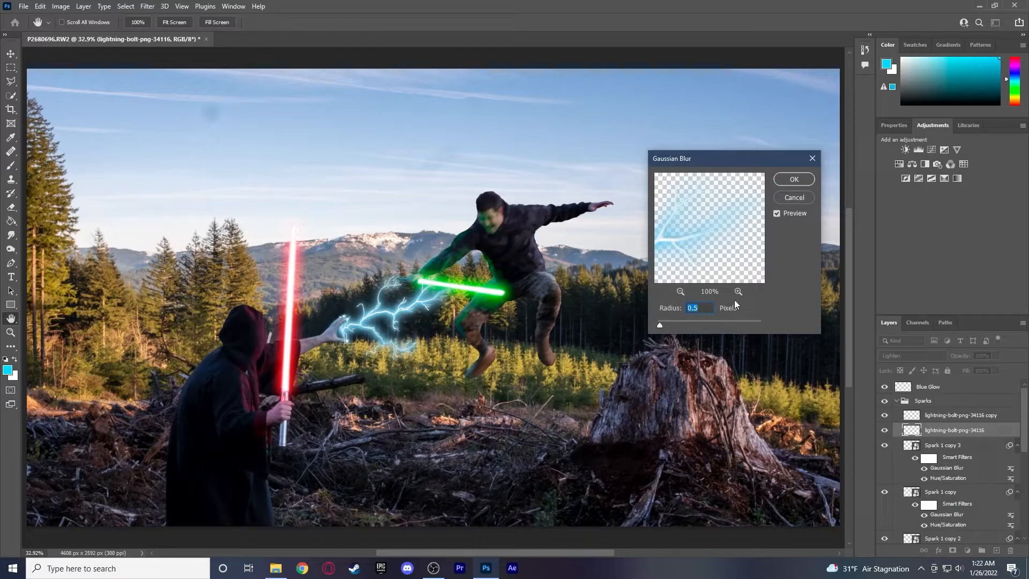
pyautogui.write('1')
pyautogui.click(793, 179)
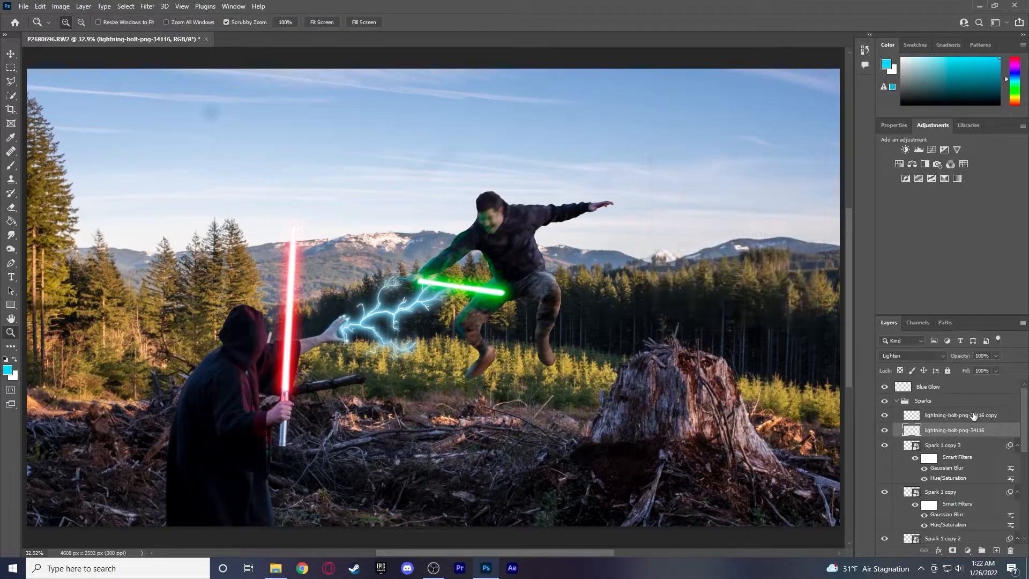
# Repeat the Gaussian Blur on the lightning-bolt-png-34116 copy layer, then collapse the Sparks group and deselect all layers
pyautogui.click(1014, 417)
pyautogui.click(148, 6)
pyautogui.click(153, 17)
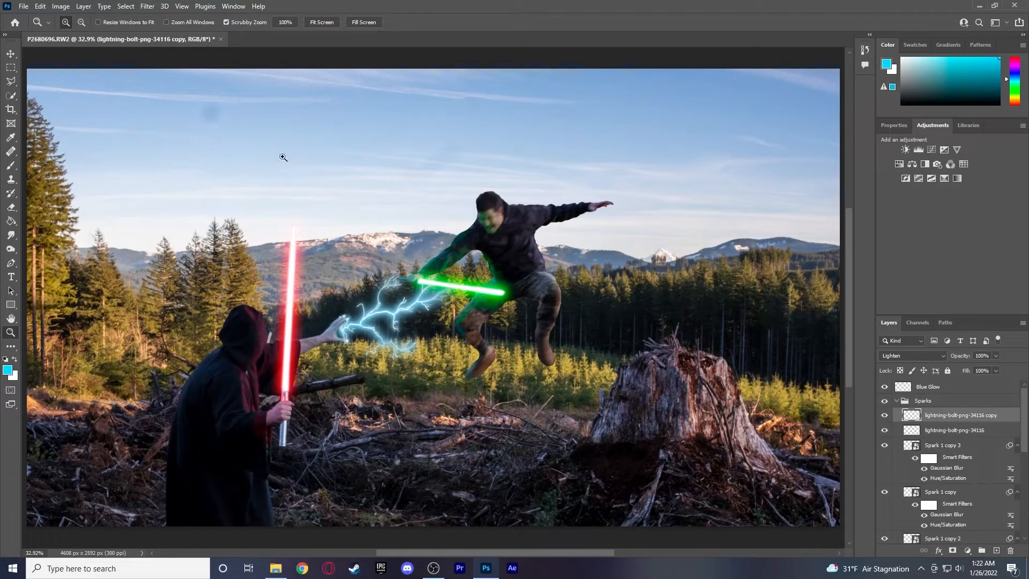
pyautogui.click(896, 401)
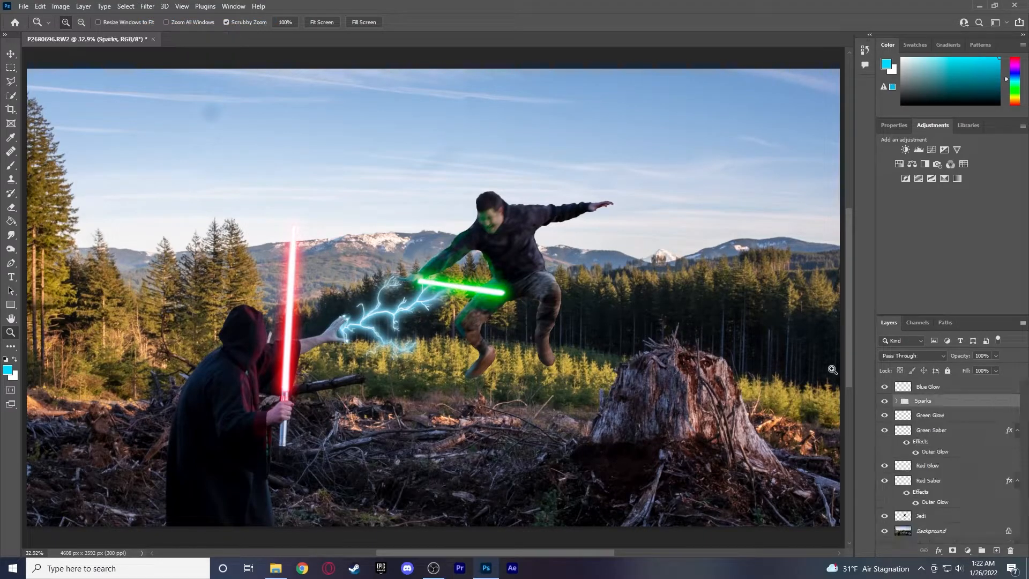
pyautogui.click(10, 54)
pyautogui.click(155, 132)
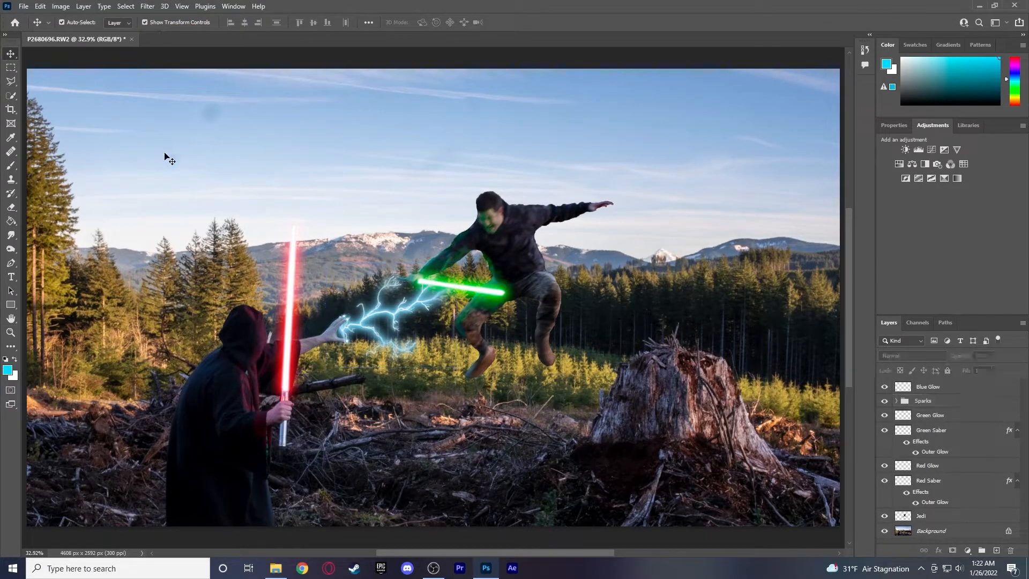
# Examine the blurred lightning bolt up close between the outstretched hand and the green lightsaber
pyautogui.click(10, 332)
pyautogui.click(403, 301)
pyautogui.click(402, 298)
pyautogui.click(379, 298)
pyautogui.click(379, 297)
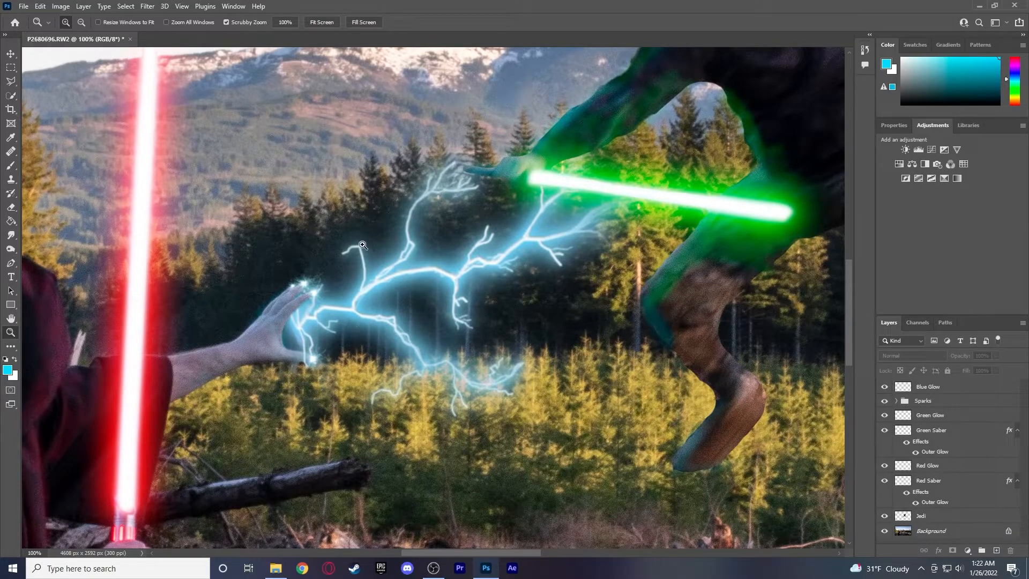
pyautogui.click(321, 22)
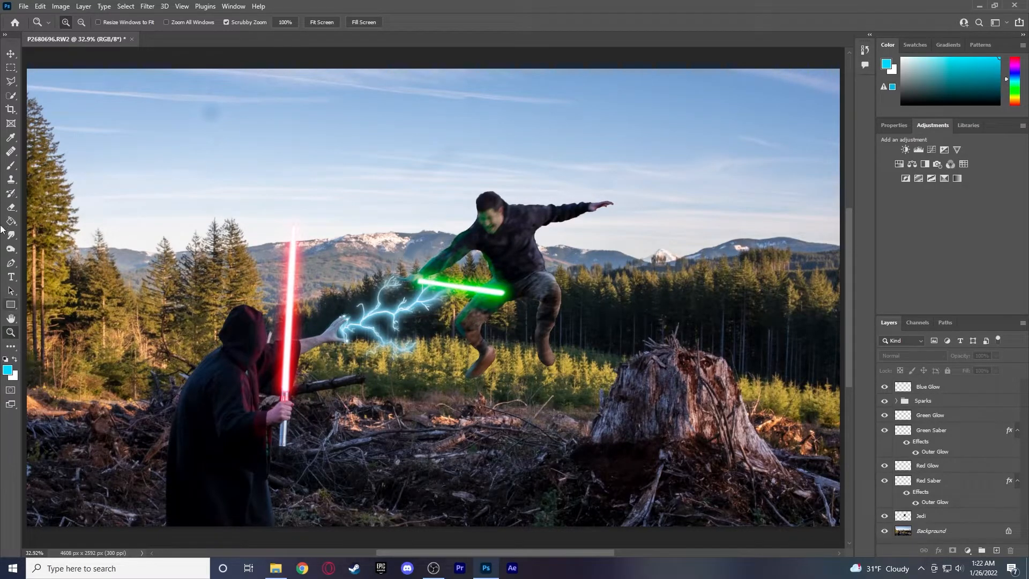
# Paint blue light on the log and fallen branches below the lightning on the Blue Glow layer, using a 50 px soft round brush
pyautogui.click(11, 165)
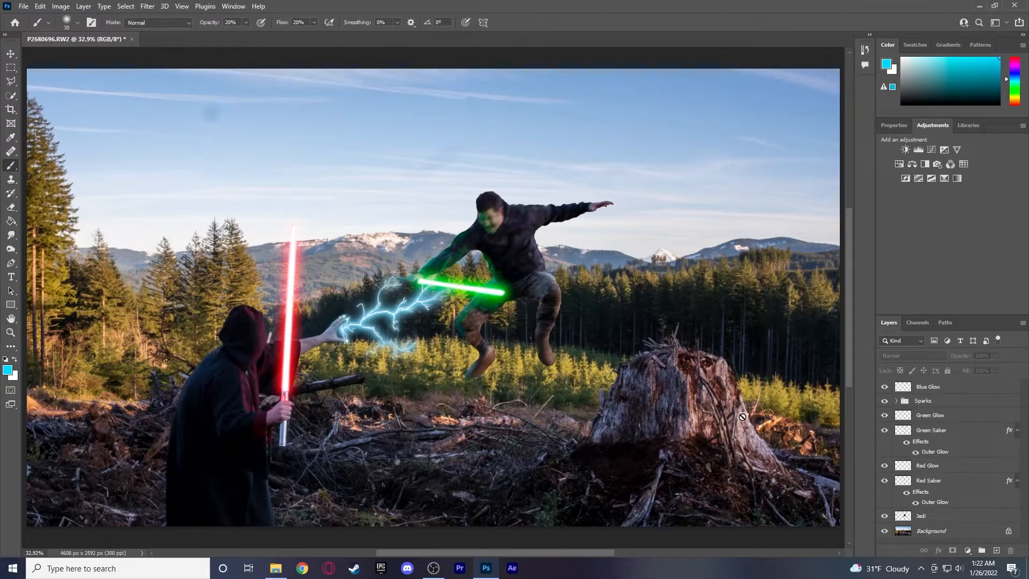
pyautogui.click(922, 392)
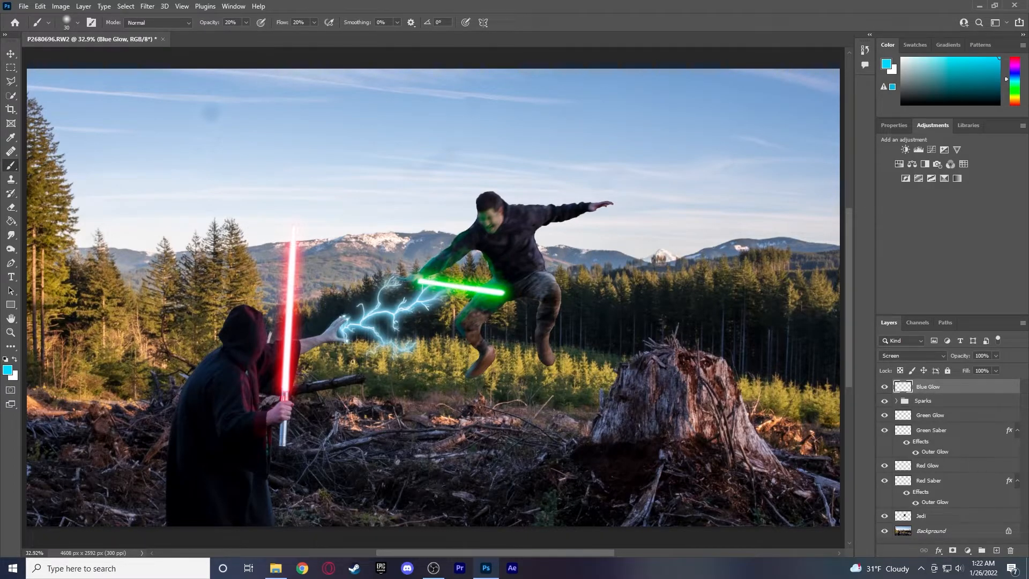
pyautogui.rightClick(418, 366)
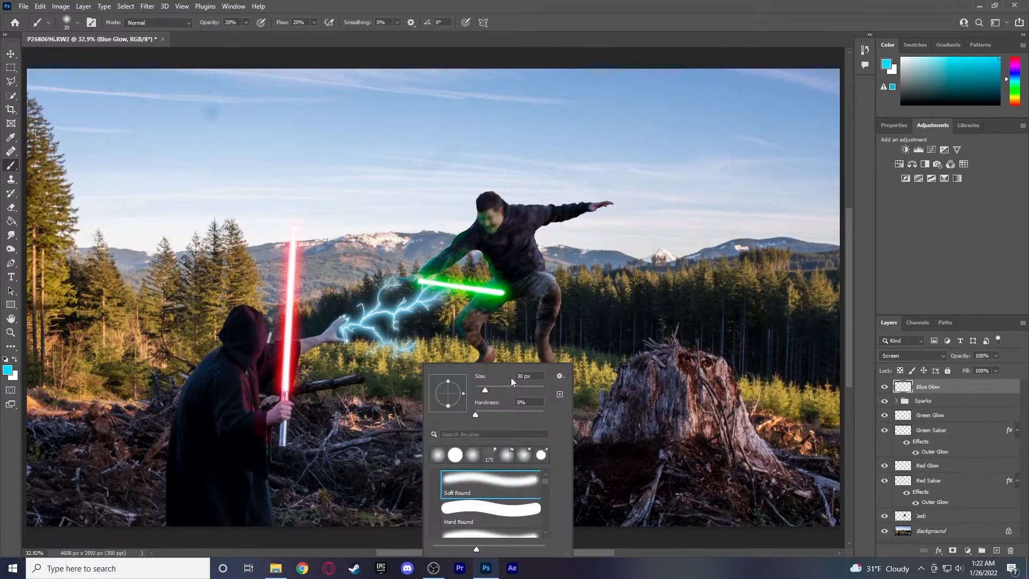
pyautogui.write('50')
pyautogui.press('Return')
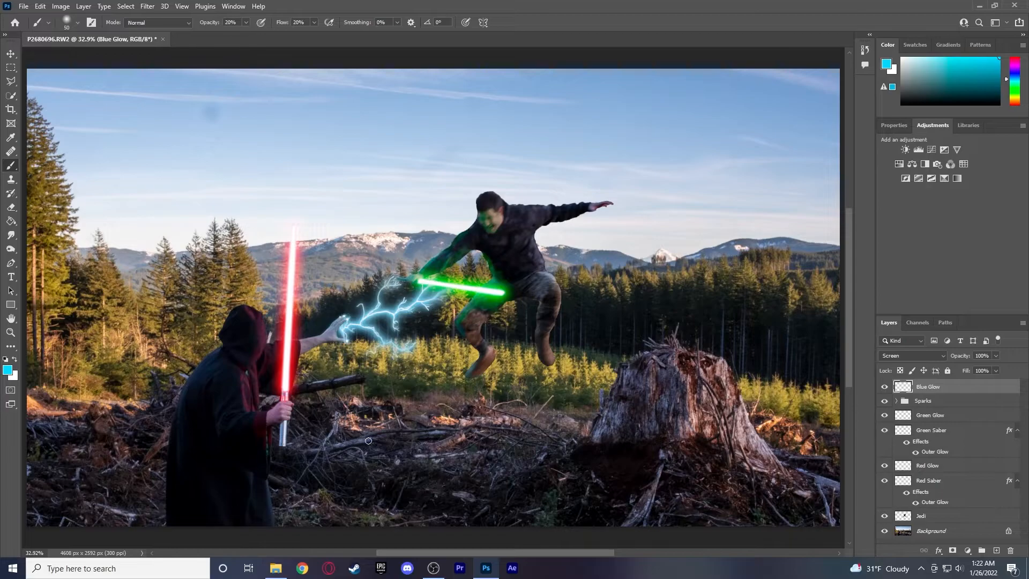
pyautogui.moveTo(330, 450); pyautogui.dragTo(331, 452)
pyautogui.moveTo(353, 457); pyautogui.dragTo(345, 450)
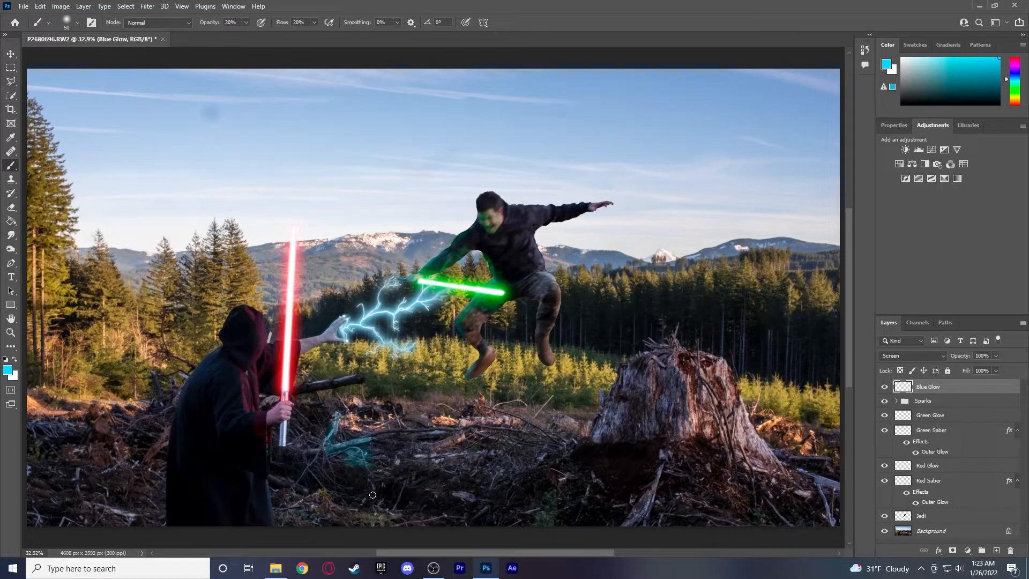
pyautogui.hotkey('ctrl', 'z')
pyautogui.moveTo(340, 453); pyautogui.dragTo(408, 478)
pyautogui.hotkey('ctrl', 'z')
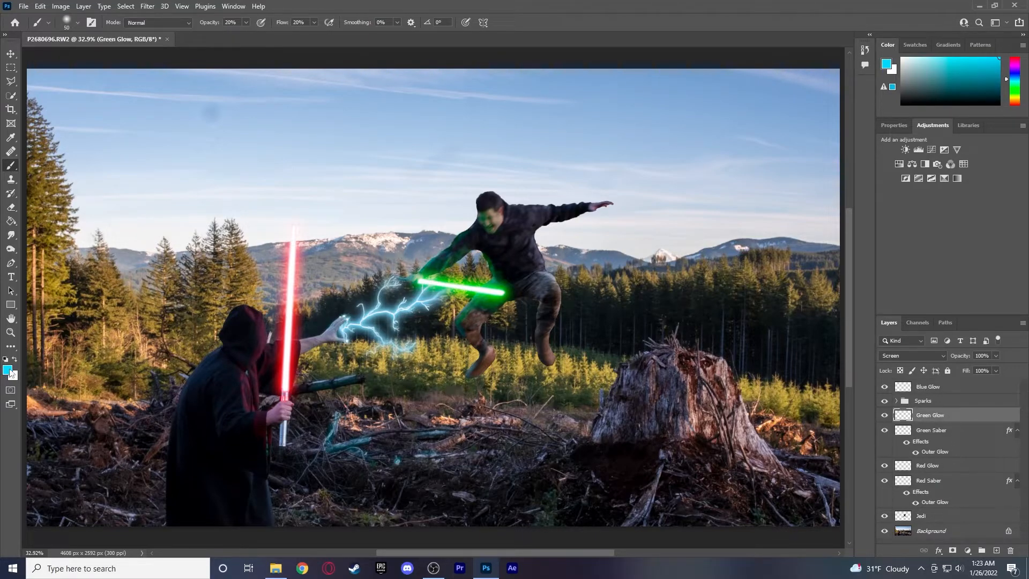
# Set the foreground color to green 10ff00, sampled from the green lightsaber's glow, for the Green Glow layer
pyautogui.click(9, 371)
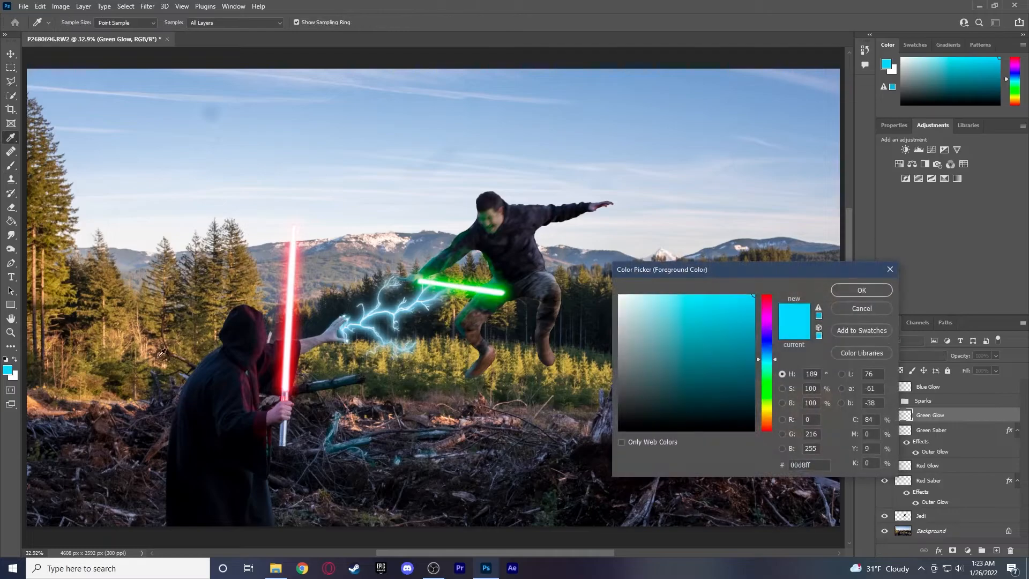
pyautogui.click(501, 286)
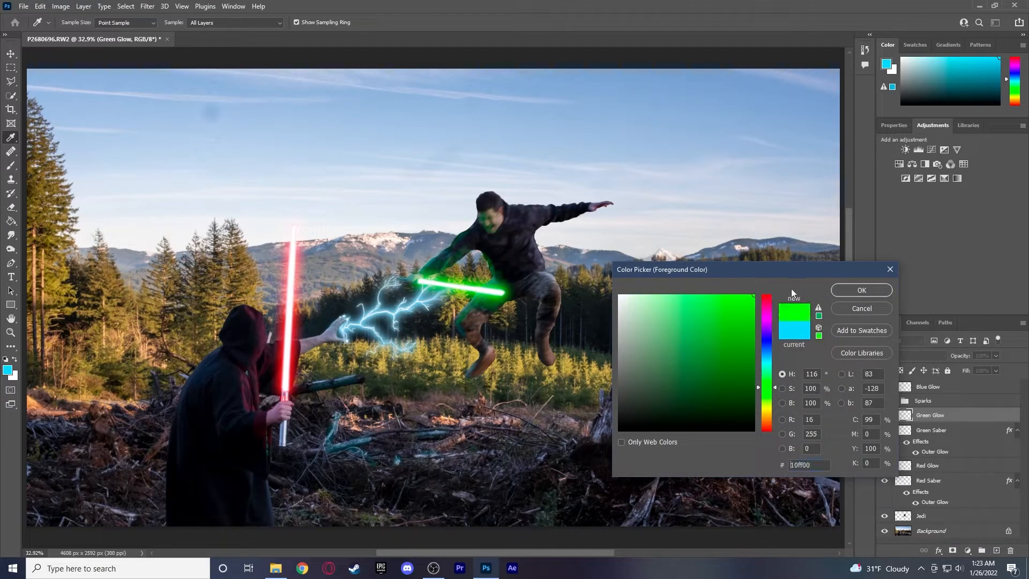
pyautogui.click(861, 290)
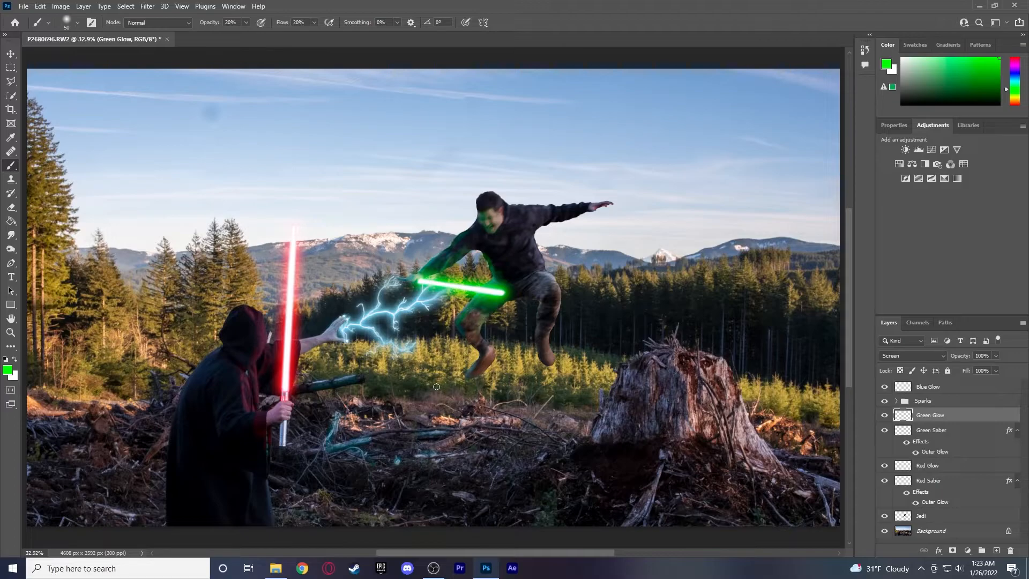
# Swap the foreground and background colors so that white is the foreground and green the background
pyautogui.click(10, 332)
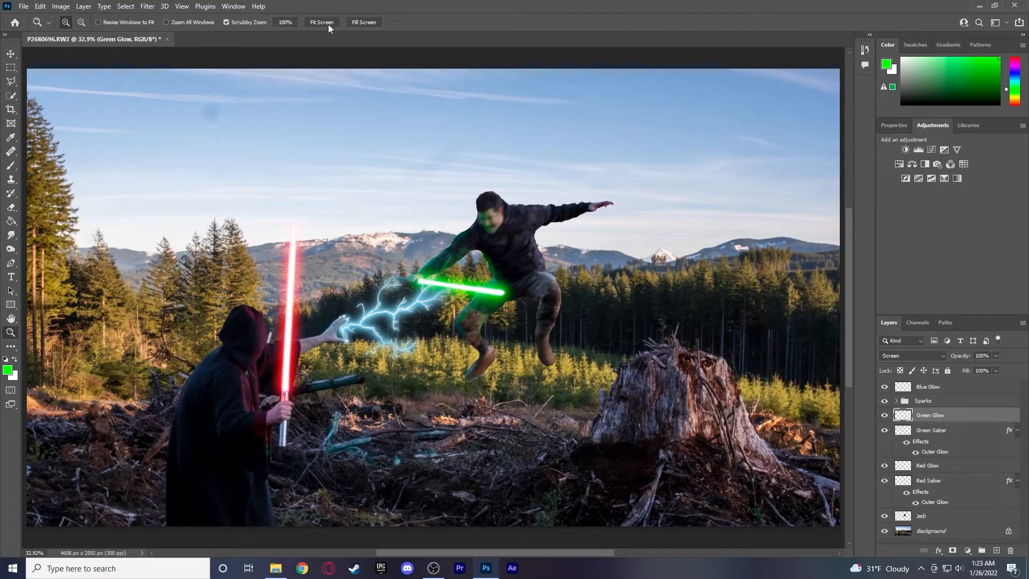
pyautogui.click(15, 358)
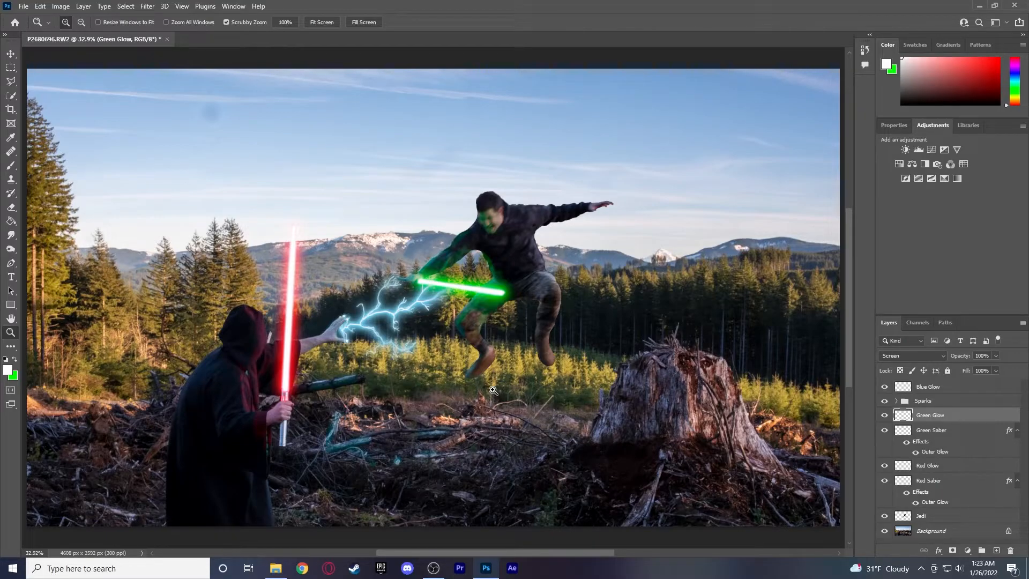
pyautogui.click(15, 358)
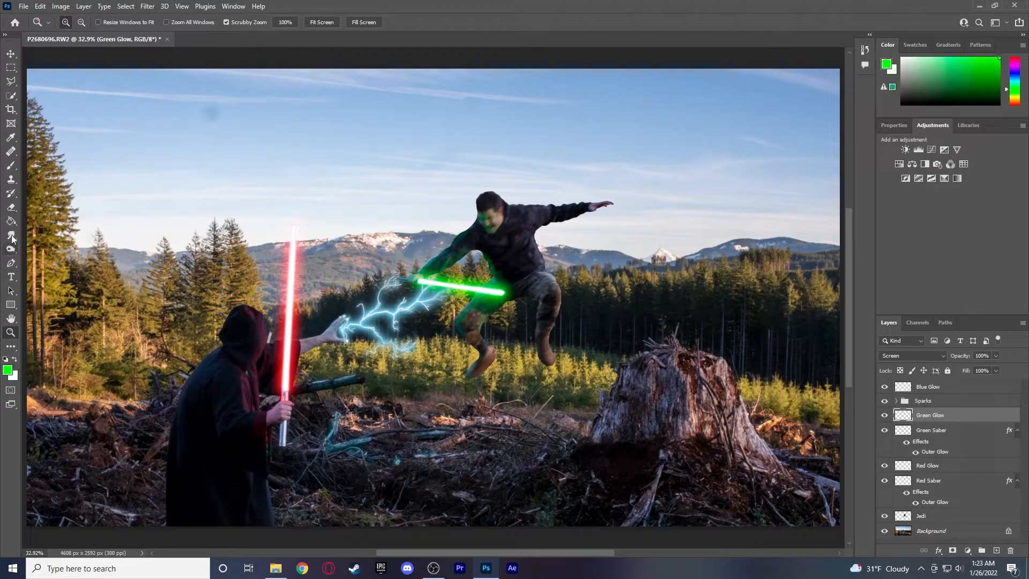
pyautogui.click(11, 165)
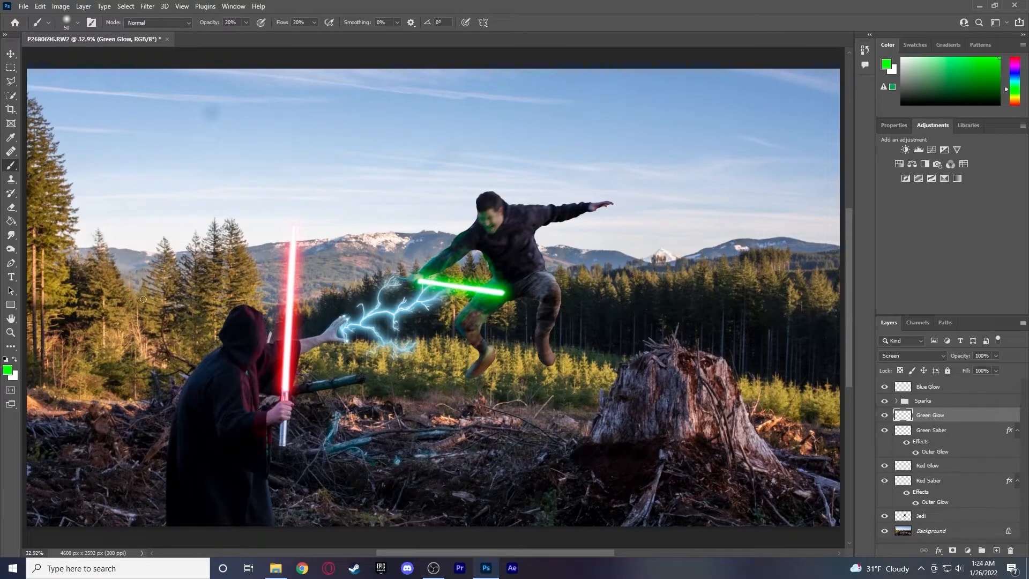
pyautogui.click(11, 332)
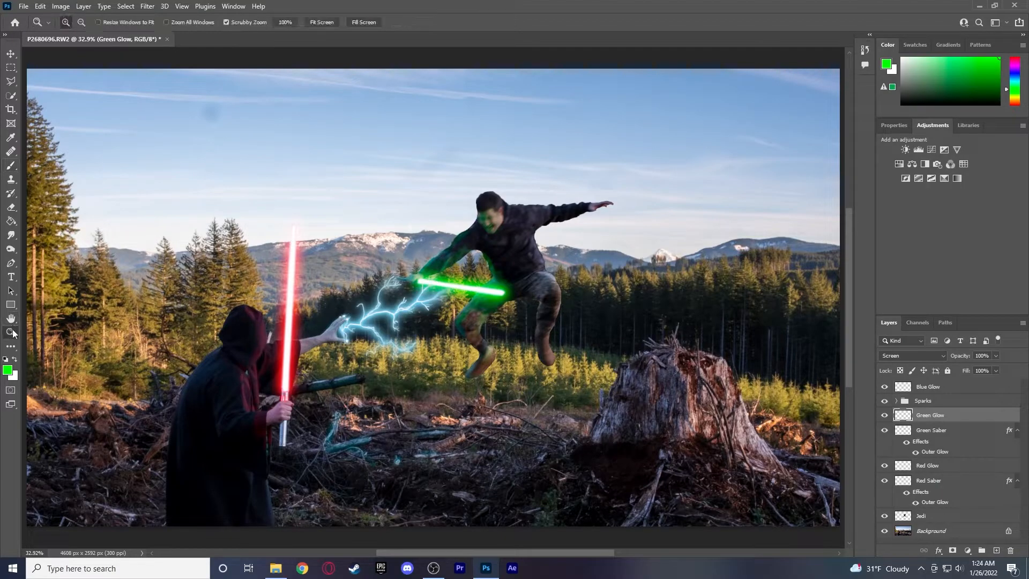
pyautogui.click(15, 359)
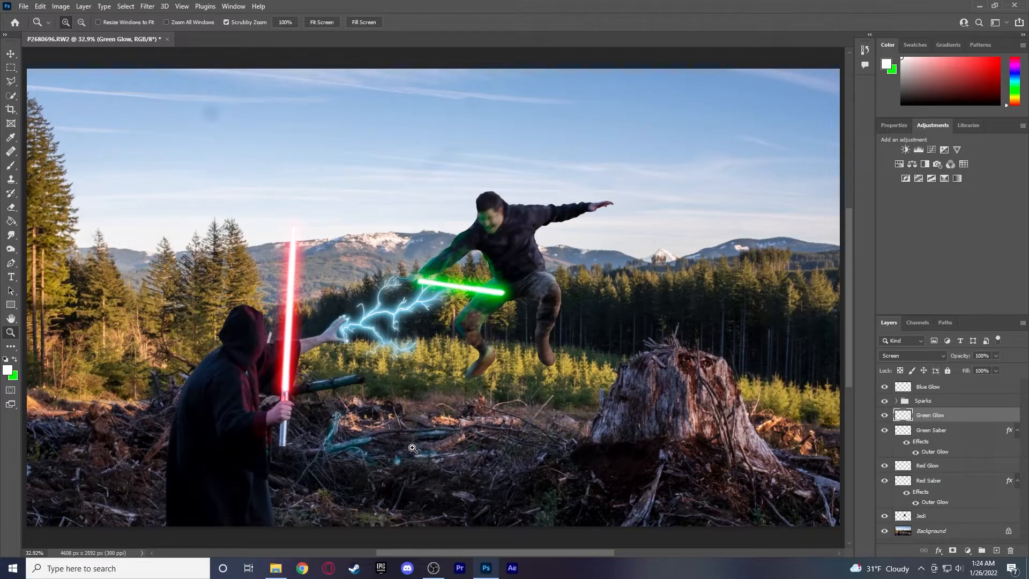
# Place the StarDestroyer_negvv image from the Stock folder in the sky above the hooded figure, scaled to about 27% and rotated about -5°
pyautogui.click(280, 573)
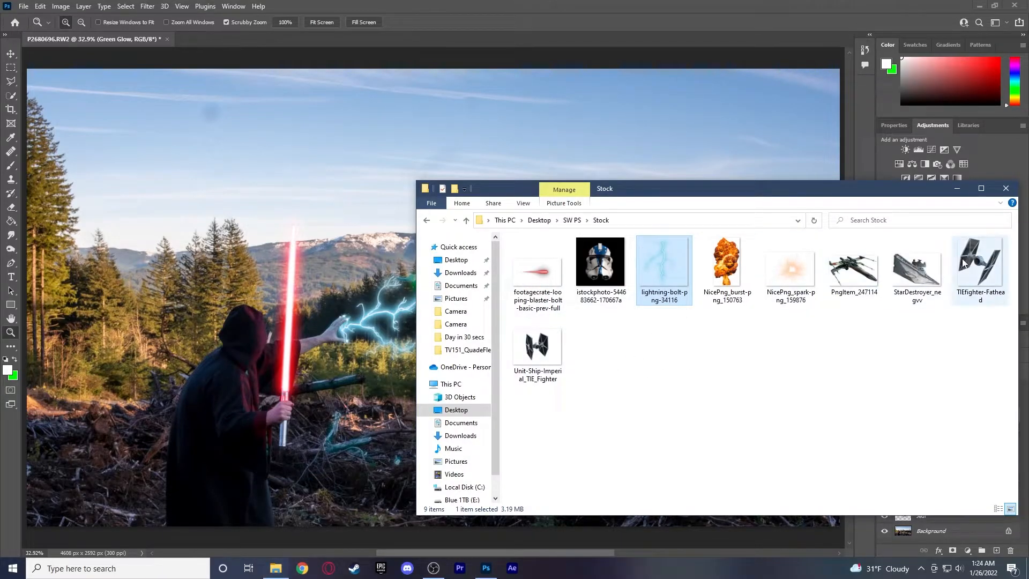
pyautogui.moveTo(915, 266); pyautogui.dragTo(286, 179)
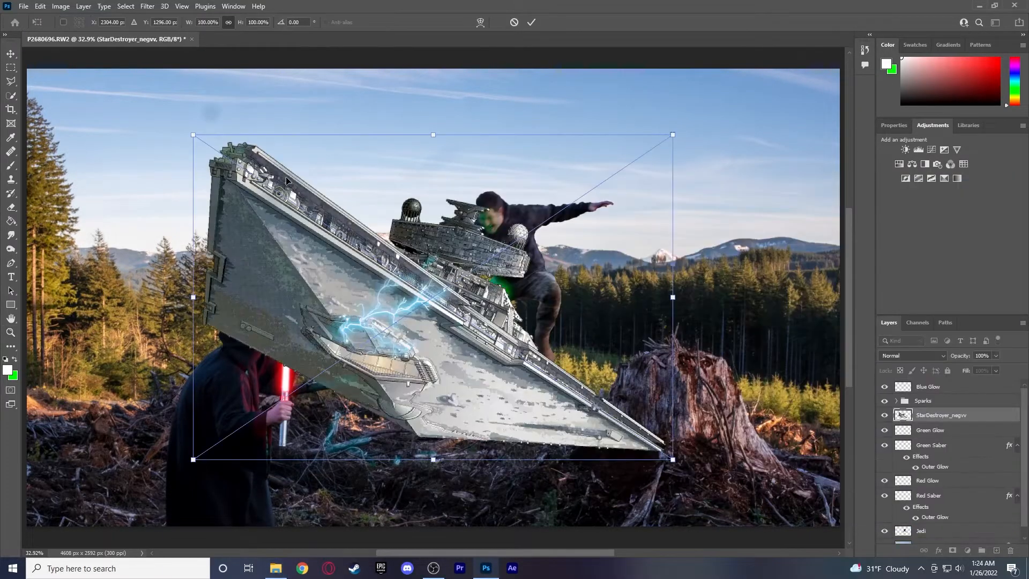
pyautogui.moveTo(358, 268); pyautogui.dragTo(259, 194)
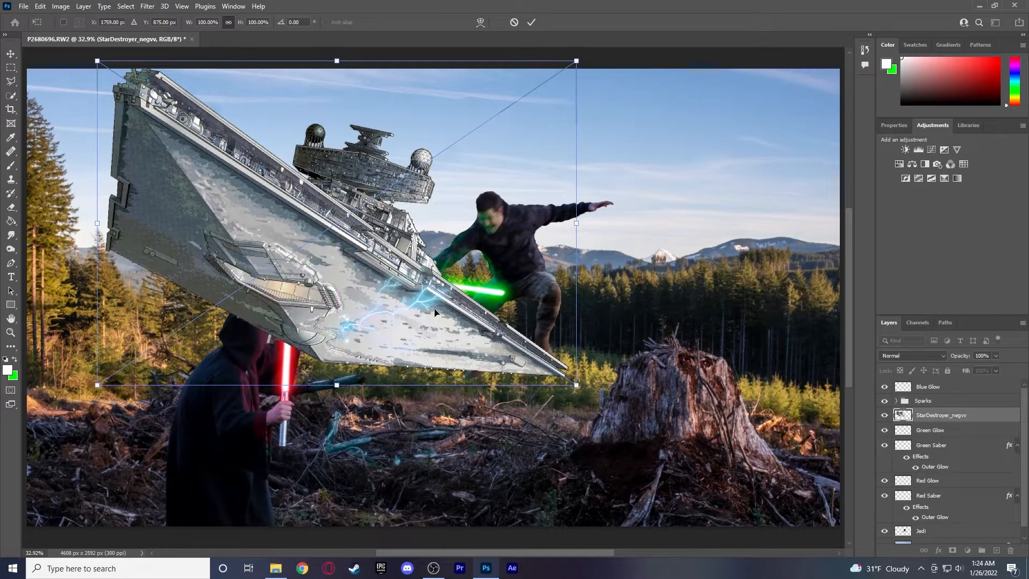
pyautogui.moveTo(575, 63); pyautogui.dragTo(215, 305)
pyautogui.moveTo(164, 358); pyautogui.dragTo(250, 124)
pyautogui.moveTo(185, 148); pyautogui.dragTo(175, 158)
pyautogui.moveTo(311, 167); pyautogui.dragTo(314, 161)
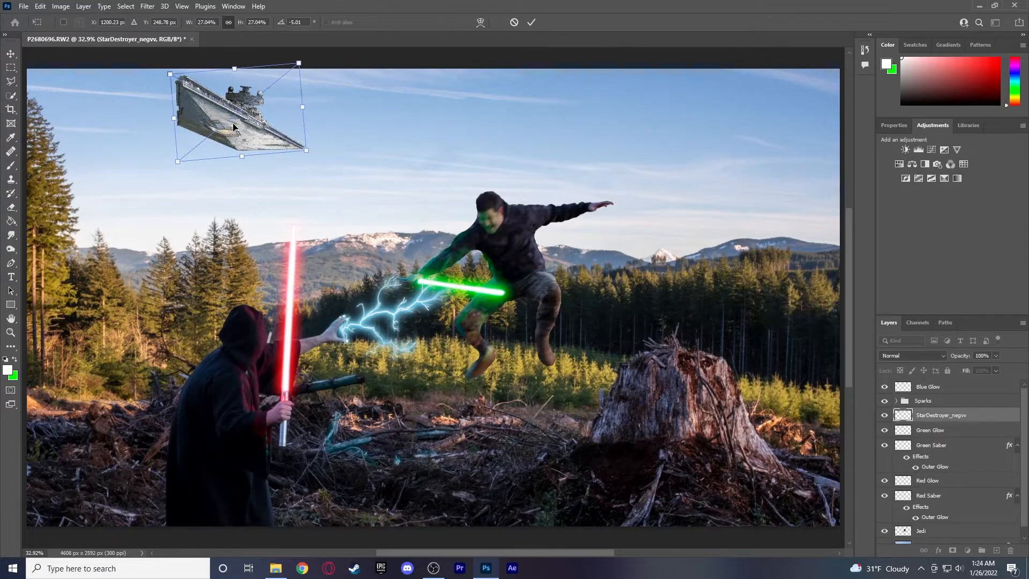
pyautogui.press('Return')
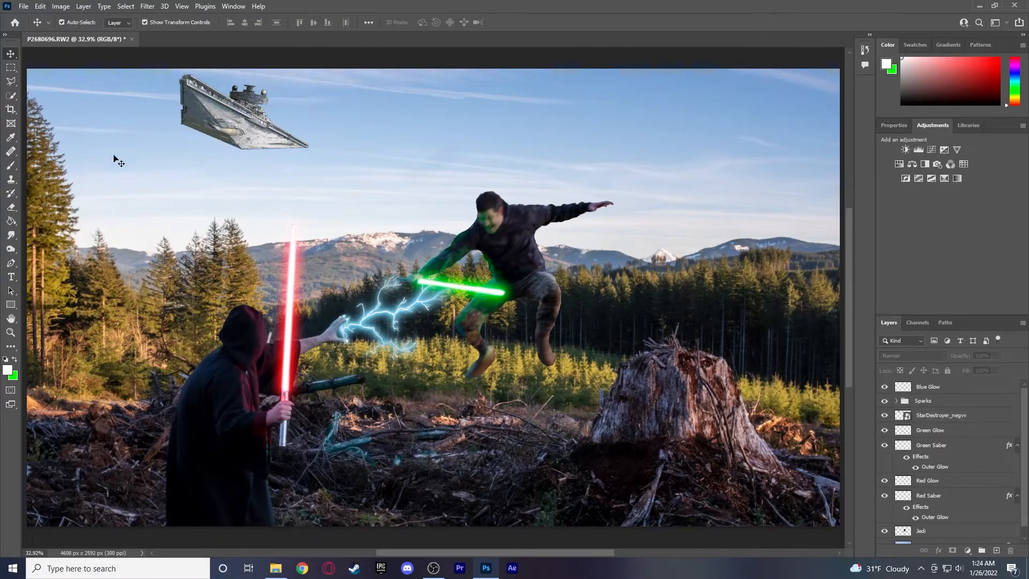
# Set up the Eraser with 50% opacity for work on the Star Destroyer
pyautogui.click(10, 332)
pyautogui.click(208, 126)
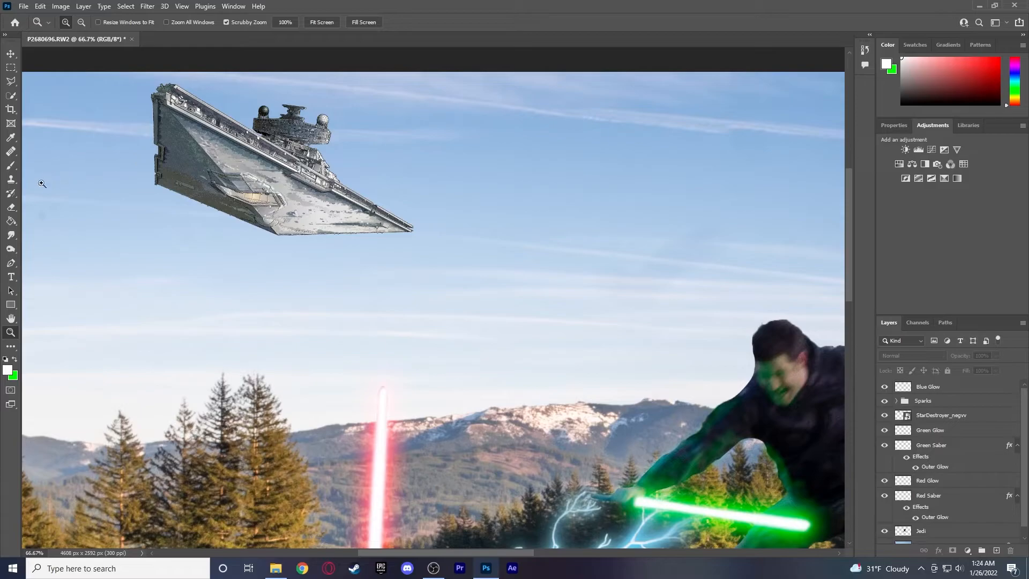
pyautogui.click(11, 207)
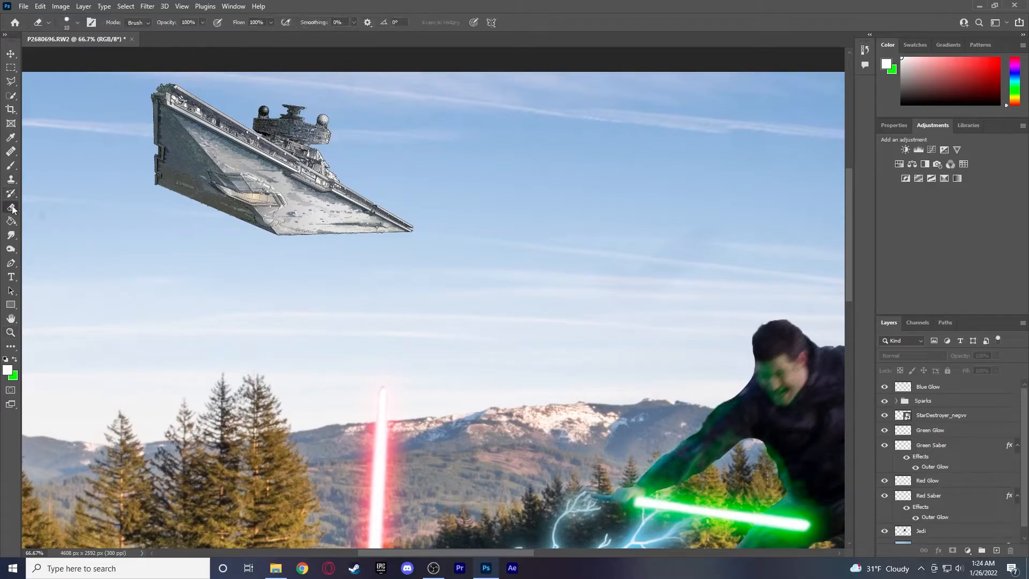
pyautogui.click(191, 23)
pyautogui.write('50')
pyautogui.press('Return')
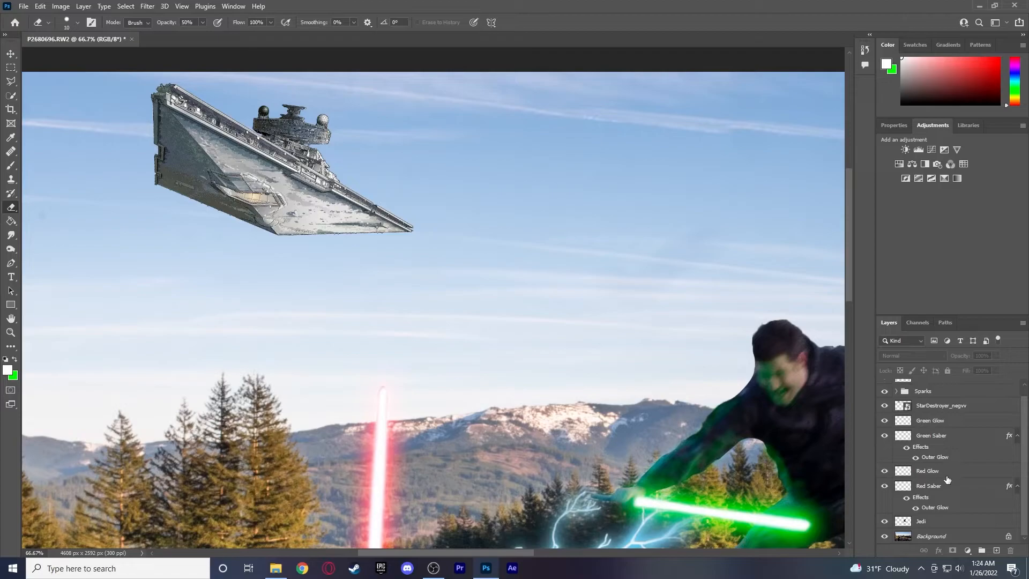
# Move the StarDestroyer_negvv layer to the top of the layer stack and rasterize its smart object
pyautogui.moveTo(945, 417); pyautogui.dragTo(946, 382)
pyautogui.click(158, 167)
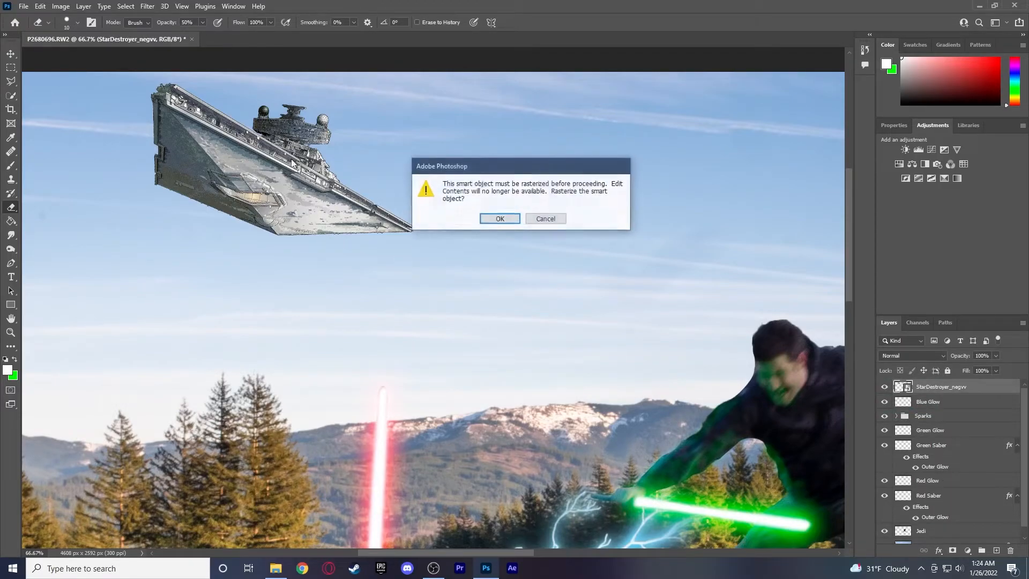
pyautogui.click(498, 218)
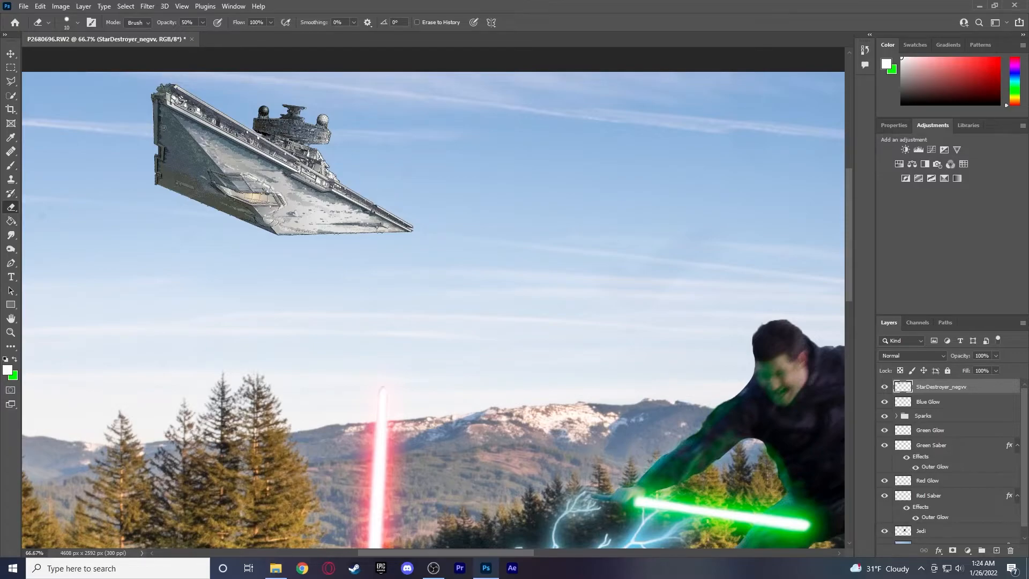
# Try erasing across the Star Destroyer's stern with a 50 px hard round eraser, and undo the stroke
pyautogui.rightClick(180, 132)
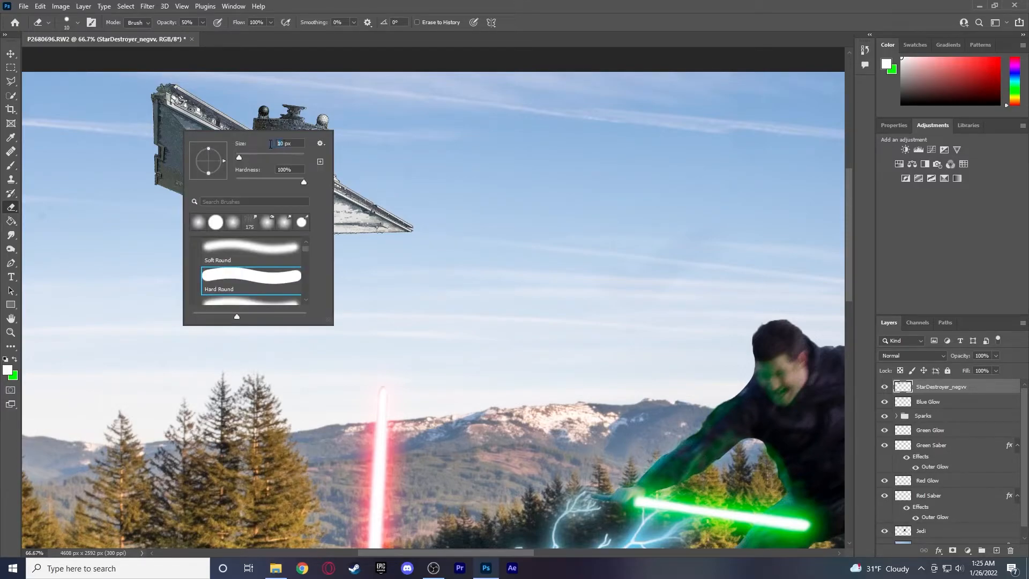
pyautogui.write('50')
pyautogui.press('Return')
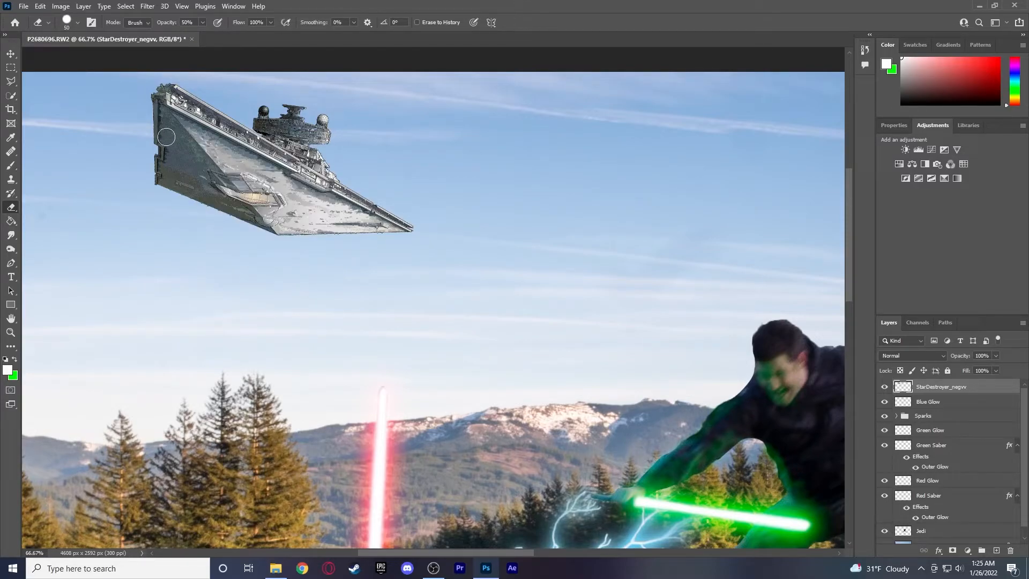
pyautogui.moveTo(160, 131); pyautogui.dragTo(173, 132)
pyautogui.hotkey('ctrl', 'z')
# Partially erase a streak across the Star Destroyer in line with the cloud trail, using a 35 px hard round eraser
pyautogui.rightClick(205, 134)
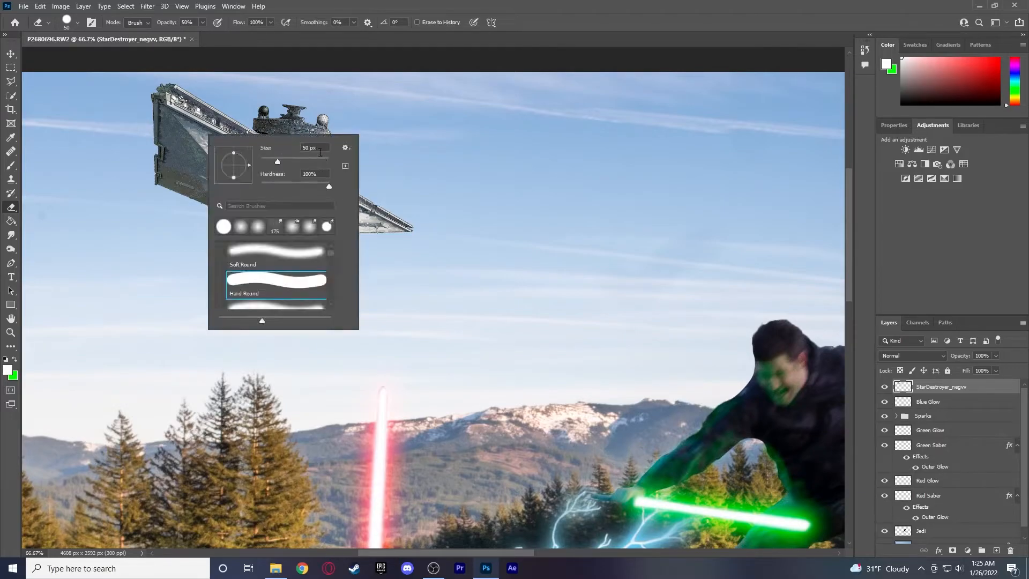
pyautogui.write('35')
pyautogui.press('Return')
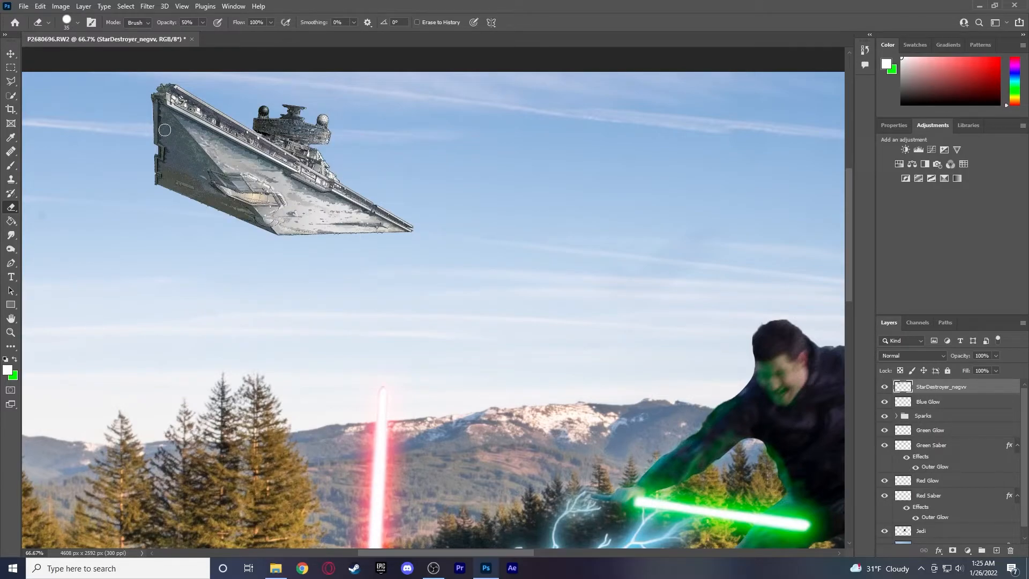
pyautogui.moveTo(158, 130); pyautogui.dragTo(171, 129)
pyautogui.hotkey('ctrl', 'z')
pyautogui.click(157, 131)
pyautogui.moveTo(159, 131); pyautogui.dragTo(334, 134)
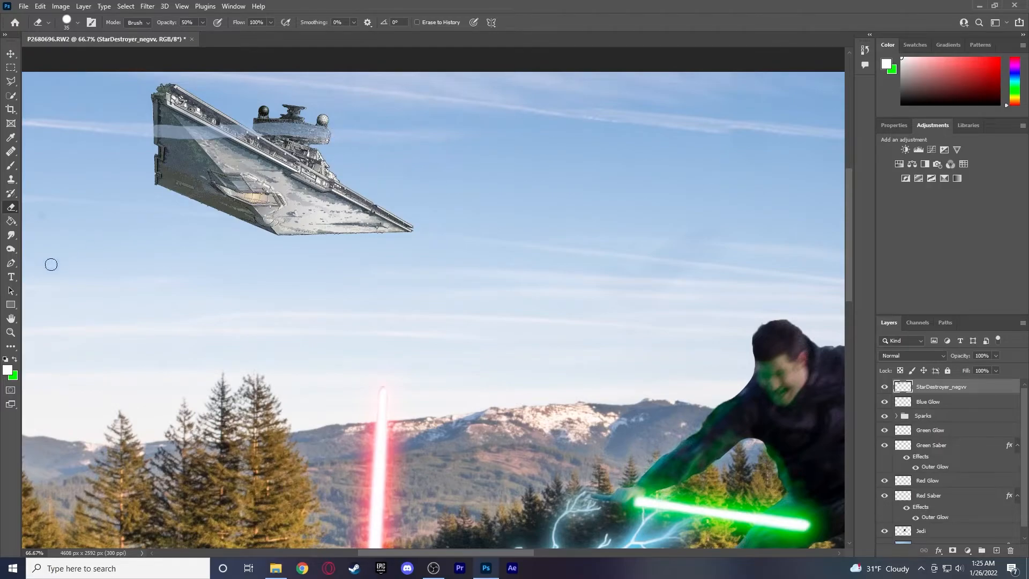
# Rename the StarDestroyer_negvv layer as Star Desetroyer
pyautogui.click(10, 332)
pyautogui.click(321, 22)
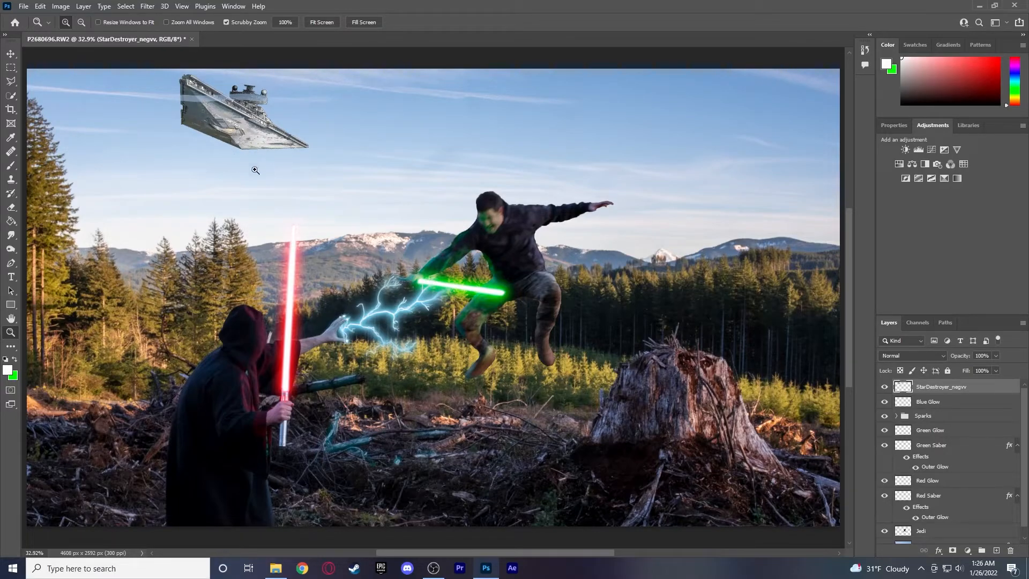
pyautogui.doubleClick(938, 387)
pyautogui.write('Star Desetroyer')
pyautogui.press('Return')
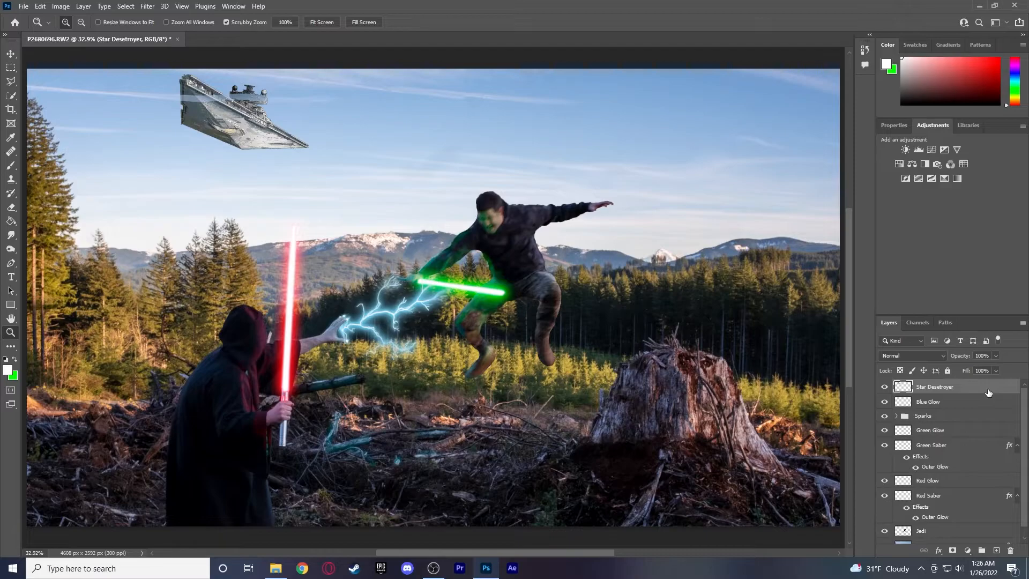
# Darken the Background layer around the red lightsaber's upper blade with the Burn tool, using the Midtones range at 50% exposure
pyautogui.scroll(-1, 988, 393)
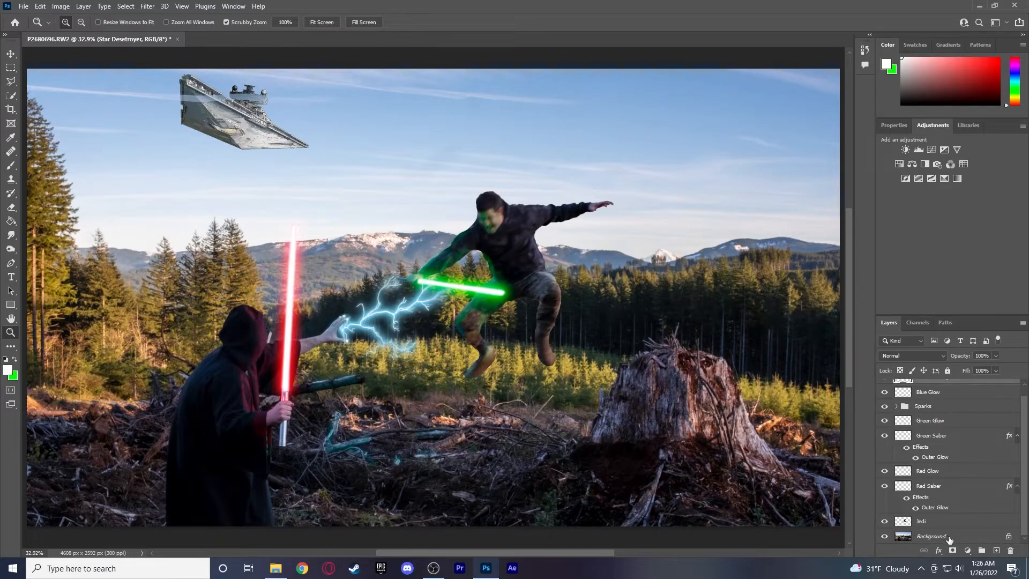
pyautogui.click(981, 540)
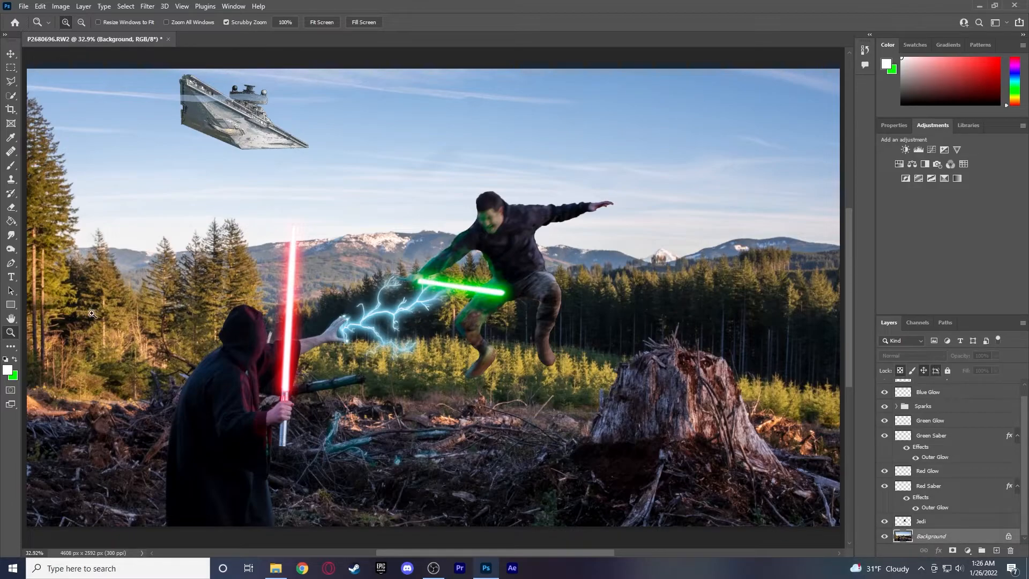
pyautogui.click(10, 252)
pyautogui.click(49, 259)
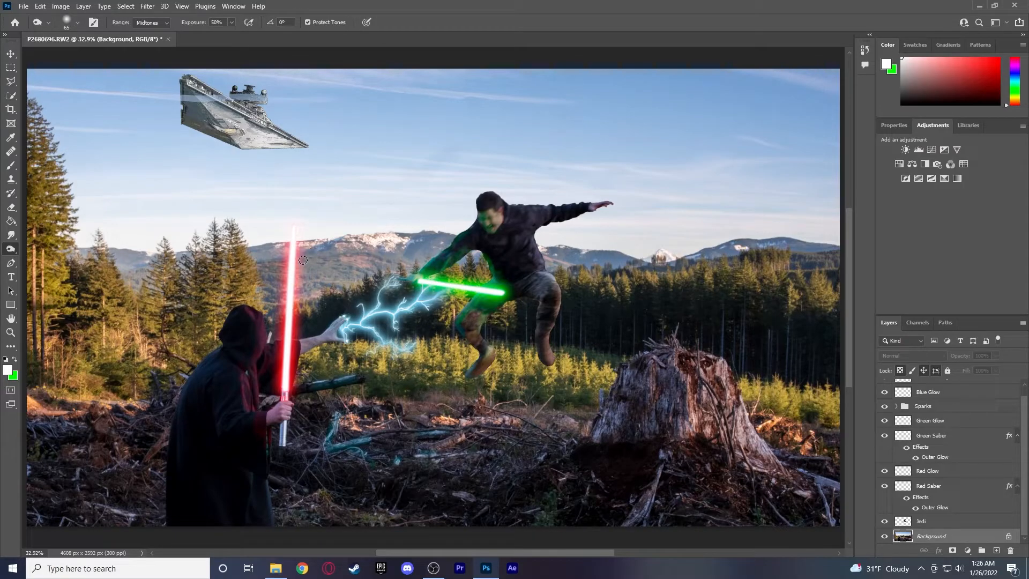
pyautogui.moveTo(301, 267)
pyautogui.mouseDown()
pyautogui.moveTo(309, 266)
pyautogui.moveTo(311, 292)
pyautogui.moveTo(318, 260)
pyautogui.mouseUp()
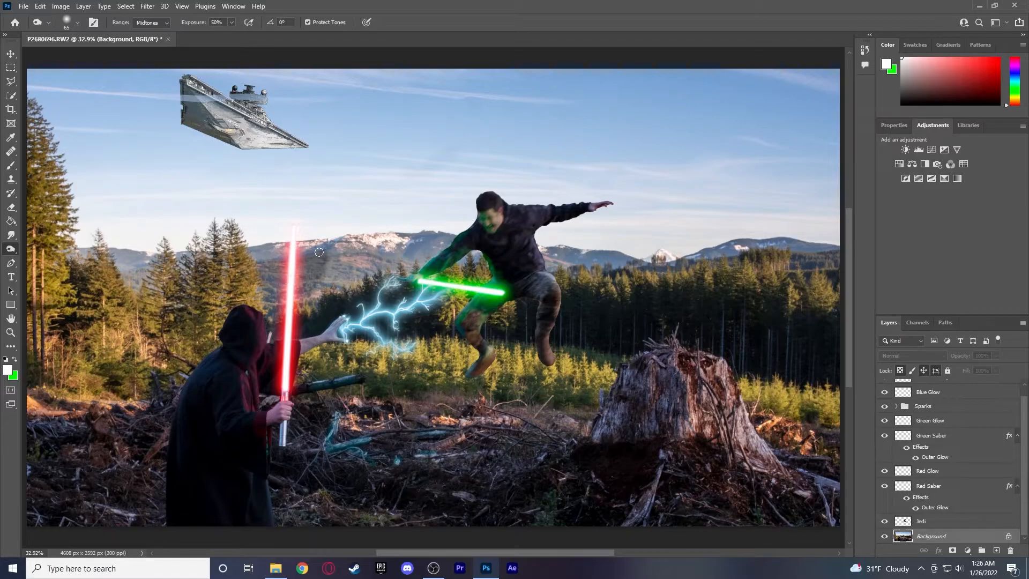
pyautogui.moveTo(308, 259)
pyautogui.mouseDown()
pyautogui.moveTo(300, 265)
pyautogui.moveTo(319, 255)
pyautogui.moveTo(312, 286)
pyautogui.mouseUp()
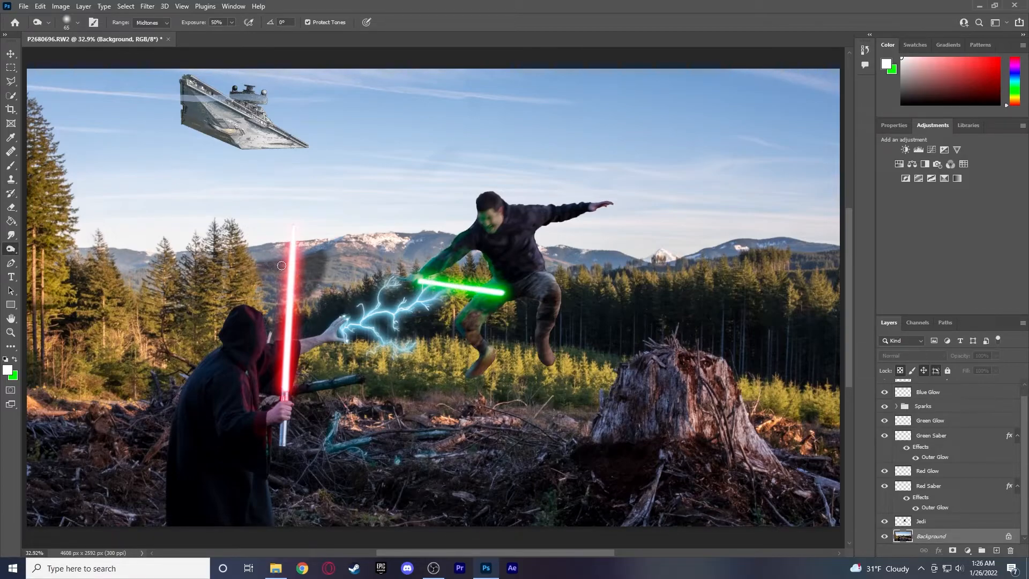
pyautogui.moveTo(280, 276)
pyautogui.mouseDown()
pyautogui.moveTo(263, 299)
pyautogui.moveTo(262, 283)
pyautogui.moveTo(273, 312)
pyautogui.moveTo(301, 293)
pyautogui.moveTo(306, 307)
pyautogui.moveTo(318, 282)
pyautogui.moveTo(310, 313)
pyautogui.mouseUp()
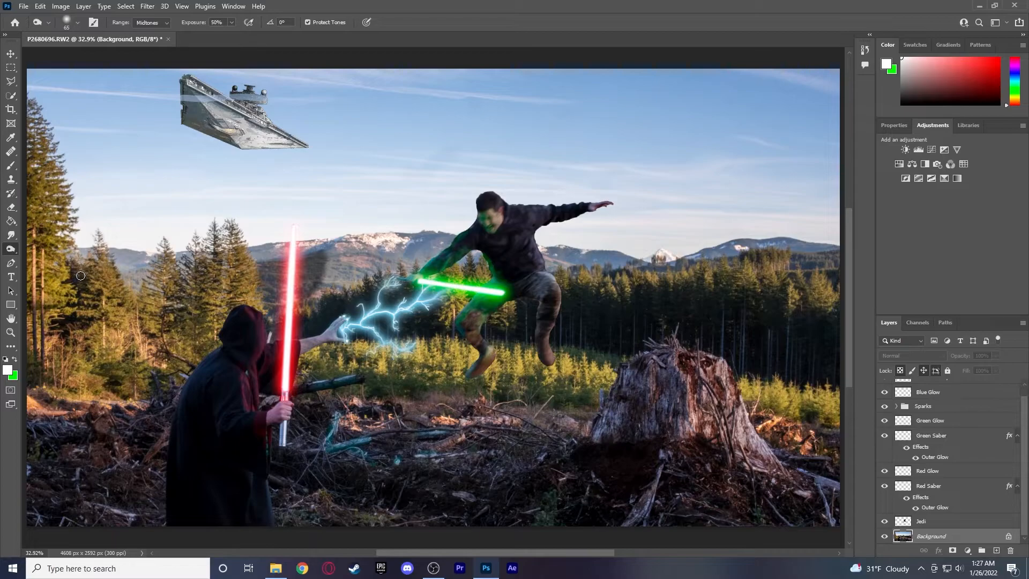
# Apply a Gaussian Blur with a 2-pixel radius to the Star Desetroyer layer, and deselect it
pyautogui.click(11, 53)
pyautogui.click(238, 138)
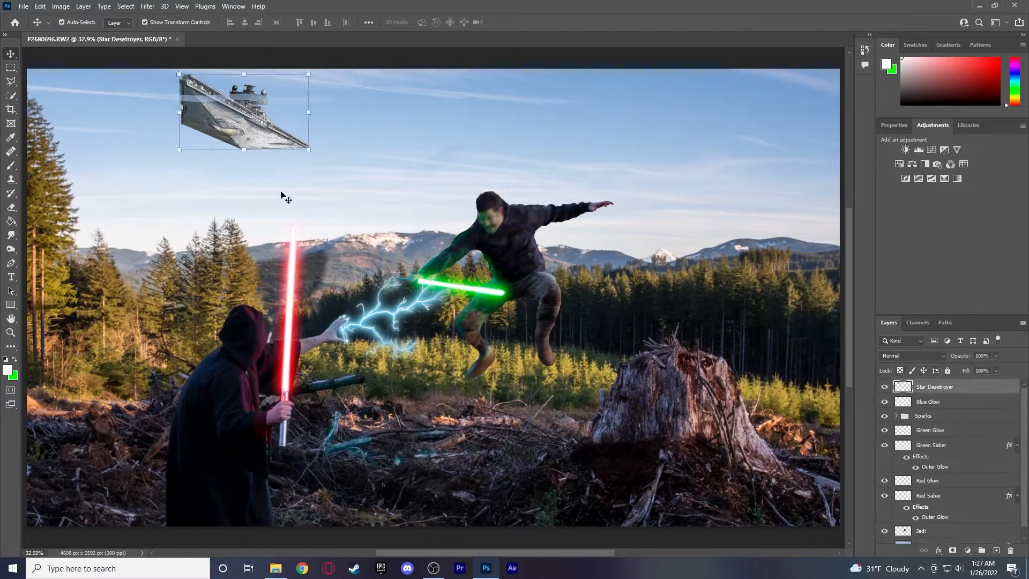
pyautogui.click(148, 6)
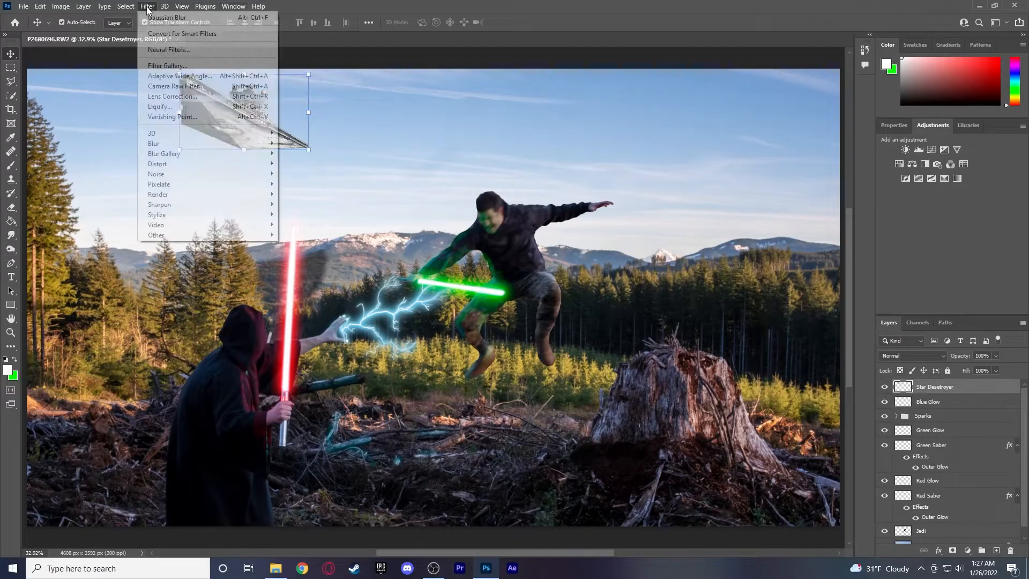
pyautogui.moveTo(171, 143)
pyautogui.click(288, 183)
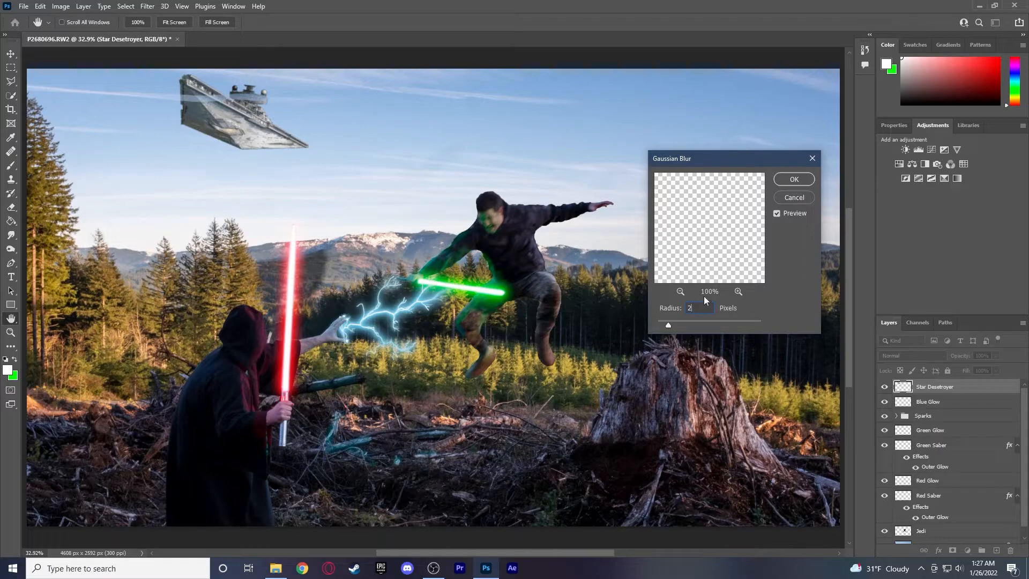
pyautogui.click(793, 180)
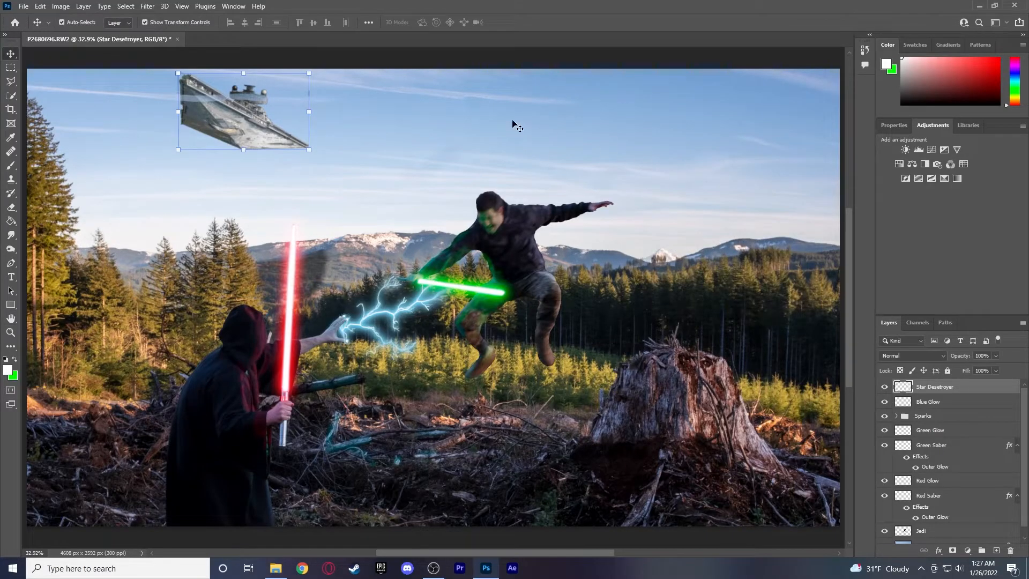
pyautogui.click(413, 131)
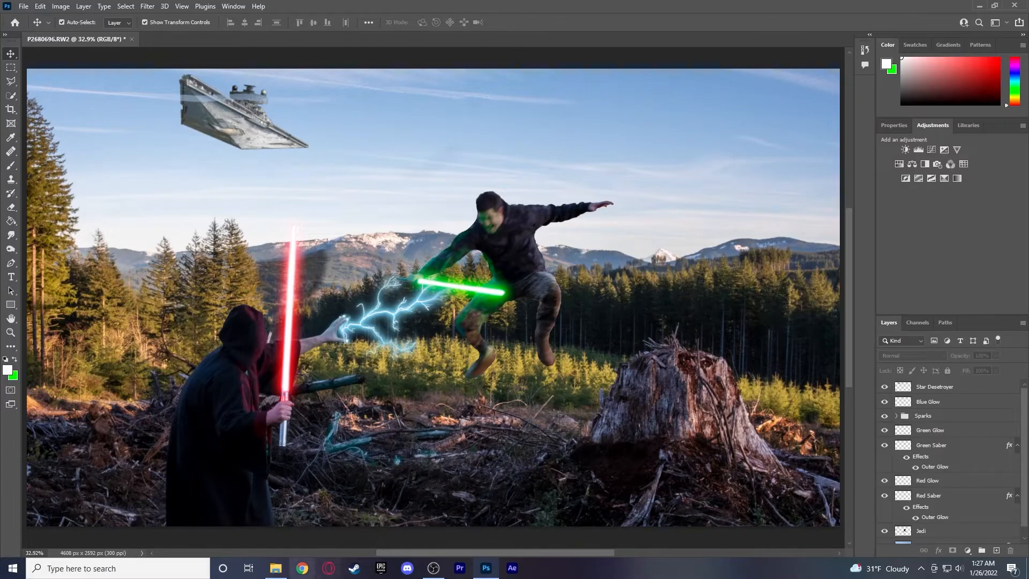
# Place the PngItem_247114 spaceship image from the Stock folder, scaled down to a small ship beside the leaping man's outstretched hand
pyautogui.click(275, 568)
pyautogui.moveTo(853, 266); pyautogui.dragTo(509, 149)
pyautogui.moveTo(801, 68); pyautogui.dragTo(678, 149)
pyautogui.moveTo(718, 187); pyautogui.dragTo(612, 196)
pyautogui.click(10, 55)
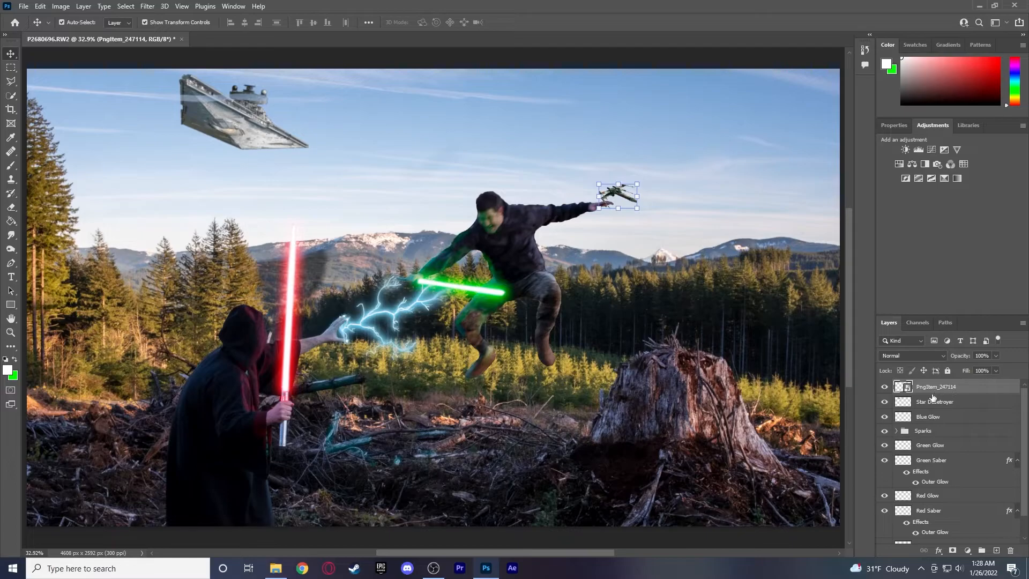
# Move the PngItem_247114 layer down the stack so it sits between the Jedi and Background layers
pyautogui.scroll(-1, 934, 515)
pyautogui.scroll(1, 936, 514)
pyautogui.moveTo(924, 389); pyautogui.dragTo(939, 528)
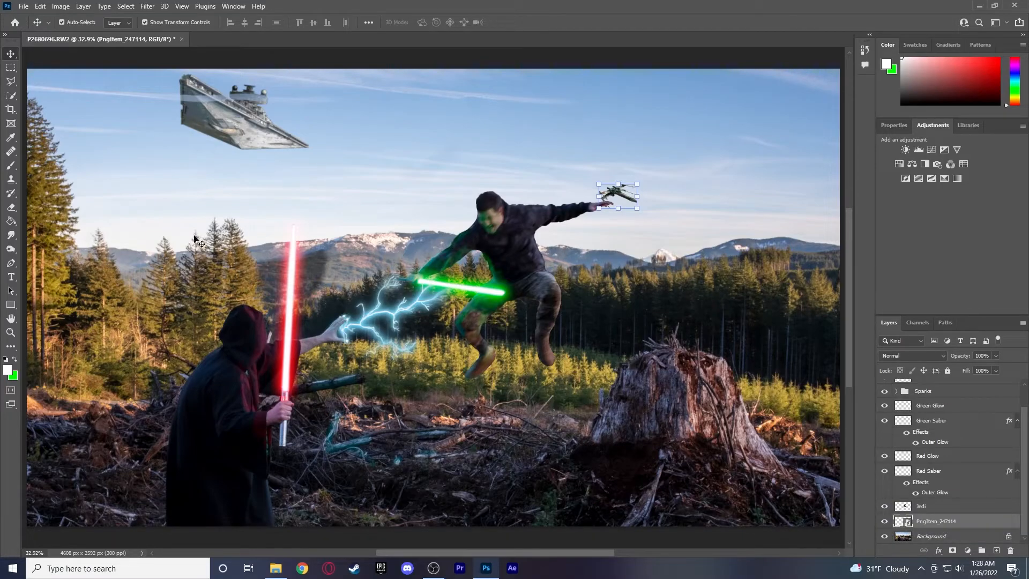
# Apply a Gaussian Blur with a 2-pixel radius to the PngItem_247114 ship layer
pyautogui.click(10, 332)
pyautogui.click(621, 189)
pyautogui.click(622, 189)
pyautogui.click(622, 188)
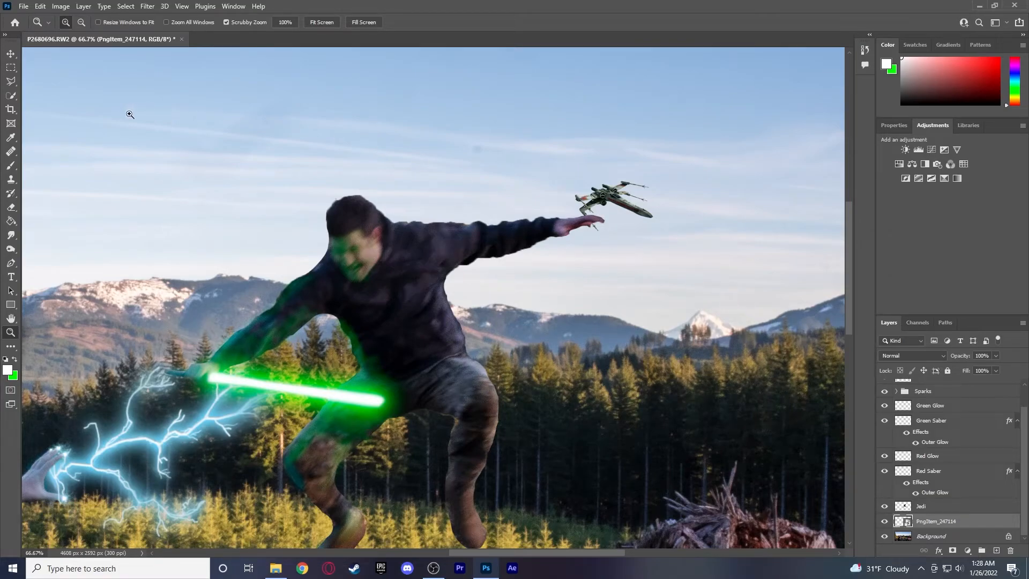
pyautogui.click(8, 55)
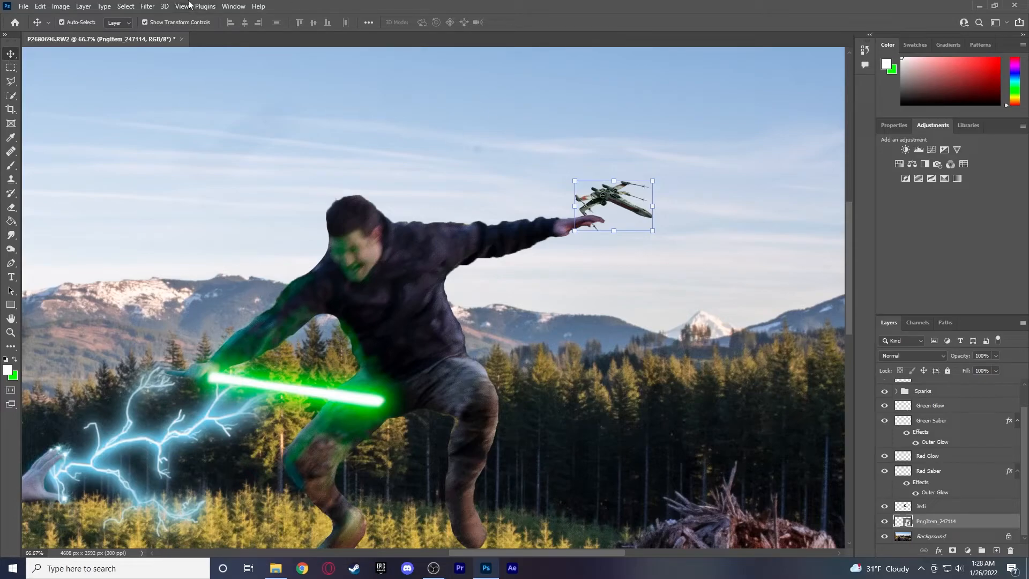
pyautogui.click(148, 6)
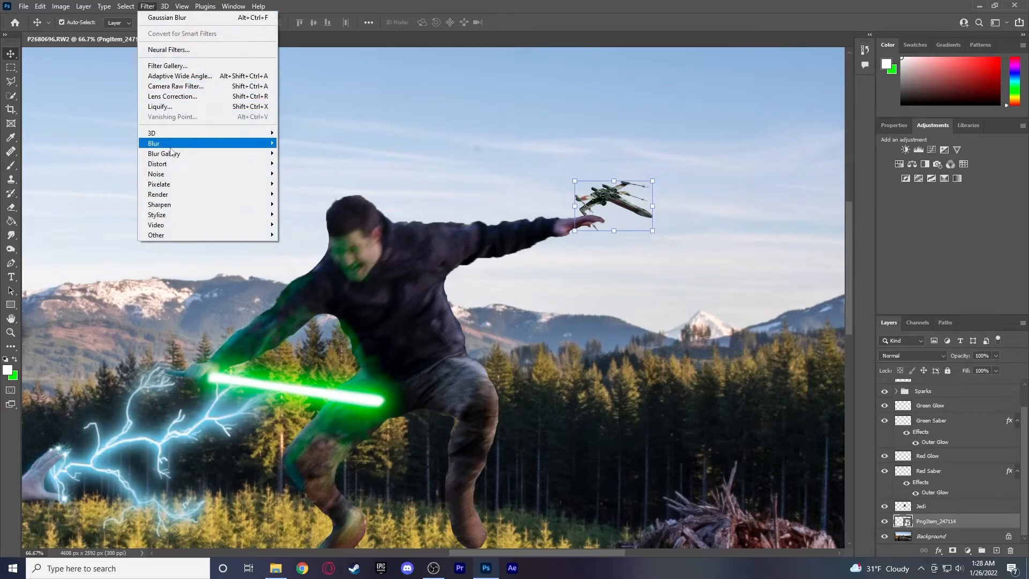
pyautogui.moveTo(174, 144)
pyautogui.click(308, 184)
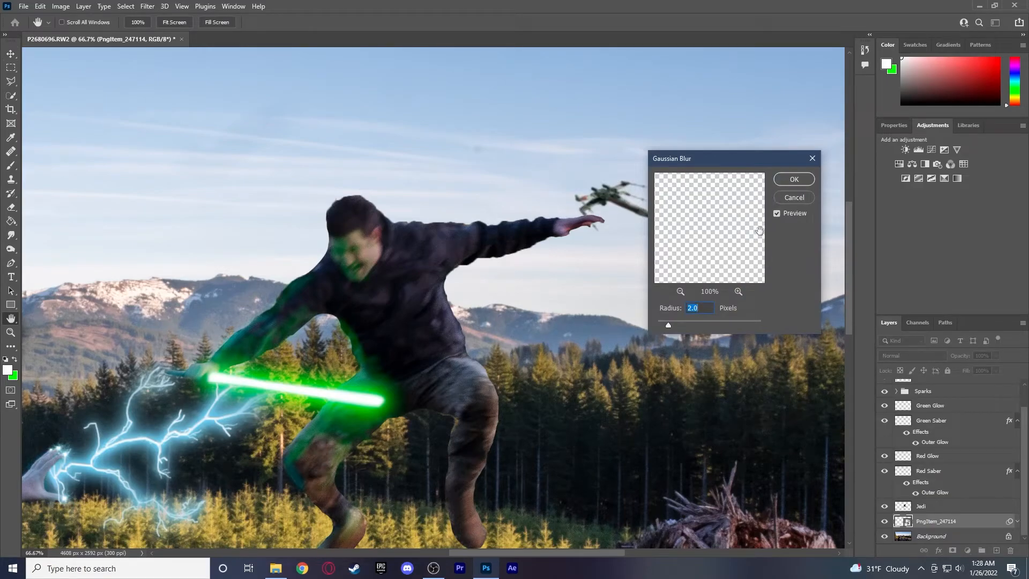
pyautogui.click(793, 180)
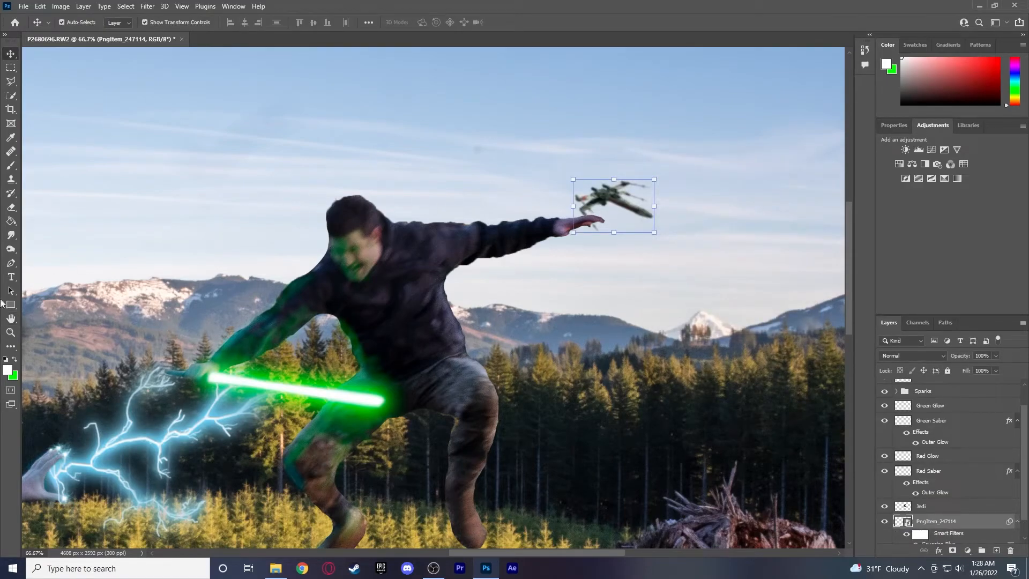
# Scale the PngItem_247114 ship down further and move it higher into the sky above the man's outstretched hand
pyautogui.click(11, 333)
pyautogui.click(330, 22)
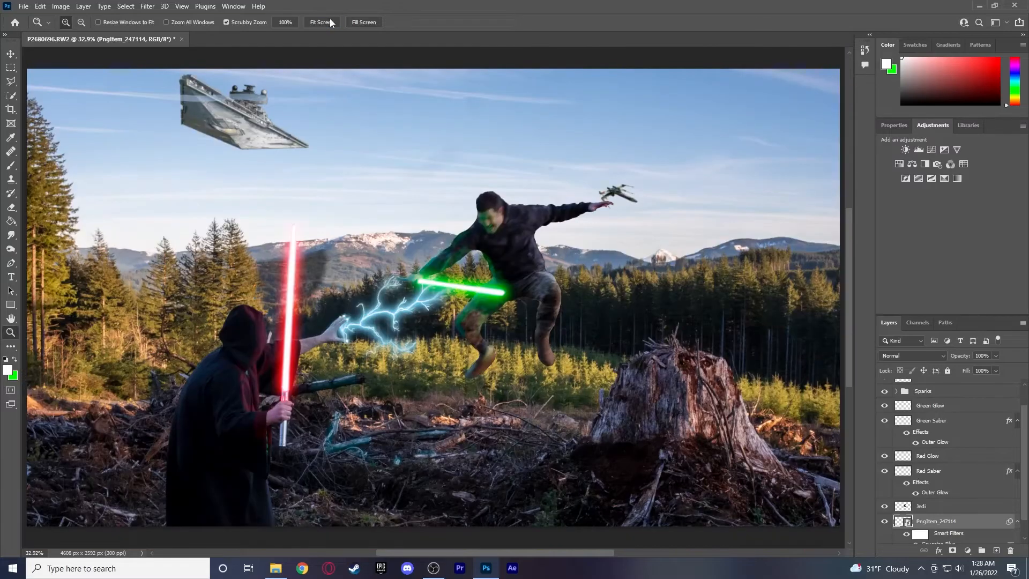
pyautogui.click(10, 54)
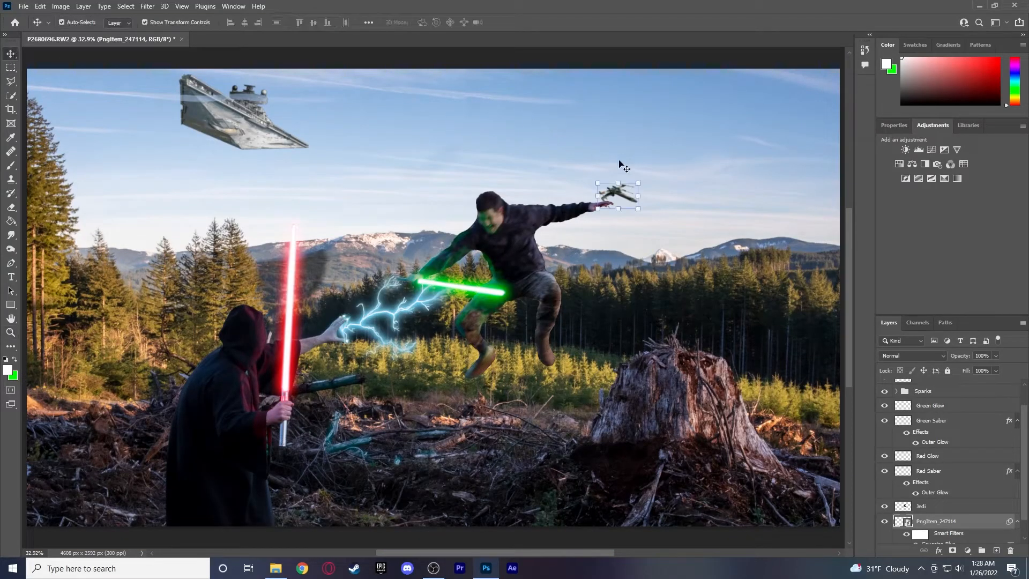
pyautogui.moveTo(636, 181)
pyautogui.mouseDown()
pyautogui.moveTo(618, 190)
pyautogui.moveTo(632, 177)
pyautogui.moveTo(617, 136)
pyautogui.moveTo(610, 143)
pyautogui.moveTo(635, 163)
pyautogui.mouseUp()
pyautogui.press('Return')
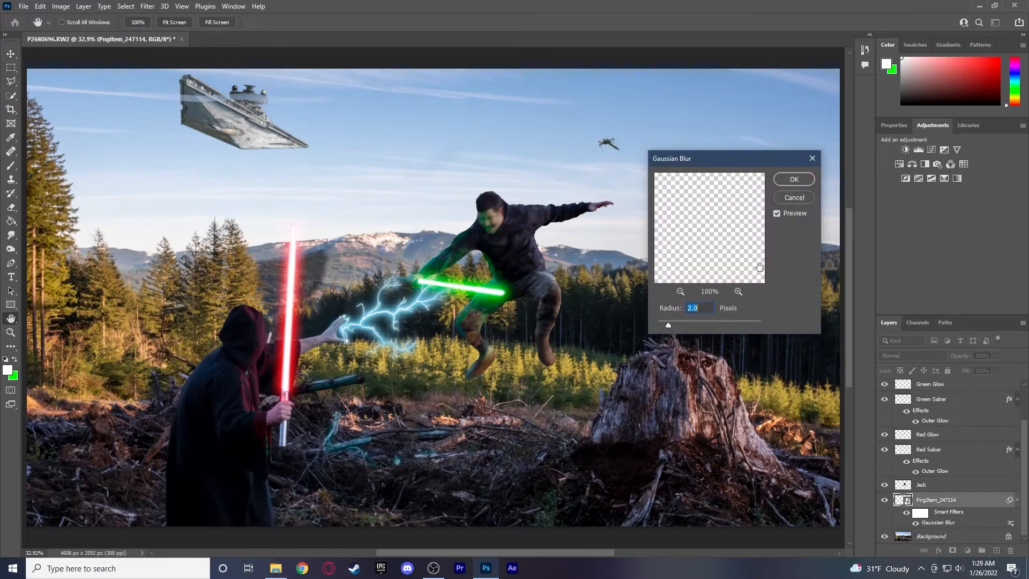
# Set the PngItem_247114 ship's Gaussian Blur radius to 1.5 pixels and deselect the layer
pyautogui.write('1.5')
pyautogui.press('Return')
pyautogui.click(773, 221)
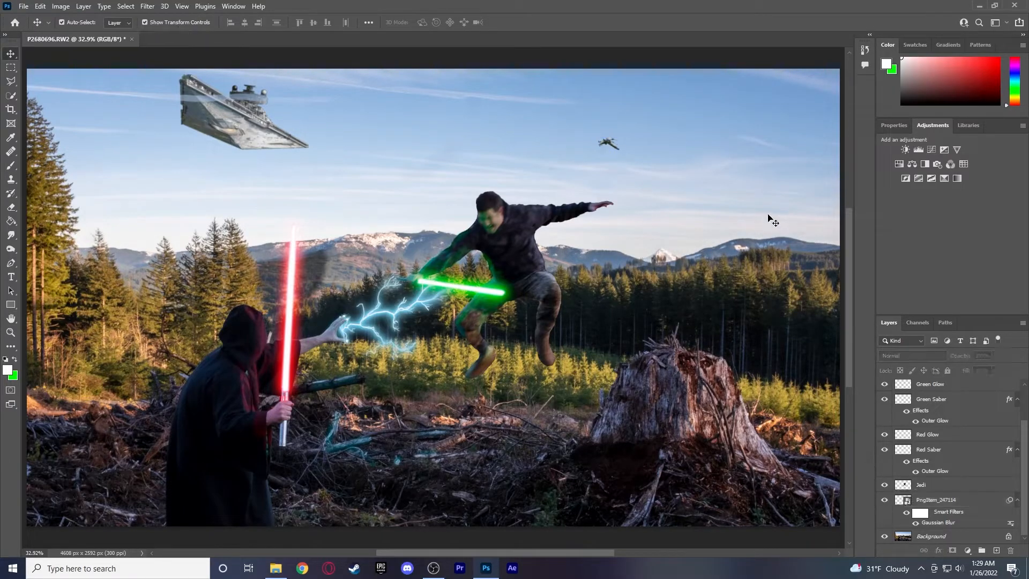
# Place the Unit-Ship-Imperial_TIE_Fighter image from the Stock folder, scaled to 3.40% and rotated 9.47°, in the sky beyond the man's outstretched hand
pyautogui.click(283, 570)
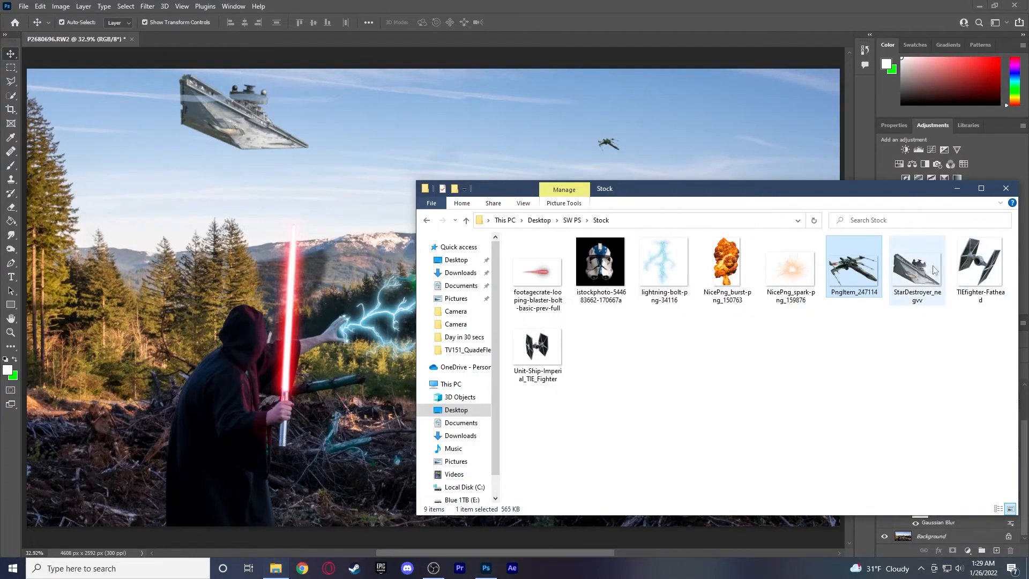
pyautogui.moveTo(538, 346); pyautogui.dragTo(367, 280)
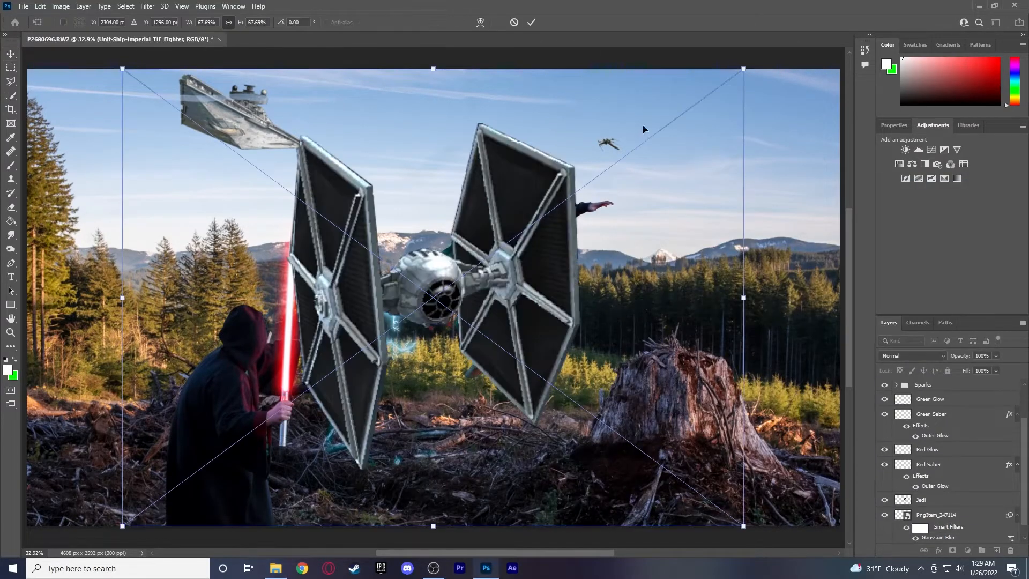
pyautogui.moveTo(740, 68); pyautogui.dragTo(667, 200)
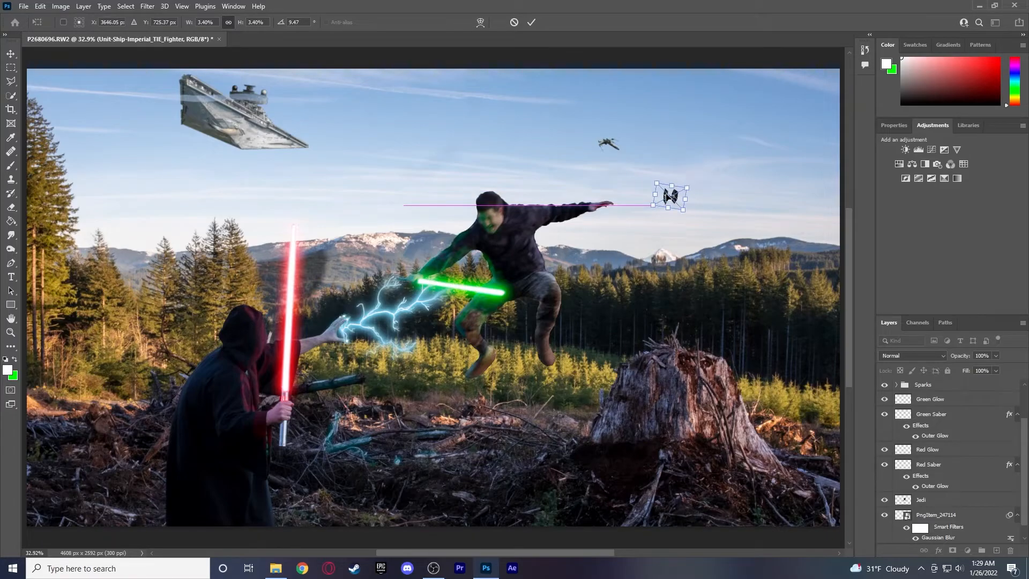
pyautogui.press('Return')
pyautogui.click(721, 195)
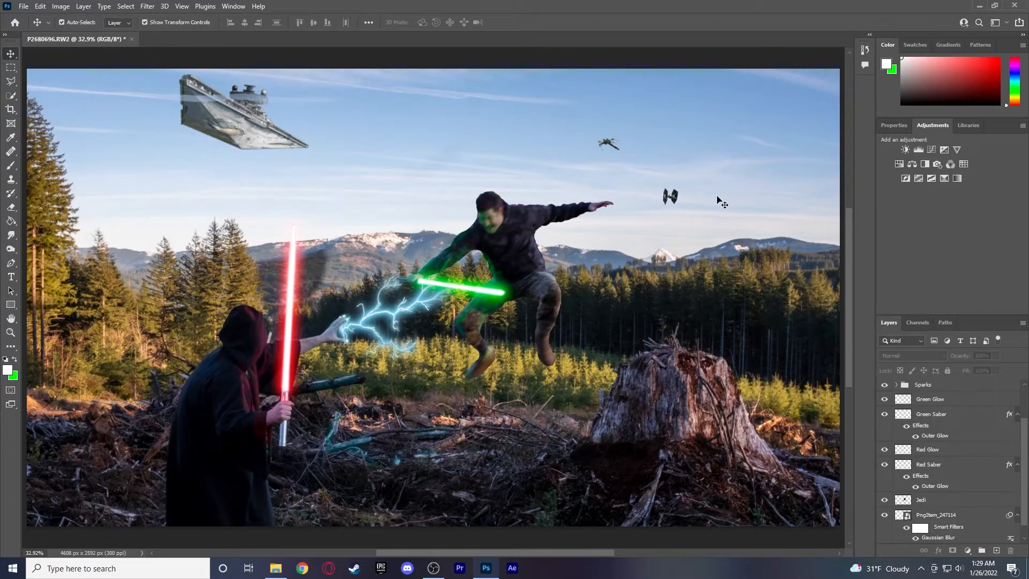
# Scale the TIE fighter down to 2.72%, keeping it in the sky beyond the man's hand, and deselect it
pyautogui.click(666, 201)
pyautogui.moveTo(681, 186); pyautogui.dragTo(675, 190)
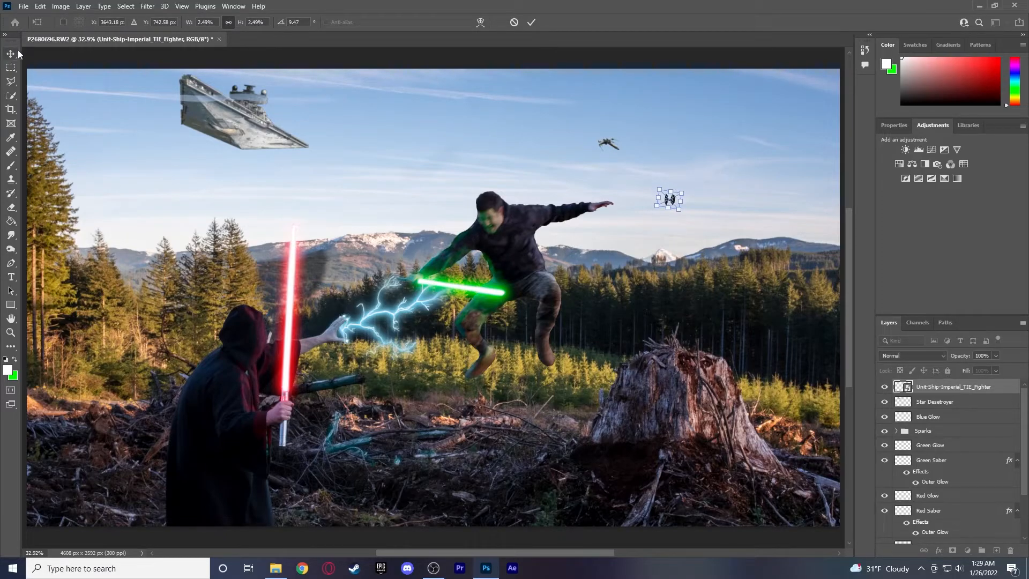
pyautogui.press('Return')
pyautogui.click(757, 184)
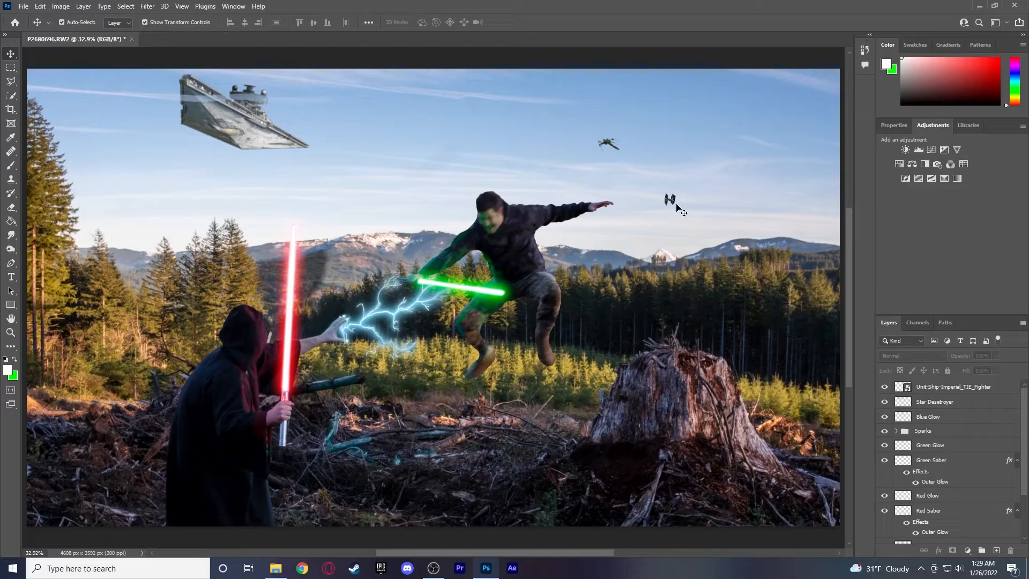
pyautogui.click(672, 203)
pyautogui.click(678, 191)
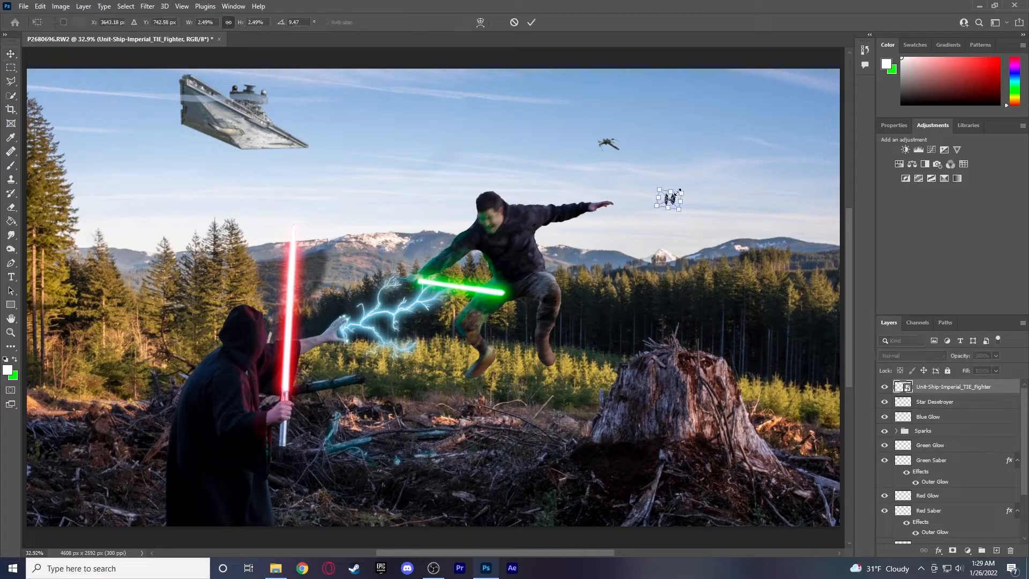
pyautogui.moveTo(678, 191); pyautogui.dragTo(691, 163)
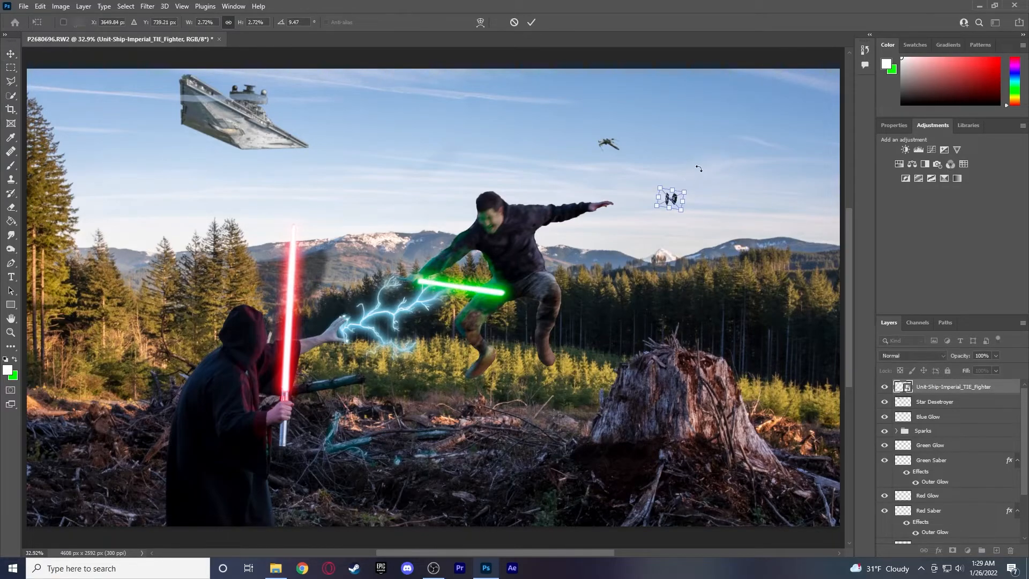
pyautogui.click(11, 54)
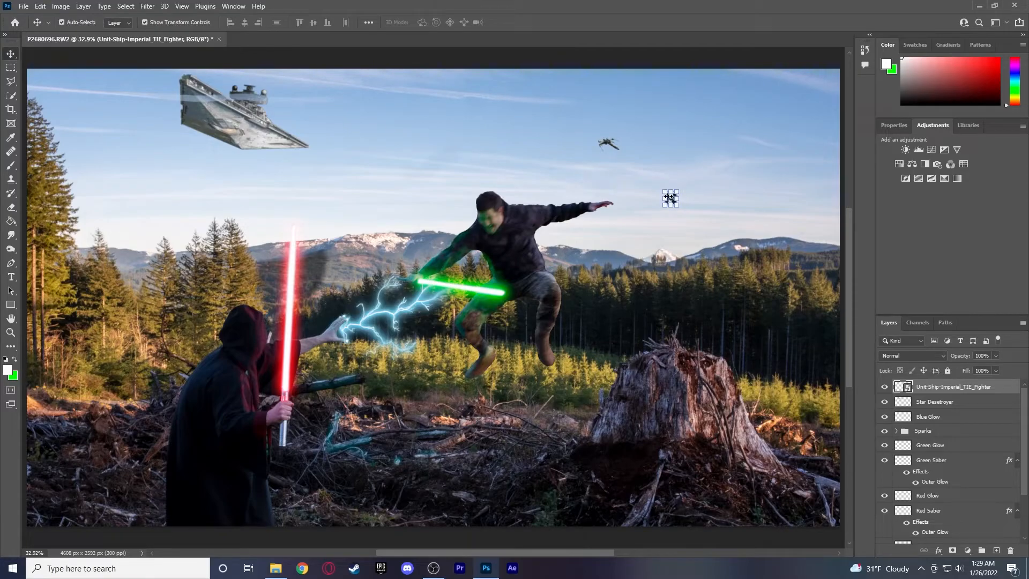
pyautogui.click(727, 170)
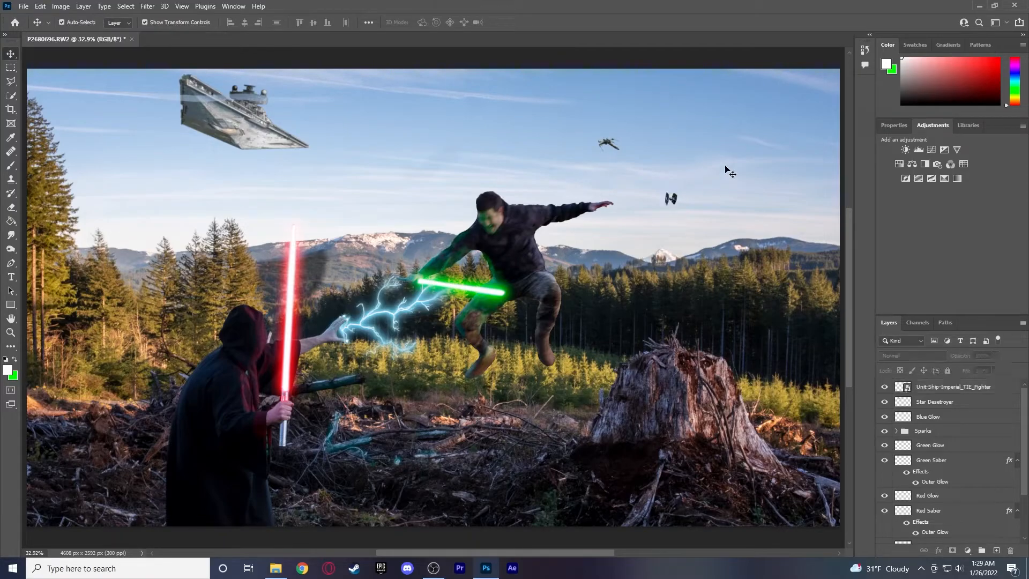
# Apply a Gaussian Blur with a 1.5-pixel radius to the Unit-Ship-Imperial_TIE_Fighter layer, and deselect it
pyautogui.click(673, 202)
pyautogui.click(147, 6)
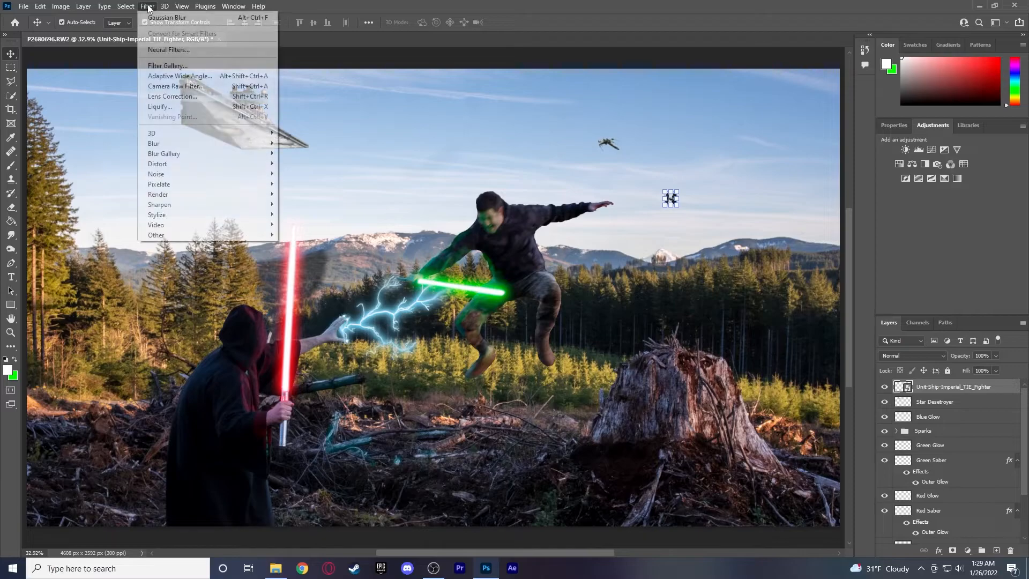
pyautogui.click(166, 16)
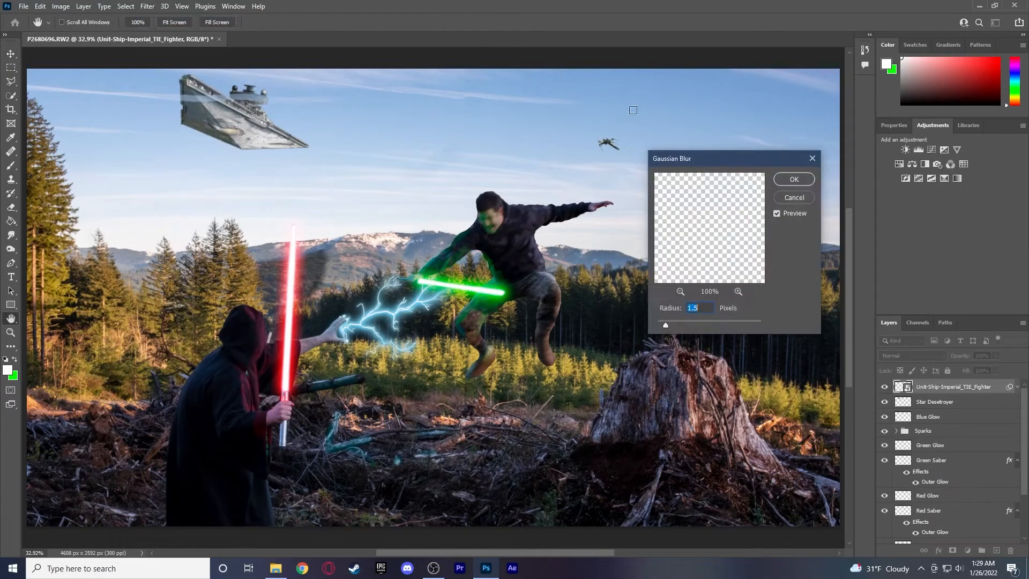
pyautogui.press('Return')
pyautogui.click(791, 159)
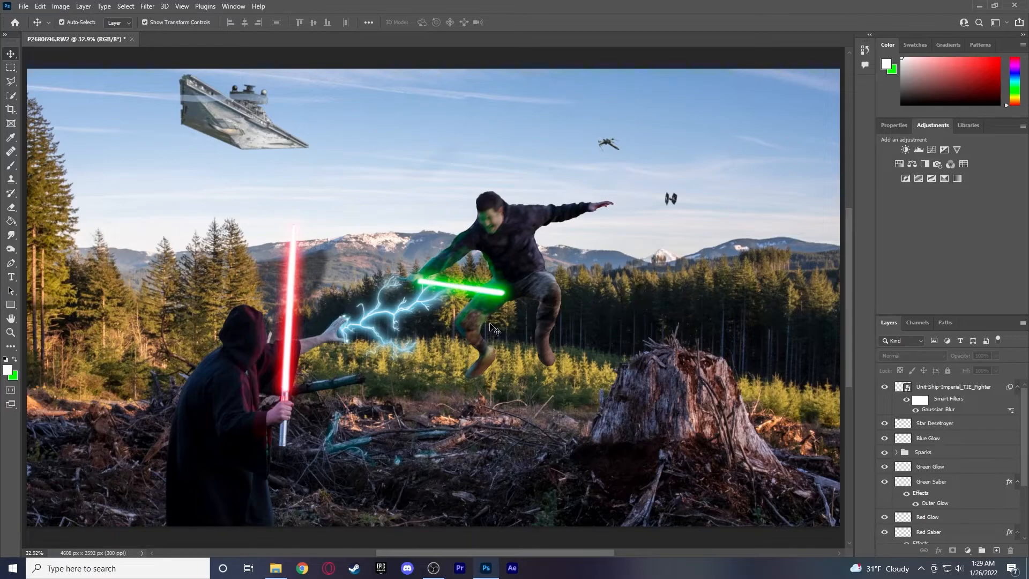
# Place the footagecrate blaster bolt image from the Stock folder, scaled to 3.29% and rotated 39° between the two small ships
pyautogui.click(276, 568)
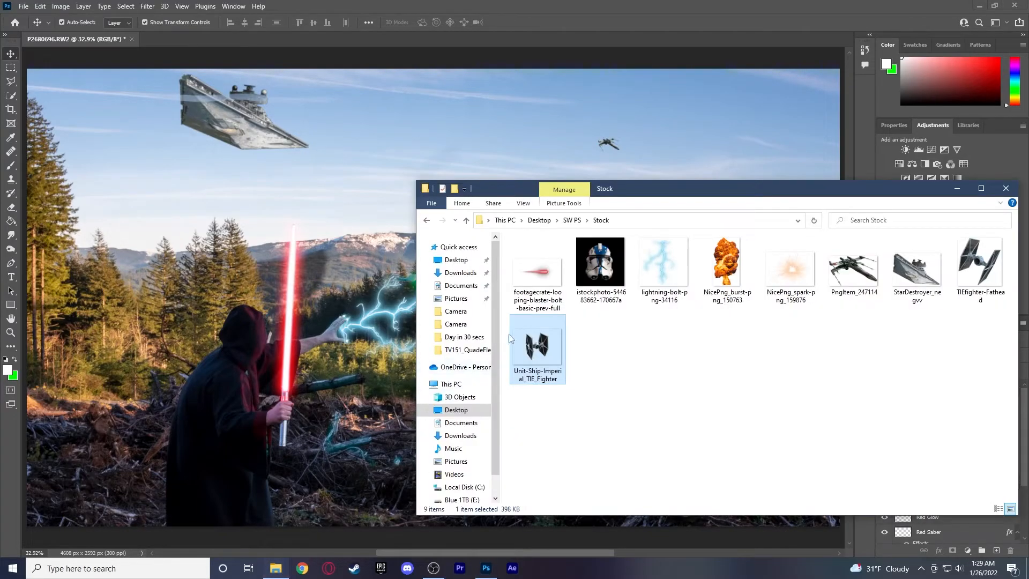
pyautogui.moveTo(535, 271); pyautogui.dragTo(359, 185)
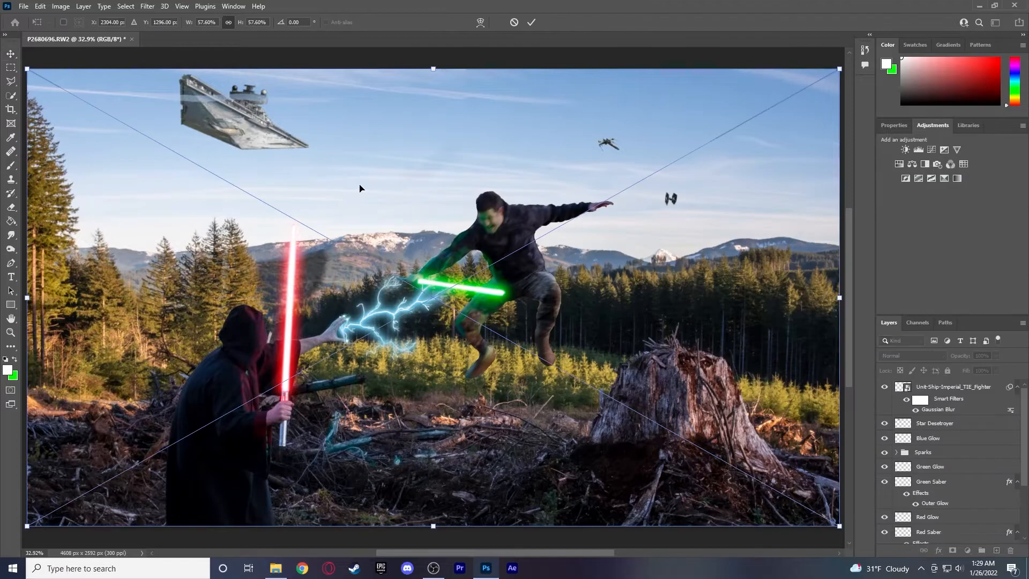
pyautogui.moveTo(835, 66); pyautogui.dragTo(641, 222)
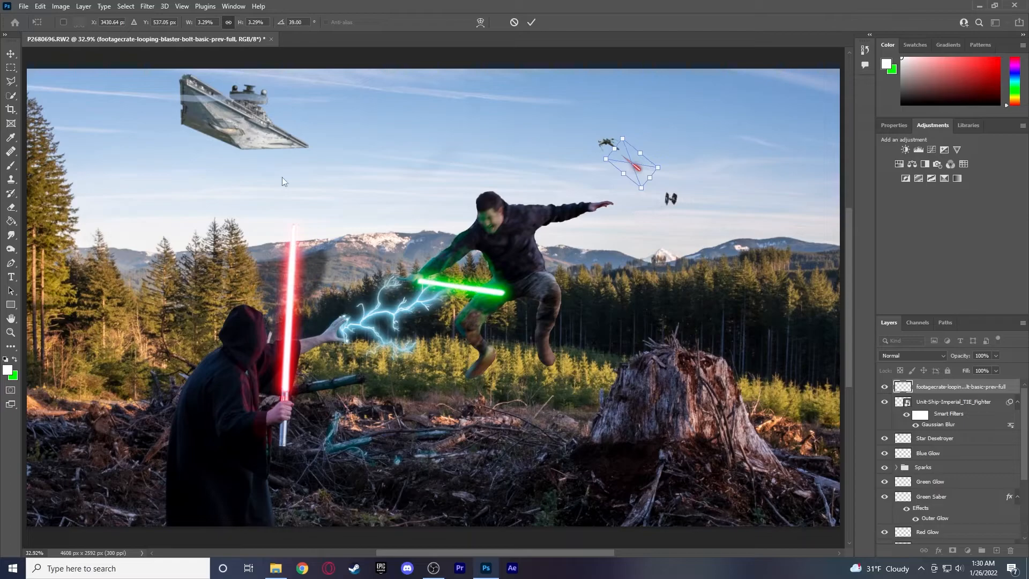
# Scale the red blaster bolt down to 0.87%, rotate it to 45.79°, and position it just below the X-wing's body
pyautogui.click(10, 333)
pyautogui.click(649, 158)
pyautogui.moveTo(649, 158); pyautogui.dragTo(626, 158)
pyautogui.click(10, 53)
pyautogui.click(638, 140)
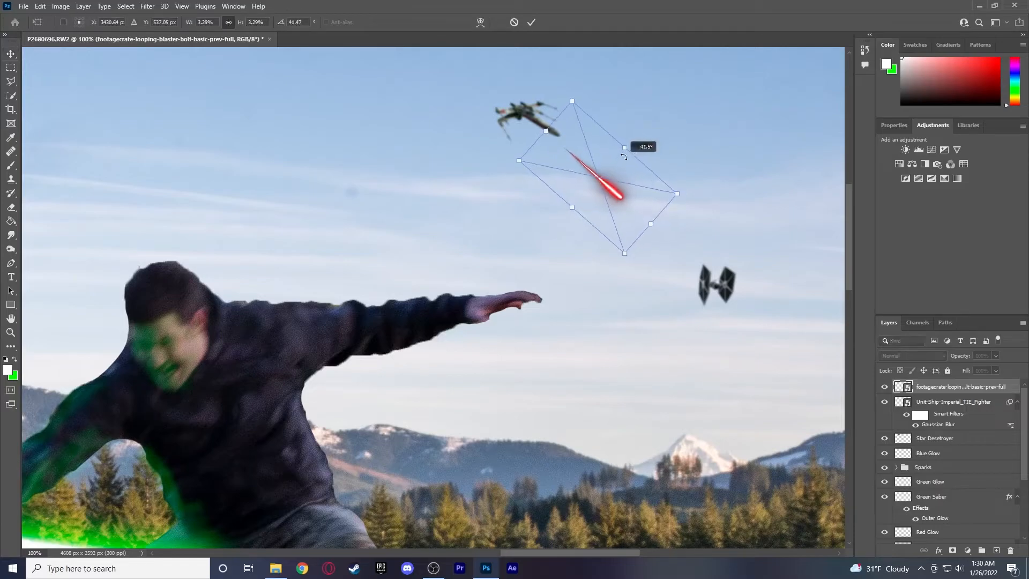
pyautogui.moveTo(568, 101); pyautogui.dragTo(609, 214)
pyautogui.moveTo(634, 265); pyautogui.dragTo(526, 164)
pyautogui.moveTo(536, 158)
pyautogui.mouseDown()
pyautogui.moveTo(527, 134)
pyautogui.moveTo(529, 146)
pyautogui.mouseUp()
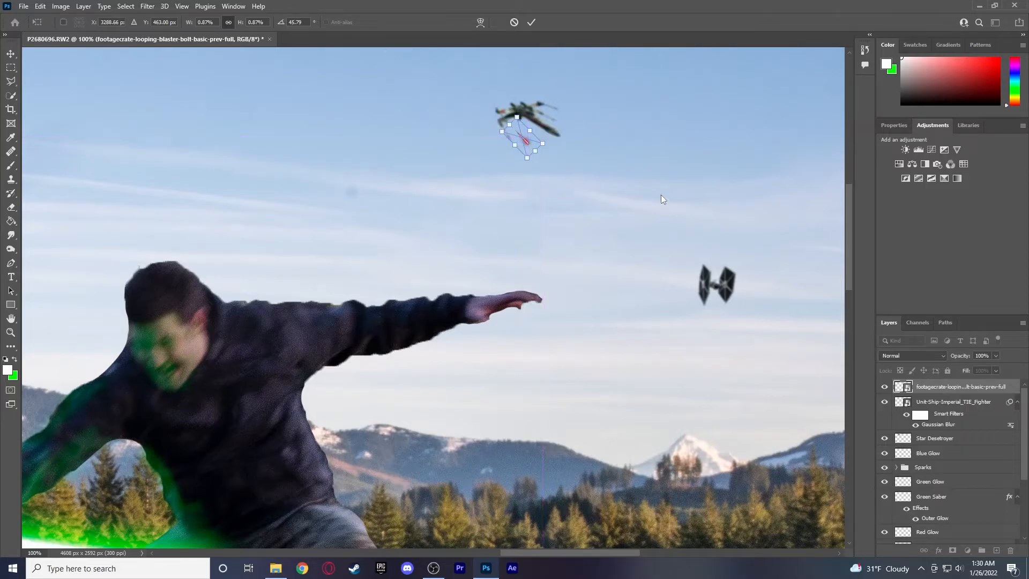
pyautogui.click(11, 53)
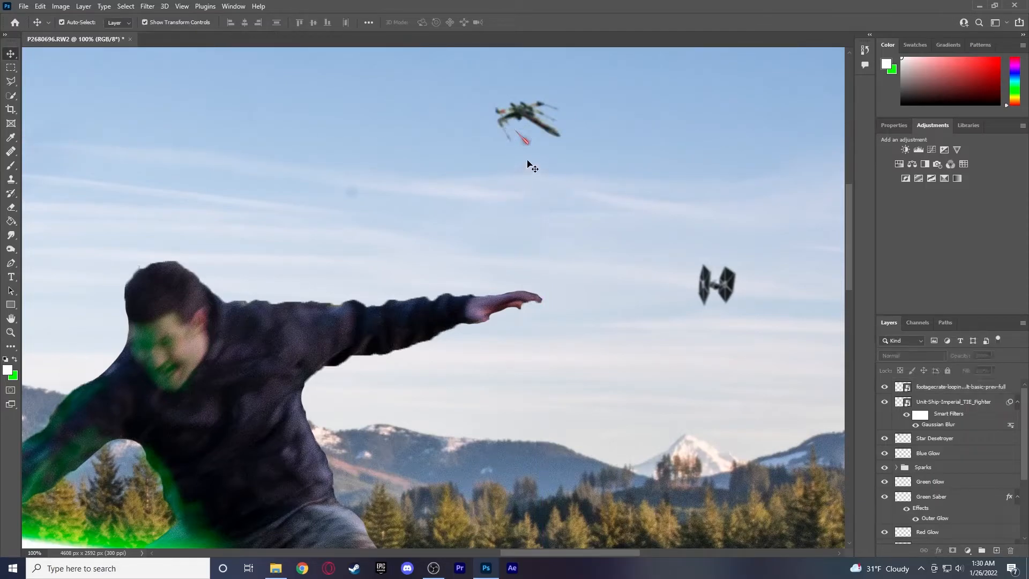
# Apply a Gaussian Blur with a 1.5-pixel radius to the footagecrate blaster bolt layer
pyautogui.click(528, 144)
pyautogui.click(634, 217)
pyautogui.click(995, 391)
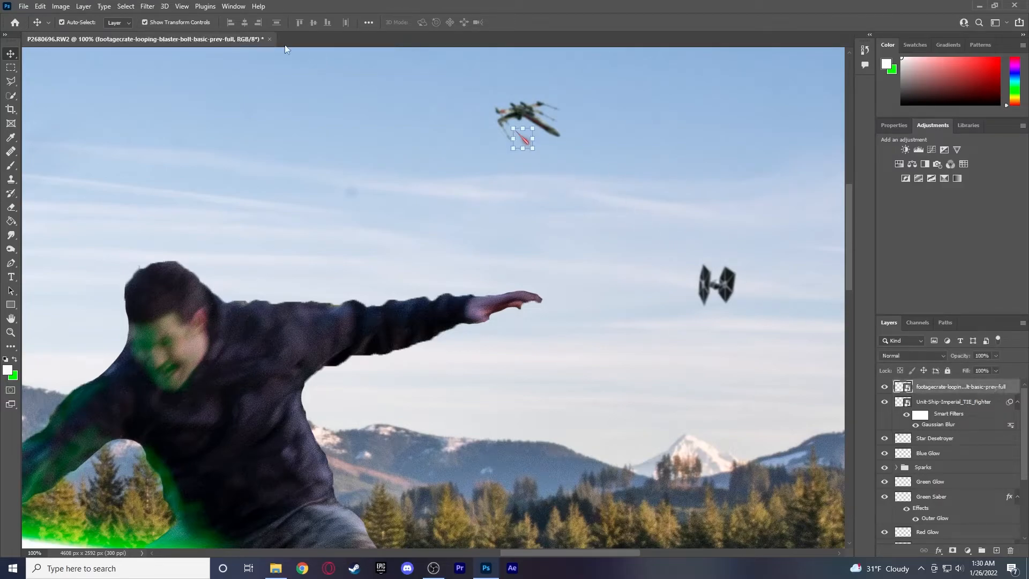
pyautogui.click(147, 6)
pyautogui.click(161, 14)
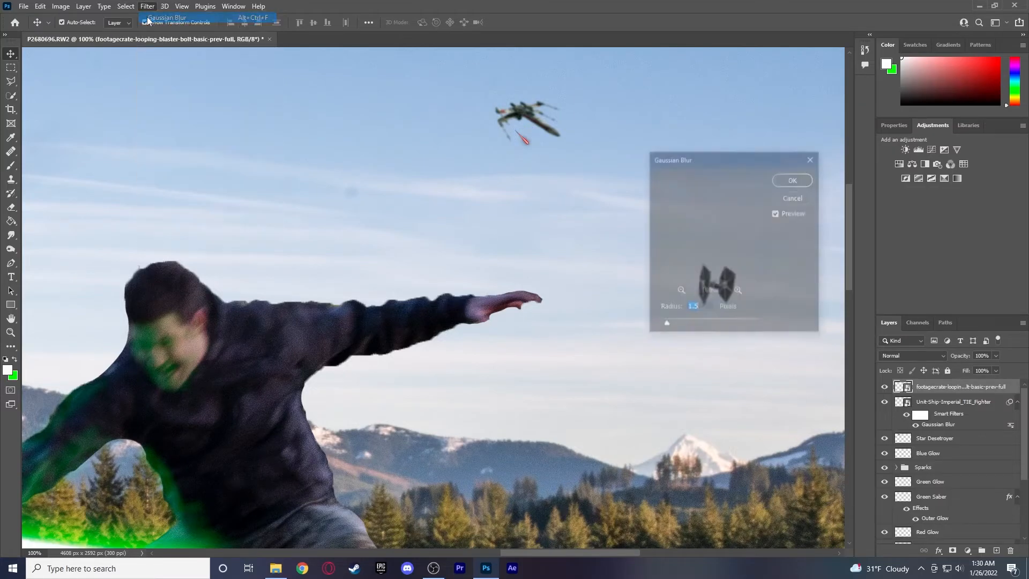
pyautogui.click(794, 179)
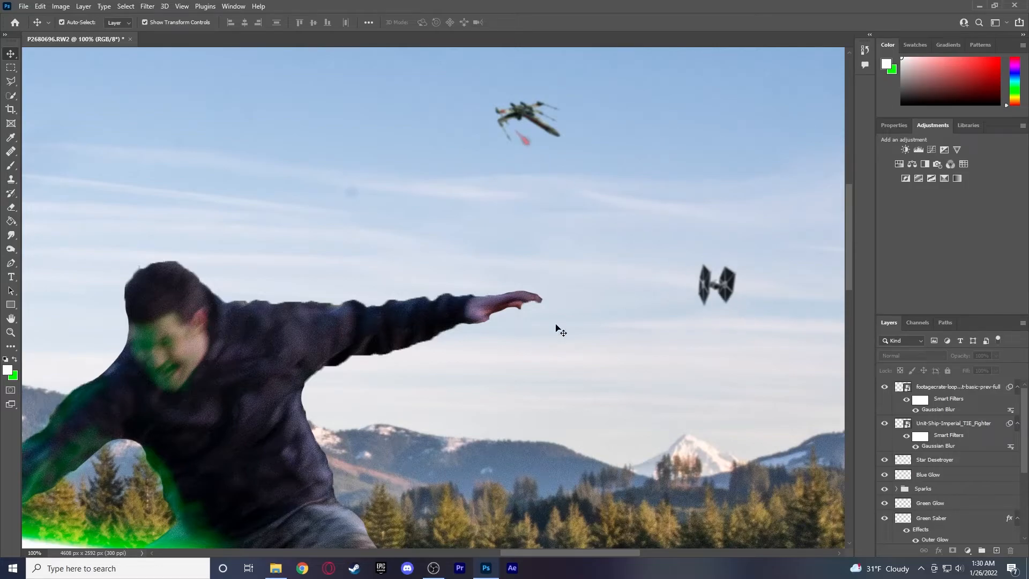
# Duplicate the red blaster bolt, place the copy between the X-wing and the TIE fighter, and rotate it to 40.57°
pyautogui.click(276, 568)
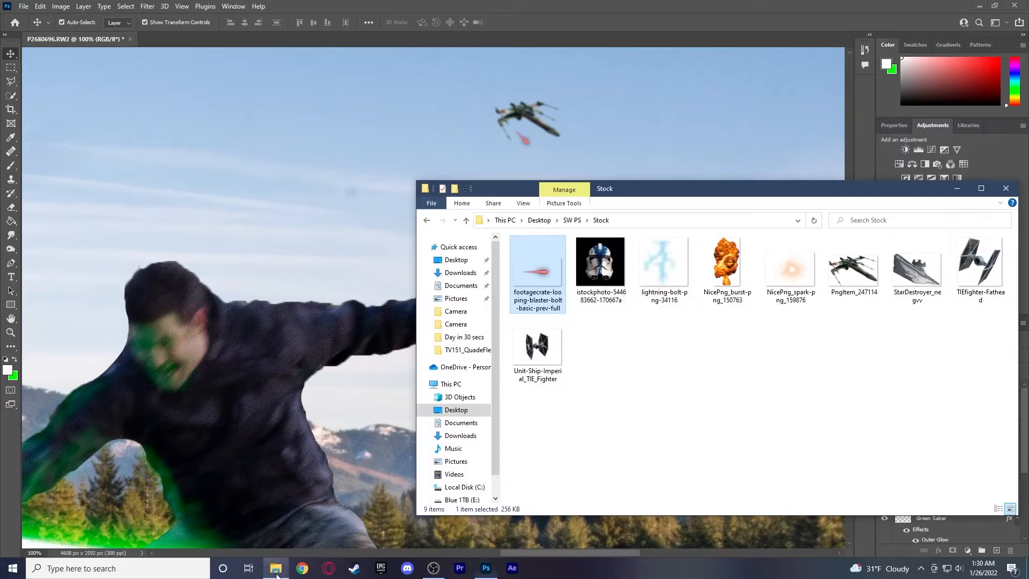
pyautogui.click(252, 127)
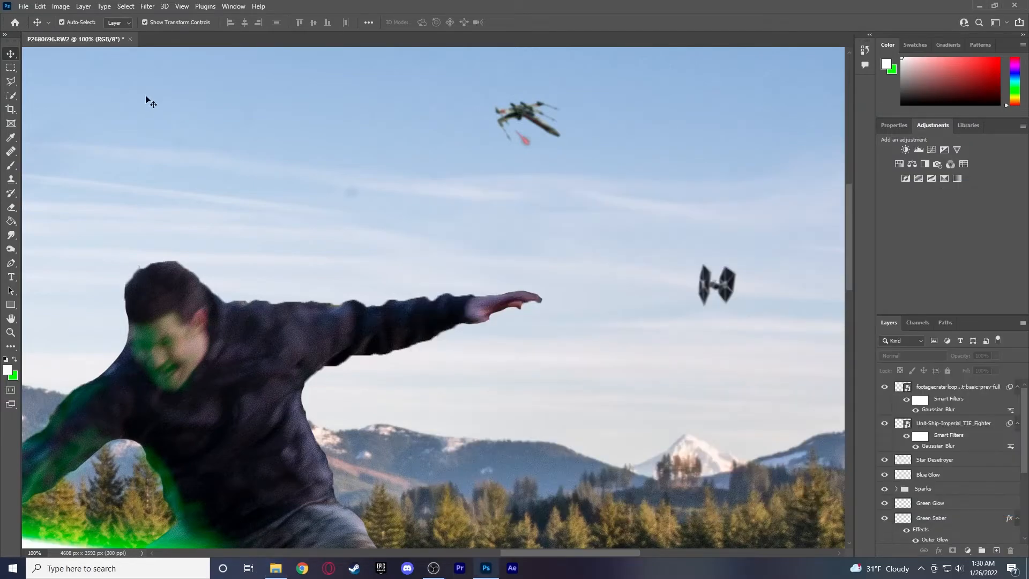
pyautogui.click(524, 143)
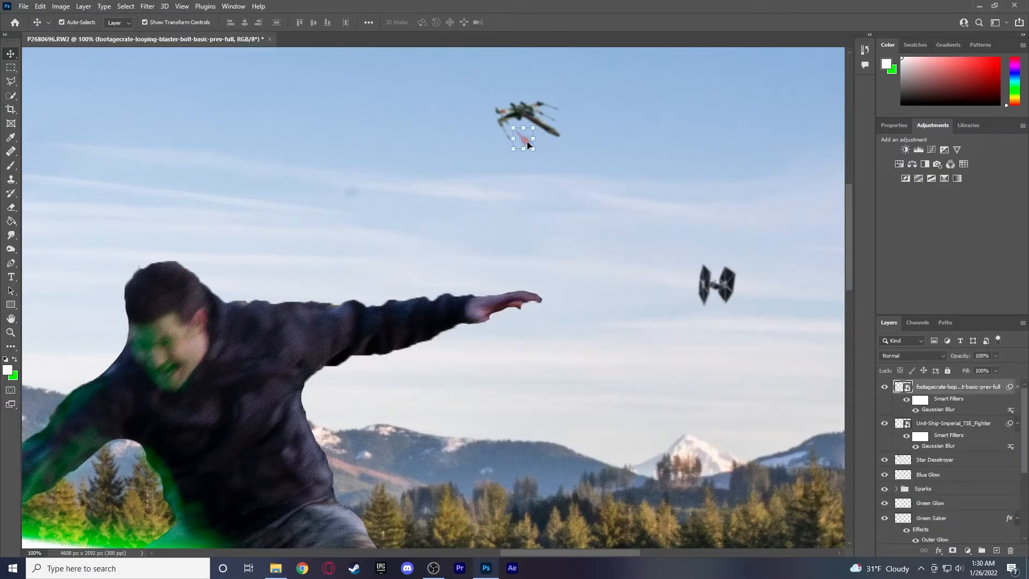
pyautogui.moveTo(529, 143); pyautogui.dragTo(660, 209)
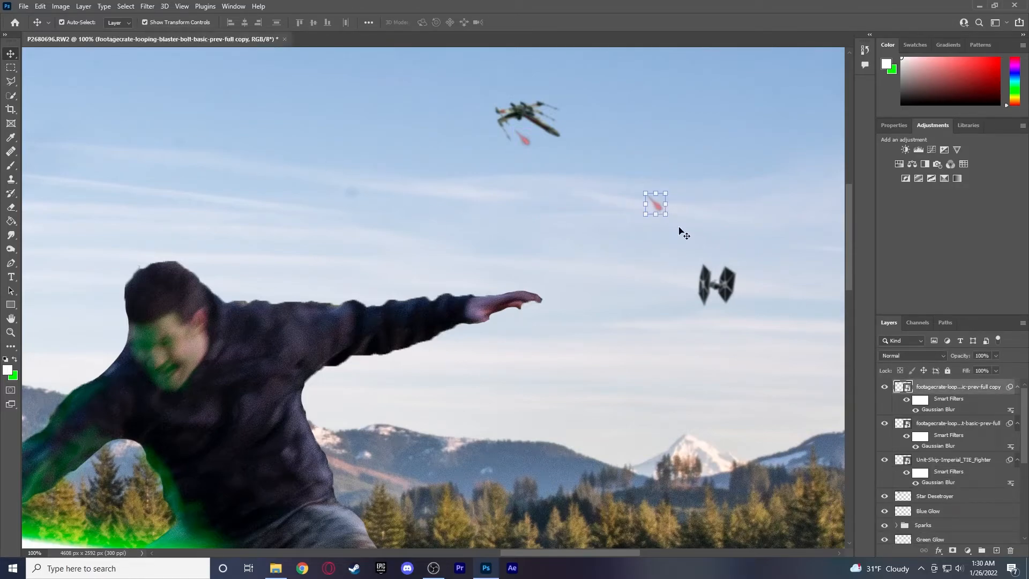
pyautogui.moveTo(674, 222); pyautogui.dragTo(675, 160)
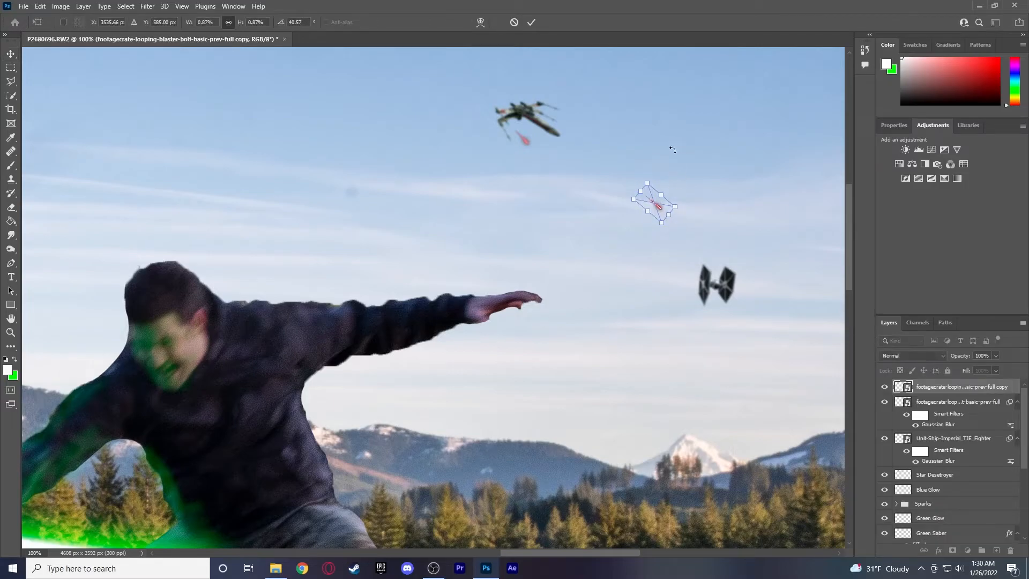
pyautogui.press('Return')
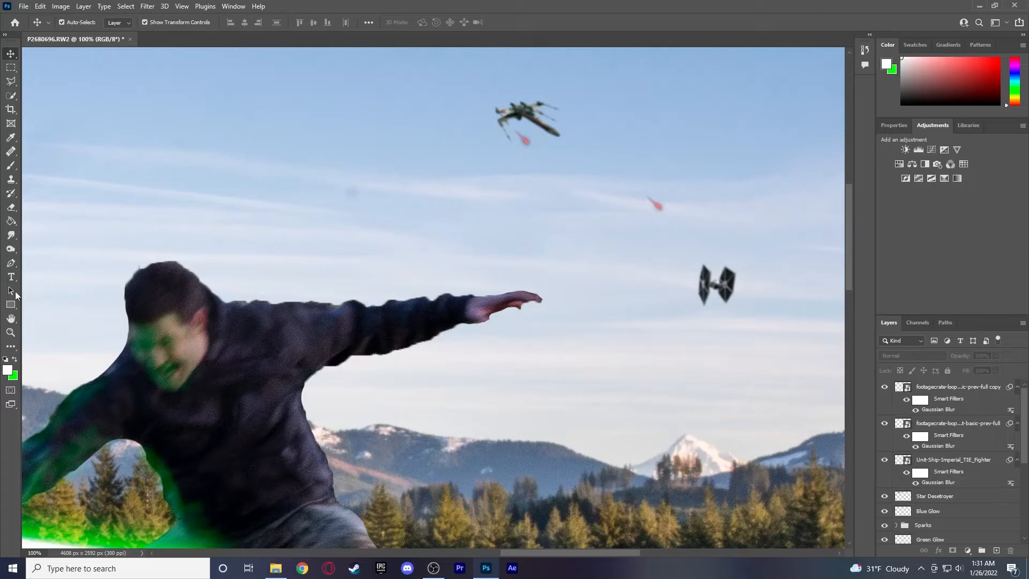
# Duplicate the blaster bolt between the ships and place the new copy just below the TIE fighter
pyautogui.click(10, 331)
pyautogui.click(325, 22)
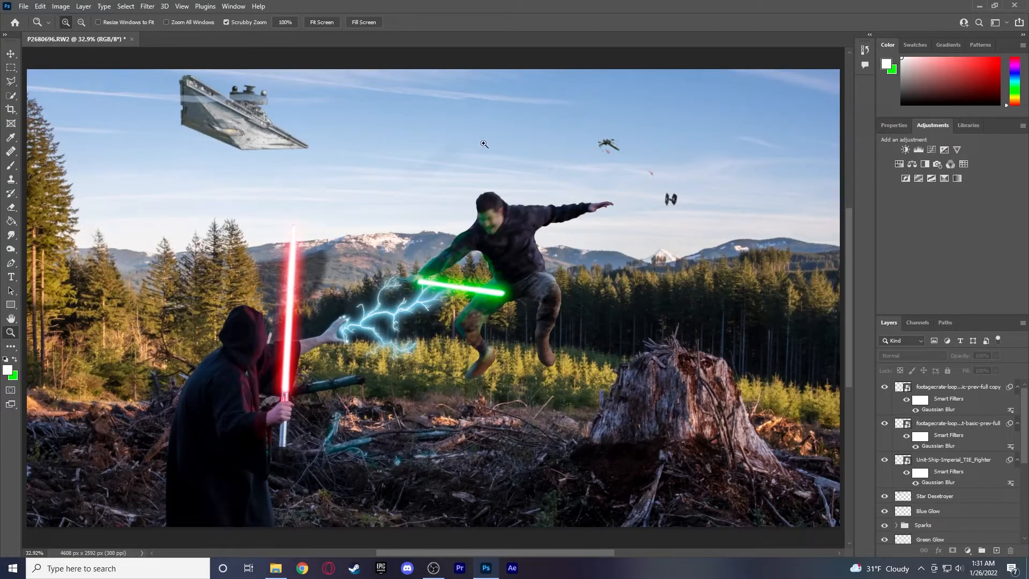
pyautogui.moveTo(658, 179); pyautogui.dragTo(651, 175)
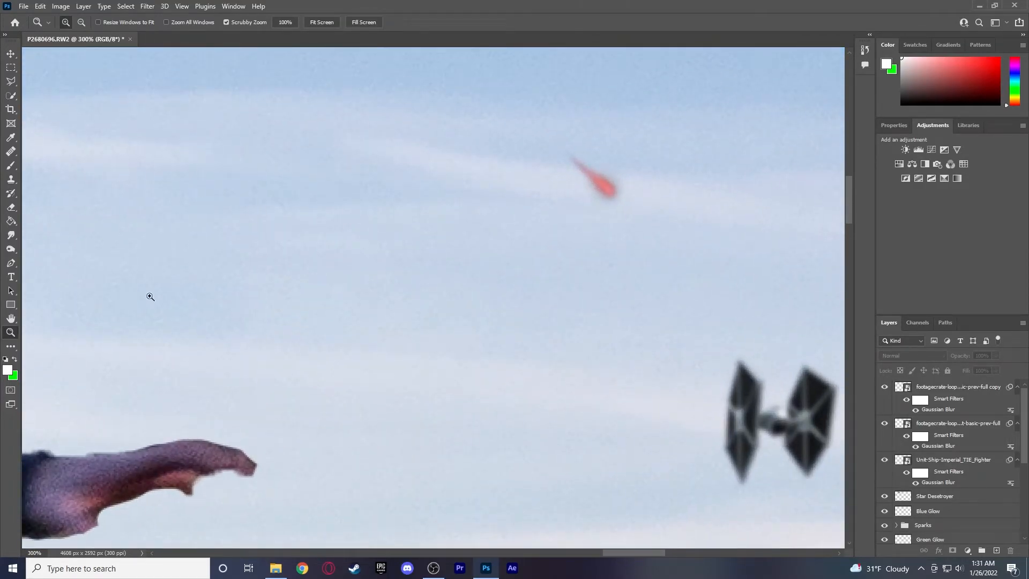
pyautogui.moveTo(309, 244); pyautogui.dragTo(310, 246)
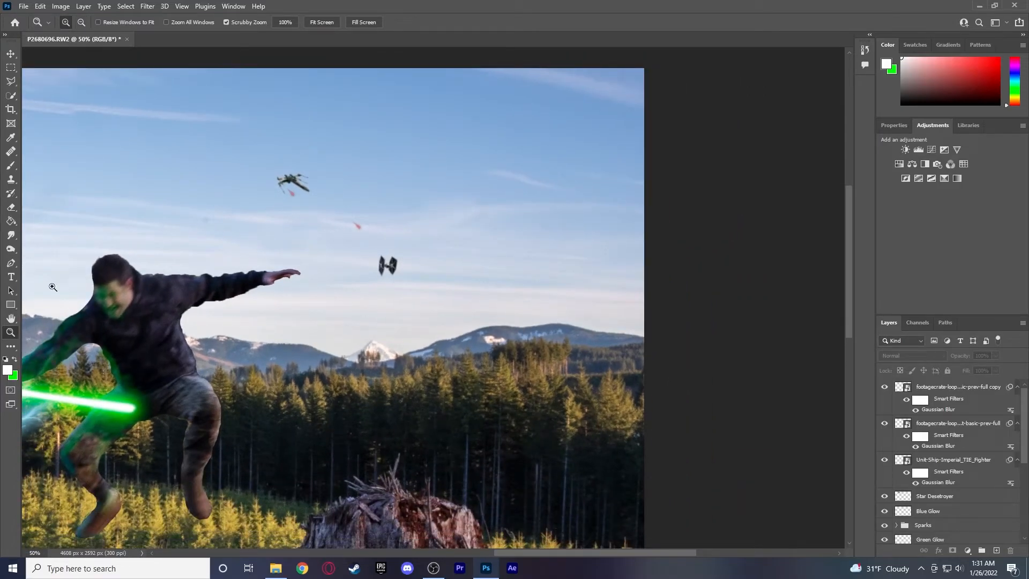
pyautogui.click(11, 54)
pyautogui.moveTo(359, 230); pyautogui.dragTo(378, 301)
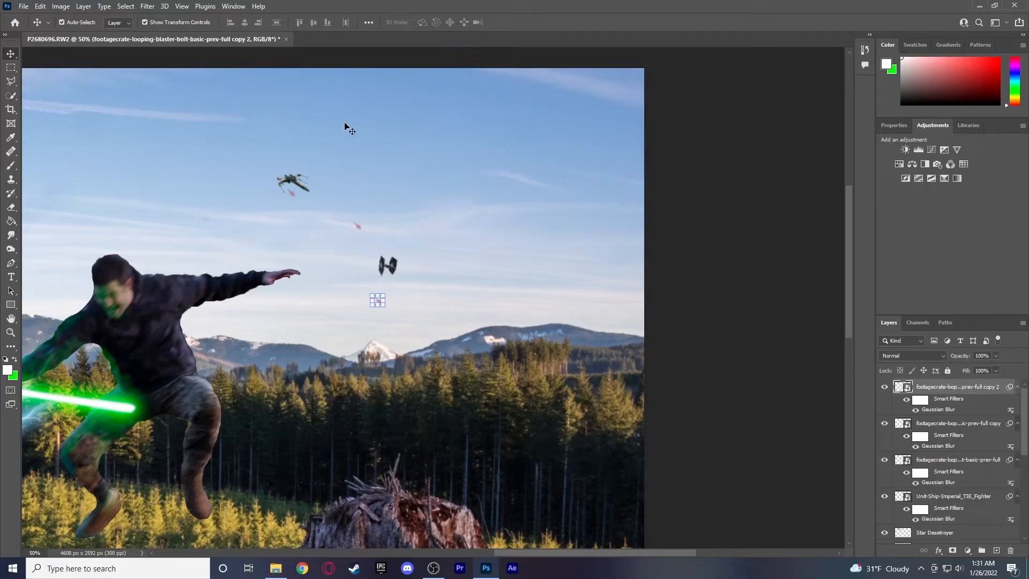
pyautogui.click(428, 139)
pyautogui.moveTo(380, 303); pyautogui.dragTo(415, 334)
pyautogui.hotkey('ctrl', 'z')
# Move the new bolt copy down beside the snowy peak and rotate it to 23.29°
pyautogui.hotkey('ctrl', '+')
pyautogui.hotkey('ctrl', '+')
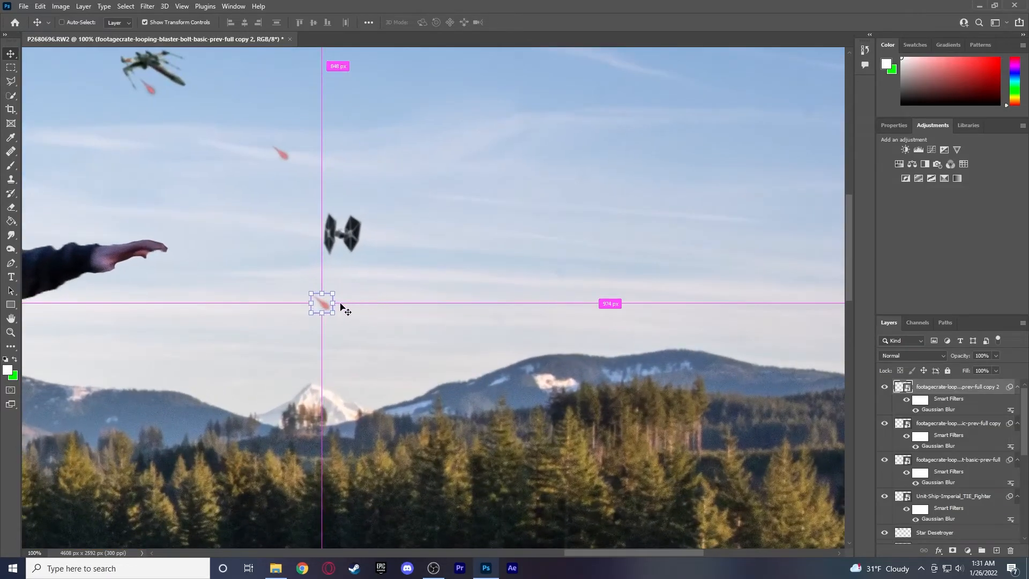
pyautogui.moveTo(321, 303); pyautogui.dragTo(394, 371)
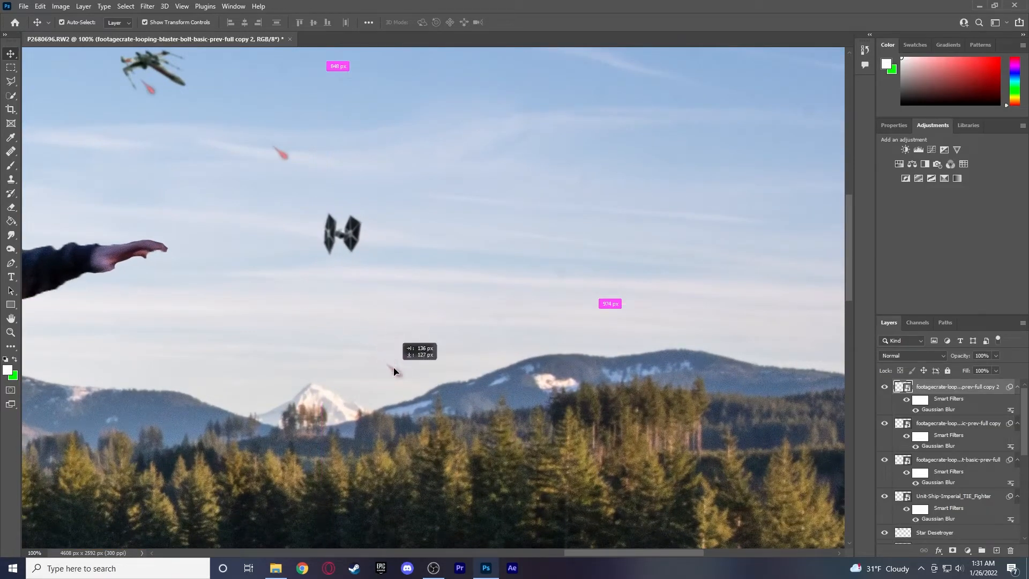
pyautogui.hotkey('ctrl', 't')
pyautogui.moveTo(417, 390); pyautogui.dragTo(424, 384)
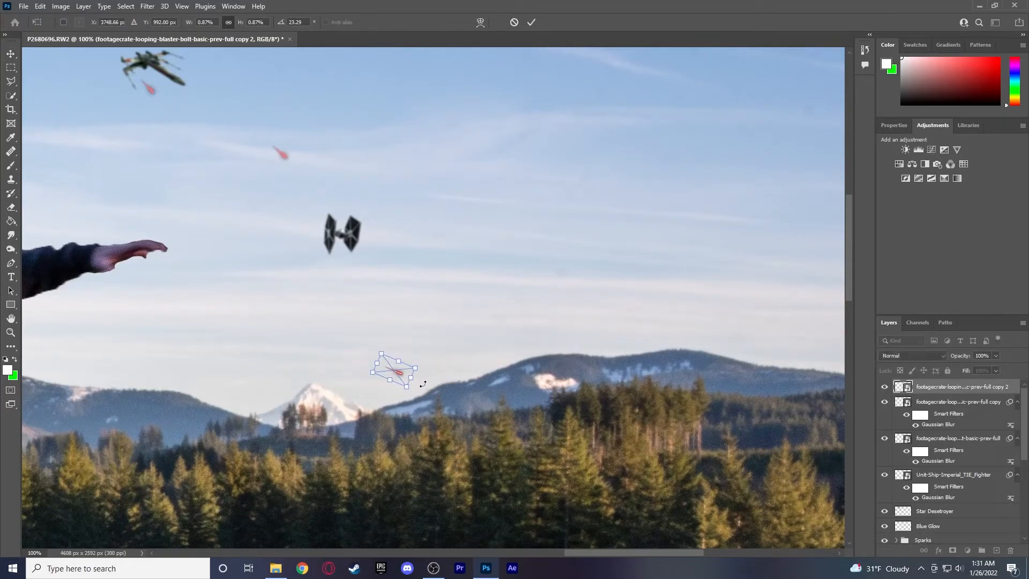
pyautogui.press('Return')
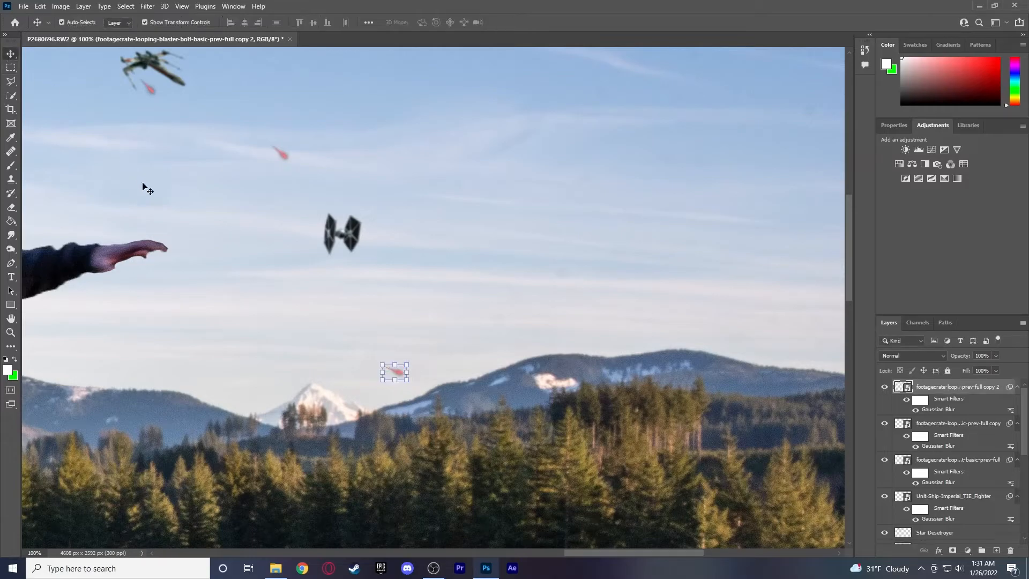
# Delete the bolt copy near the mountains, and undo the extra deletion of the bolt between the two ships
pyautogui.click(10, 332)
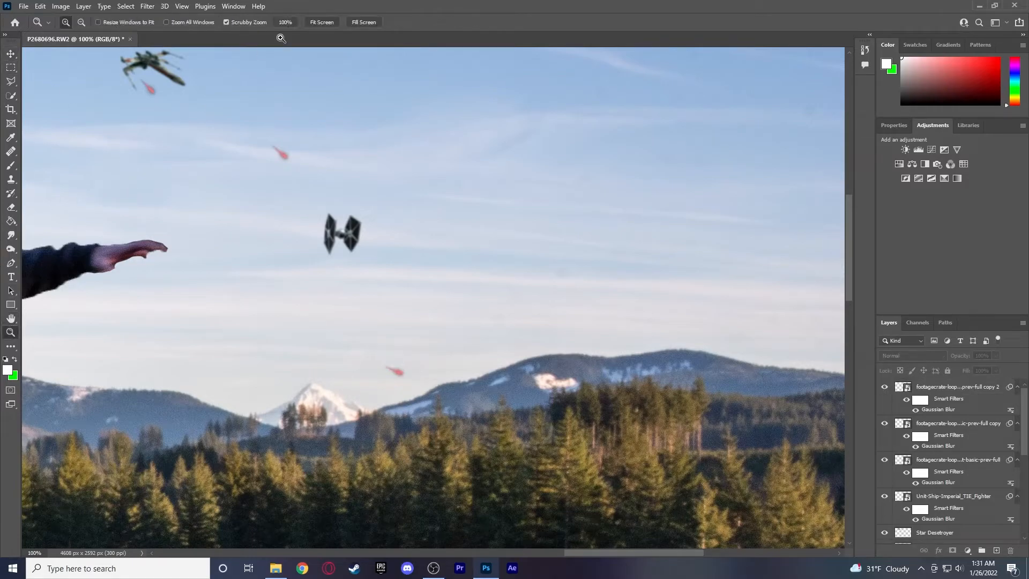
pyautogui.click(322, 22)
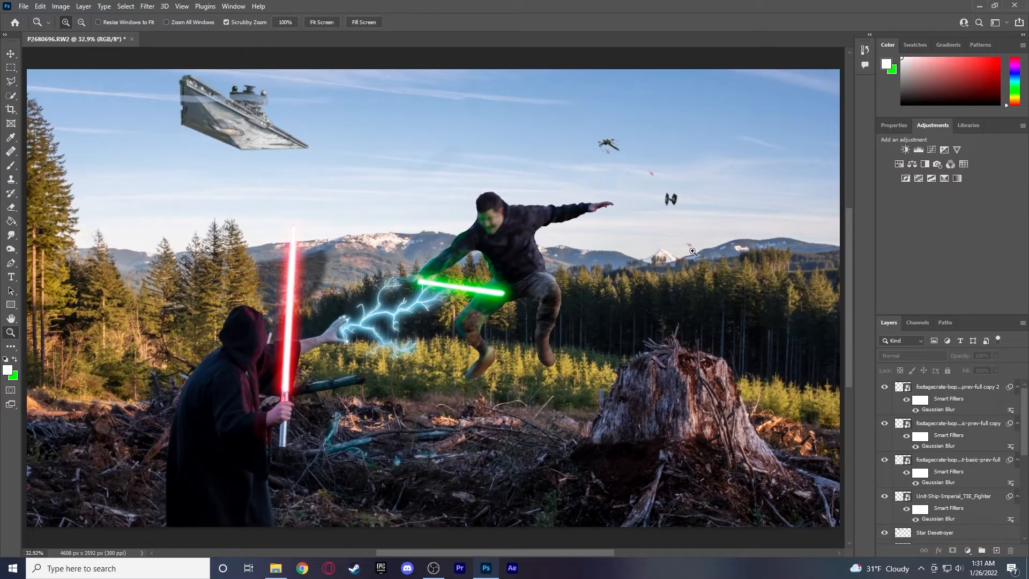
pyautogui.click(11, 54)
pyautogui.click(690, 248)
pyautogui.press('Delete')
pyautogui.press('Delete')
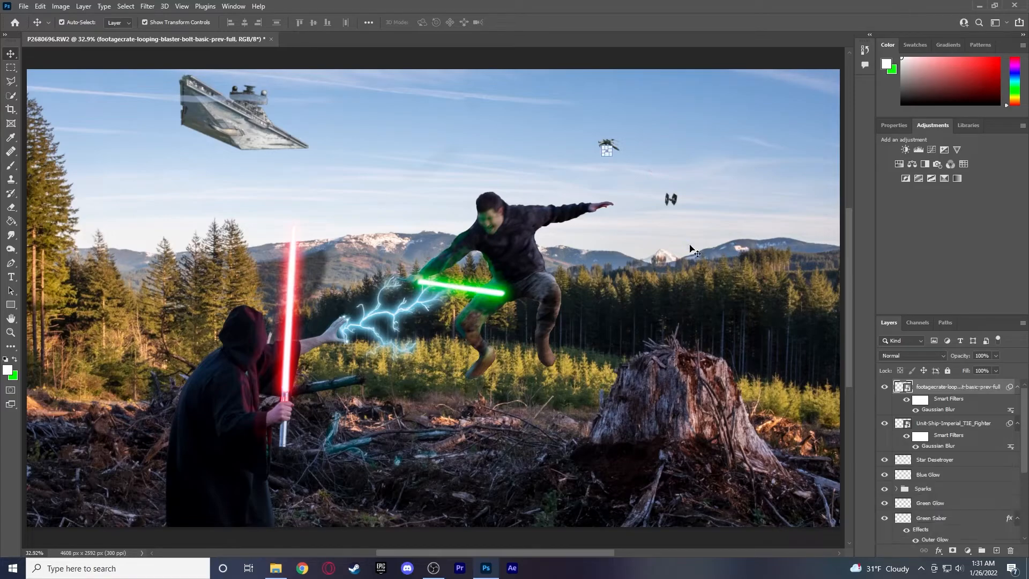
pyautogui.press('ctrl')
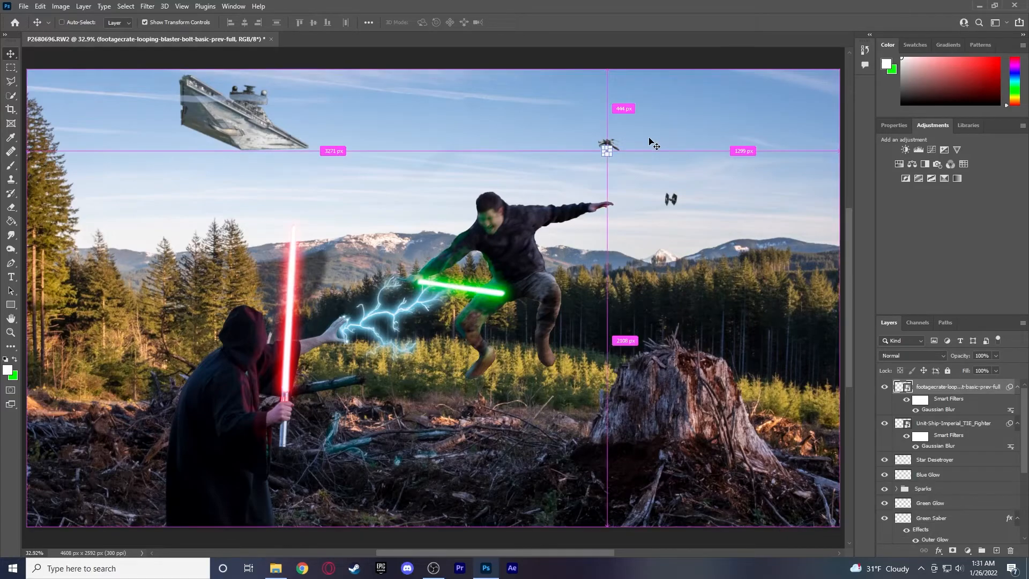
pyautogui.hotkey('ctrl', 'z')
pyautogui.click(727, 259)
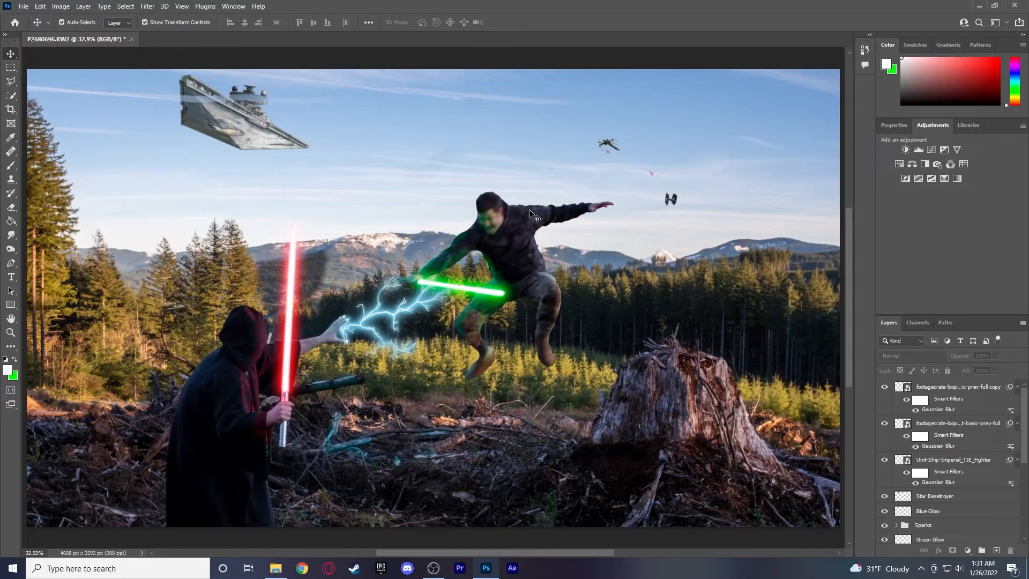
# Place the NicePng_burst explosion image from the Stock folder, scaled to 3.82%, above the snowy mountain between the two fighters
pyautogui.scroll(1, 529, 213)
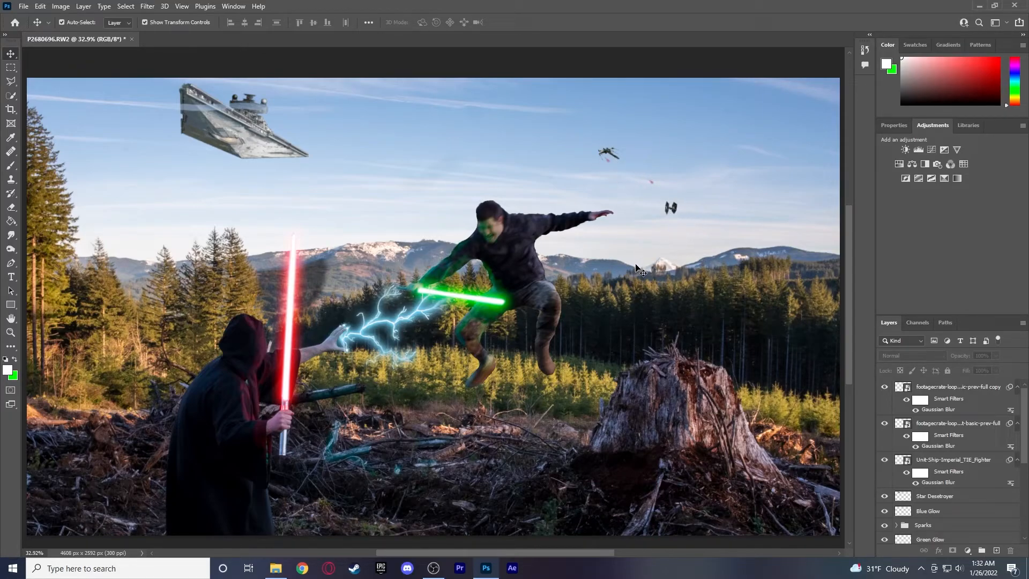
pyautogui.scroll(1, 628, 263)
pyautogui.scroll(-1, 628, 263)
pyautogui.click(275, 568)
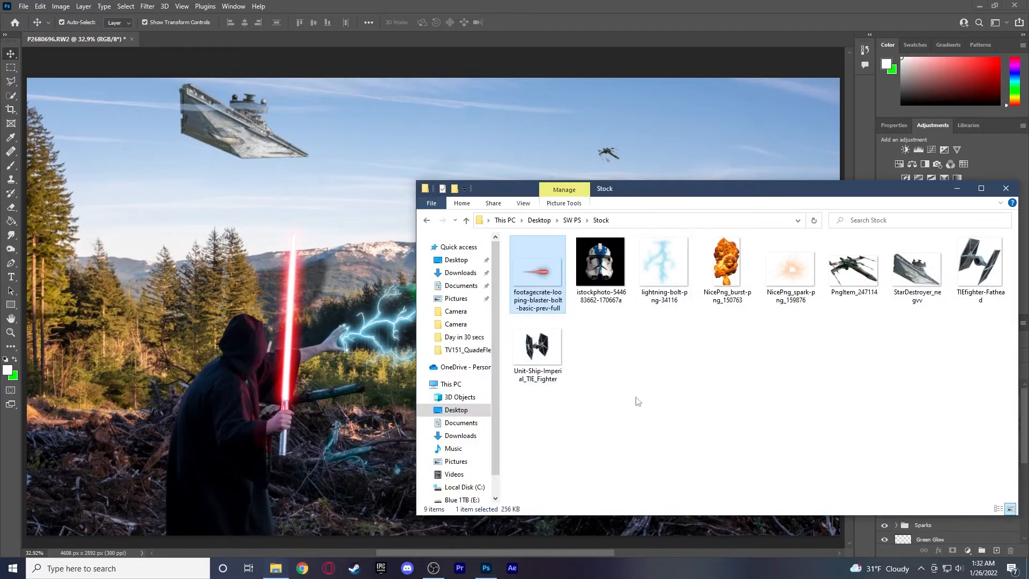
pyautogui.click(433, 568)
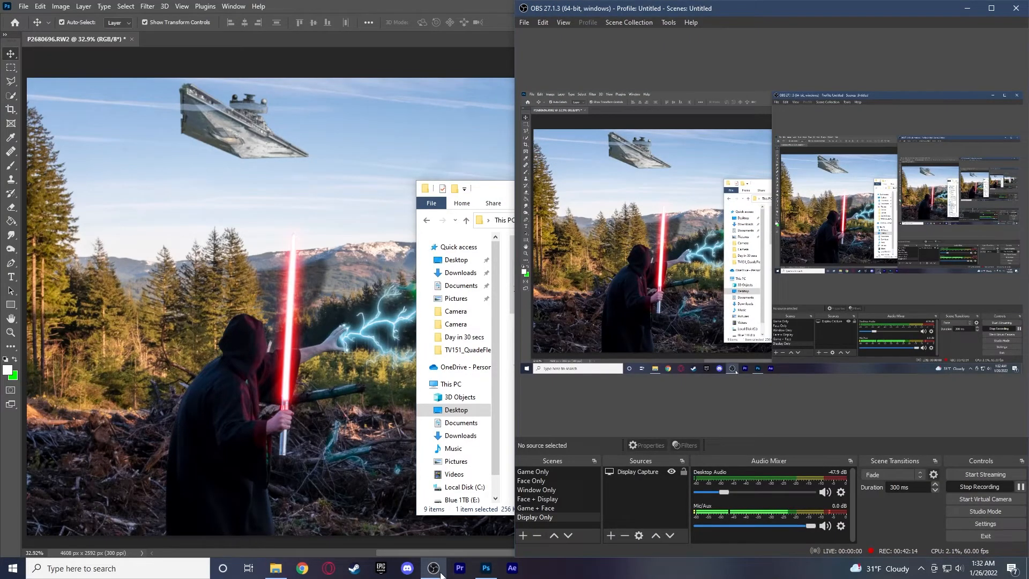
pyautogui.click(440, 574)
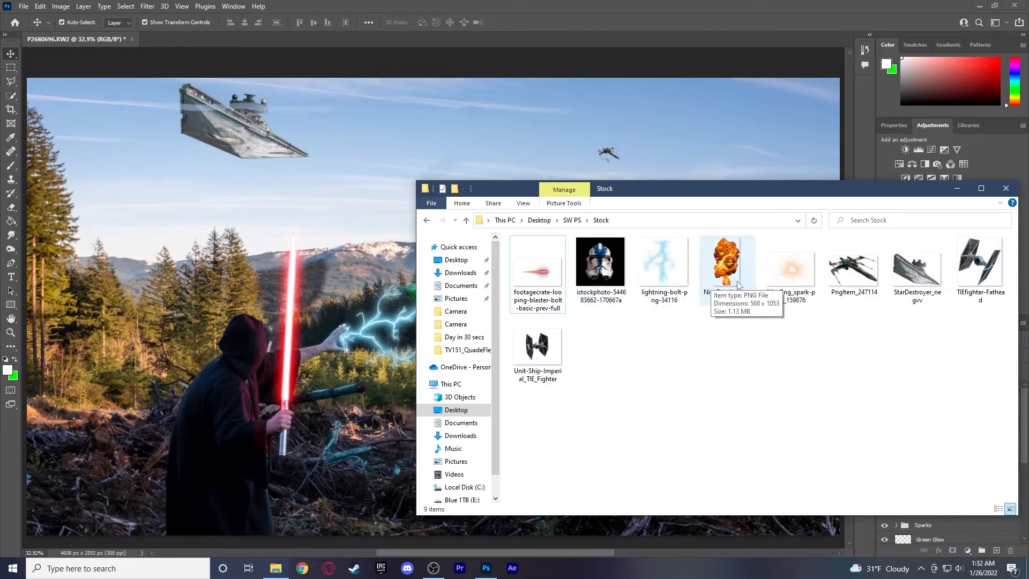
pyautogui.moveTo(736, 283); pyautogui.dragTo(398, 234)
pyautogui.moveTo(557, 76); pyautogui.dragTo(273, 475)
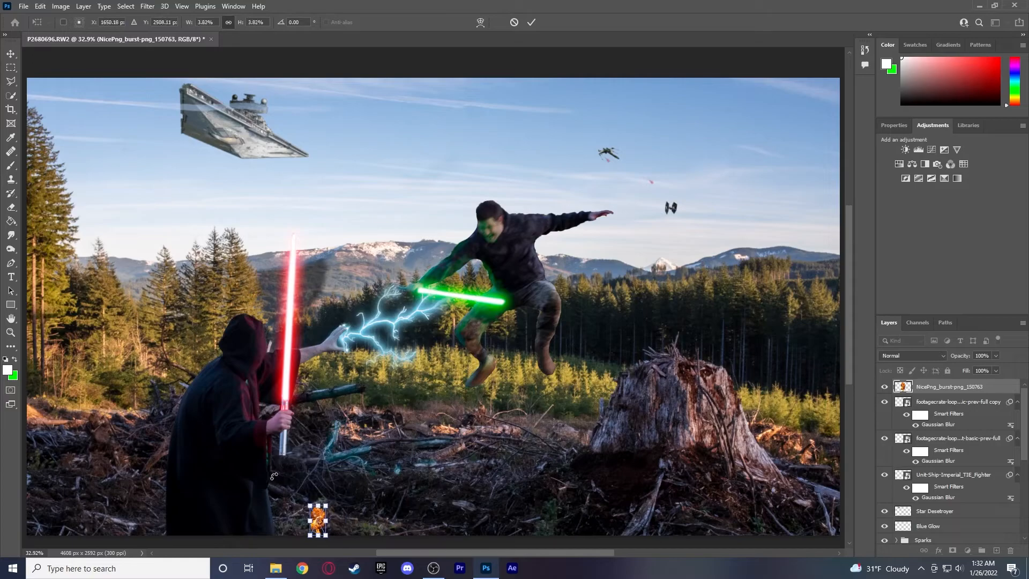
pyautogui.moveTo(322, 516); pyautogui.dragTo(377, 229)
pyautogui.press('Return')
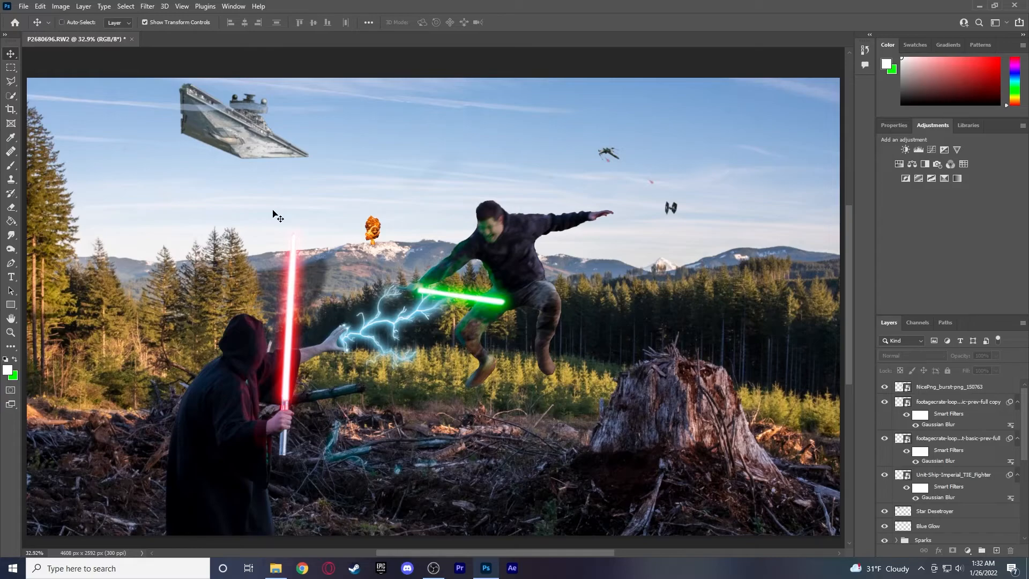
# Scale the explosion down to 1.33% and set its base on the snowy mountain ridge
pyautogui.hotkey('ctrl', '+')
pyautogui.hotkey('ctrl', '+')
pyautogui.hotkey('ctrl', '+')
pyautogui.hotkey('ctrl', '+')
pyautogui.hotkey('ctrl', '+')
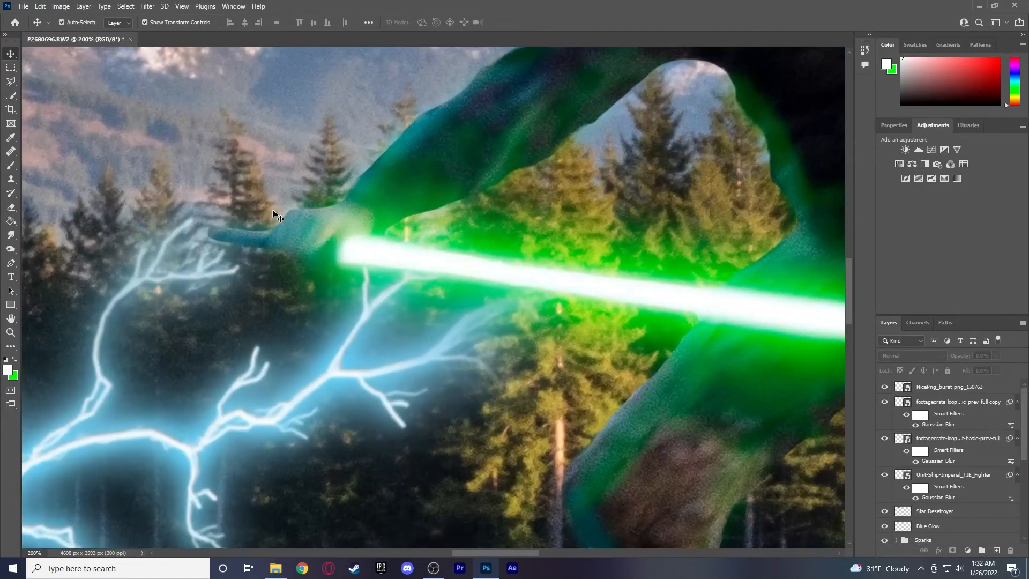
pyautogui.scroll(5, 274, 214)
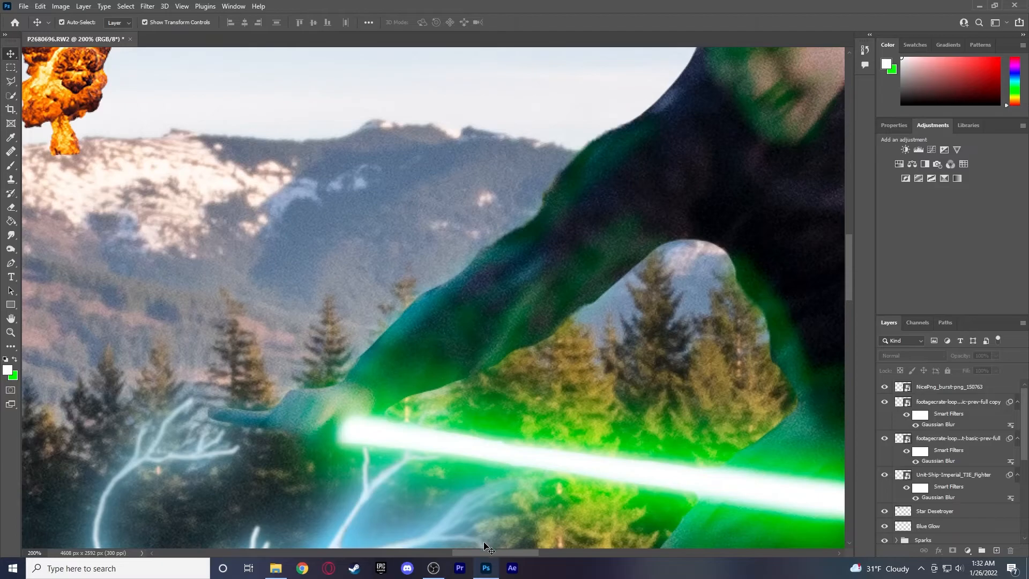
pyautogui.moveTo(482, 552); pyautogui.dragTo(437, 551)
pyautogui.scroll(2, 455, 399)
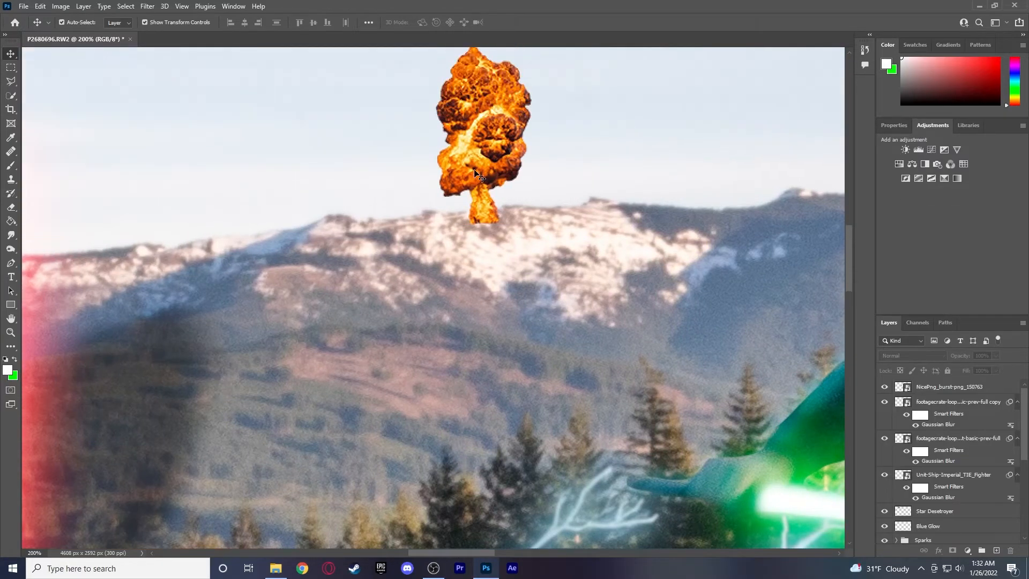
pyautogui.click(475, 182)
pyautogui.scroll(1, 517, 106)
pyautogui.moveTo(529, 79); pyautogui.dragTo(456, 228)
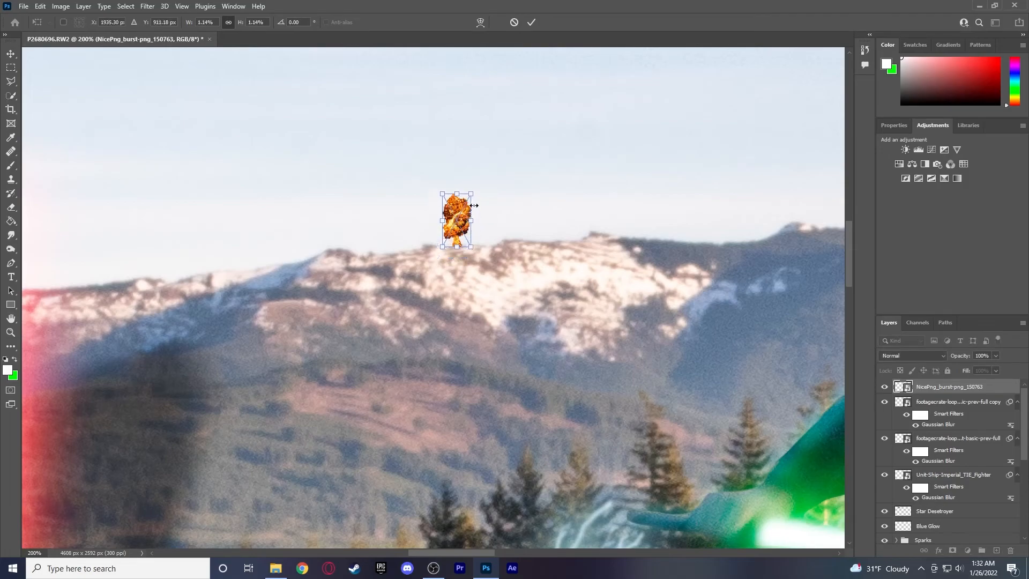
pyautogui.moveTo(474, 191); pyautogui.dragTo(477, 184)
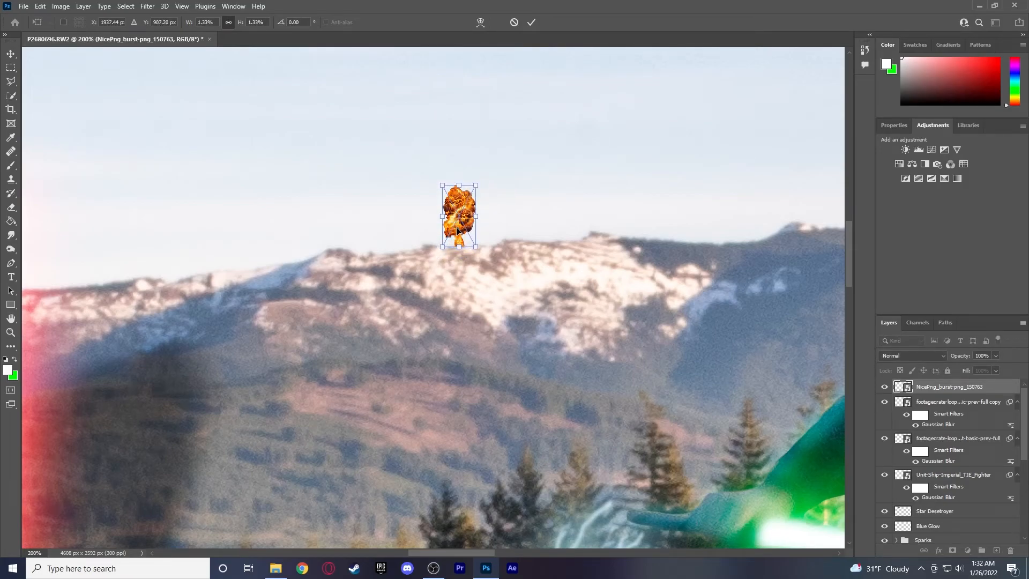
pyautogui.press('Return')
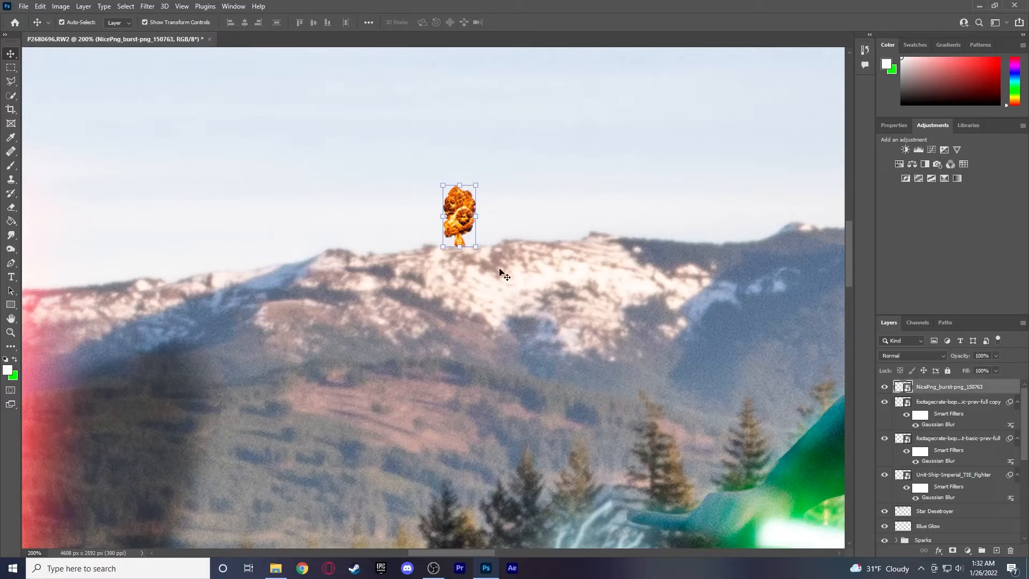
# Brighten the explosion layer with a Curves adjustment, raising the RGB curve at input 85 to output 148
pyautogui.click(61, 6)
pyautogui.moveTo(81, 34)
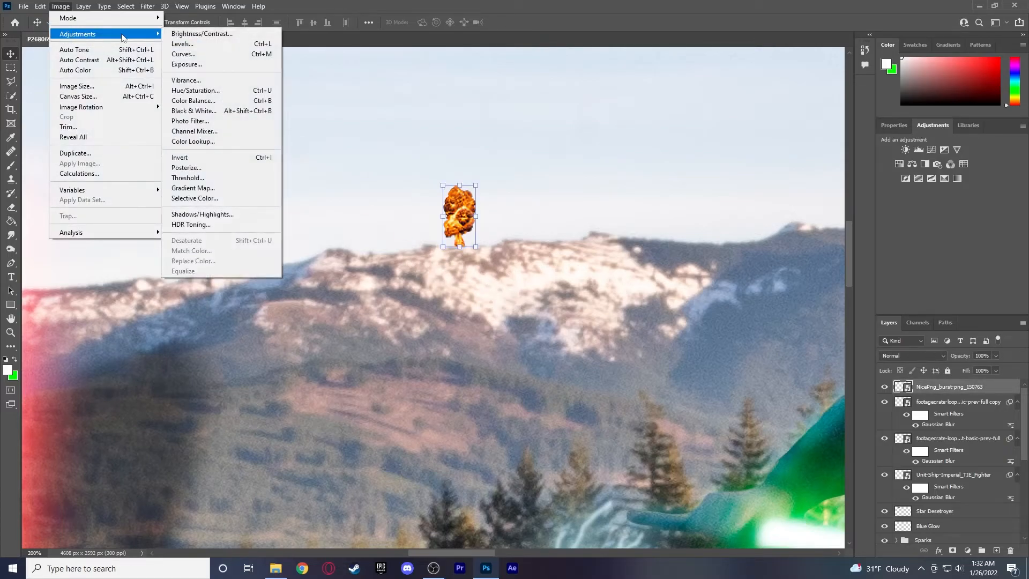
pyautogui.click(182, 52)
pyautogui.moveTo(420, 97); pyautogui.dragTo(569, 296)
pyautogui.moveTo(599, 412); pyautogui.dragTo(579, 400)
# Lower the Red channel of the explosion's Curves adjustment at input 133 to output 116 and apply the adjustment
pyautogui.click(562, 333)
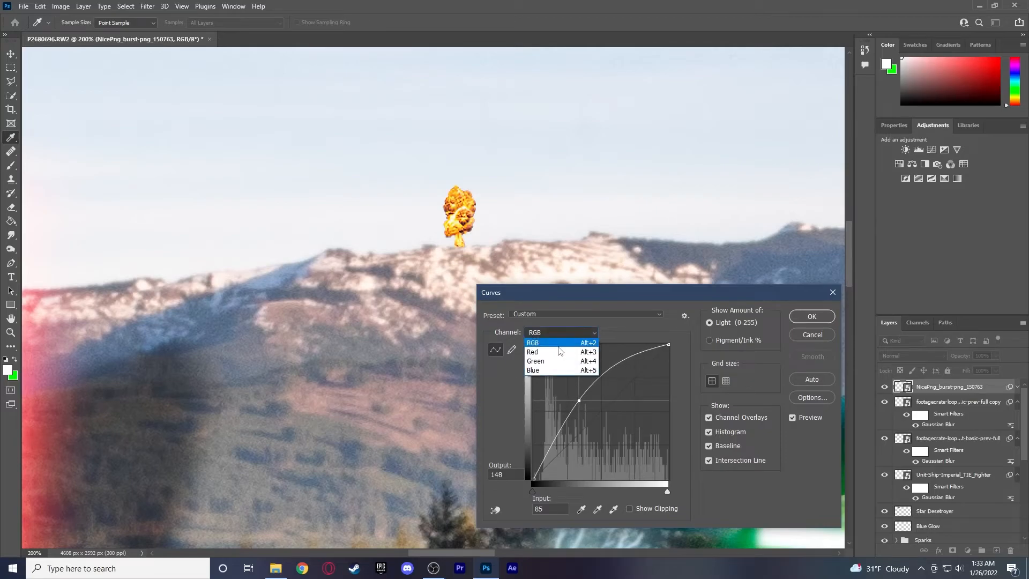
pyautogui.click(563, 365)
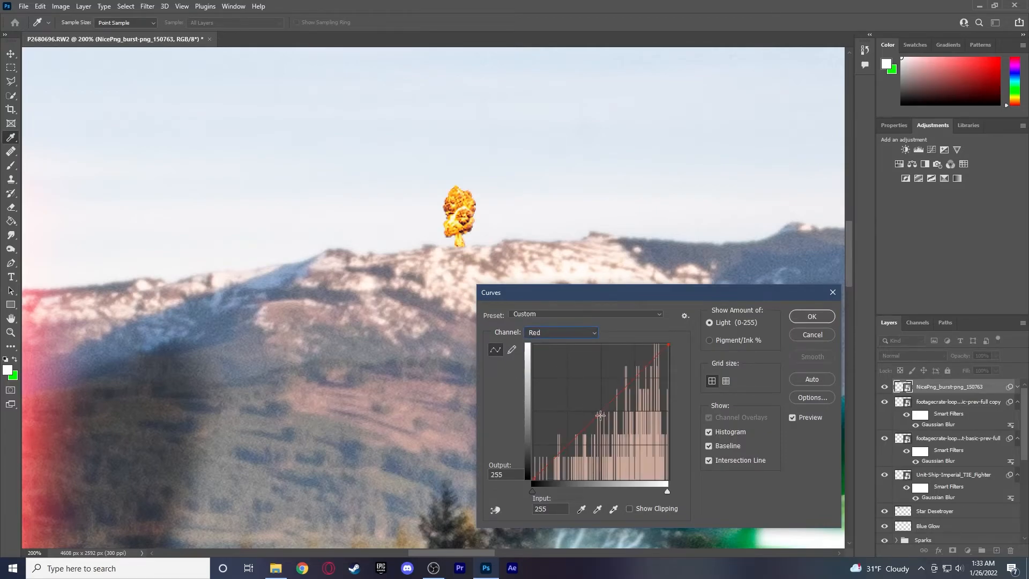
pyautogui.moveTo(600, 412)
pyautogui.mouseDown()
pyautogui.moveTo(611, 426)
pyautogui.moveTo(604, 417)
pyautogui.mouseUp()
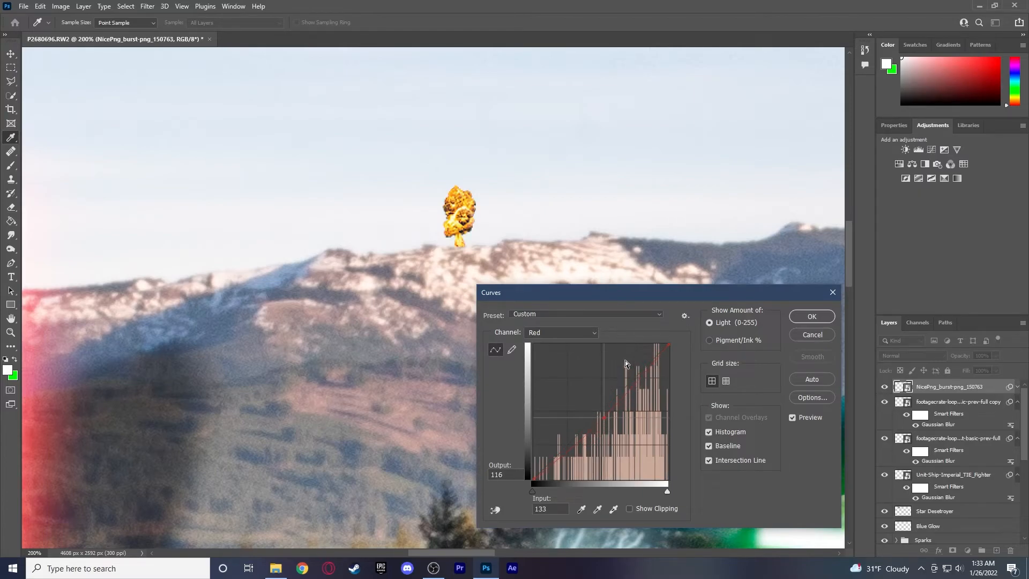
pyautogui.click(810, 317)
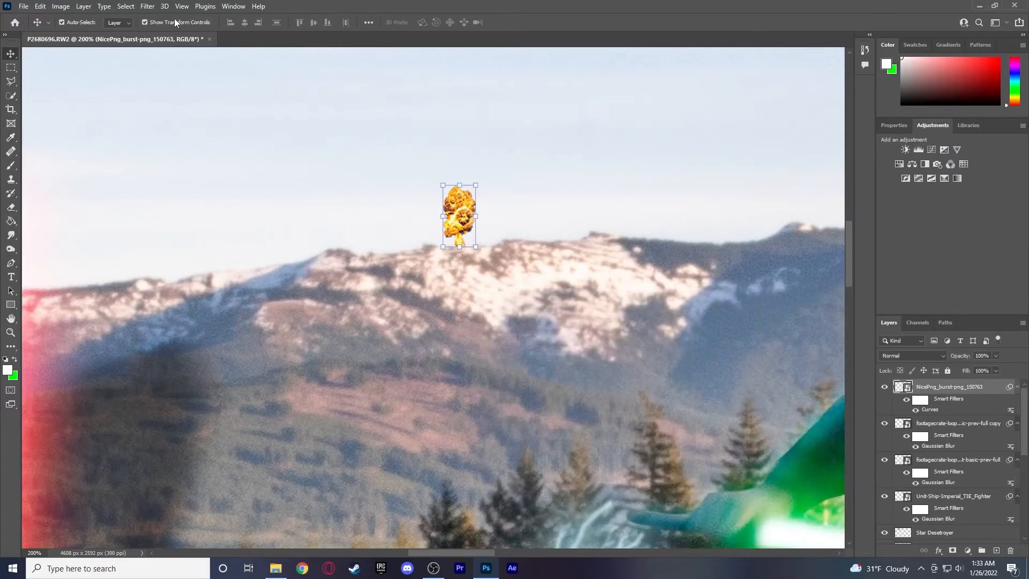
# Soften the explosion layer with a Gaussian Blur of 1 pixel radius
pyautogui.click(150, 7)
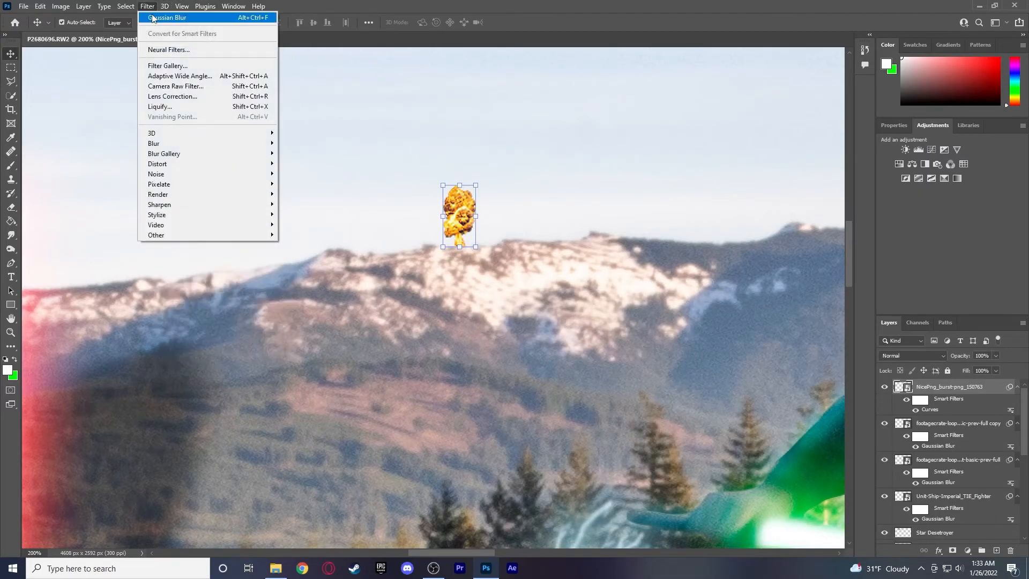
pyautogui.click(177, 19)
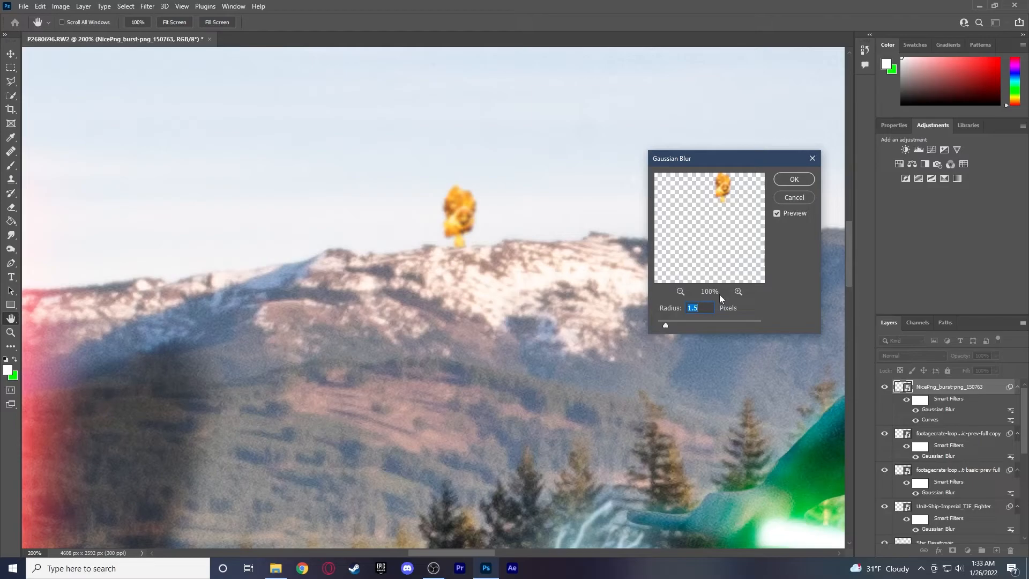
pyautogui.write('1')
pyautogui.click(793, 179)
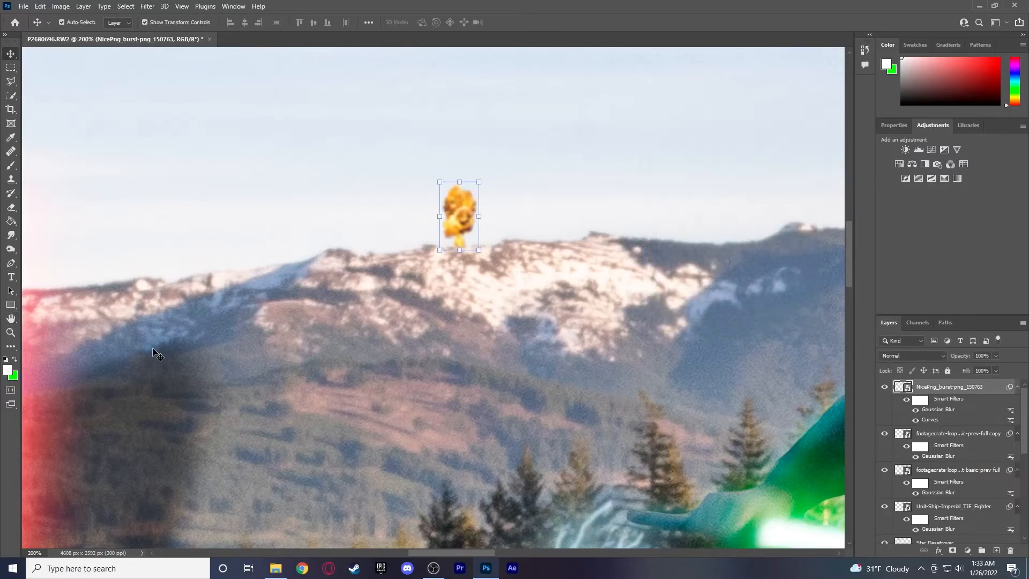
# Shift the explosion slightly to the right along the snowy ridge and deselect its layer
pyautogui.press('z')
pyautogui.click(323, 24)
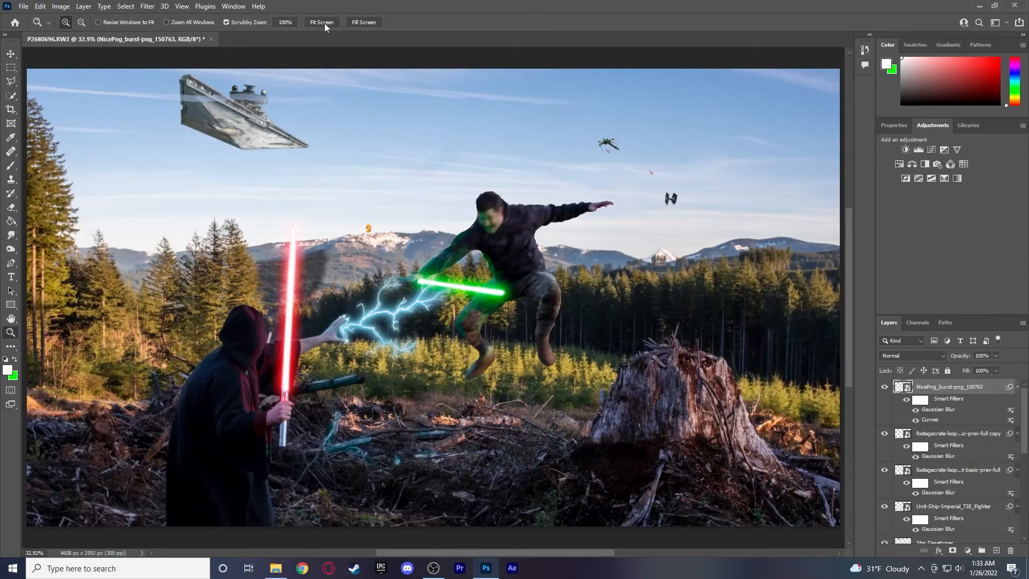
pyautogui.press('v')
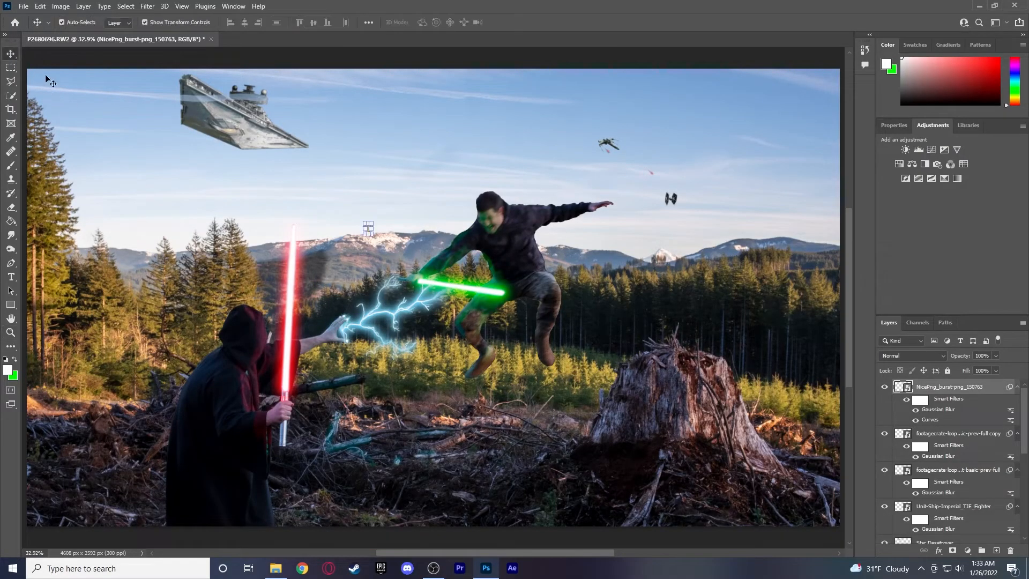
pyautogui.moveTo(369, 222); pyautogui.dragTo(379, 221)
pyautogui.click(10, 53)
pyautogui.click(337, 132)
pyautogui.click(11, 332)
pyautogui.click(383, 230)
pyautogui.click(382, 231)
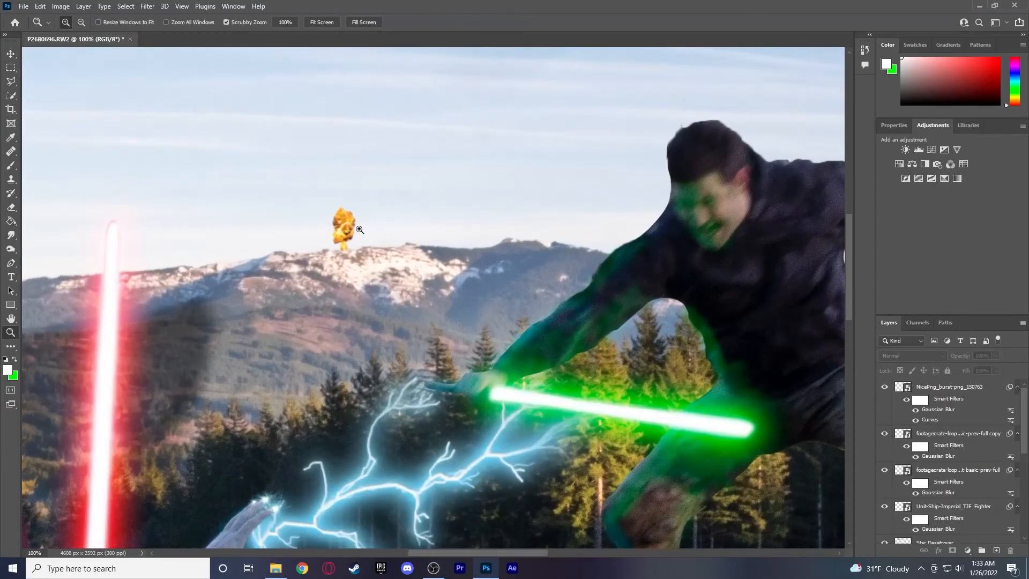
# Add a new layer above the explosion and sample the explosion's bright yellow as the foreground color
pyautogui.click(10, 54)
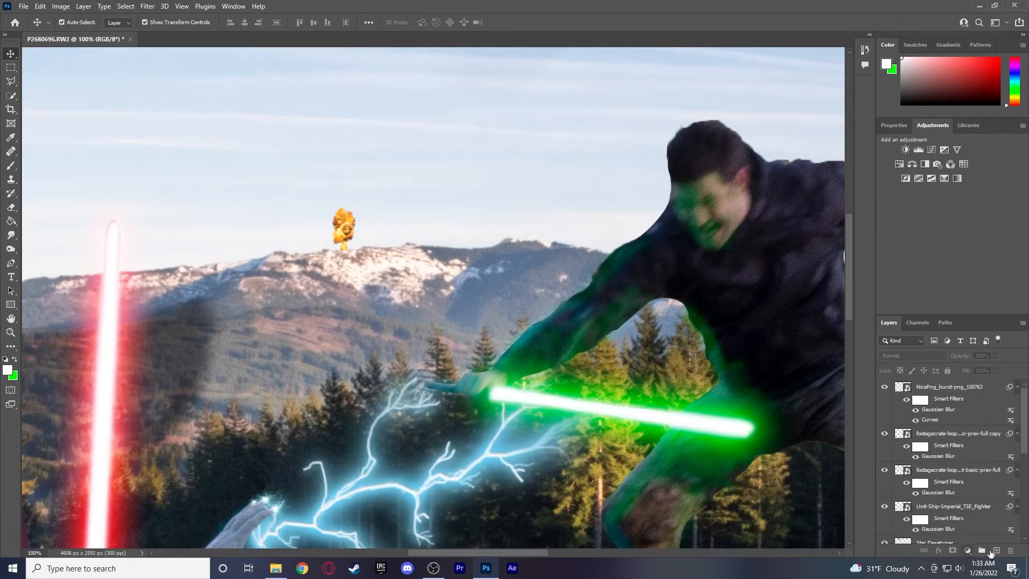
pyautogui.click(996, 550)
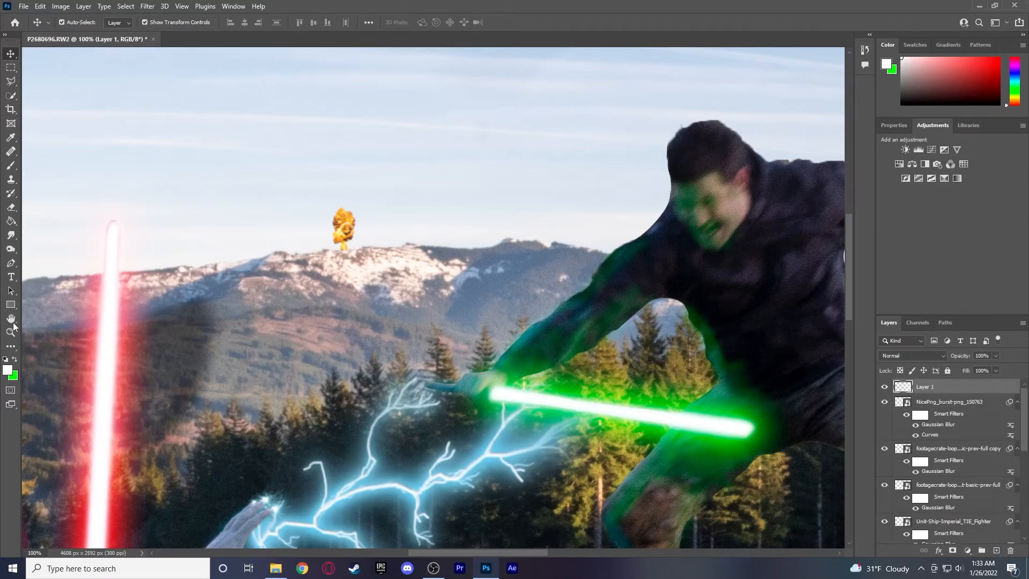
pyautogui.click(15, 359)
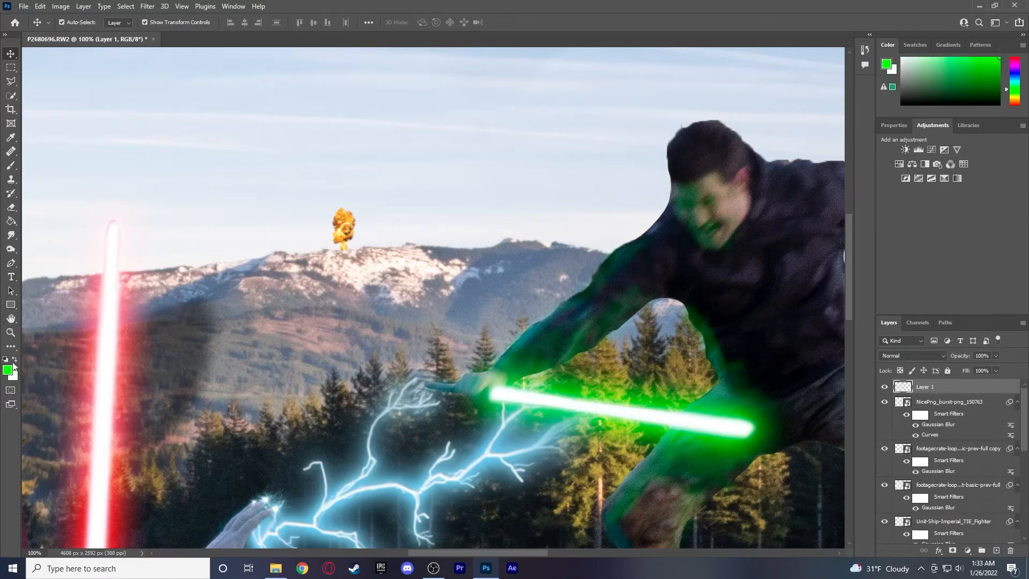
pyautogui.click(8, 370)
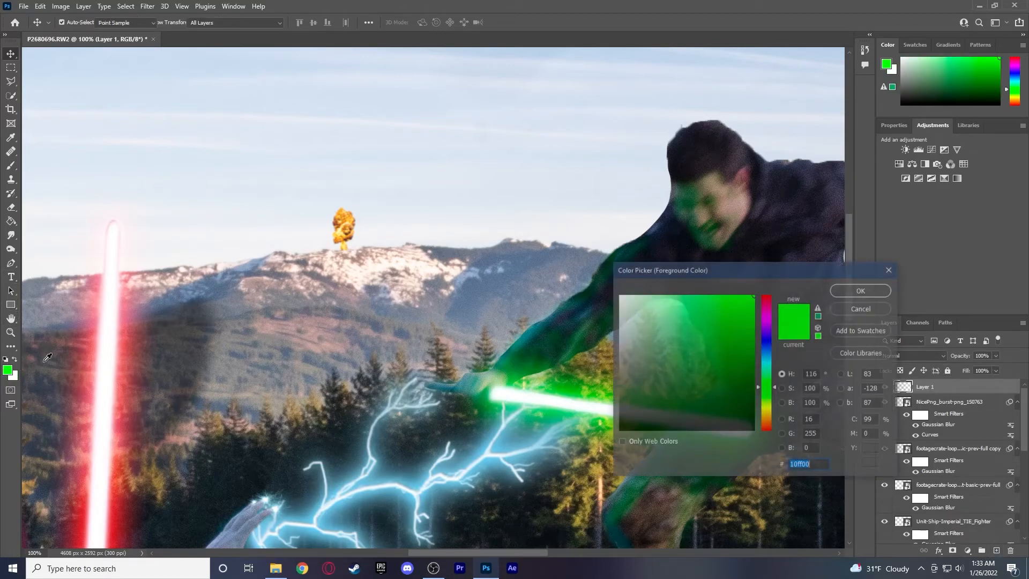
pyautogui.click(345, 230)
pyautogui.click(873, 287)
pyautogui.press('v')
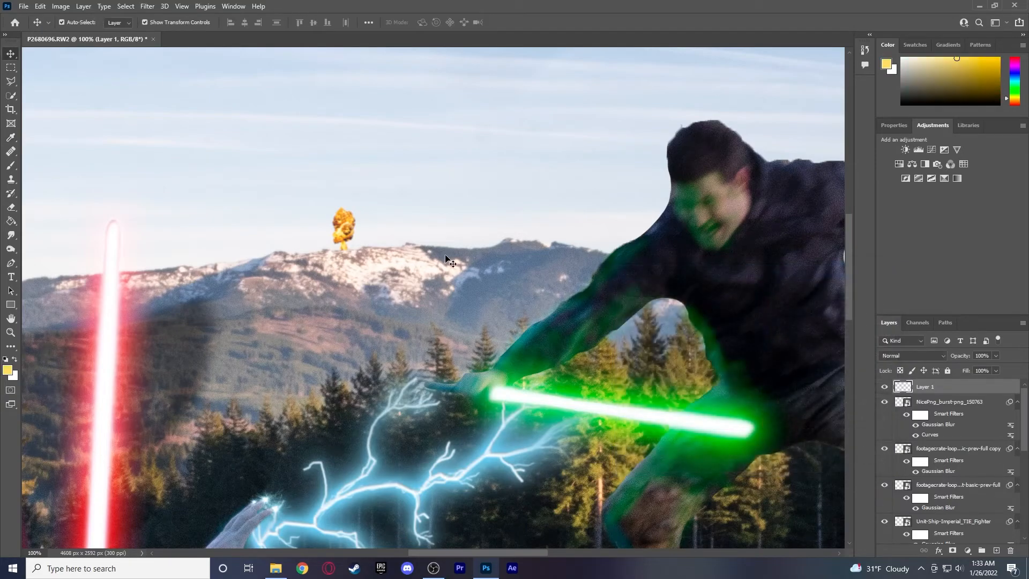
# Paint a yellow glow on the snow beneath the explosion with a 32 px soft brush at 20% opacity
pyautogui.click(11, 165)
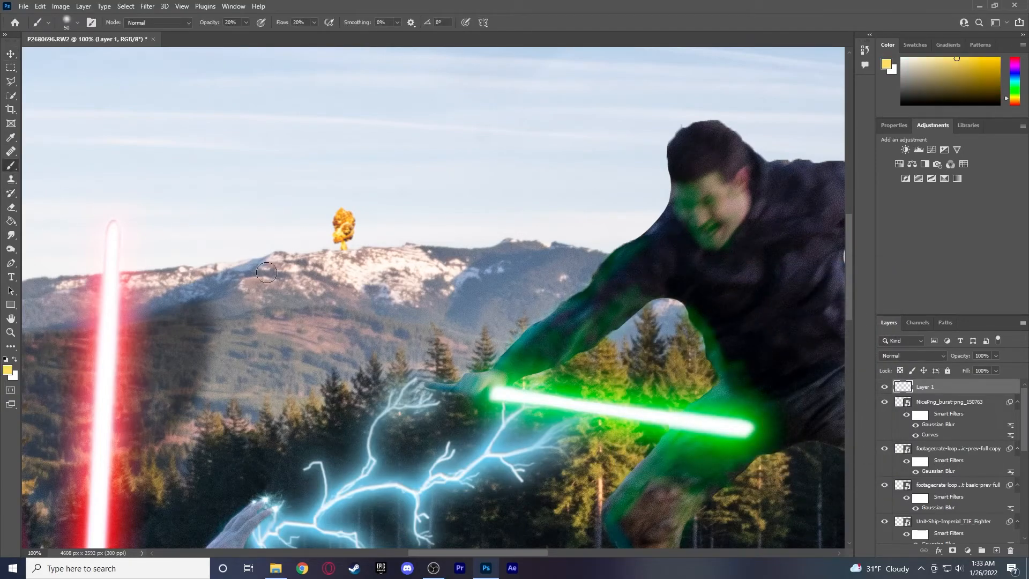
pyautogui.rightClick(349, 260)
pyautogui.moveTo(423, 285); pyautogui.dragTo(418, 285)
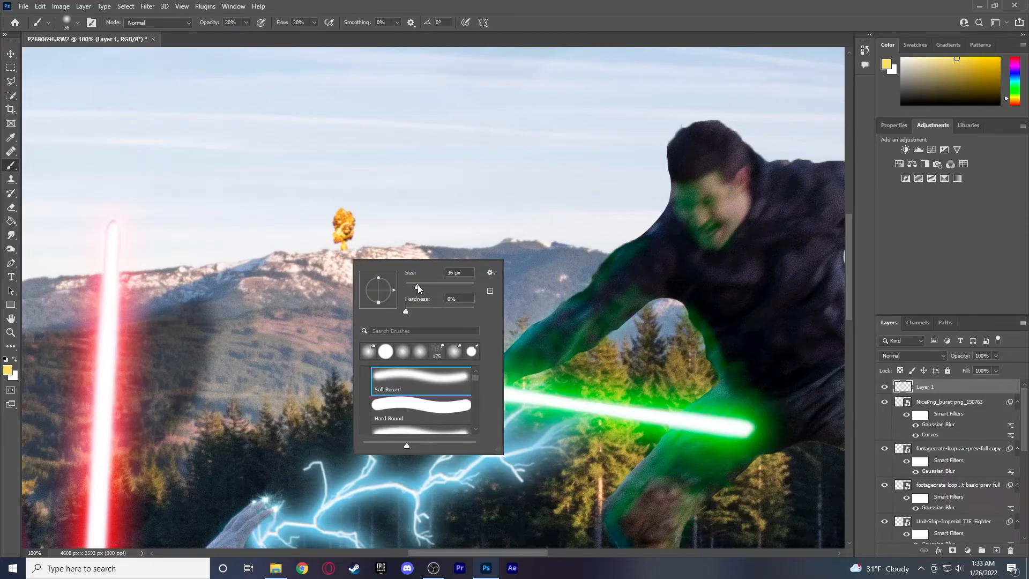
pyautogui.click(338, 254)
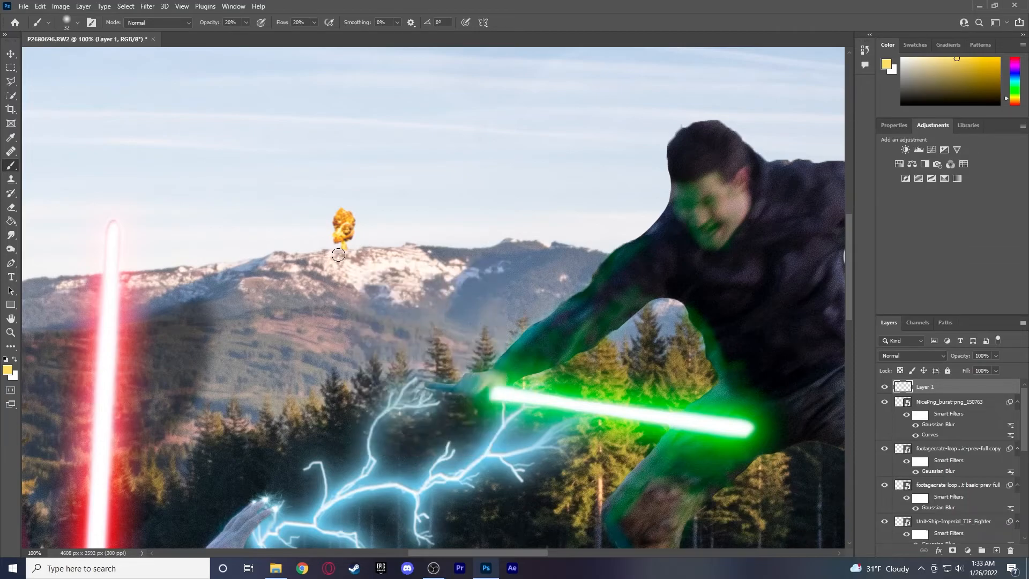
pyautogui.moveTo(346, 256)
pyautogui.mouseDown()
pyautogui.moveTo(323, 250)
pyautogui.moveTo(369, 251)
pyautogui.moveTo(322, 256)
pyautogui.moveTo(343, 265)
pyautogui.moveTo(381, 249)
pyautogui.moveTo(368, 259)
pyautogui.moveTo(325, 249)
pyautogui.moveTo(365, 251)
pyautogui.moveTo(327, 258)
pyautogui.mouseUp()
# Set the yellow glow layer's blend mode to Linear Burn and deselect the layer
pyautogui.click(923, 356)
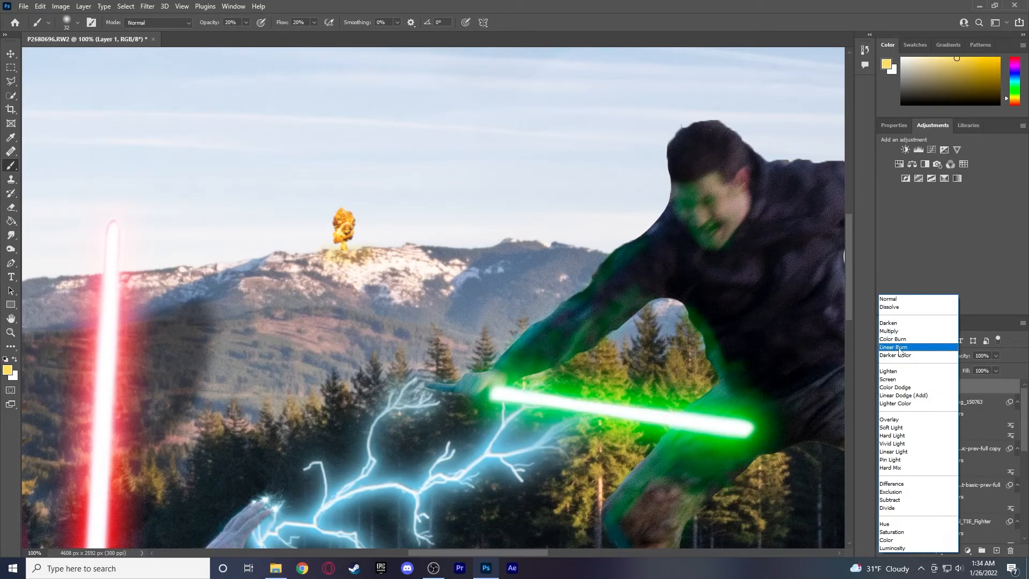
pyautogui.click(899, 348)
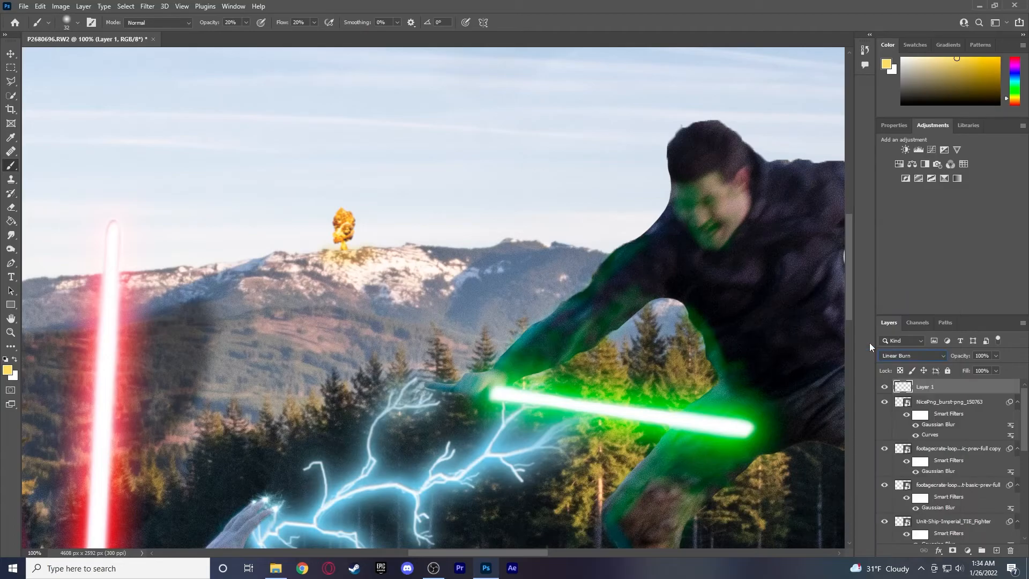
pyautogui.click(11, 333)
pyautogui.click(331, 22)
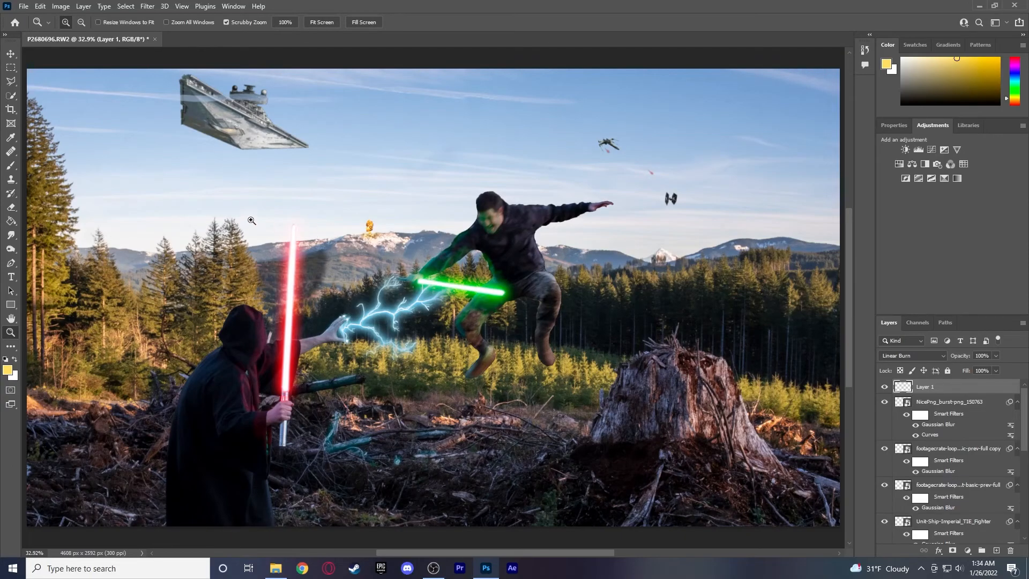
pyautogui.click(11, 53)
pyautogui.click(459, 120)
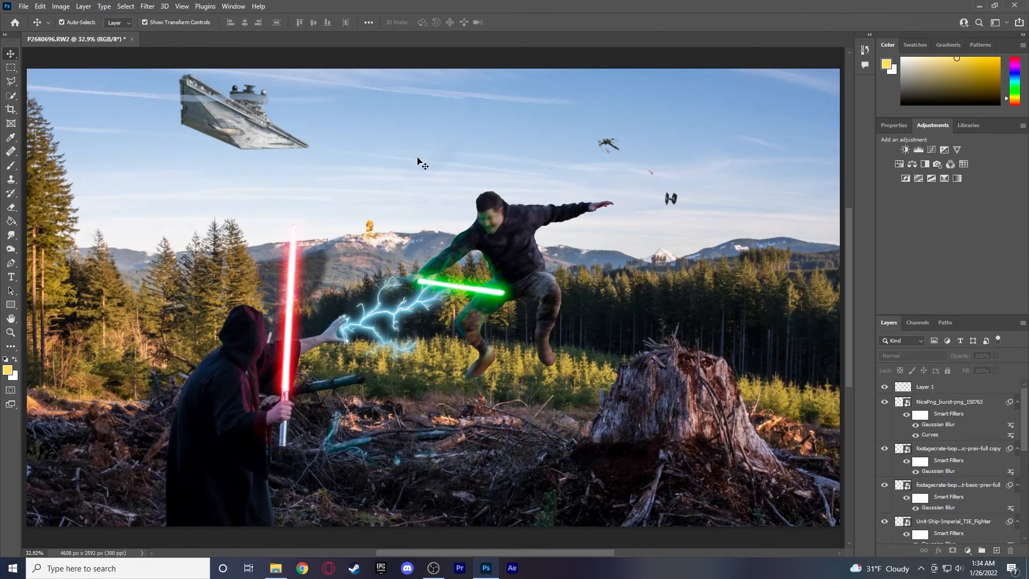
# Select the leaping Jedi layer and apply the basic Blur filter to it
pyautogui.click(520, 257)
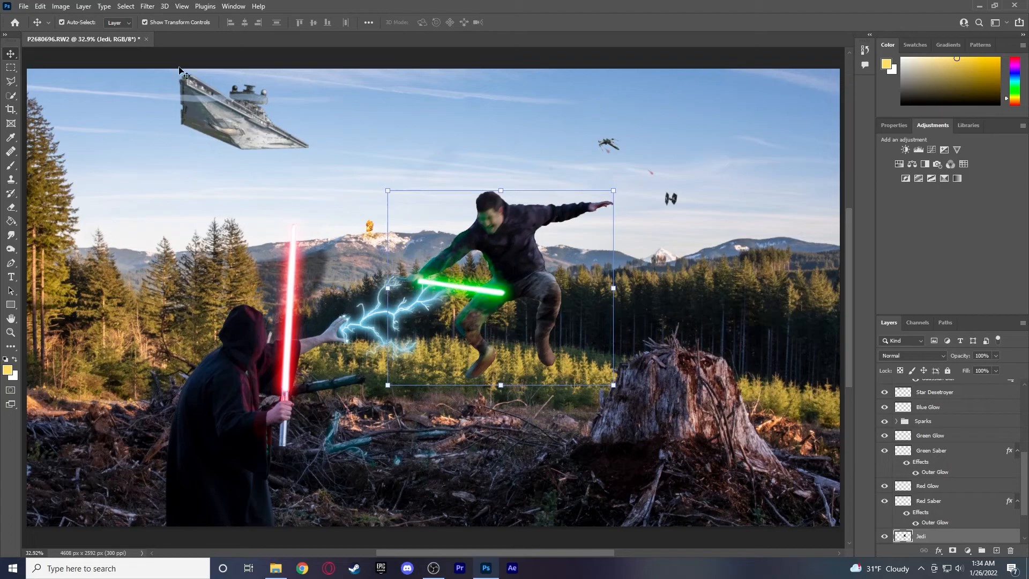
pyautogui.click(147, 6)
pyautogui.click(291, 65)
pyautogui.click(40, 6)
pyautogui.click(47, 18)
pyautogui.click(163, 6)
pyautogui.moveTo(148, 6)
pyautogui.moveTo(194, 143)
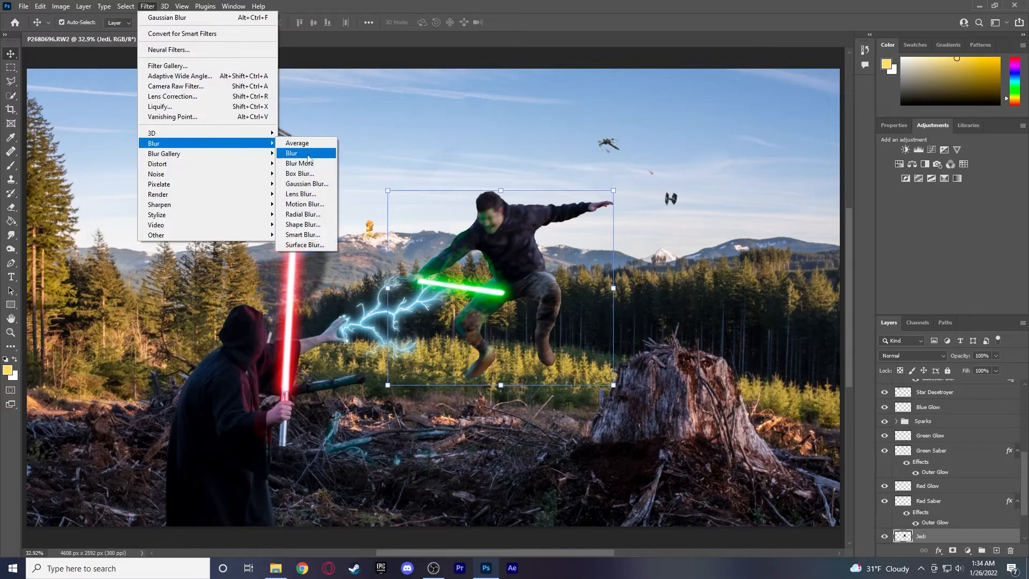
pyautogui.click(312, 155)
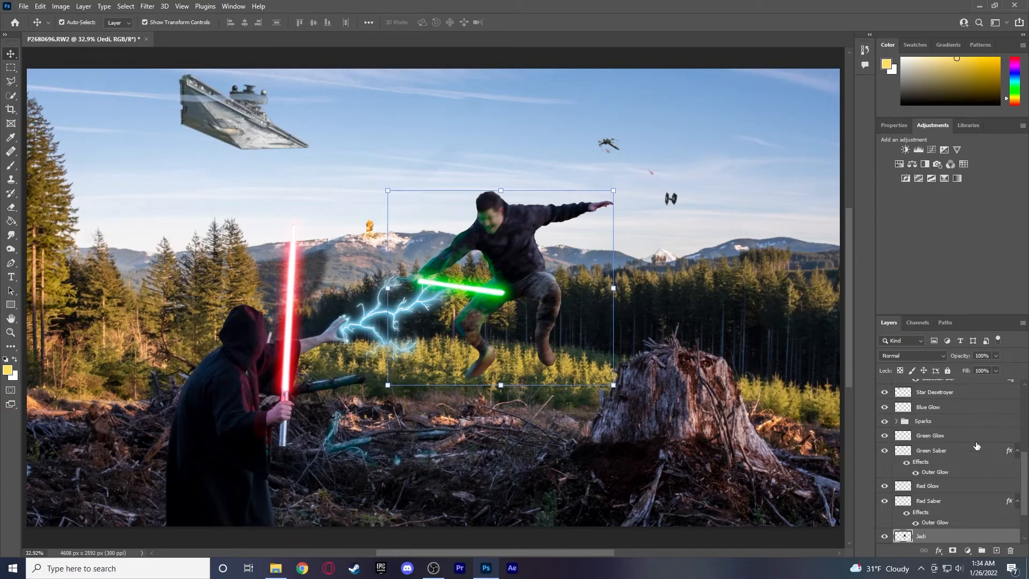
# Try a second pass of the Blur filter on the Jedi layer, and undo it
pyautogui.scroll(-2, 973, 507)
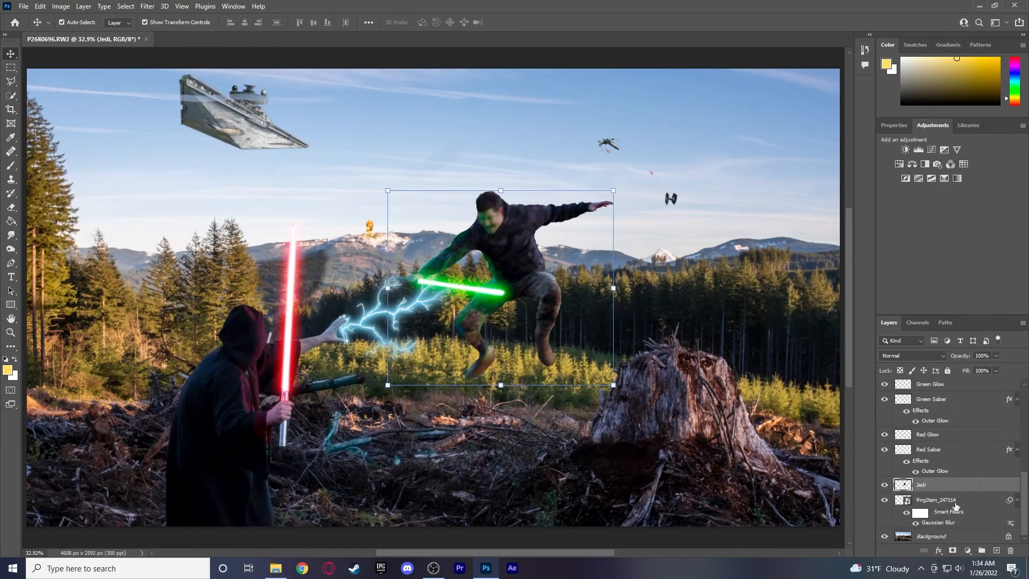
pyautogui.click(953, 503)
pyautogui.click(948, 487)
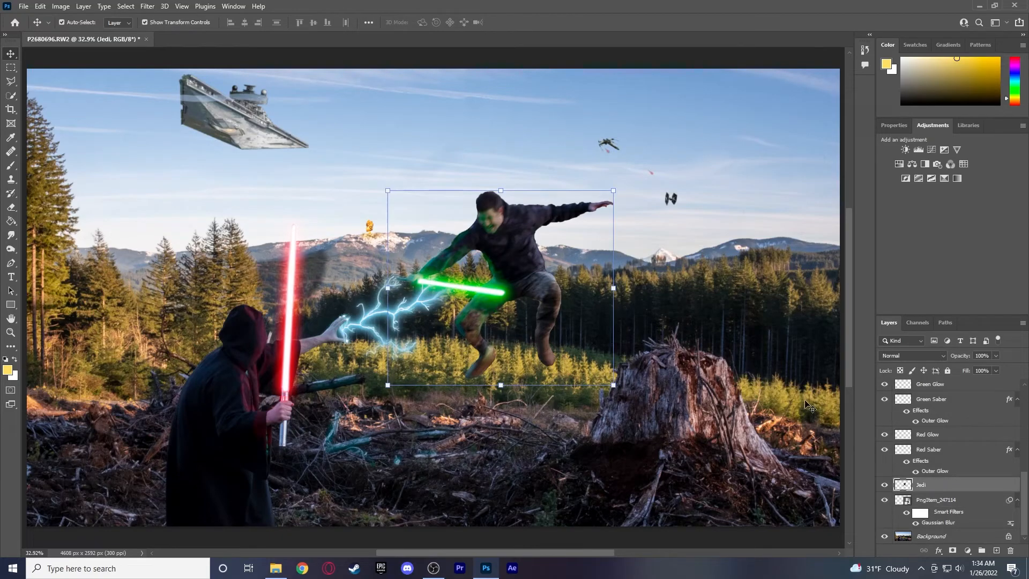
pyautogui.click(146, 7)
pyautogui.click(146, 17)
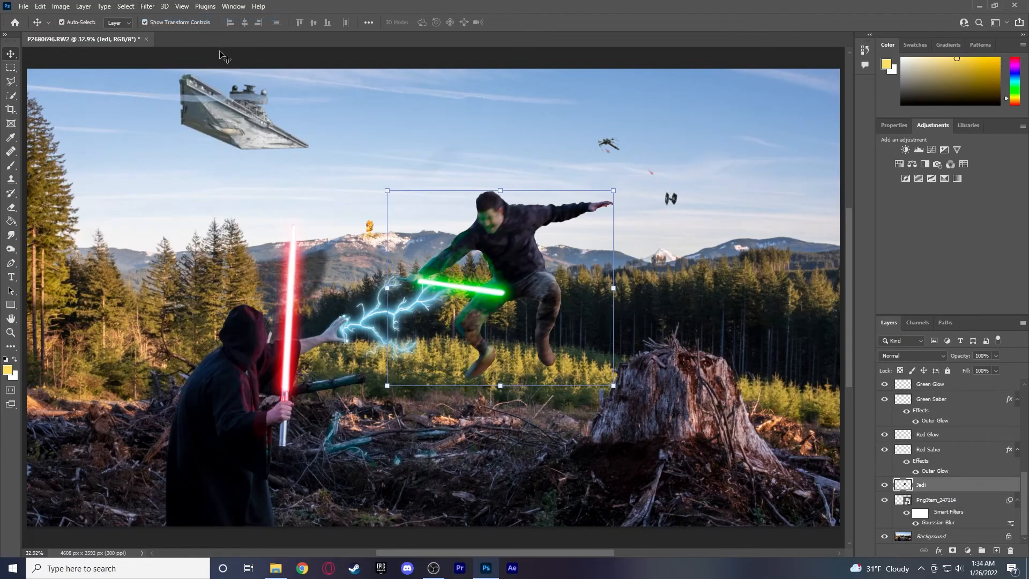
pyautogui.hotkey('ctrl', 'z')
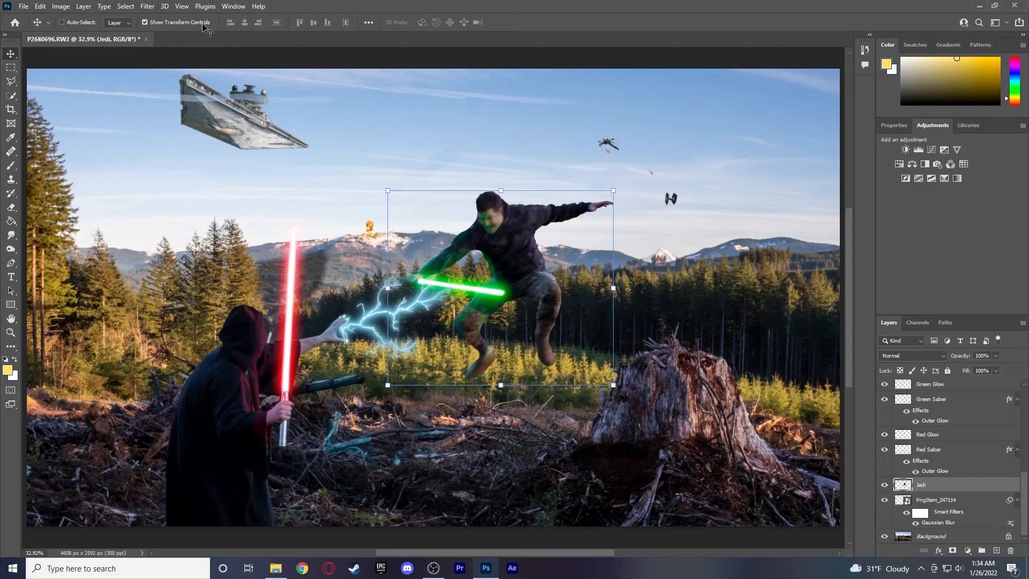
# Apply a Motion Blur with a diagonal angle and a distance of 3 pixels to the Jedi layer, and deselect it
pyautogui.click(147, 7)
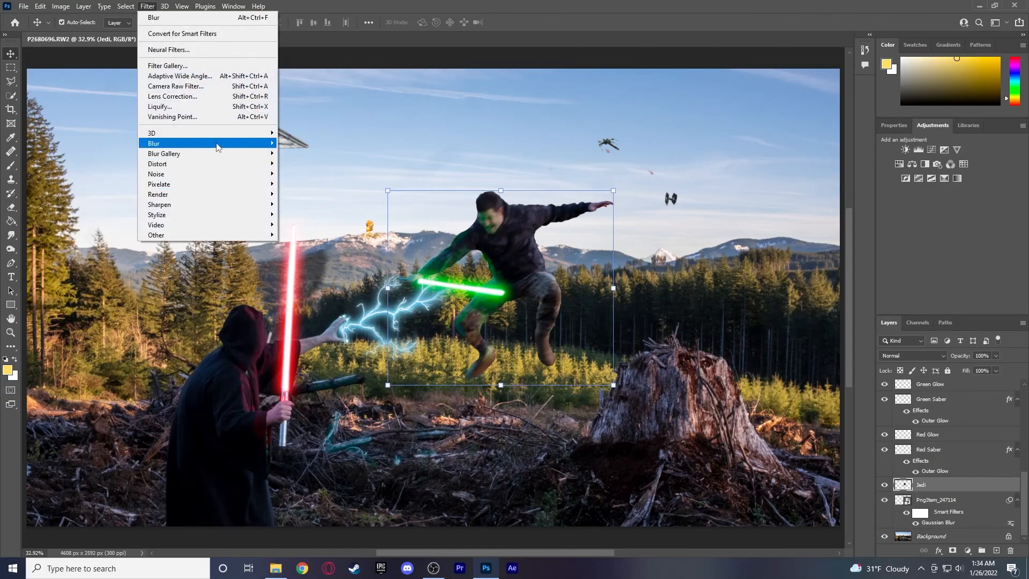
pyautogui.moveTo(217, 143)
pyautogui.click(305, 204)
pyautogui.moveTo(507, 108); pyautogui.dragTo(785, 133)
pyautogui.click(793, 294)
pyautogui.moveTo(716, 326); pyautogui.dragTo(711, 329)
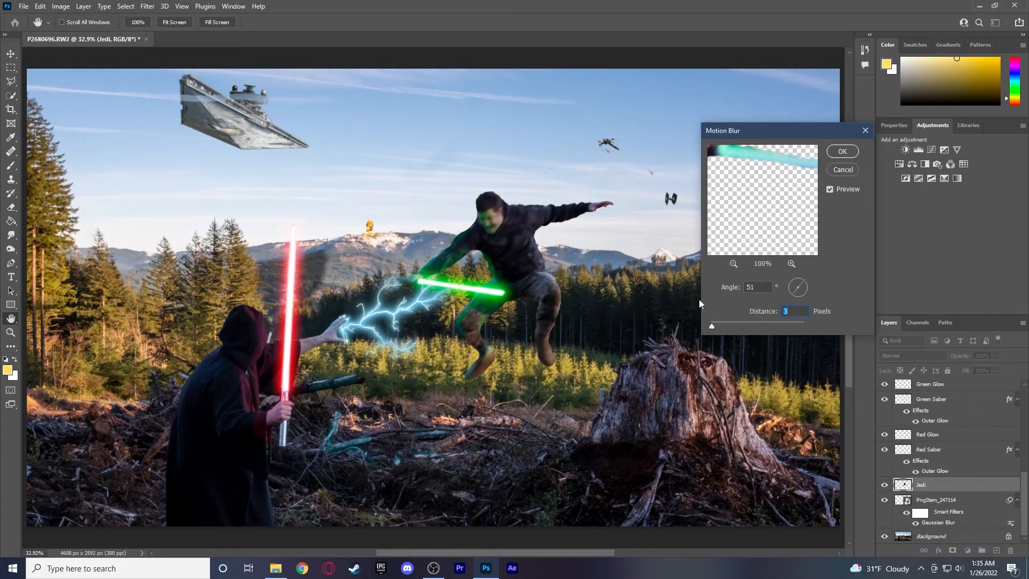
pyautogui.click(792, 292)
pyautogui.click(843, 151)
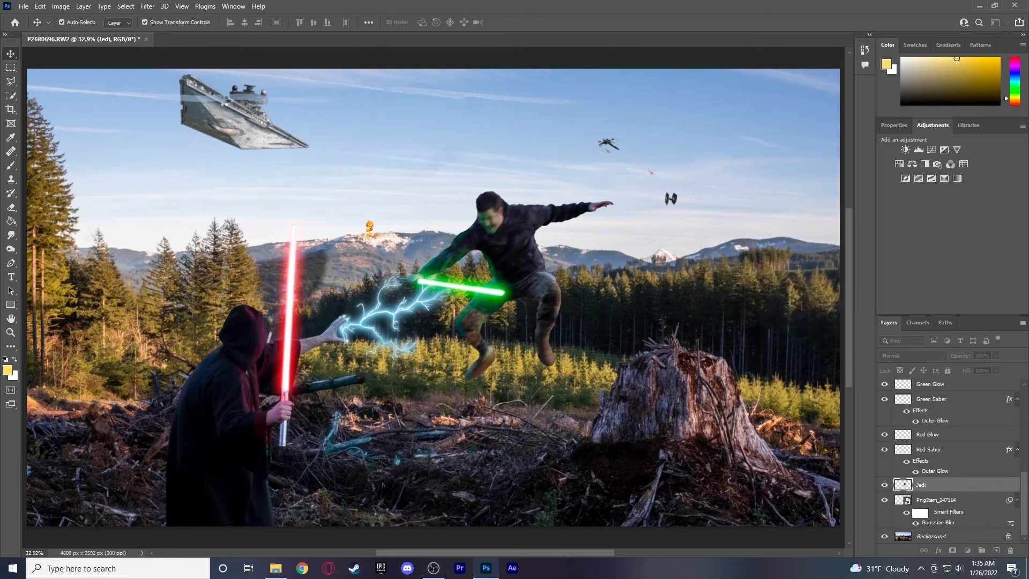
pyautogui.click(141, 134)
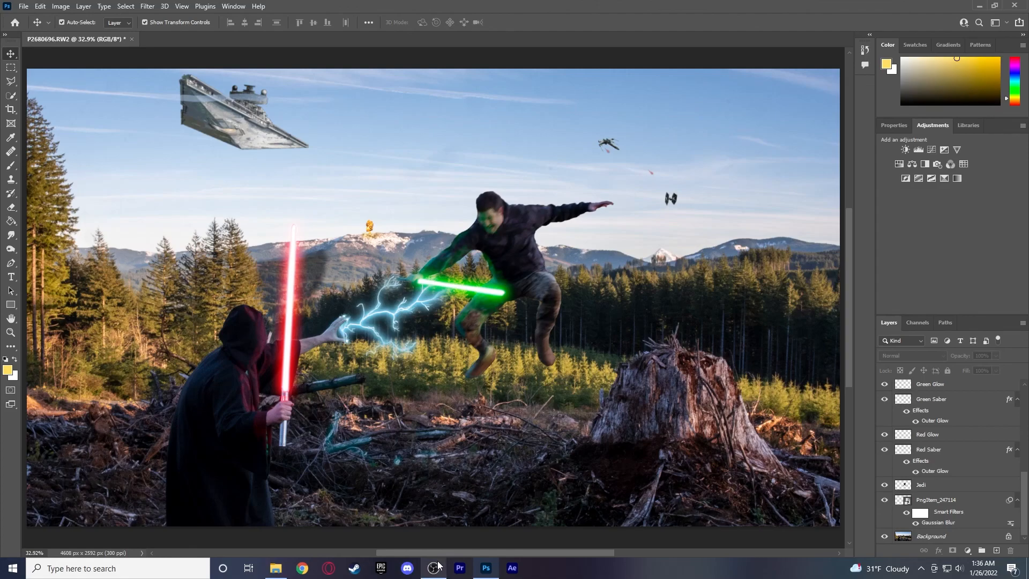
pyautogui.moveTo(438, 564)
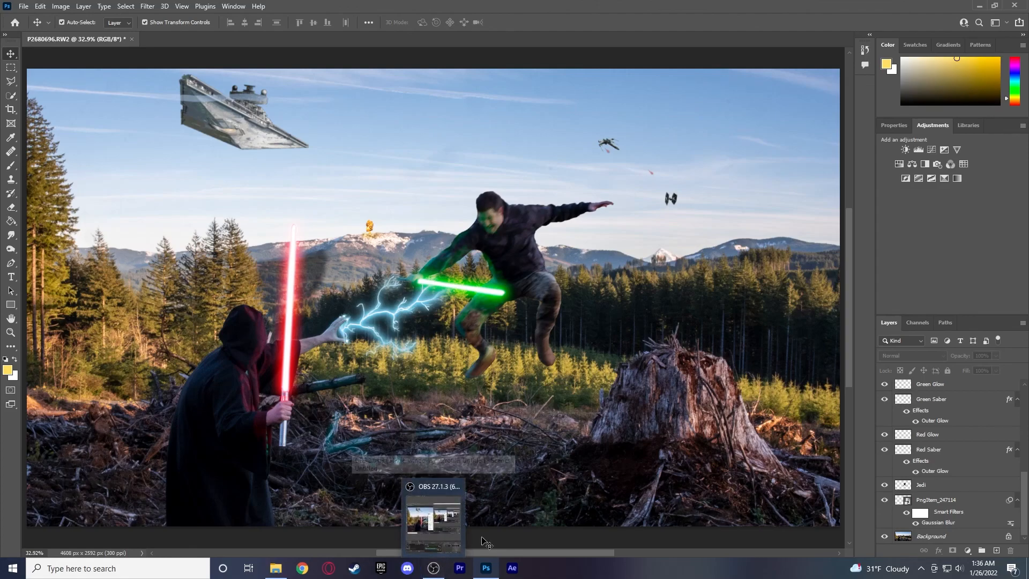